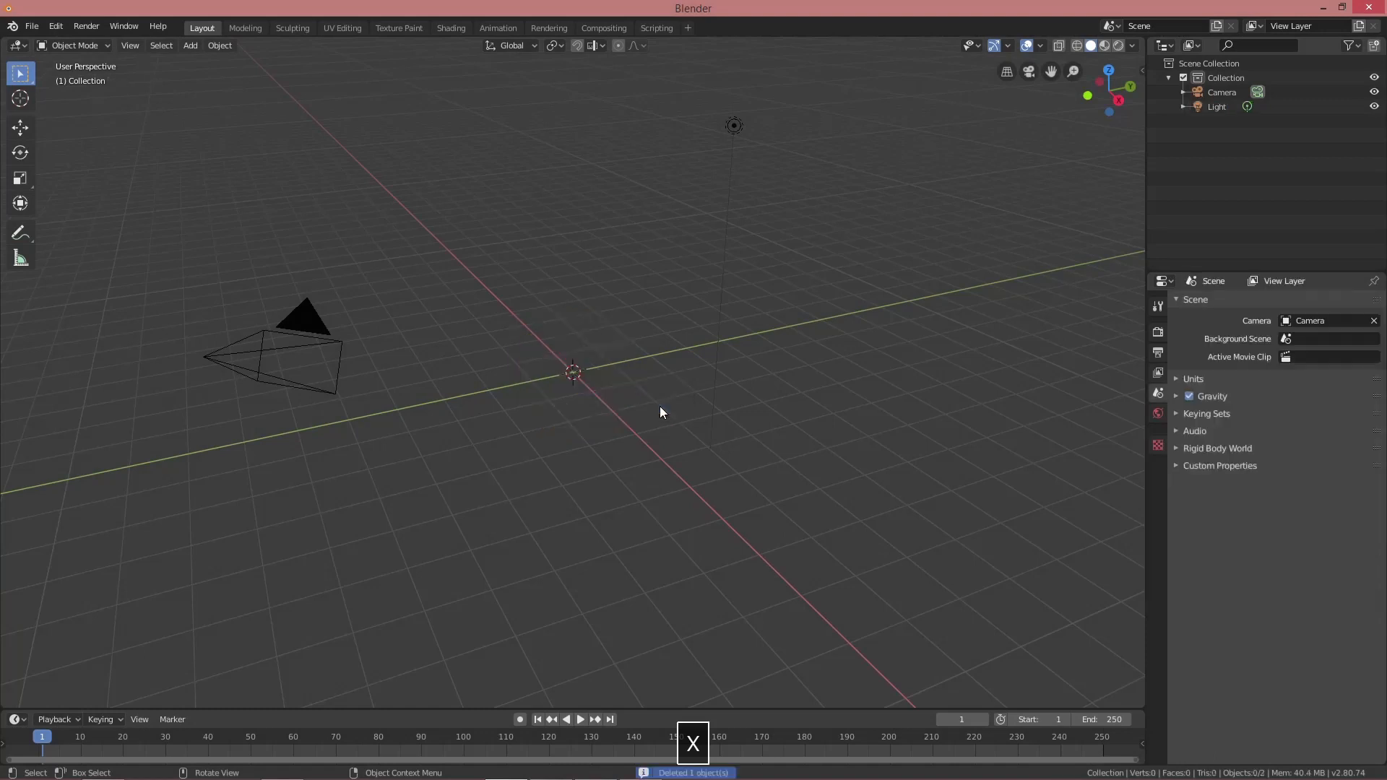
# Add a plane at the origin, scale it by 15, and enter Edit Mode
pyautogui.hotkey('shift', 'a')
pyautogui.moveTo(663, 409)
pyautogui.click(737, 409)
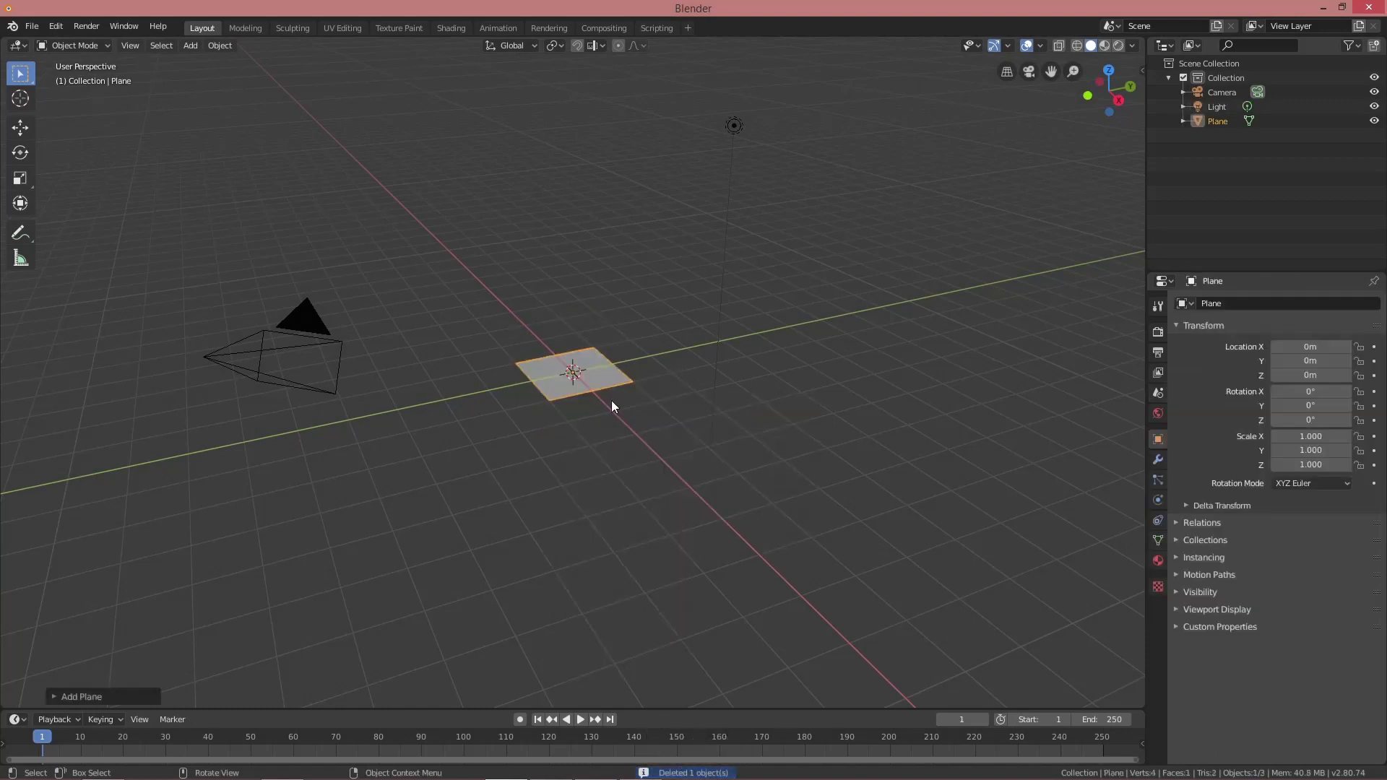
pyautogui.write('s15')
pyautogui.press('Return')
pyautogui.scroll(-3, 627, 423)
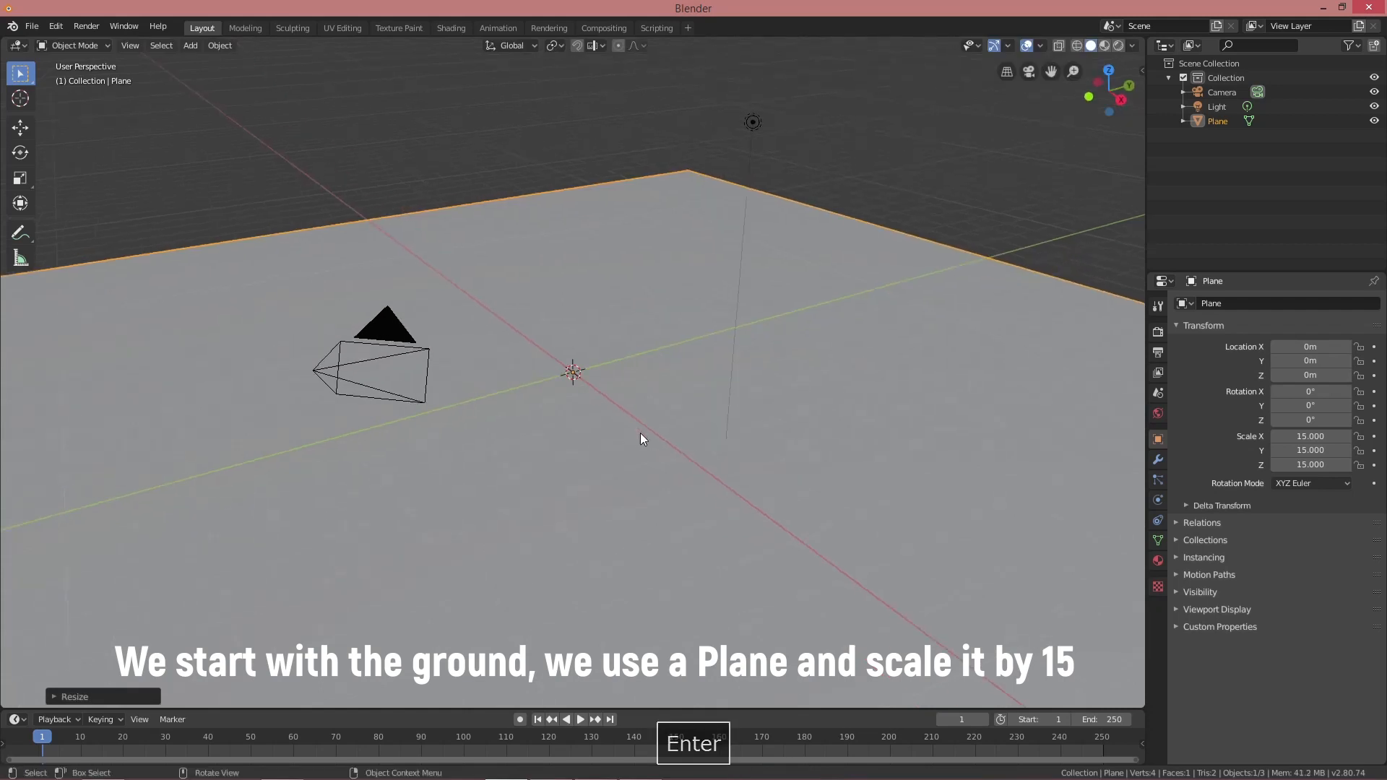
pyautogui.press('Tab')
pyautogui.scroll(-2, 640, 432)
# Subdivide the plane with 70 cuts into a dense grid
pyautogui.rightClick(640, 426)
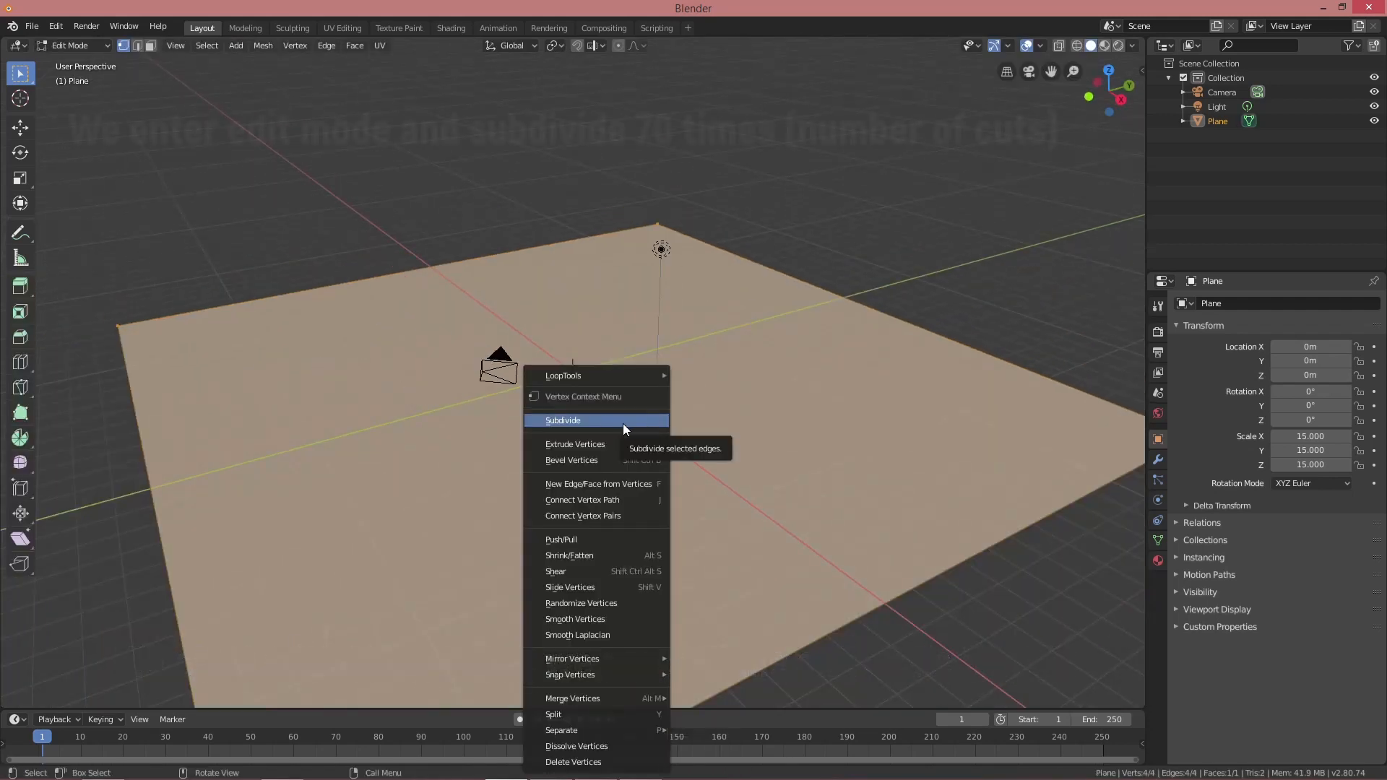
pyautogui.click(623, 423)
pyautogui.click(86, 697)
pyautogui.click(192, 596)
pyautogui.write('70')
pyautogui.press('Return')
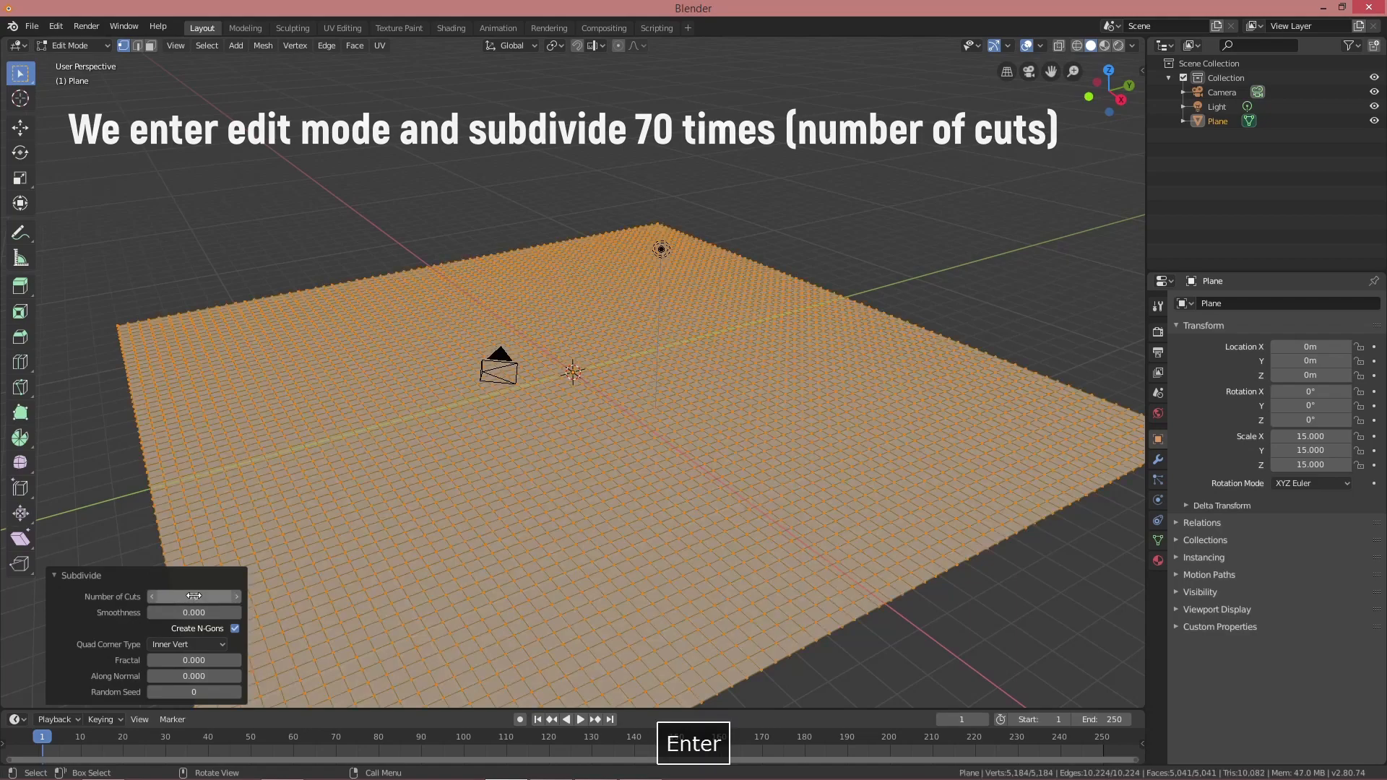
pyautogui.moveTo(491, 571); pyautogui.dragTo(529, 579, button='middle')
# Triangulate all the grid's faces and return to Object Mode
pyautogui.click(355, 45)
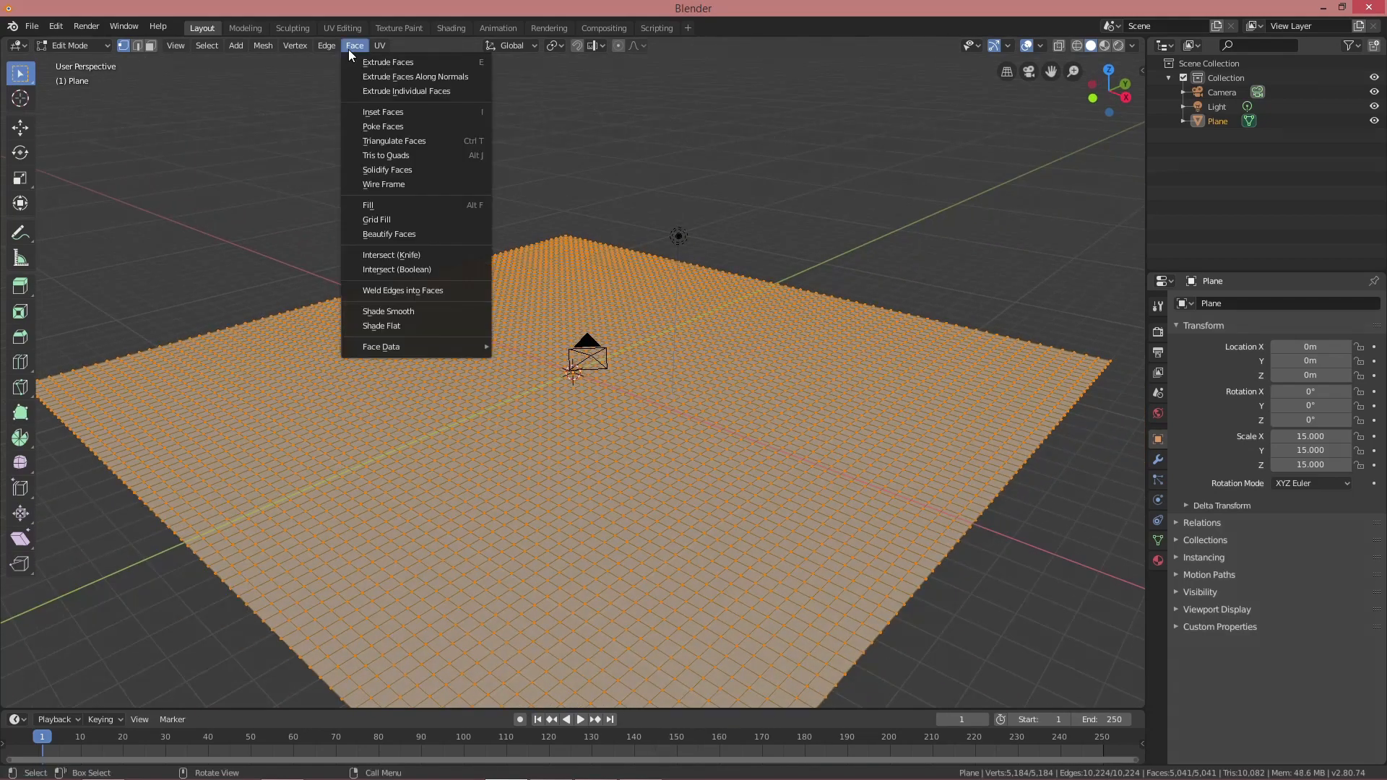
pyautogui.click(417, 141)
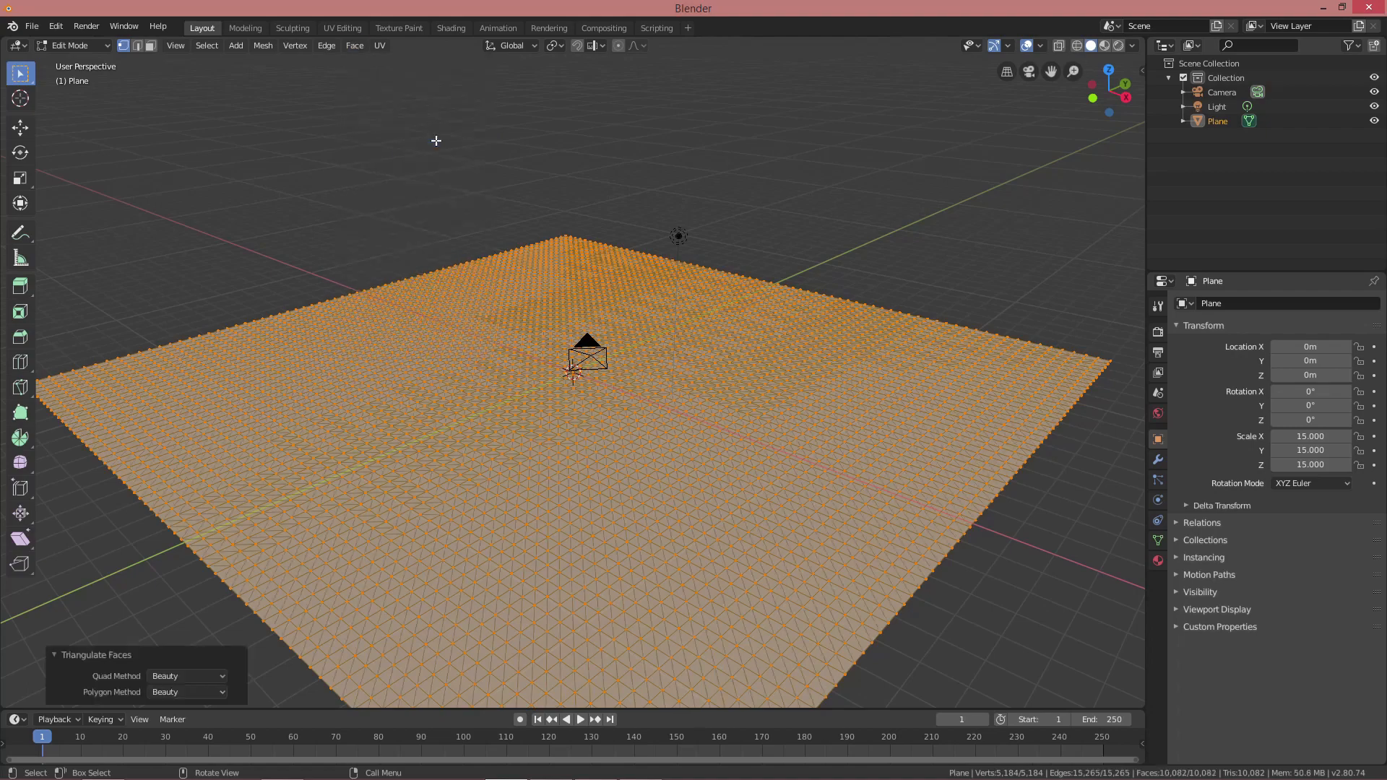
pyautogui.moveTo(578, 379); pyautogui.dragTo(598, 392, button='middle')
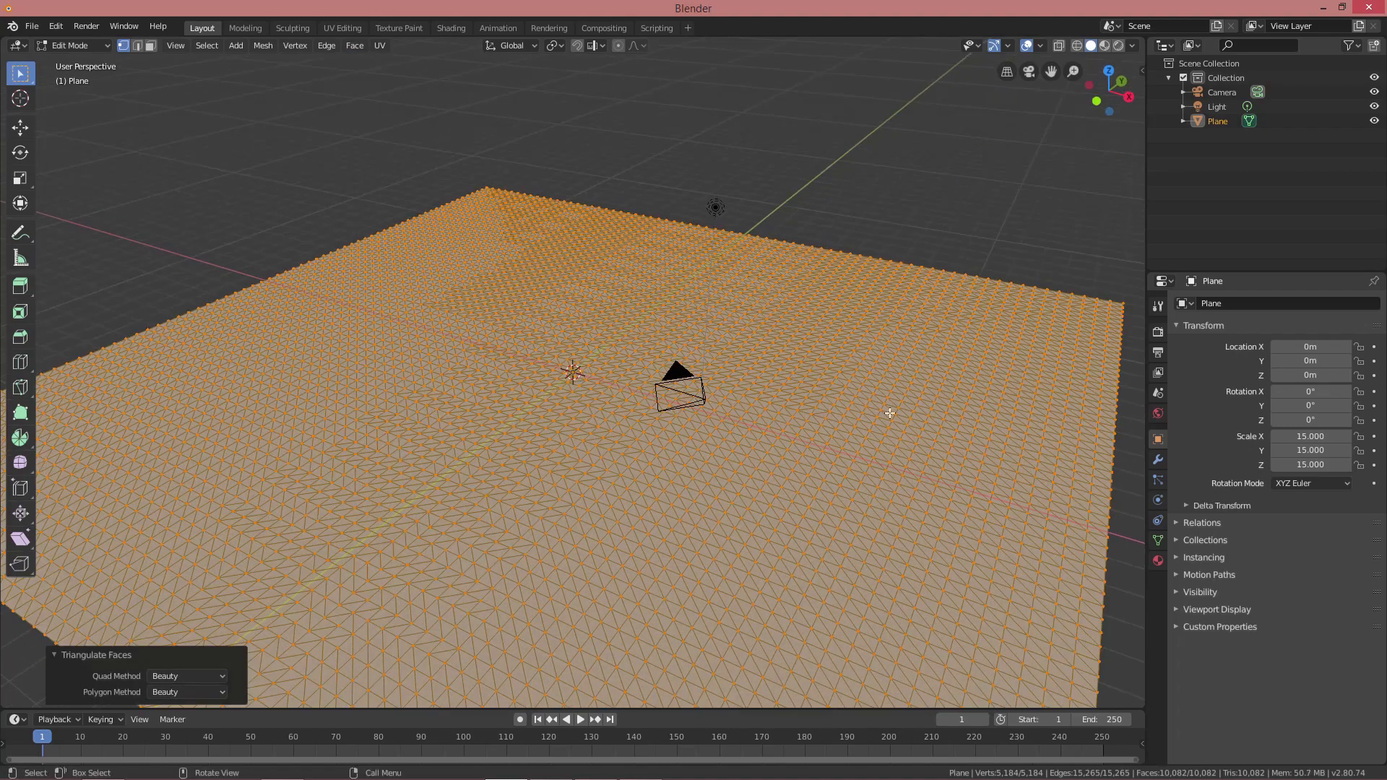
pyautogui.press('Tab')
# Add a Displace modifier to the plane with a new Clouds texture
pyautogui.click(1159, 460)
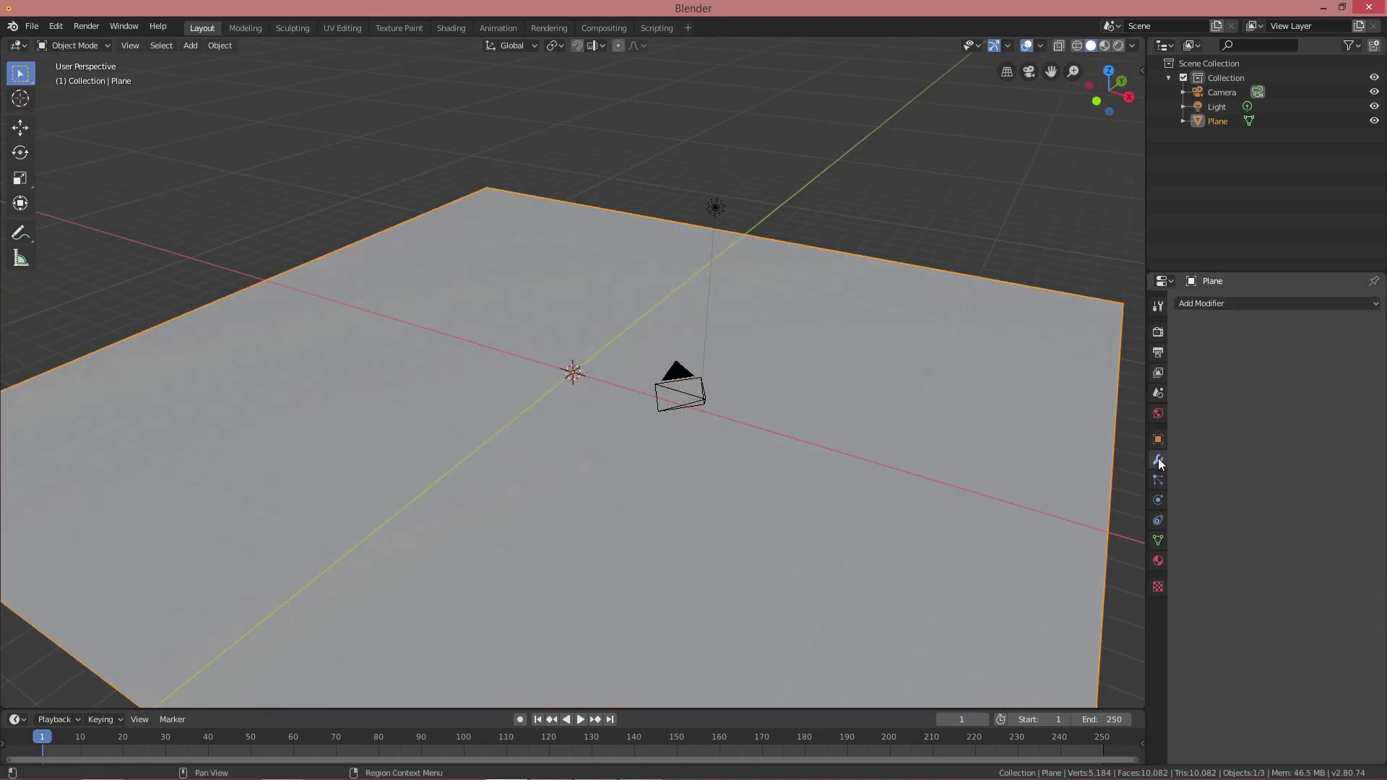
pyautogui.click(1237, 303)
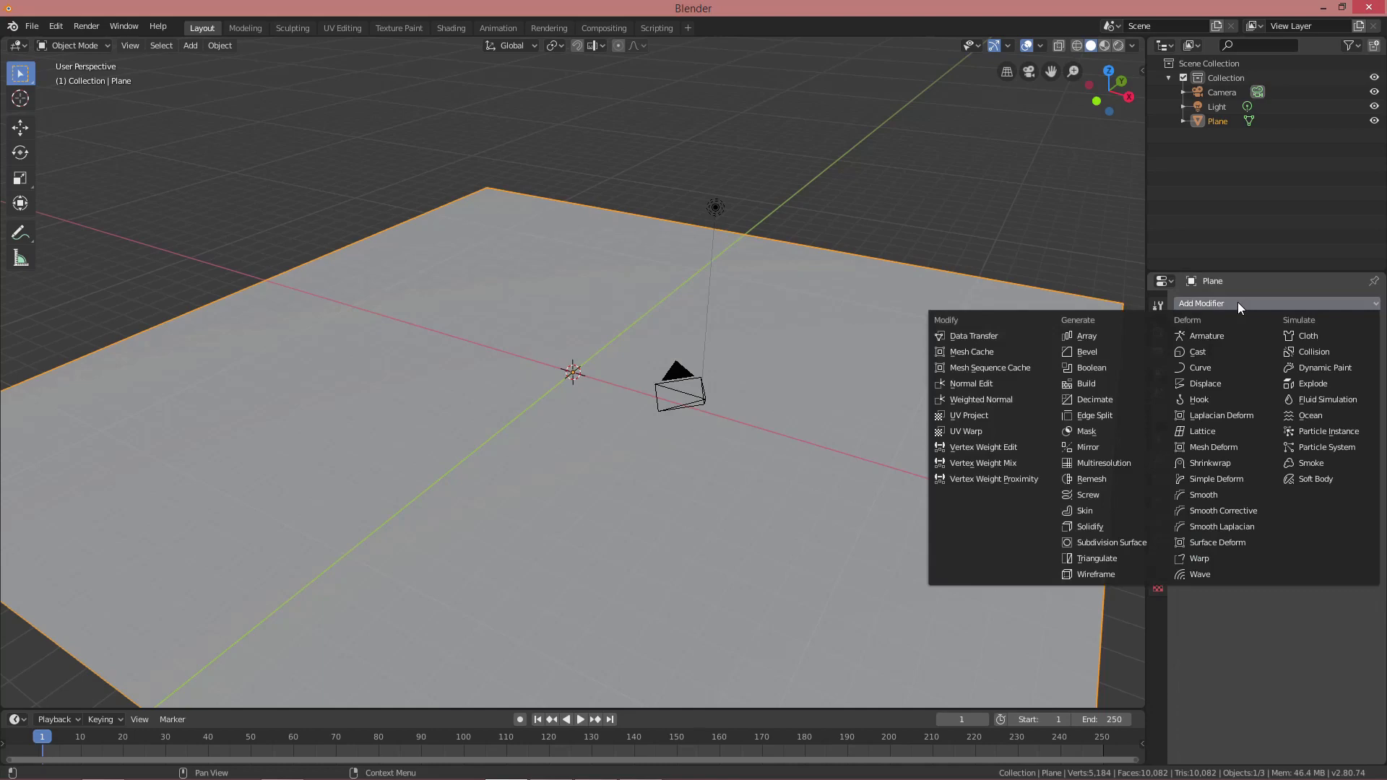
pyautogui.click(1212, 385)
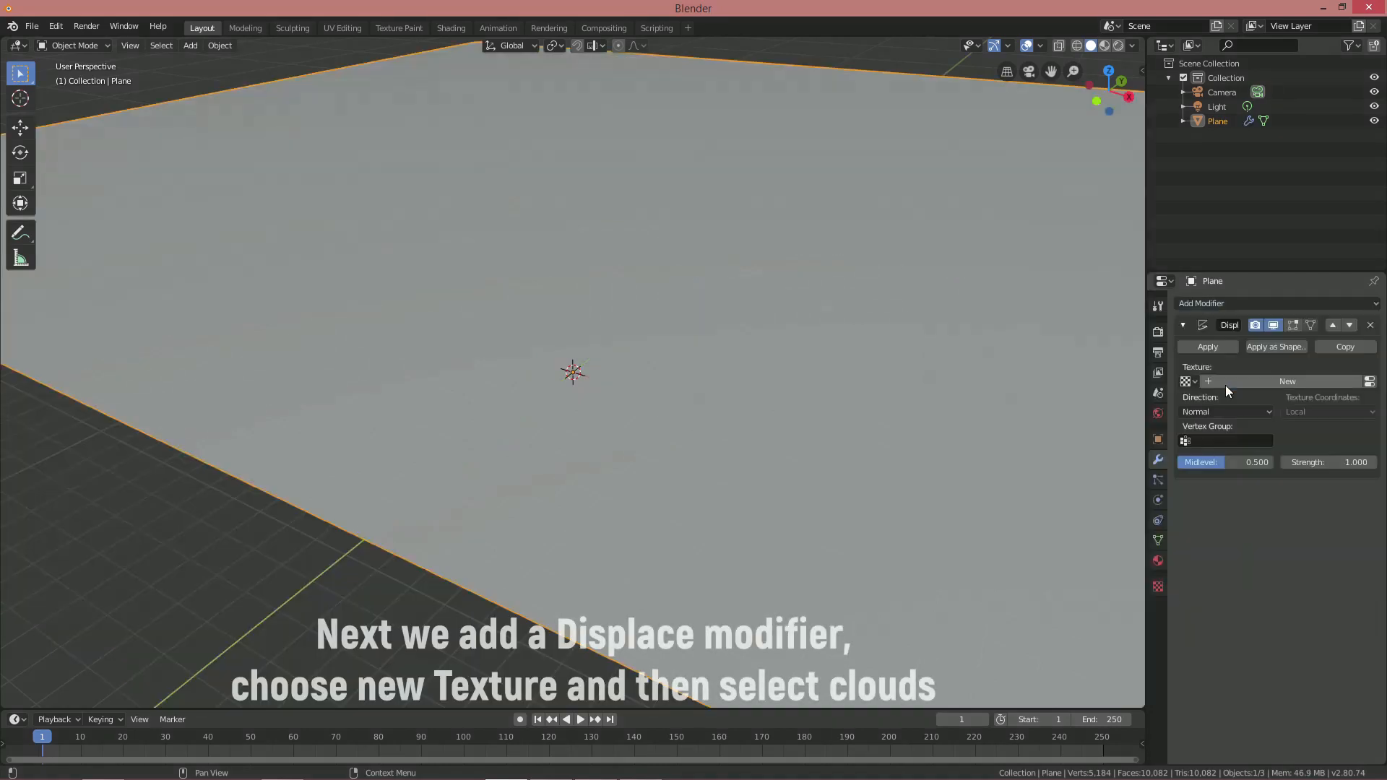
pyautogui.click(1265, 387)
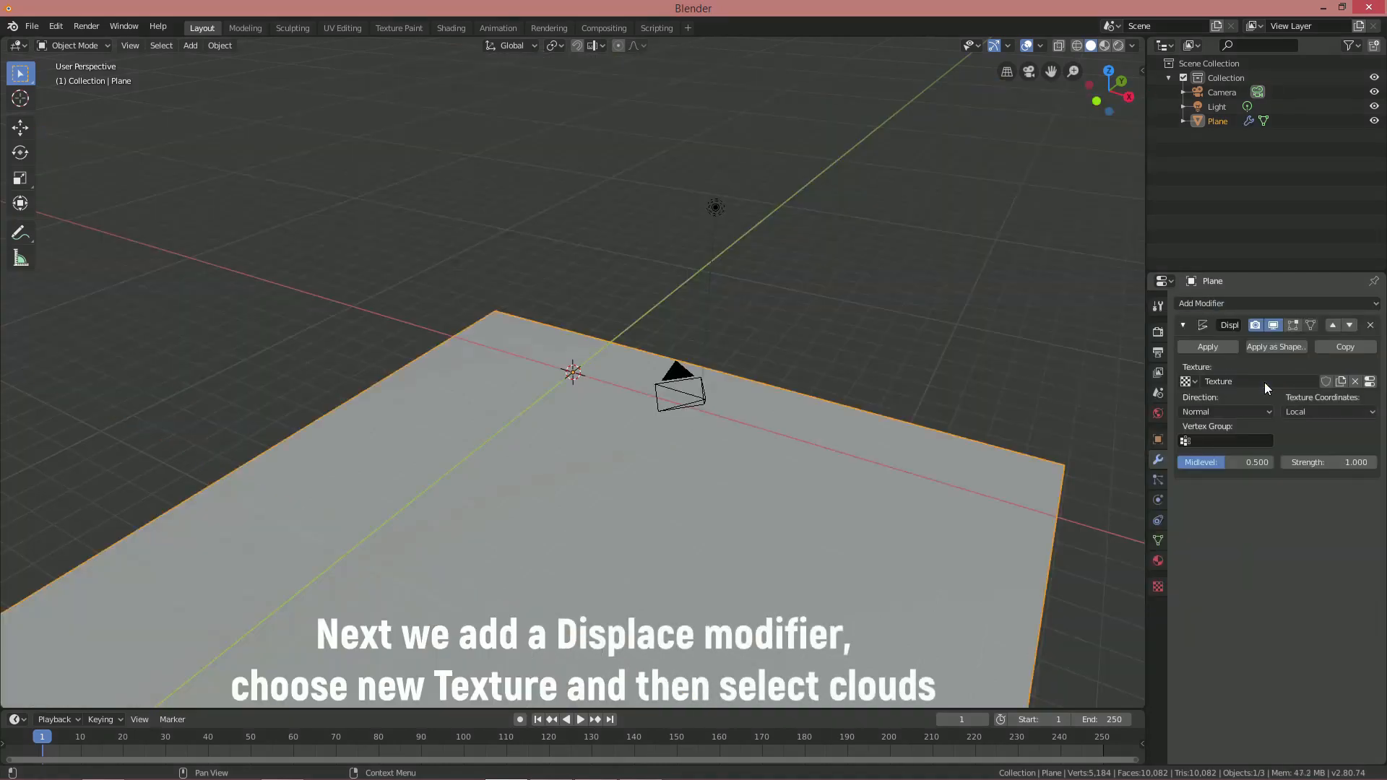
pyautogui.click(1159, 587)
pyautogui.click(1277, 347)
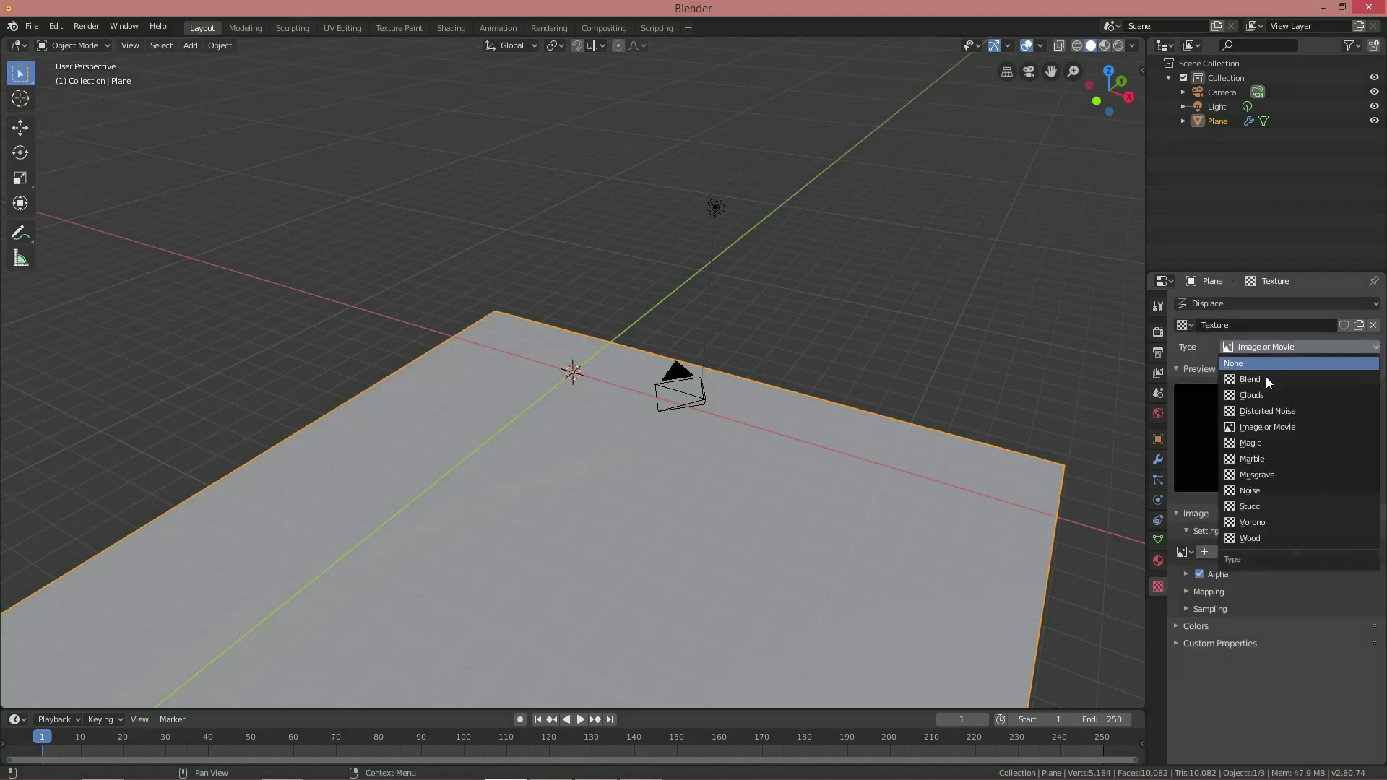
pyautogui.click(1273, 394)
# Set the displacement Strength to 0.2 and split the 3D view into two side-by-side areas
pyautogui.moveTo(1078, 426); pyautogui.dragTo(922, 444, button='middle')
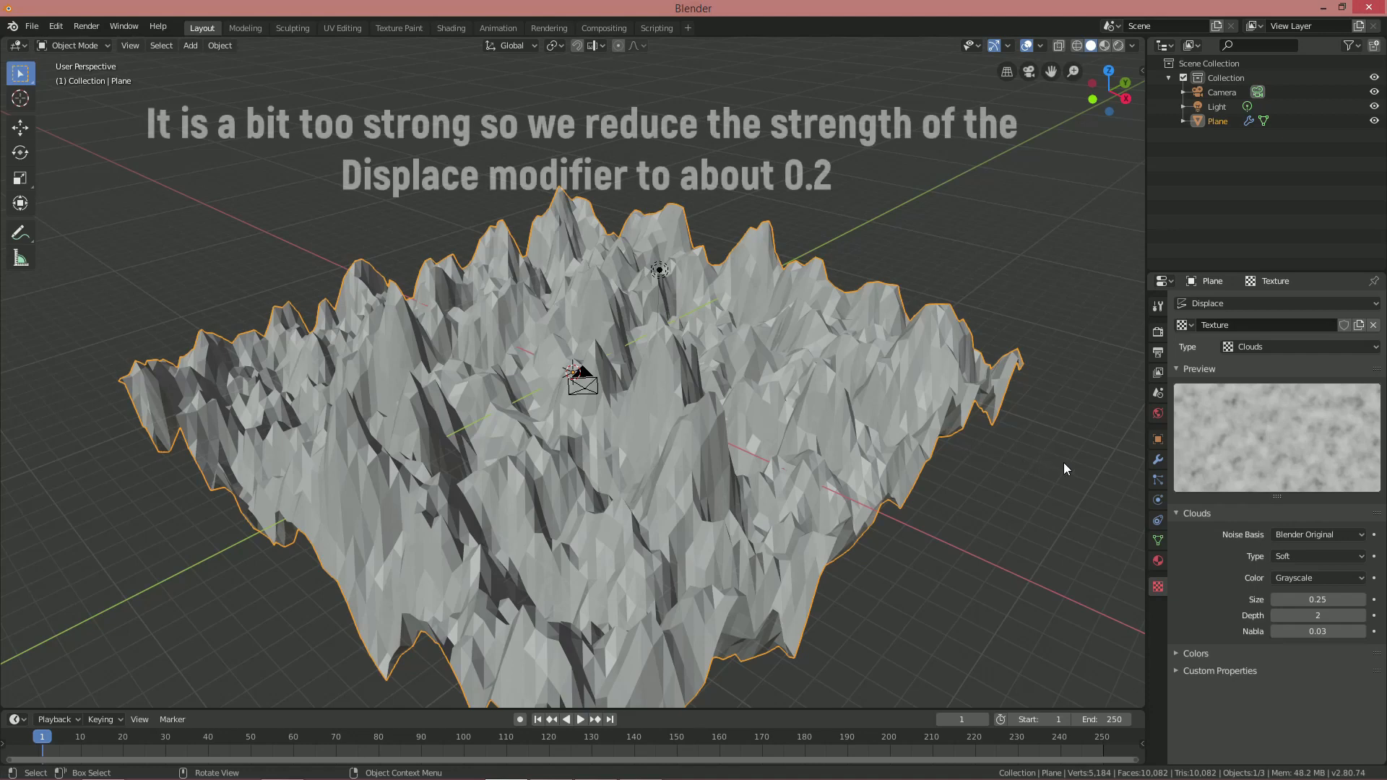
pyautogui.click(1159, 459)
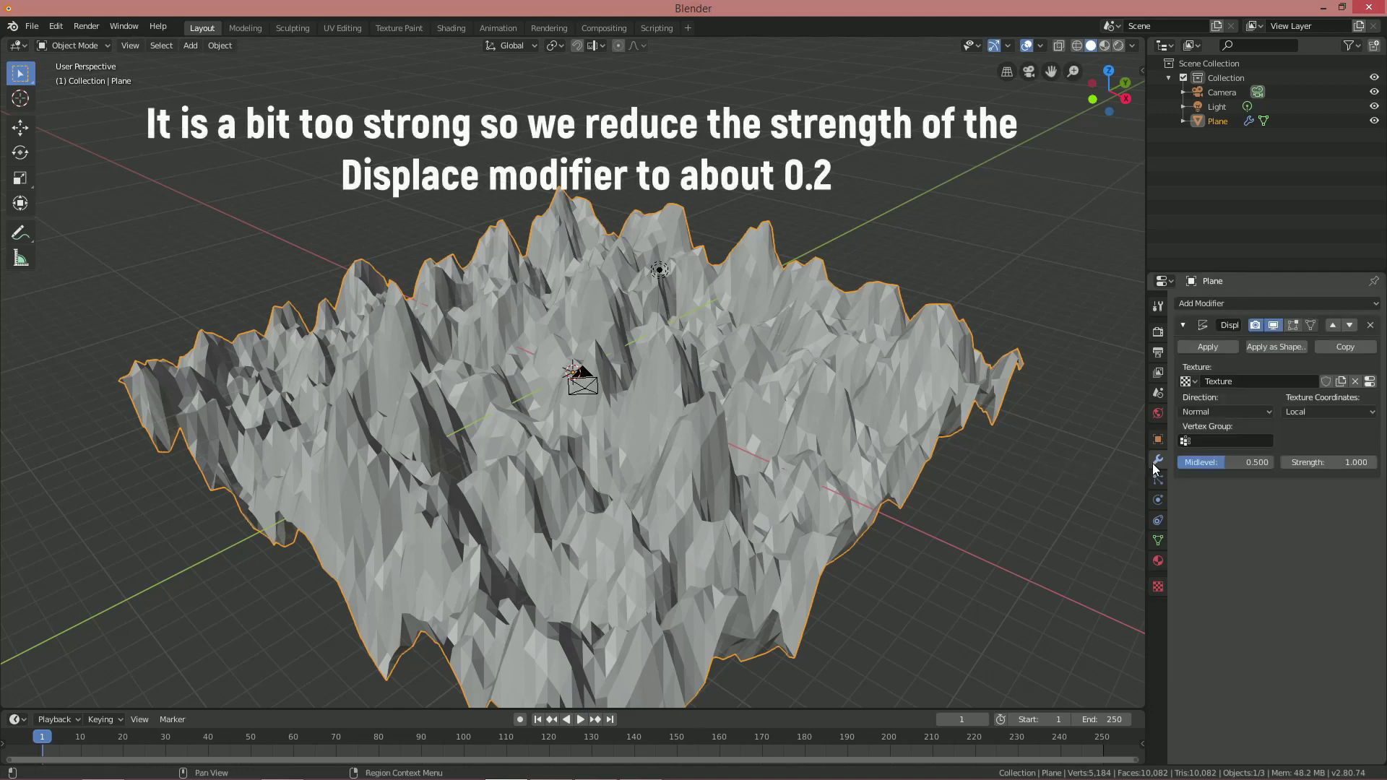
pyautogui.doubleClick(1330, 463)
pyautogui.write('0.2')
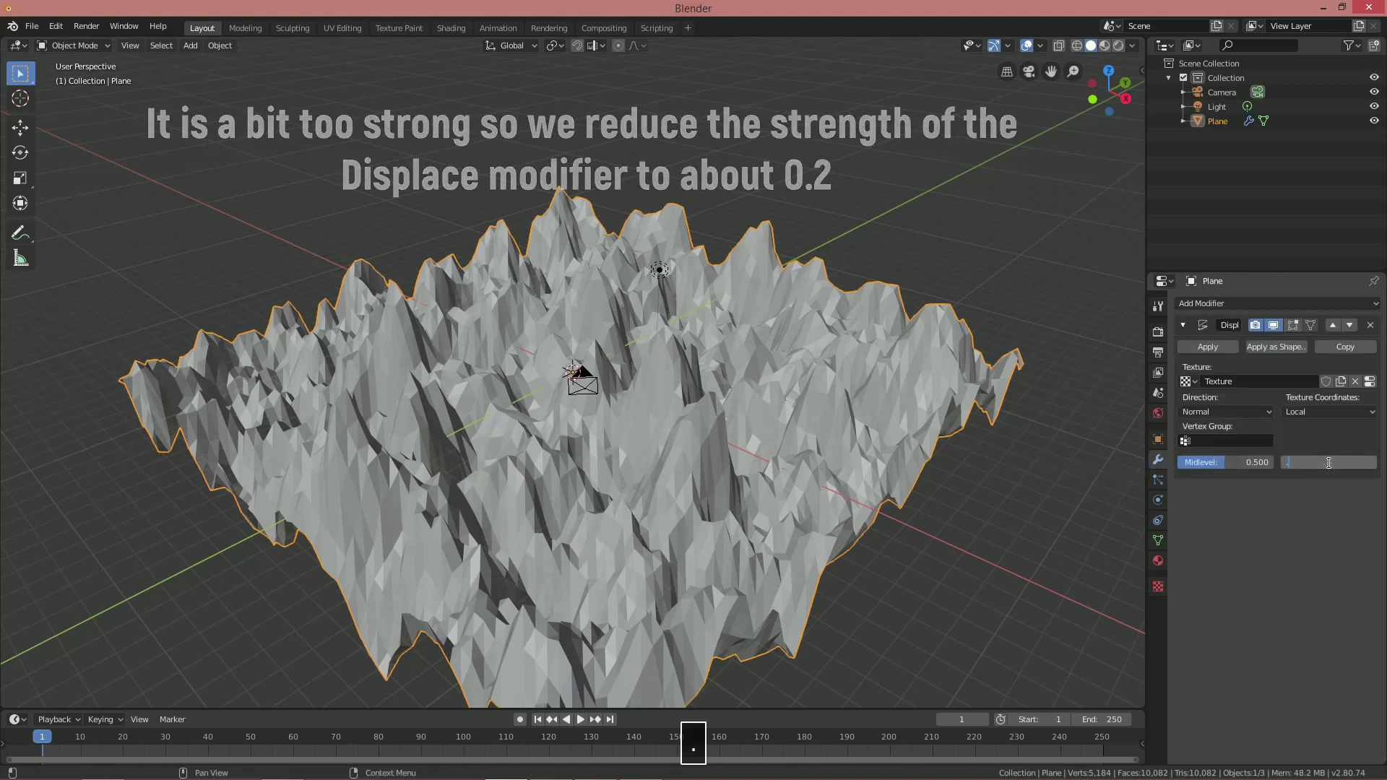
pyautogui.press('Return')
pyautogui.moveTo(878, 470); pyautogui.dragTo(829, 439, button='middle')
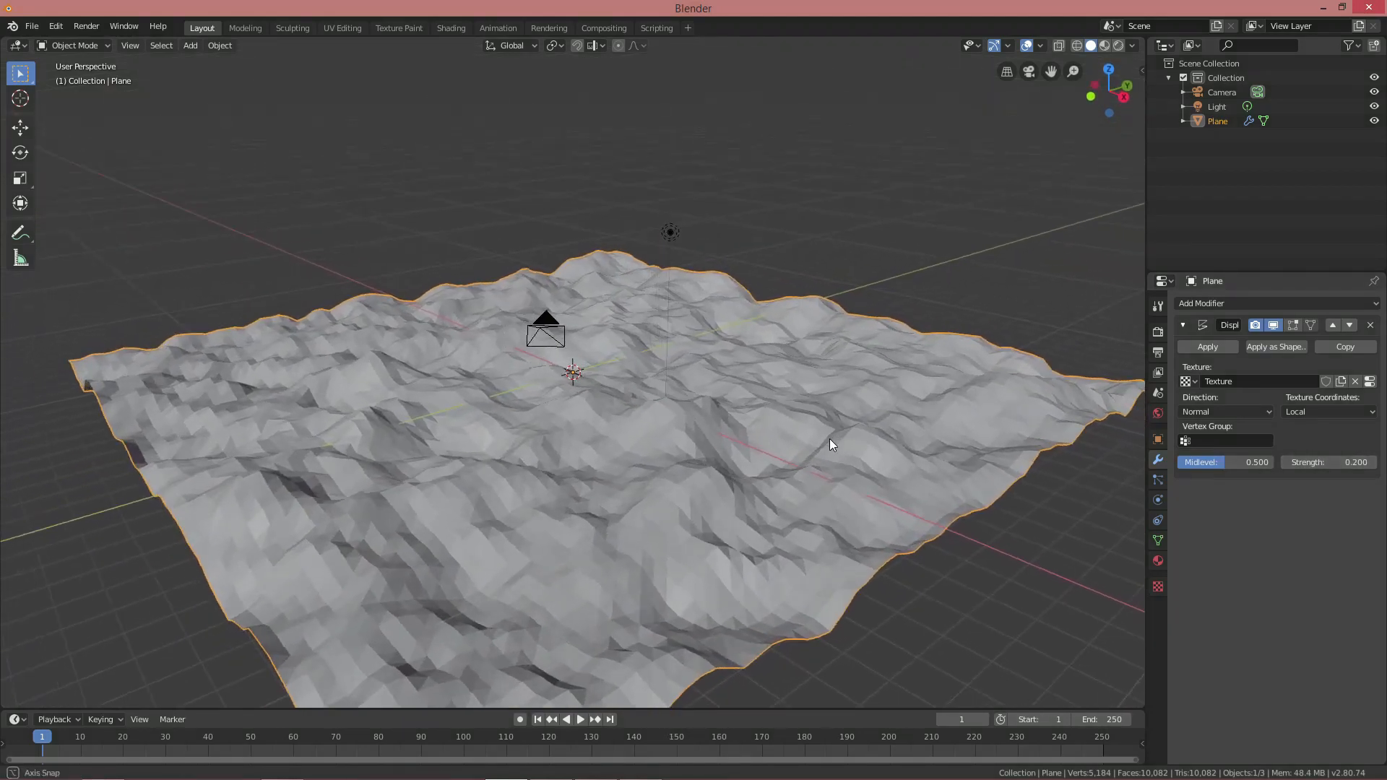
pyautogui.hotkey('alt', 'a')
pyautogui.moveTo(1143, 41); pyautogui.dragTo(661, 53)
# Turn the right area into a widened Shader Editor showing the World nodes
pyautogui.click(671, 48)
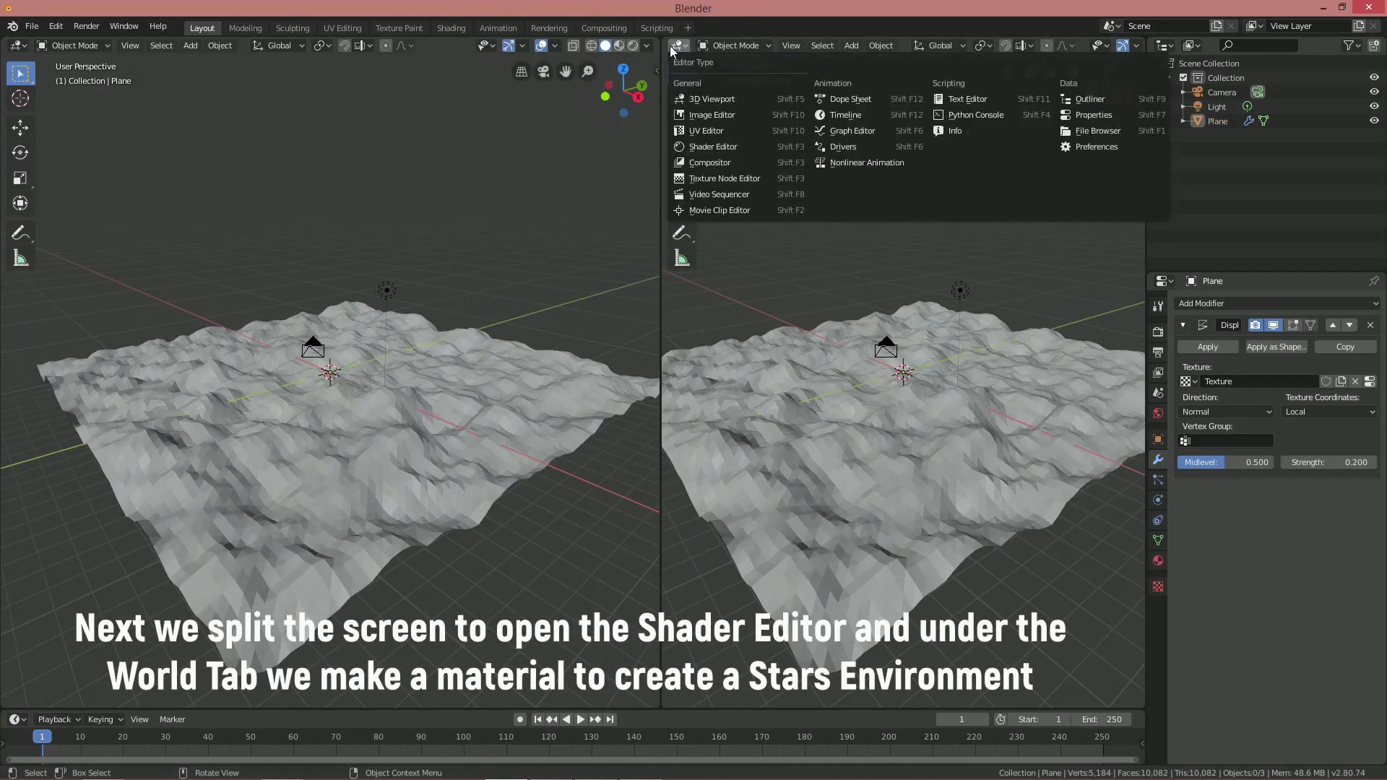
pyautogui.click(716, 148)
pyautogui.click(736, 46)
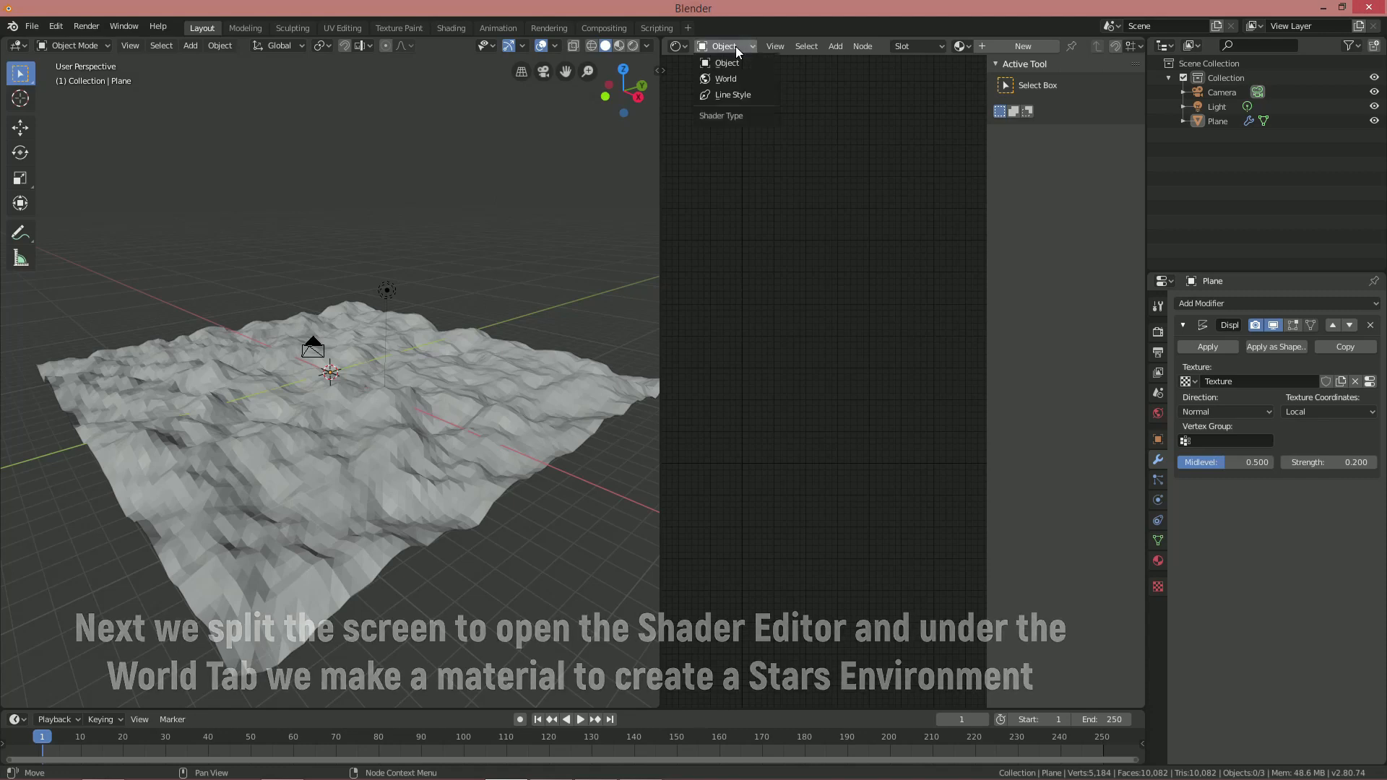
pyautogui.click(744, 79)
pyautogui.moveTo(717, 250); pyautogui.dragTo(878, 208, button='middle')
pyautogui.moveTo(659, 277); pyautogui.dragTo(519, 278)
pyautogui.moveTo(652, 274); pyautogui.dragTo(678, 243, button='middle')
pyautogui.scroll(1, 679, 246)
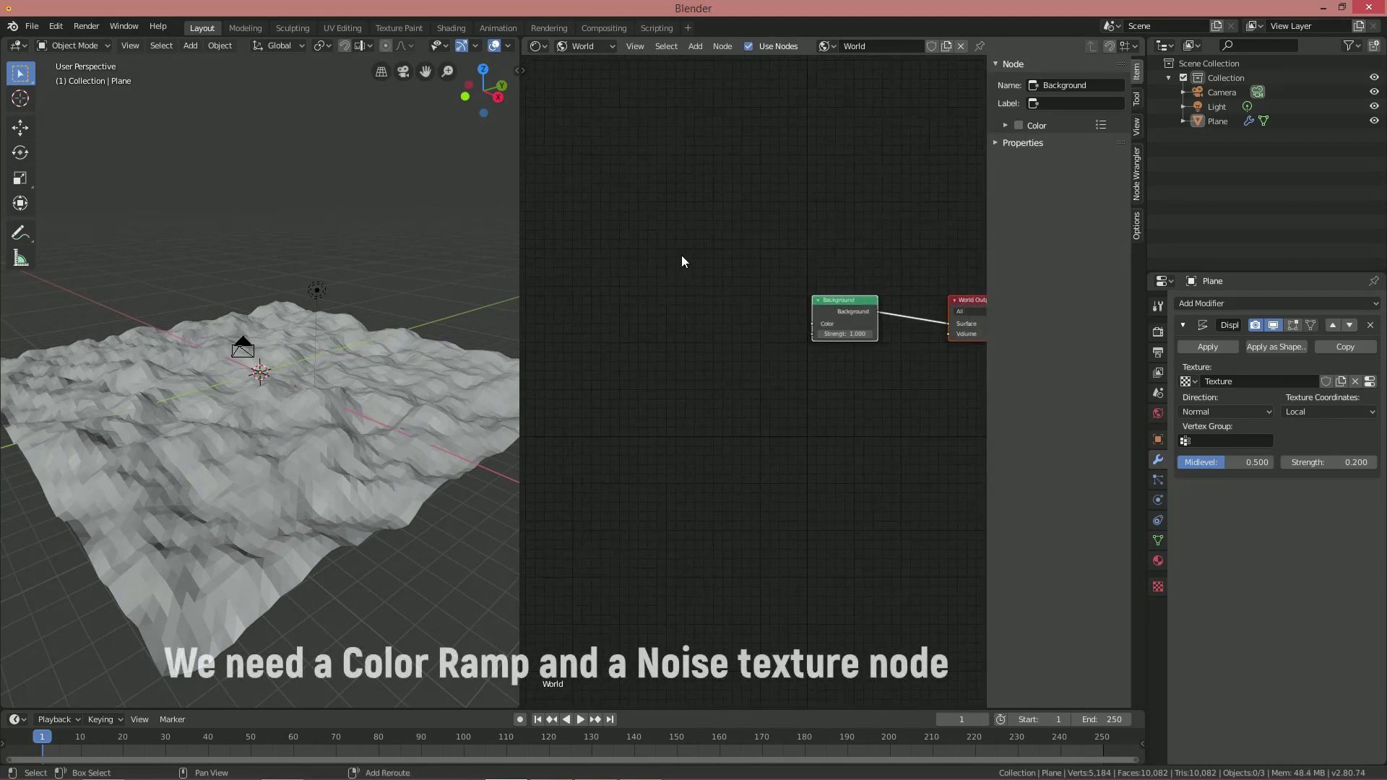
# Add a ColorRamp node and link its Color to the Background's Color input
pyautogui.hotkey('shift', 'a')
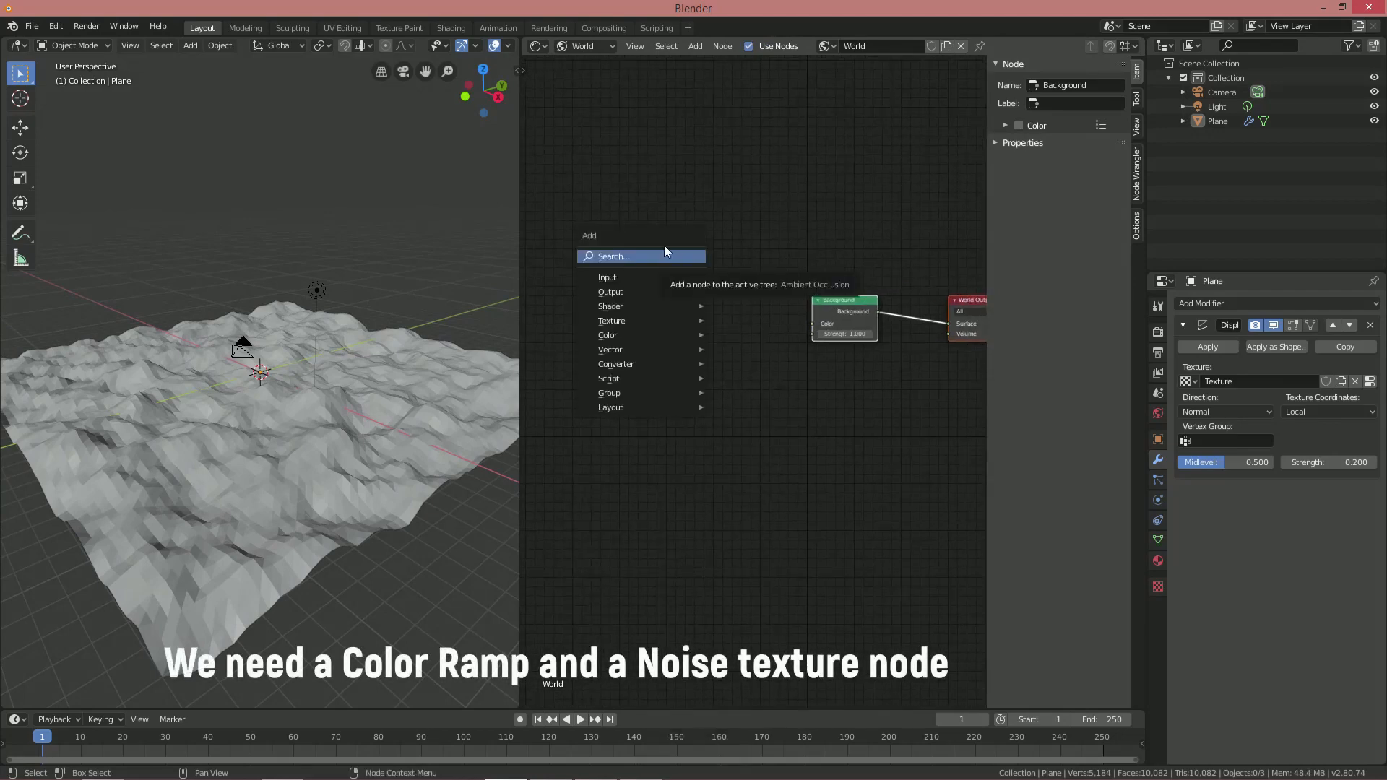
pyautogui.moveTo(640, 364)
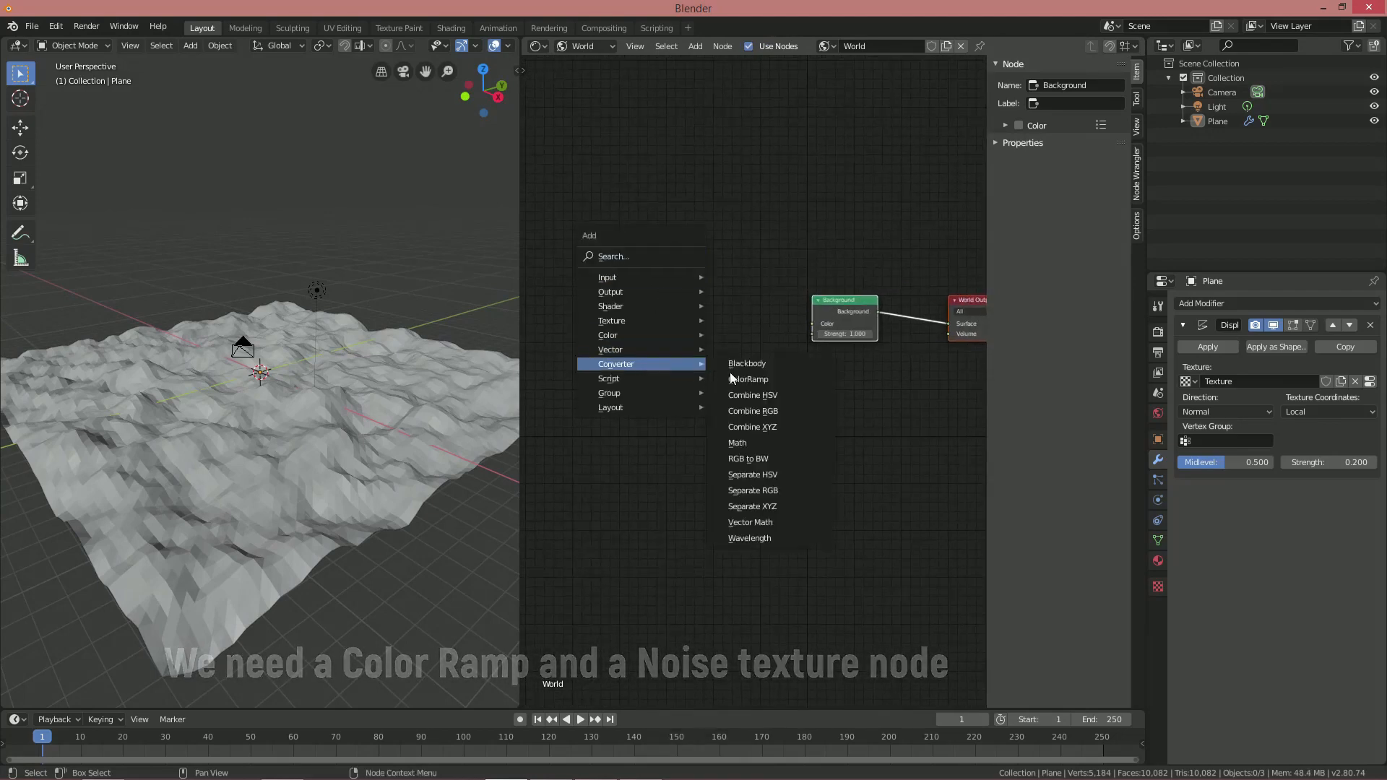
pyautogui.click(780, 380)
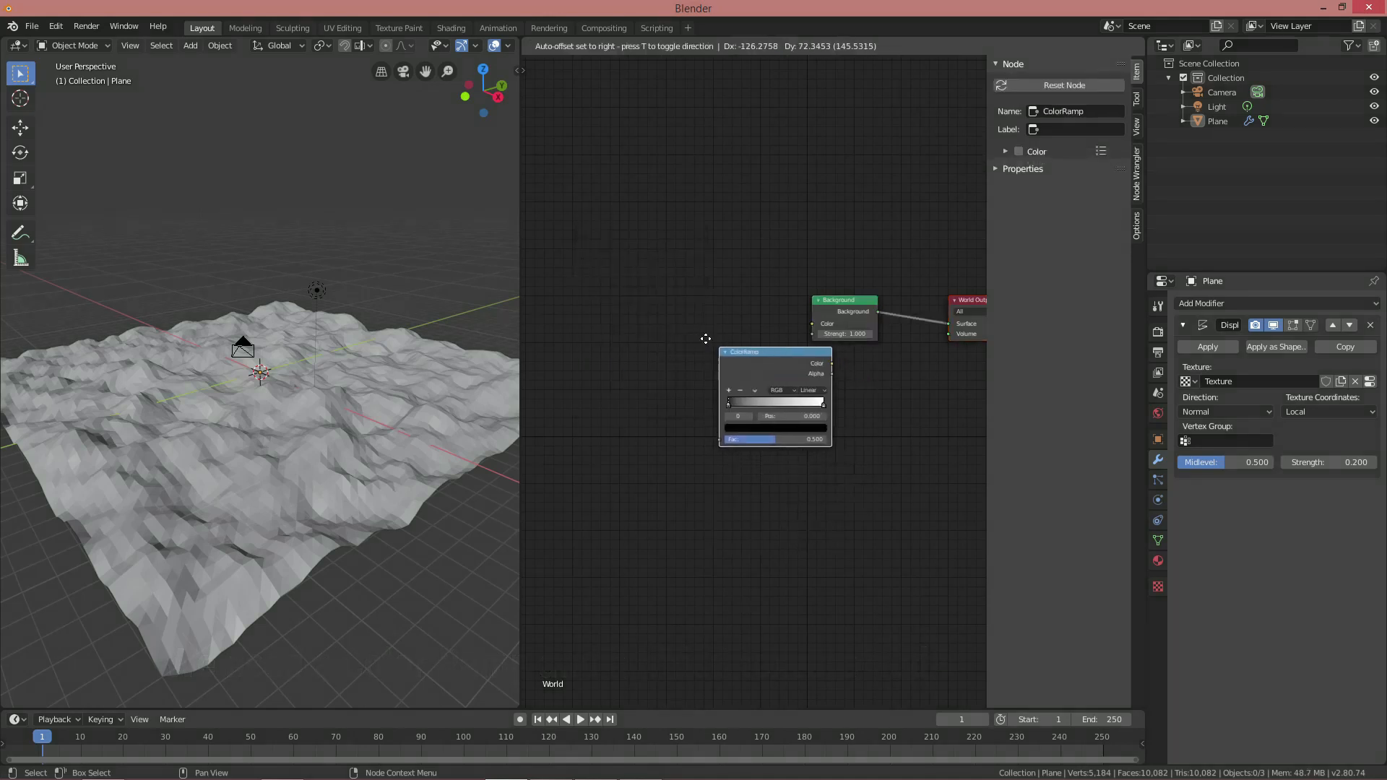
pyautogui.click(665, 285)
pyautogui.moveTo(824, 365); pyautogui.dragTo(815, 386, button='middle')
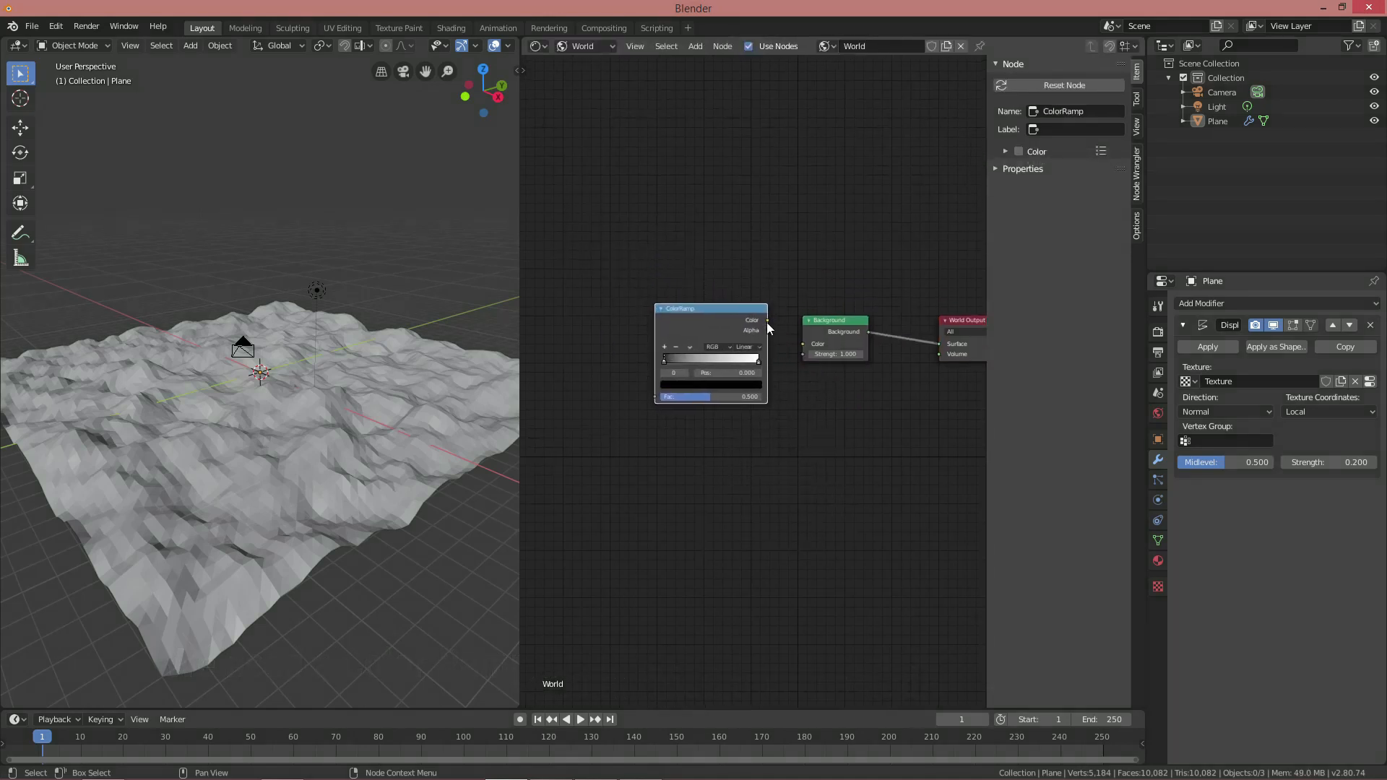
pyautogui.moveTo(767, 320); pyautogui.dragTo(791, 340)
pyautogui.moveTo(672, 345); pyautogui.dragTo(792, 337, button='middle')
# Add a Noise Texture feeding the ColorRamp's Fac and preview the scene in rendered shading
pyautogui.hotkey('shift', 'a')
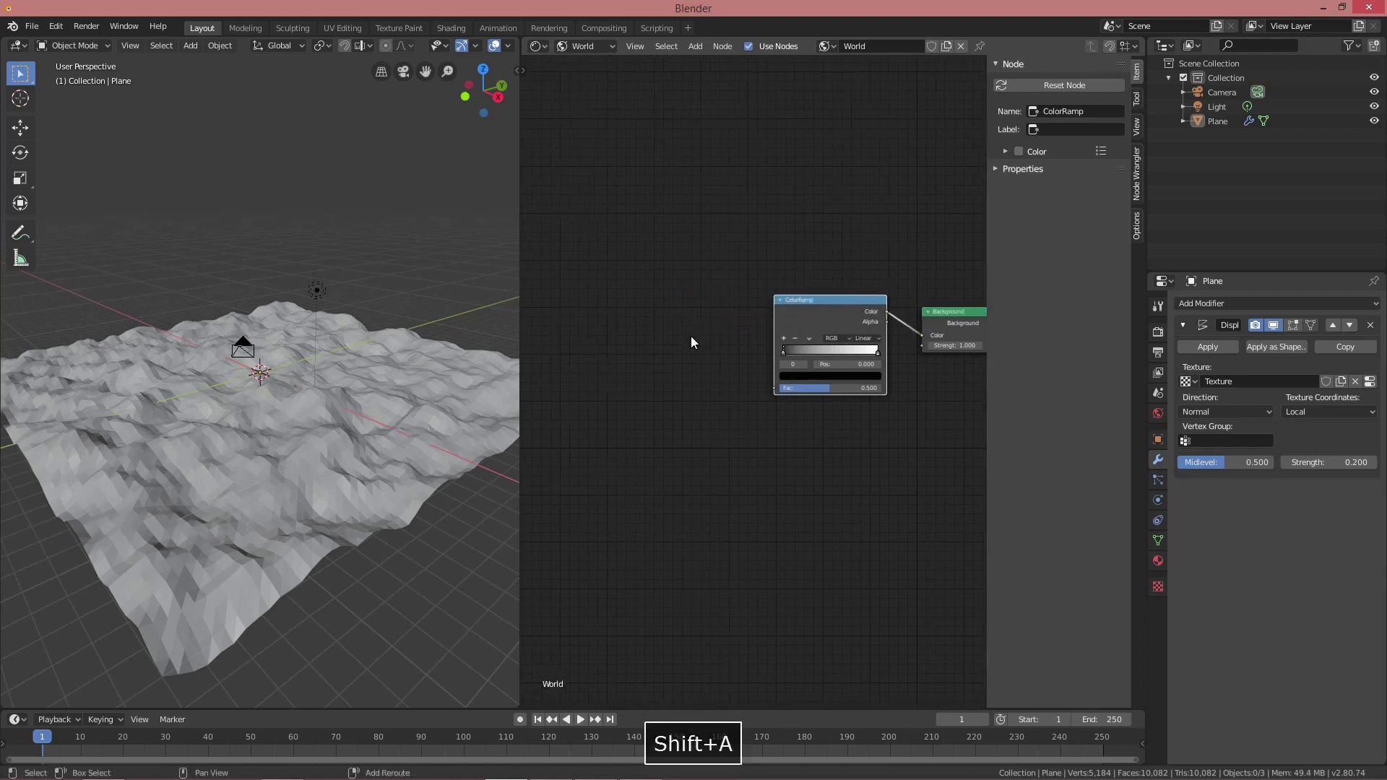
pyautogui.moveTo(667, 293)
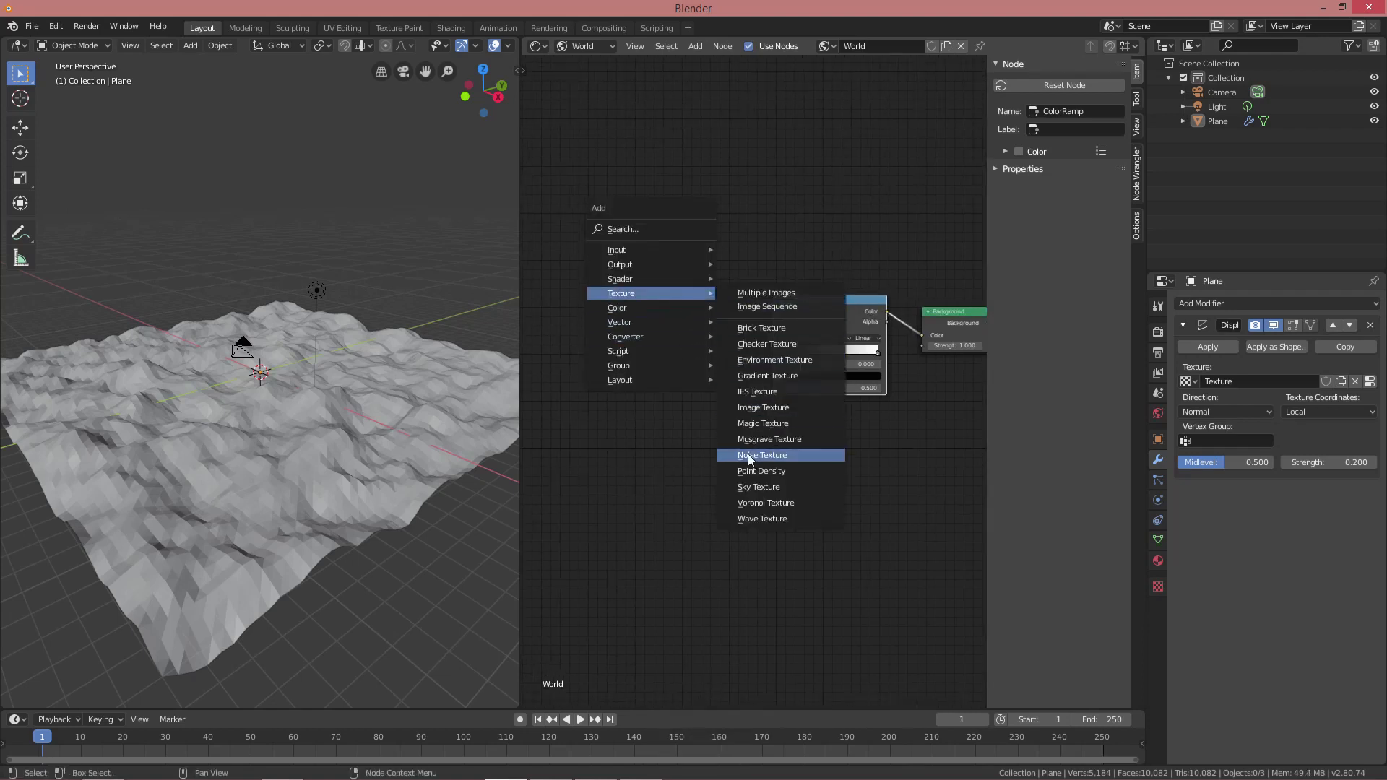
pyautogui.click(763, 455)
pyautogui.click(656, 325)
pyautogui.moveTo(709, 328); pyautogui.dragTo(773, 390)
pyautogui.moveTo(521, 89); pyautogui.dragTo(624, 72)
pyautogui.click(596, 46)
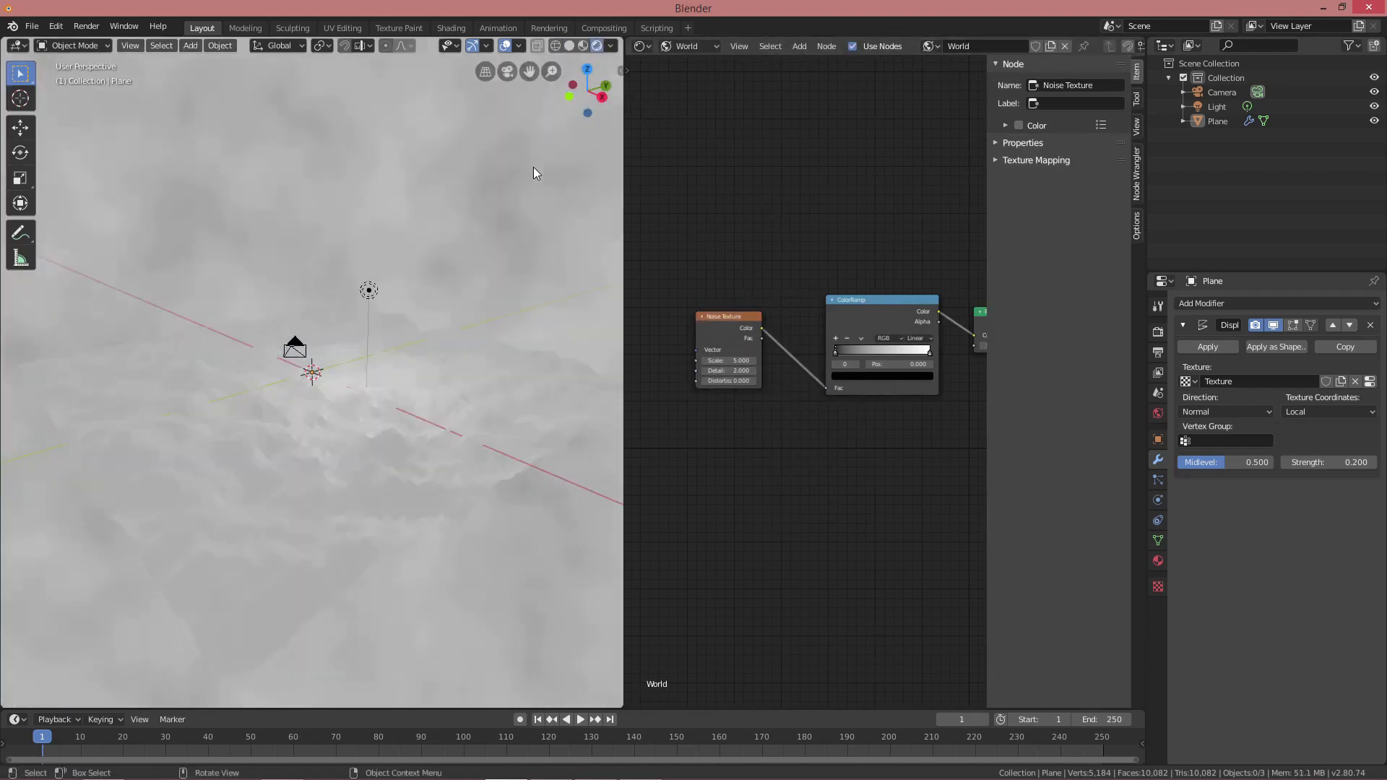
pyautogui.moveTo(437, 283); pyautogui.dragTo(459, 272, button='middle')
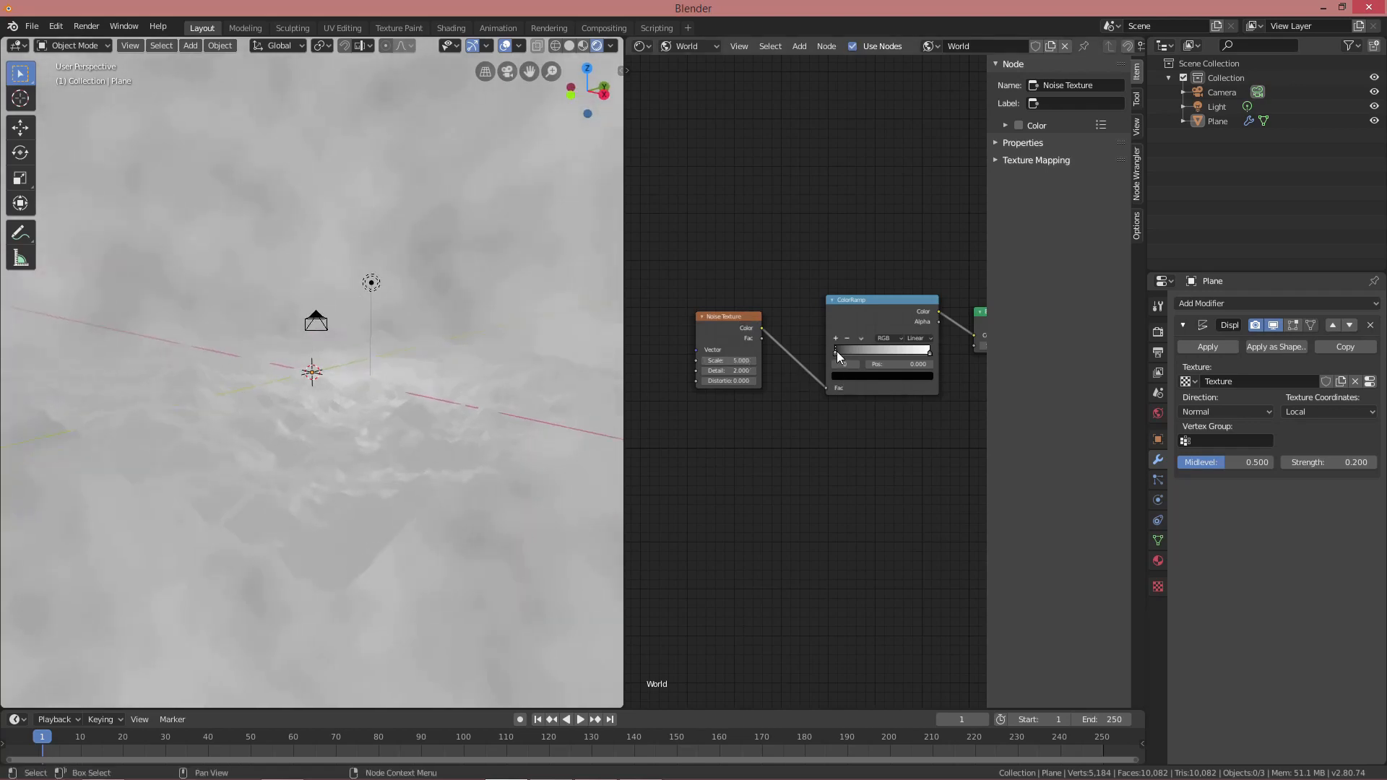
# Darken the ramp, then set the Noise Texture Scale to 250 and Detail to 16
pyautogui.moveTo(844, 351); pyautogui.dragTo(891, 354)
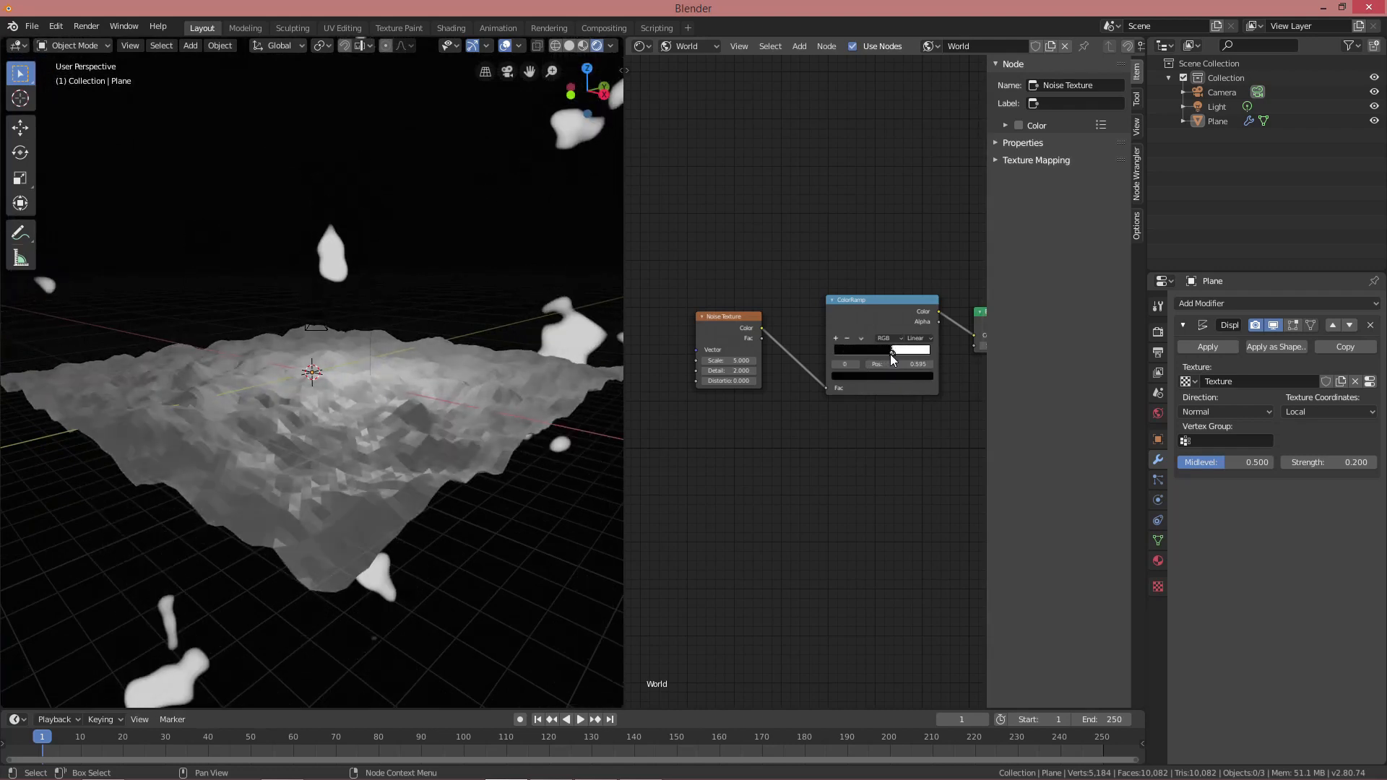
pyautogui.write('250')
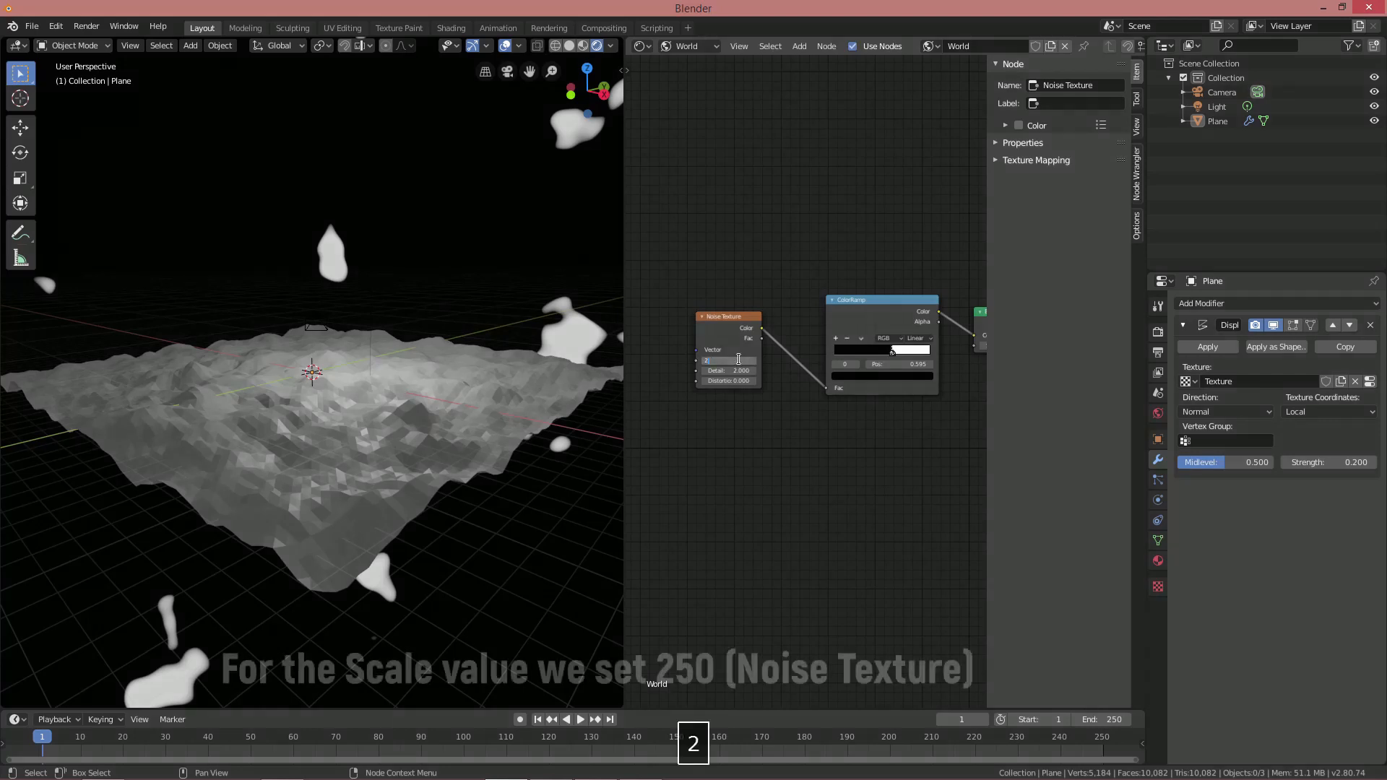
pyautogui.press('Return')
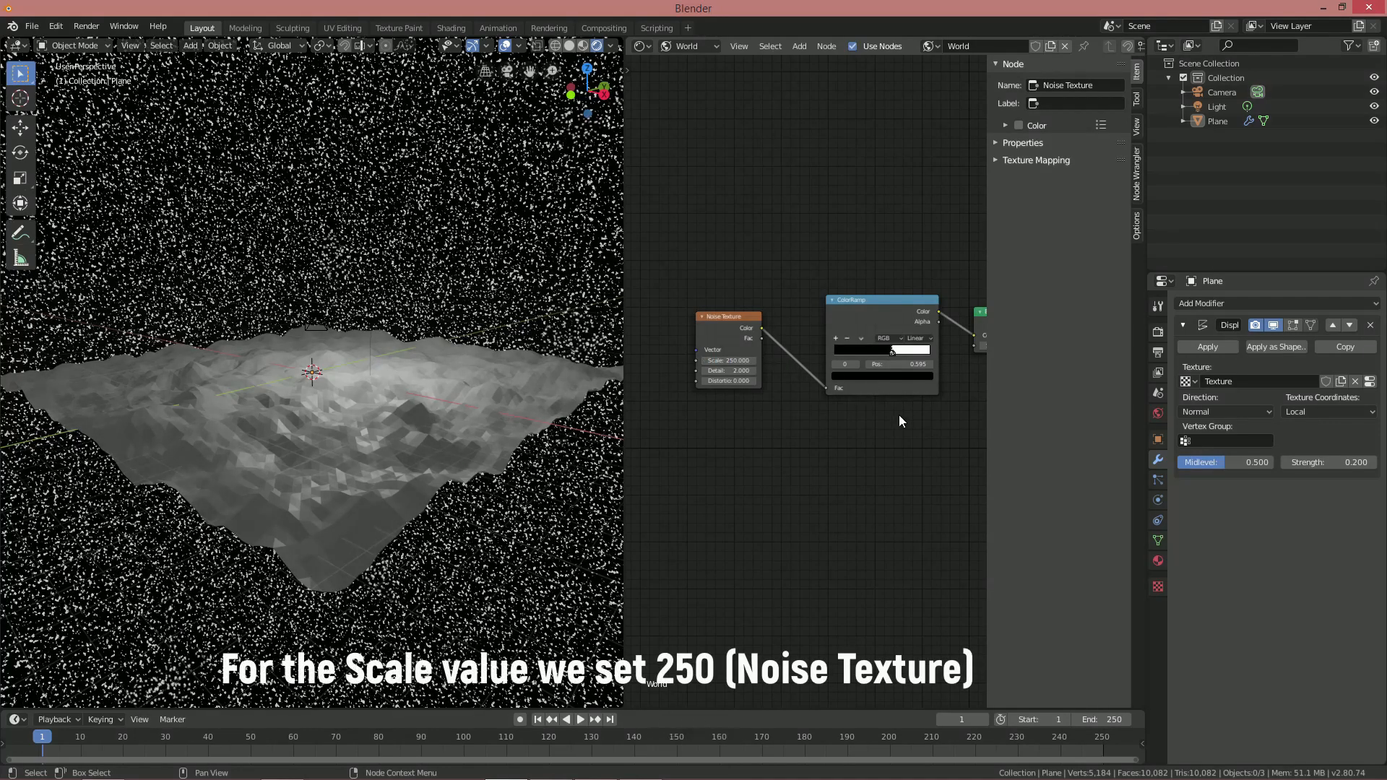
pyautogui.scroll(2, 899, 416)
pyautogui.click(656, 379)
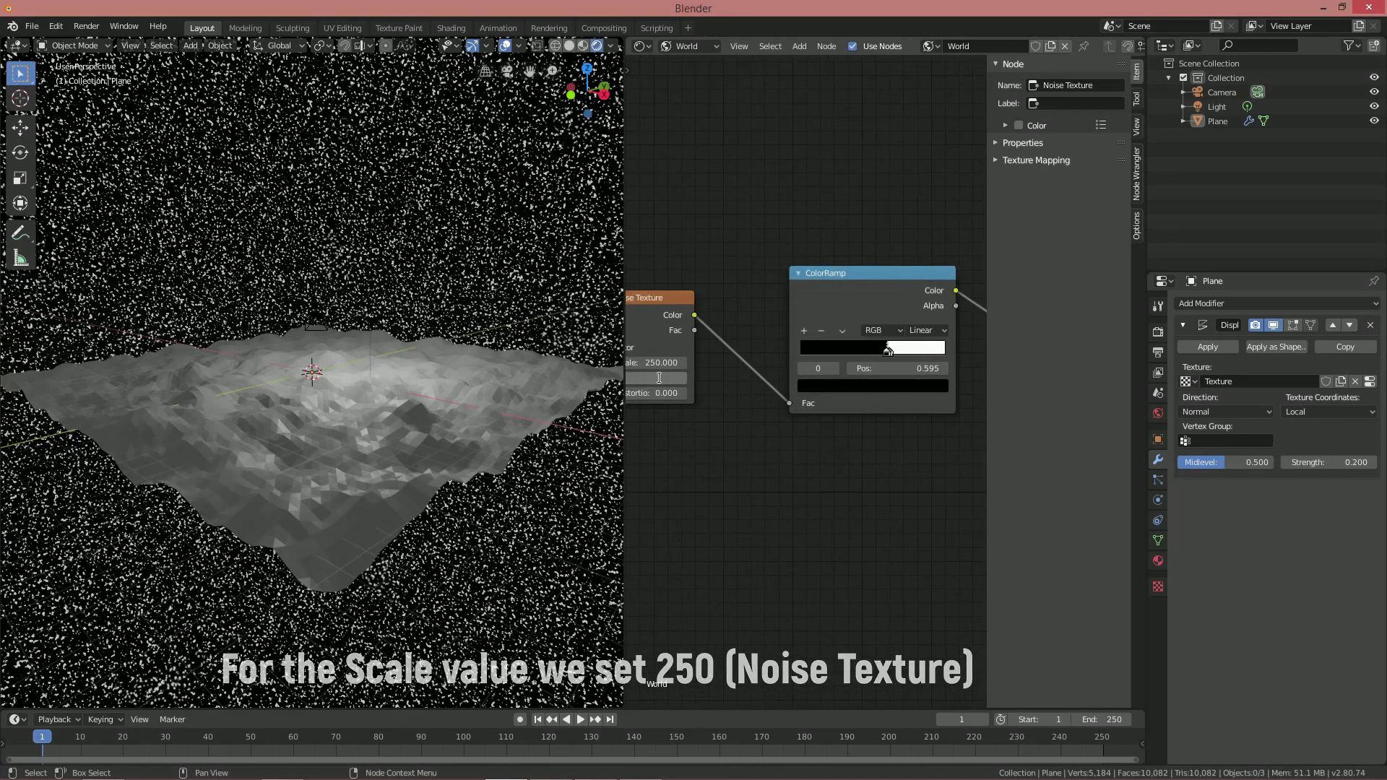
pyautogui.write('16')
pyautogui.press('Return')
# Slide the ColorRamp's black stop right to about 0.655 for sparse stars
pyautogui.moveTo(871, 378); pyautogui.dragTo(846, 385, button='middle')
pyautogui.scroll(2, 856, 372)
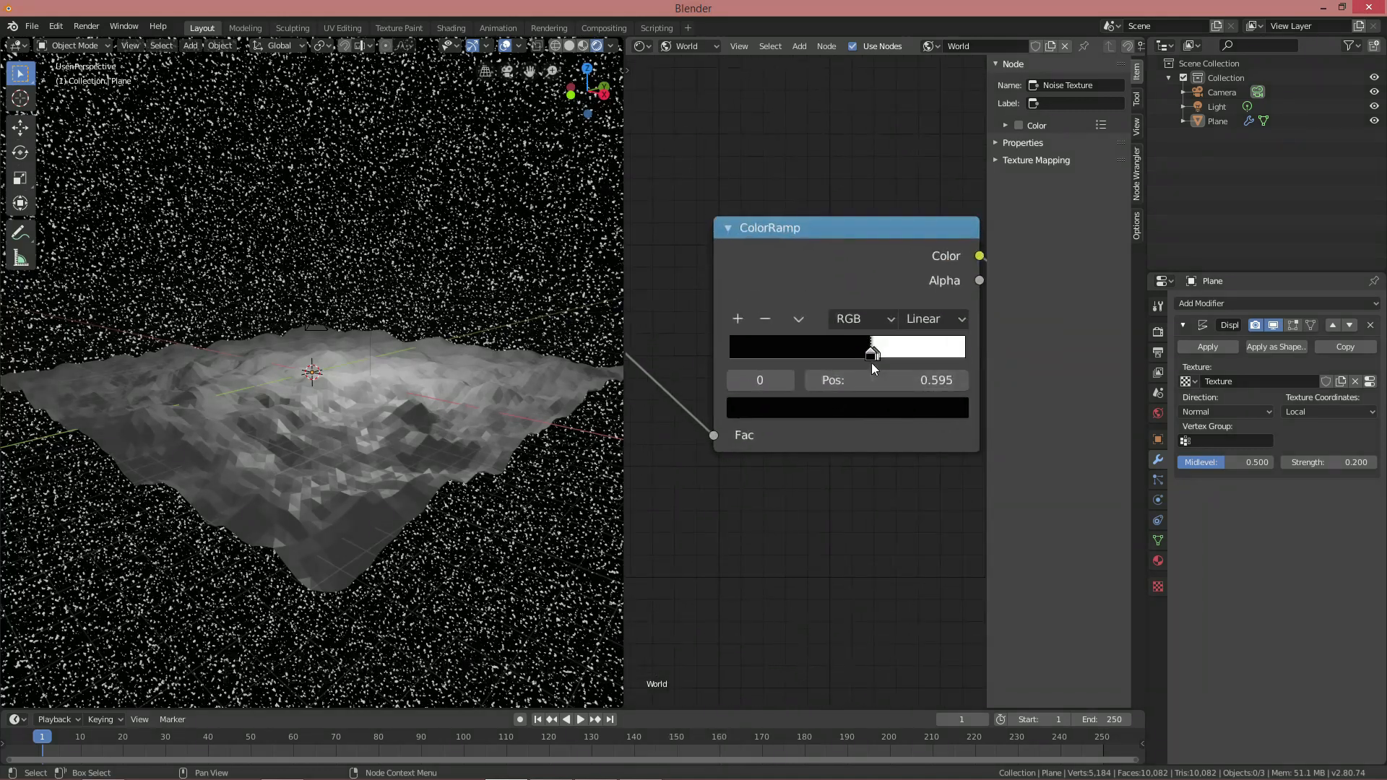
pyautogui.moveTo(874, 356); pyautogui.dragTo(891, 360)
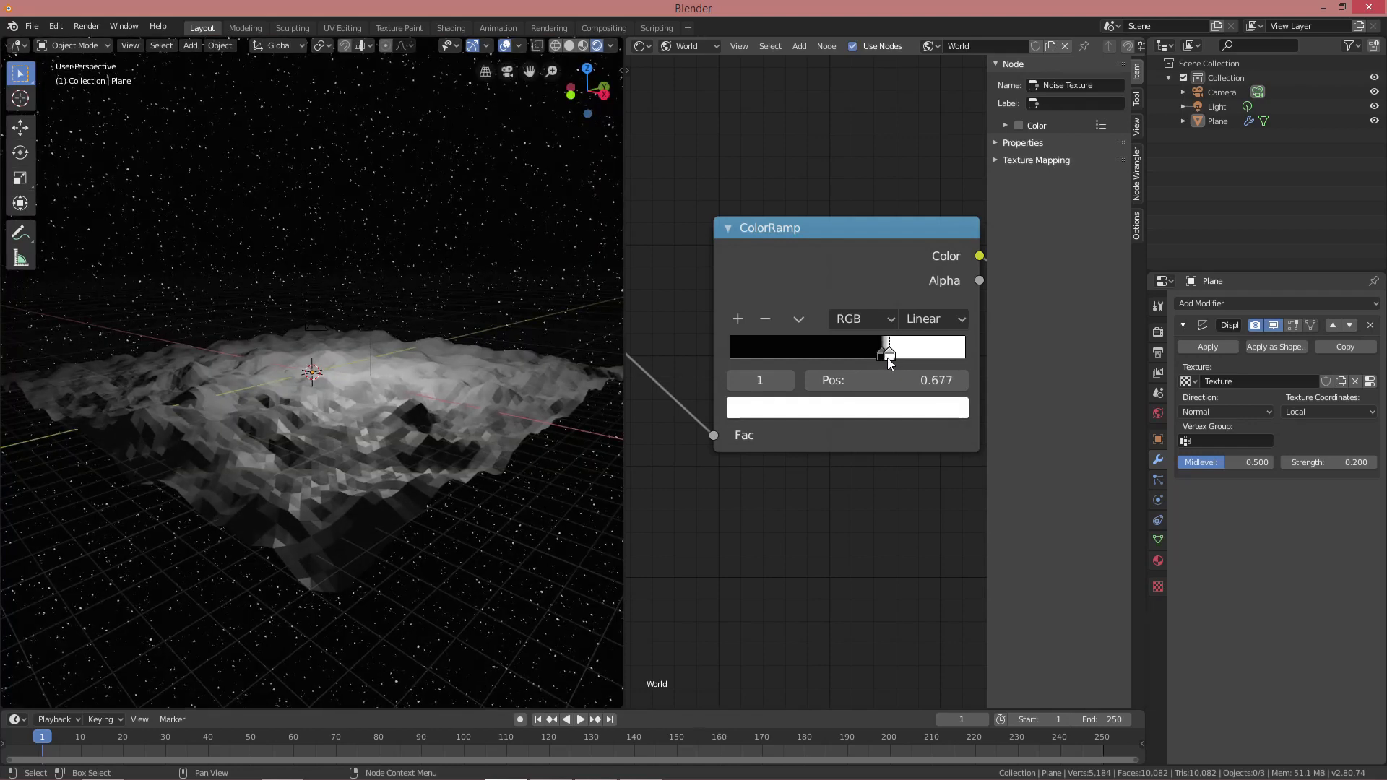
pyautogui.moveTo(879, 359); pyautogui.dragTo(885, 356)
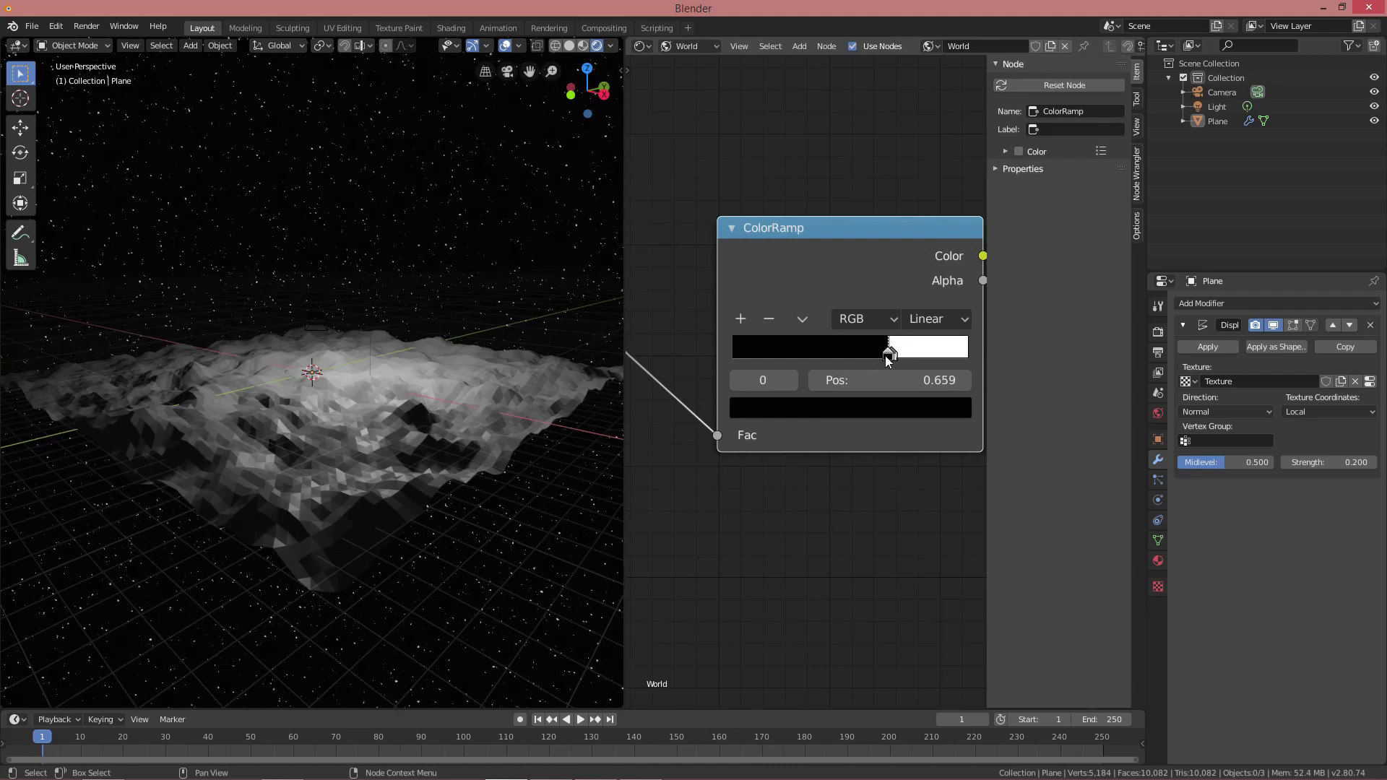
# Set the Light's power to 500 W and raise it vertically to Z 4.72 m
pyautogui.hotkey('shift', 'z')
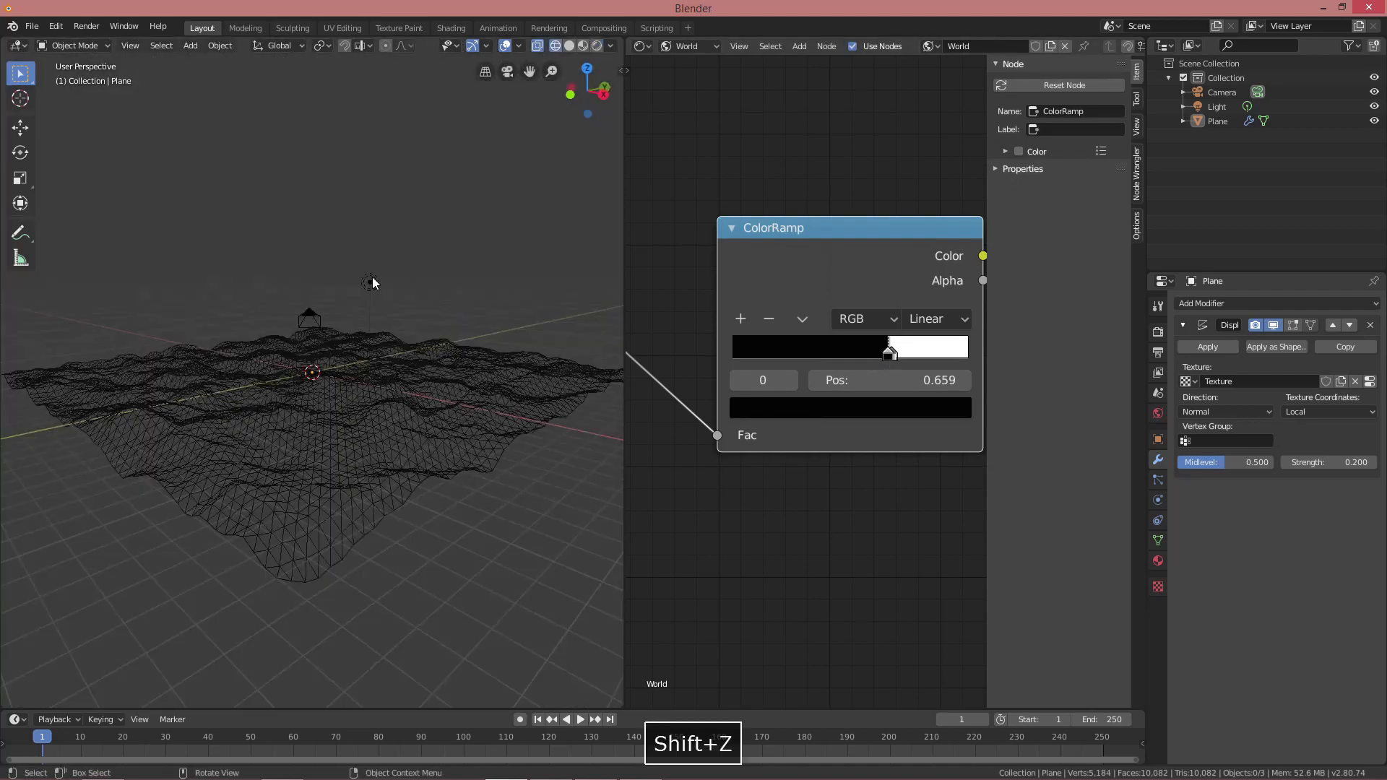
pyautogui.click(371, 280)
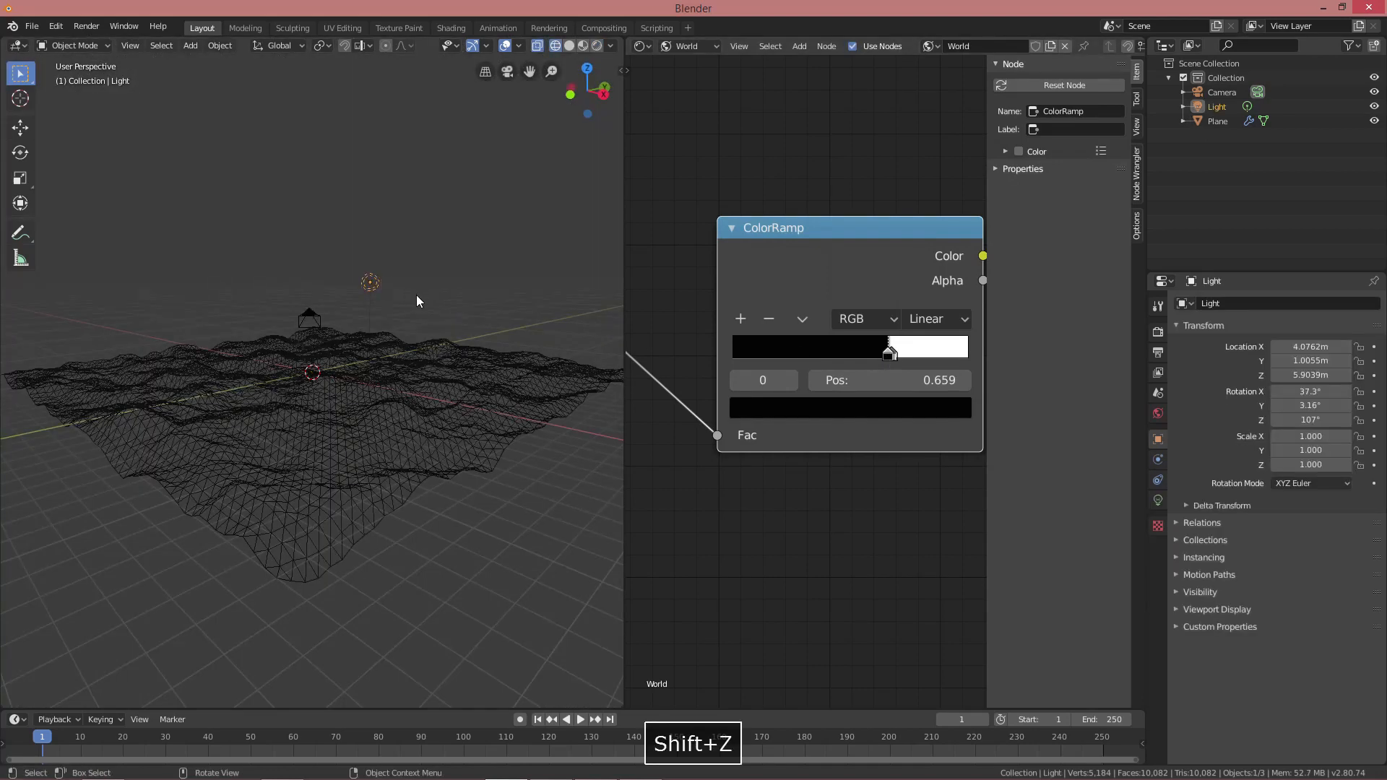
pyautogui.click(1159, 501)
pyautogui.write('500')
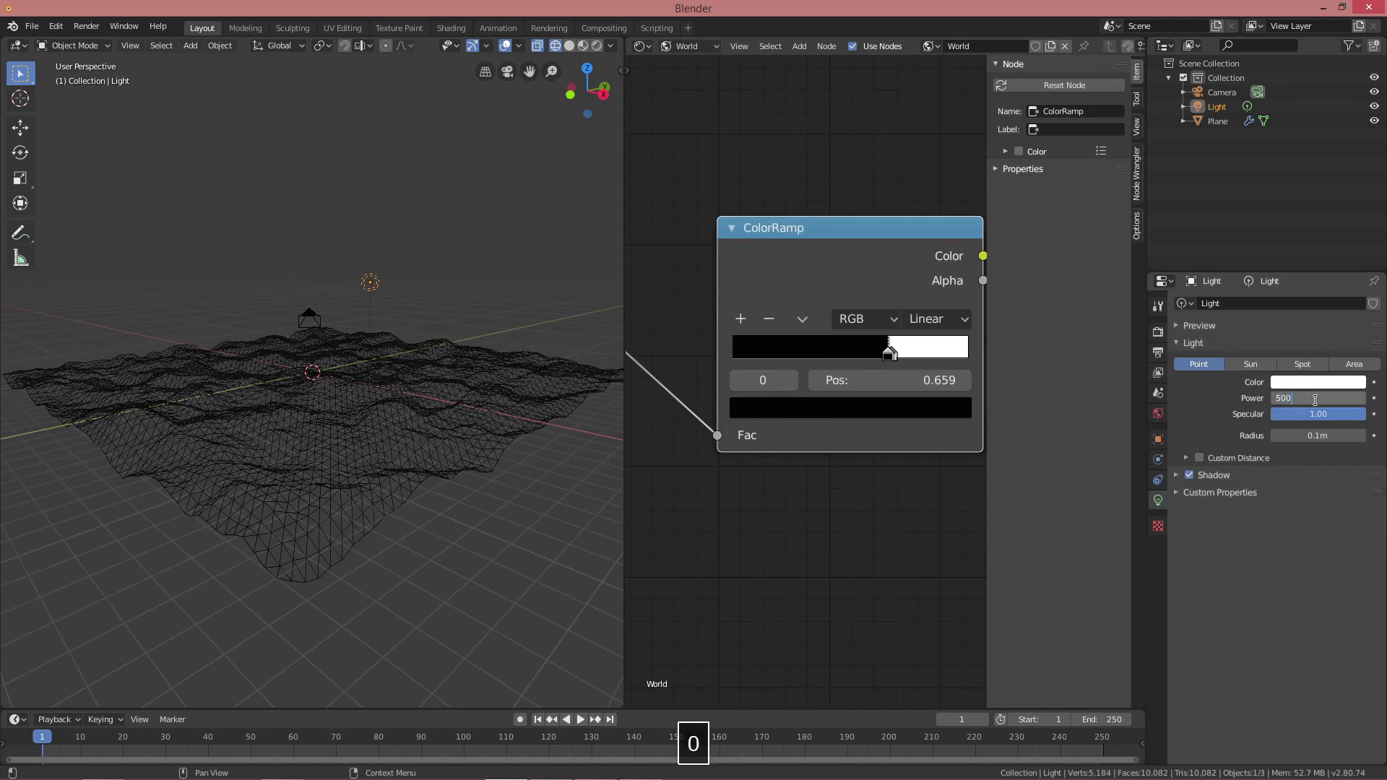
pyautogui.press('Return')
pyautogui.press('g')
pyautogui.press('z')
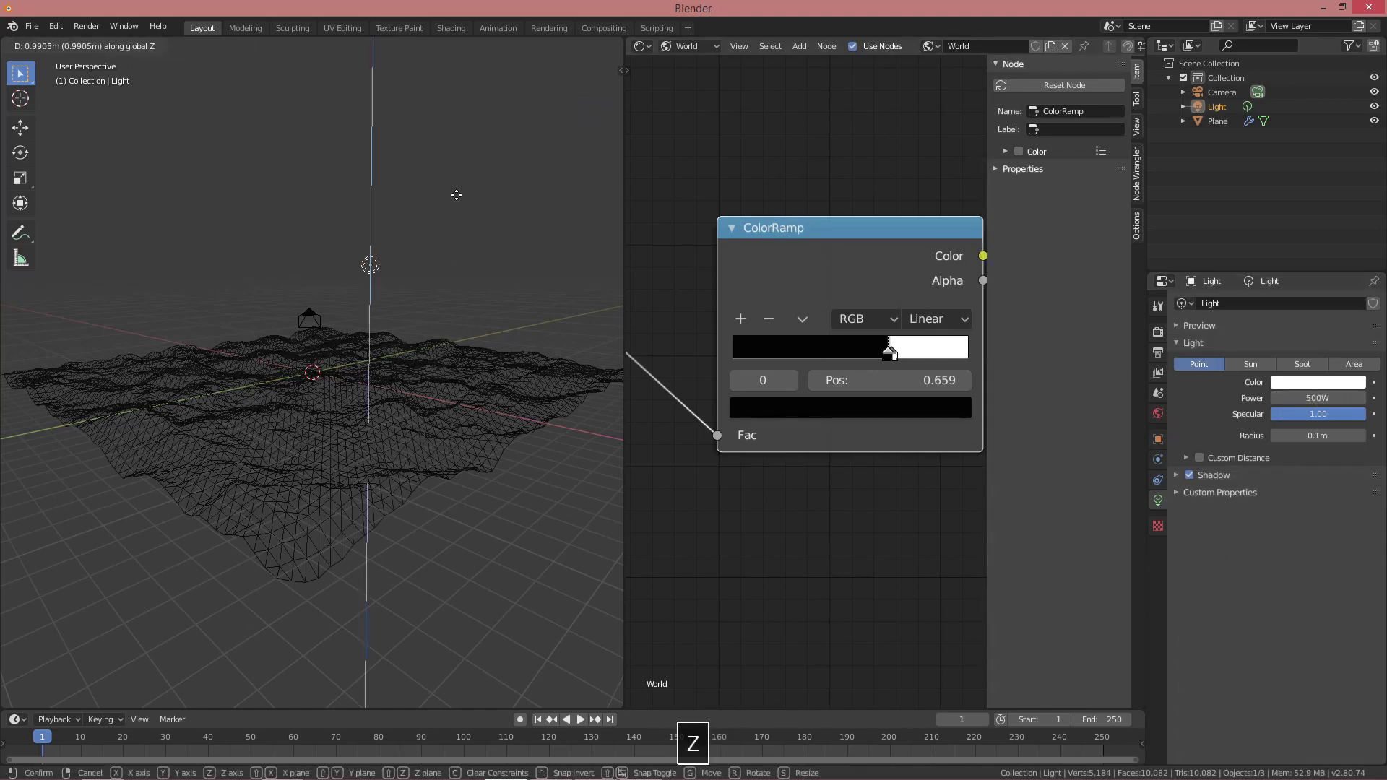
pyautogui.click(458, 175)
pyautogui.hotkey('shift', 'z')
# Fine-tune the star ColorRamp by nudging its stop slightly right
pyautogui.scroll(4, 426, 284)
pyautogui.moveTo(429, 271); pyautogui.dragTo(565, 231, button='middle')
pyautogui.scroll(-2, 426, 284)
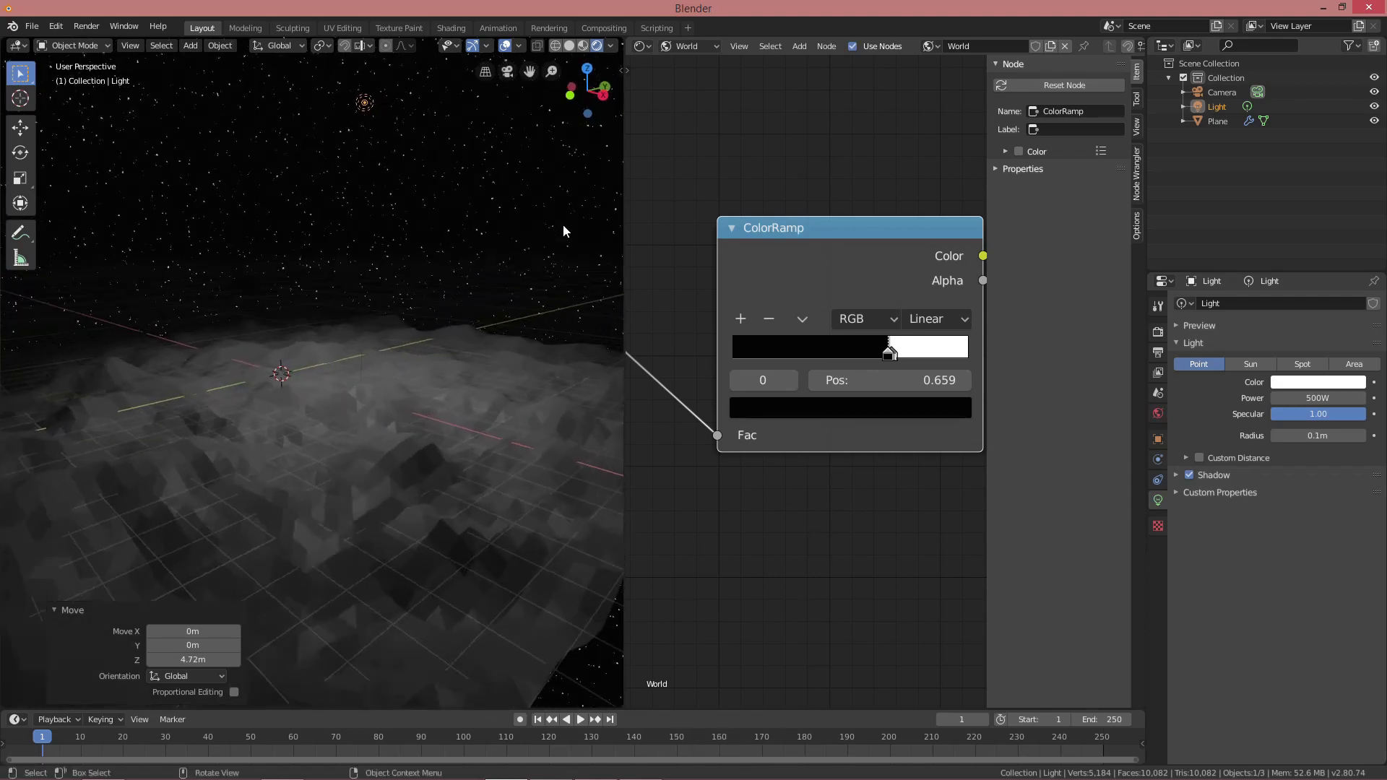
pyautogui.click(891, 357)
pyautogui.moveTo(889, 359); pyautogui.dragTo(891, 361)
pyautogui.moveTo(494, 305); pyautogui.dragTo(492, 297, button='middle')
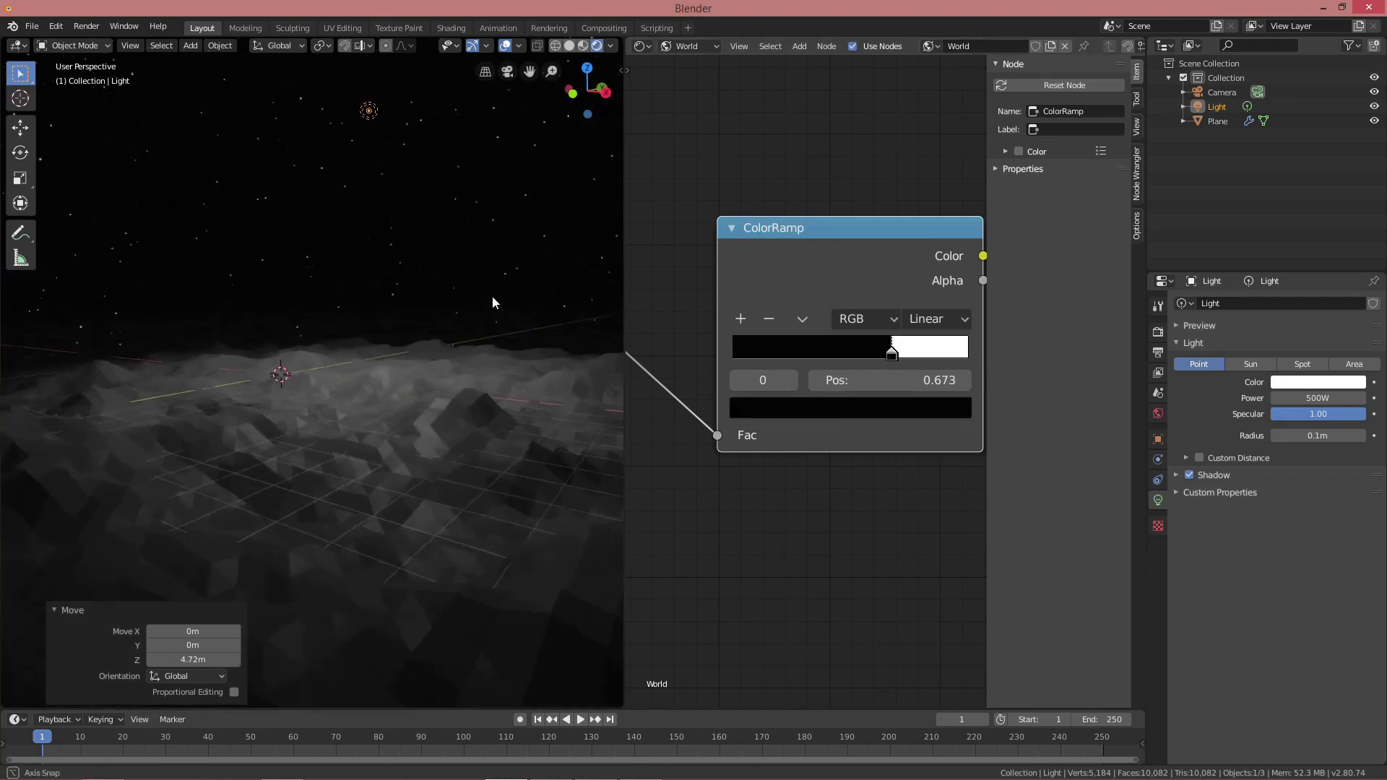
pyautogui.scroll(-2, 700, 257)
pyautogui.scroll(-7, 702, 253)
pyautogui.moveTo(754, 311); pyautogui.dragTo(786, 276, button='middle')
pyautogui.scroll(2, 787, 276)
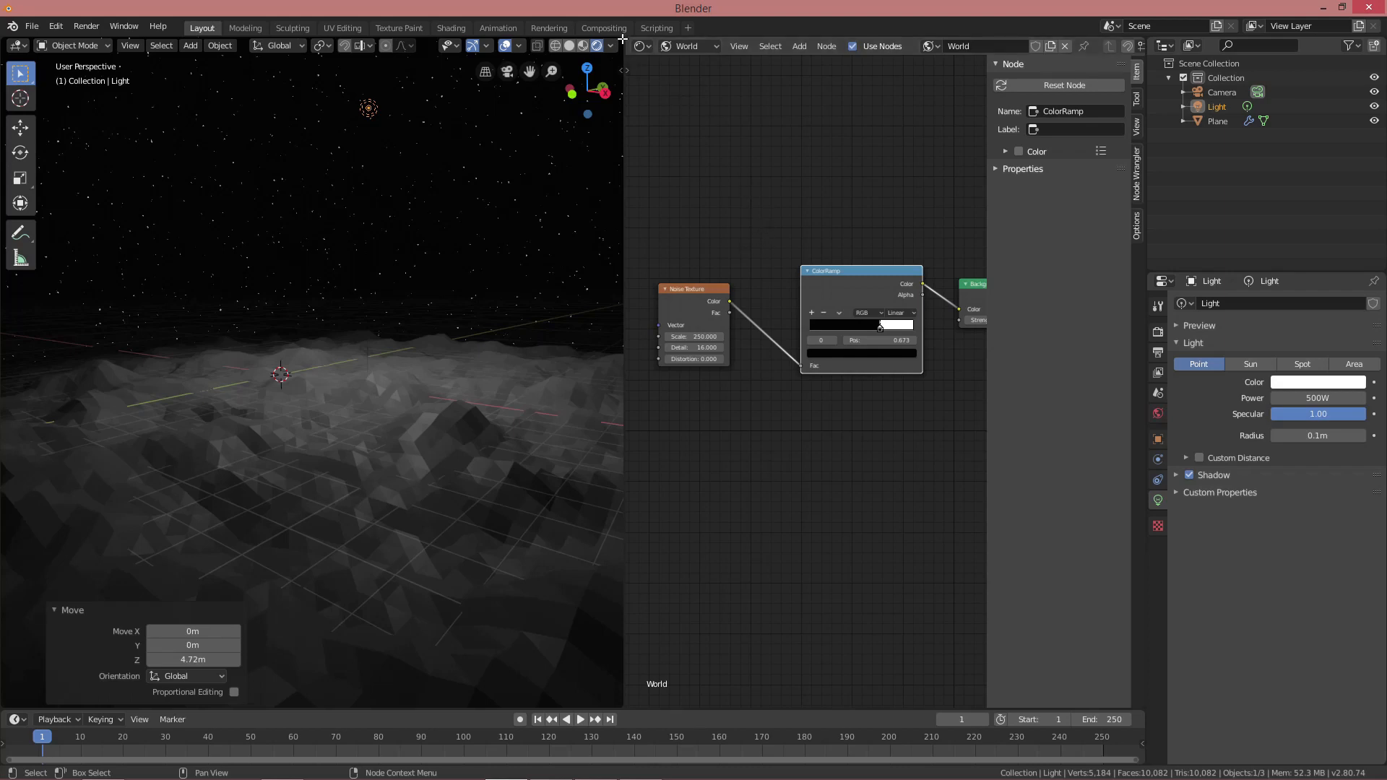
# Close the node editor so the 3D view fills the window
pyautogui.moveTo(623, 39); pyautogui.dragTo(824, 292)
pyautogui.moveTo(833, 310); pyautogui.dragTo(782, 294, button='middle')
pyautogui.scroll(-3, 781, 292)
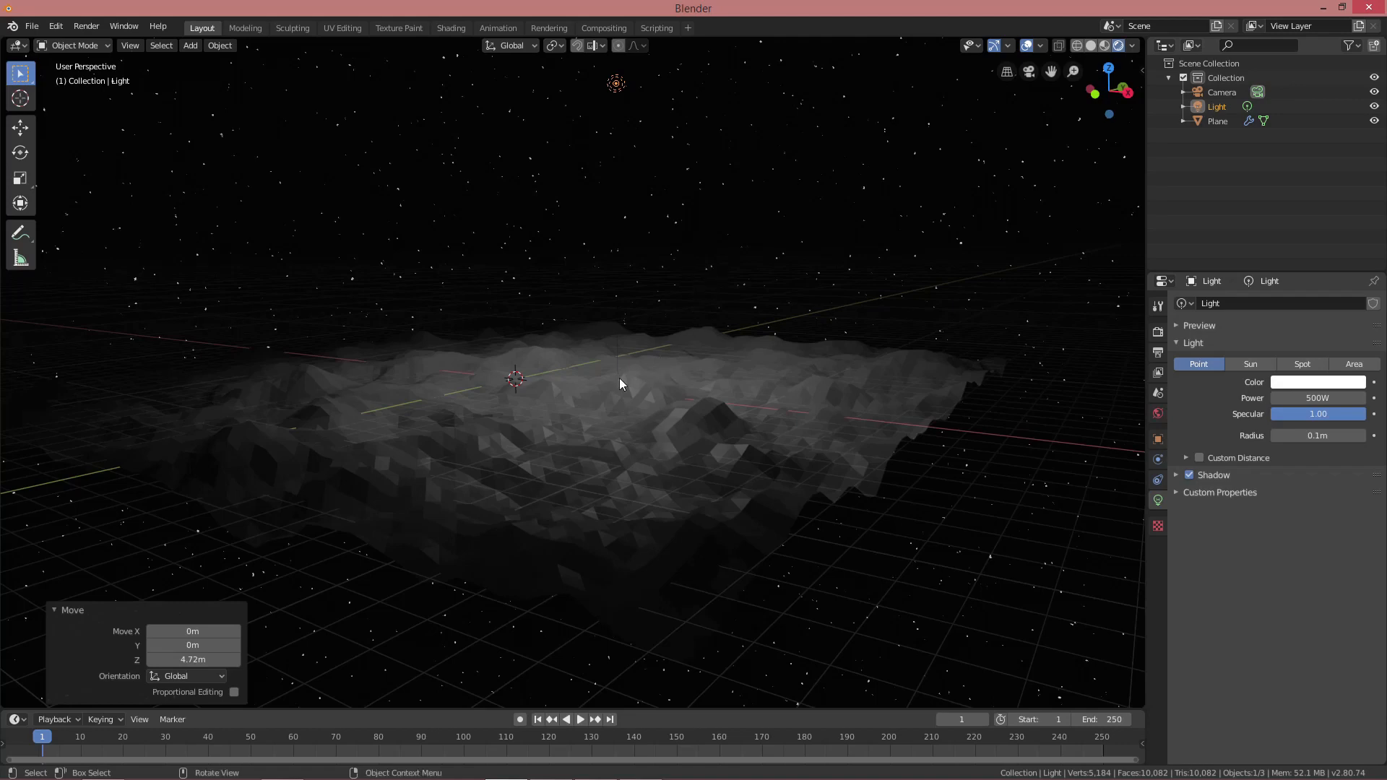
# Apply the terrain plane's Displace modifier to bake the clouds terrain into its mesh
pyautogui.click(732, 314)
pyautogui.press('Tab')
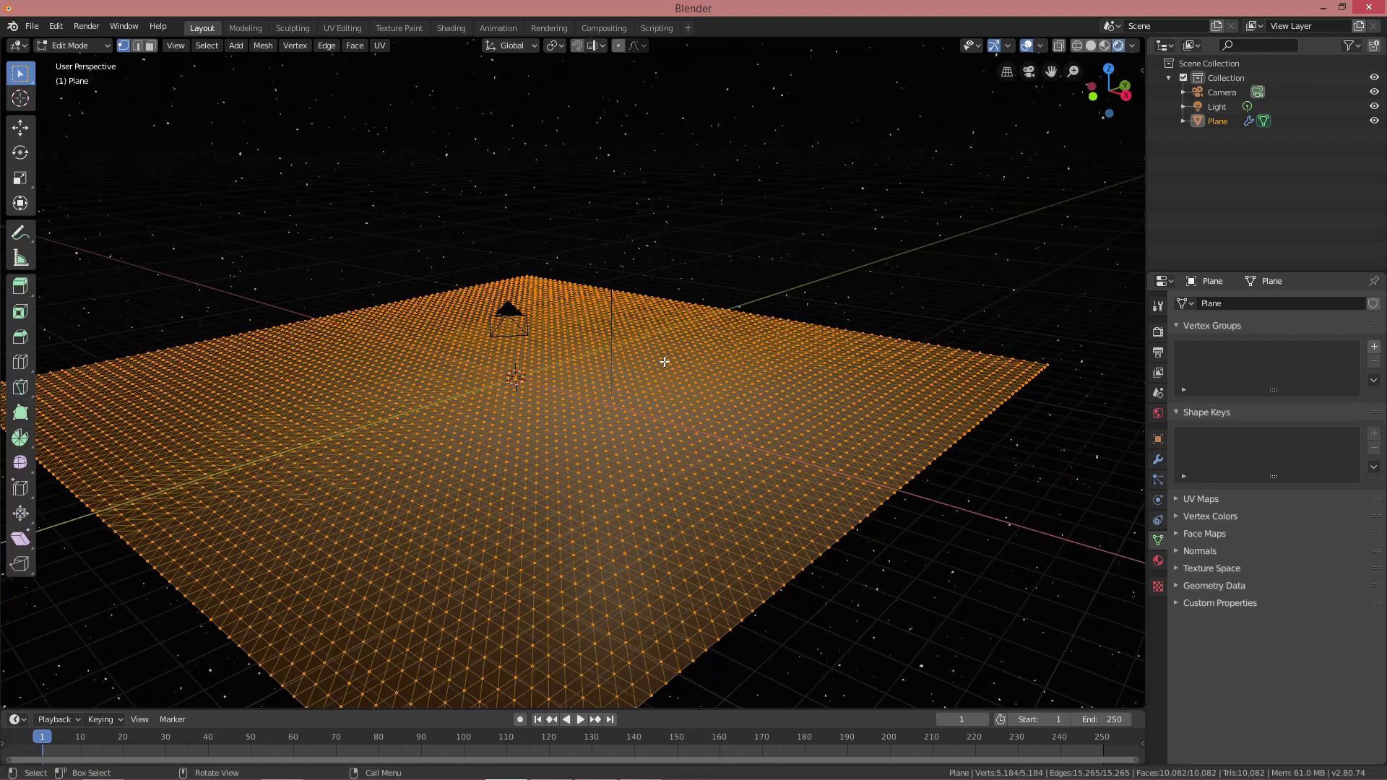
pyautogui.press('Tab')
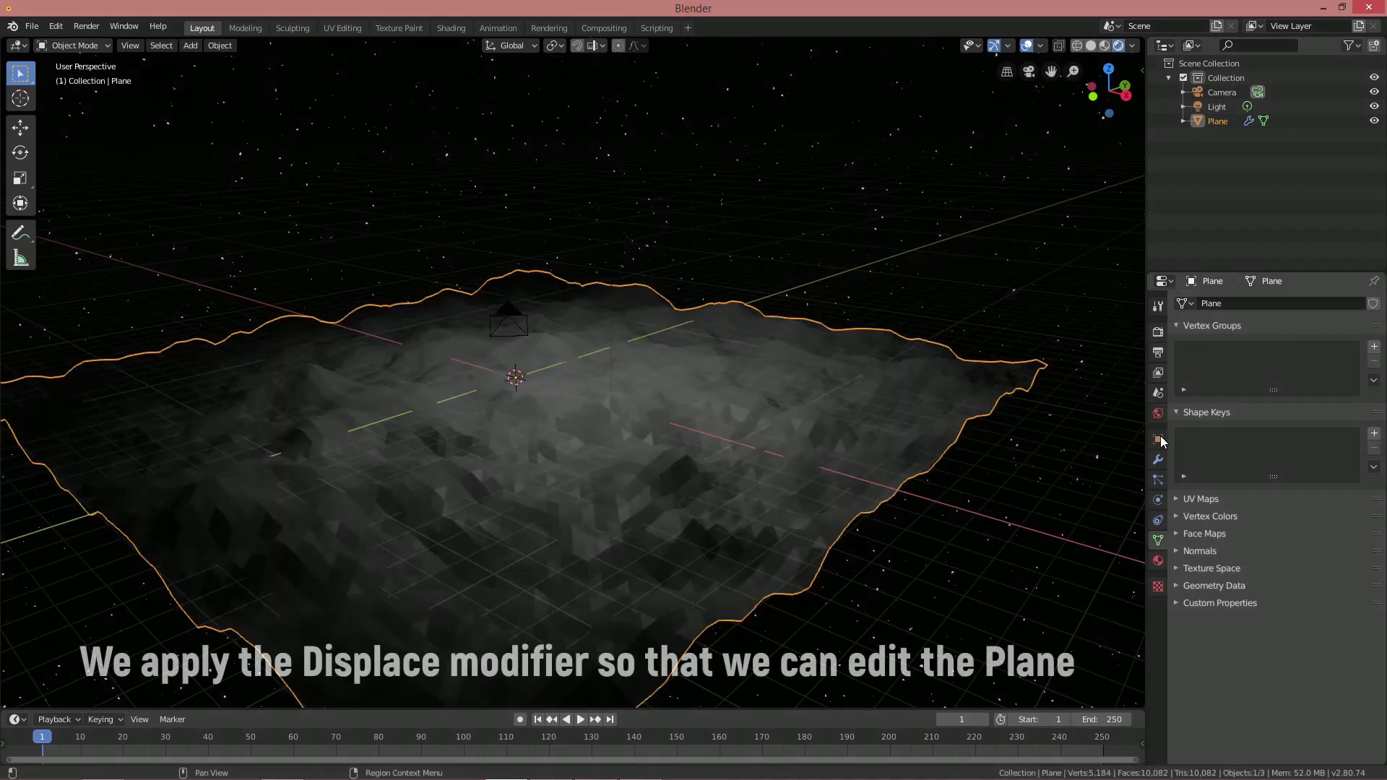
pyautogui.click(1158, 459)
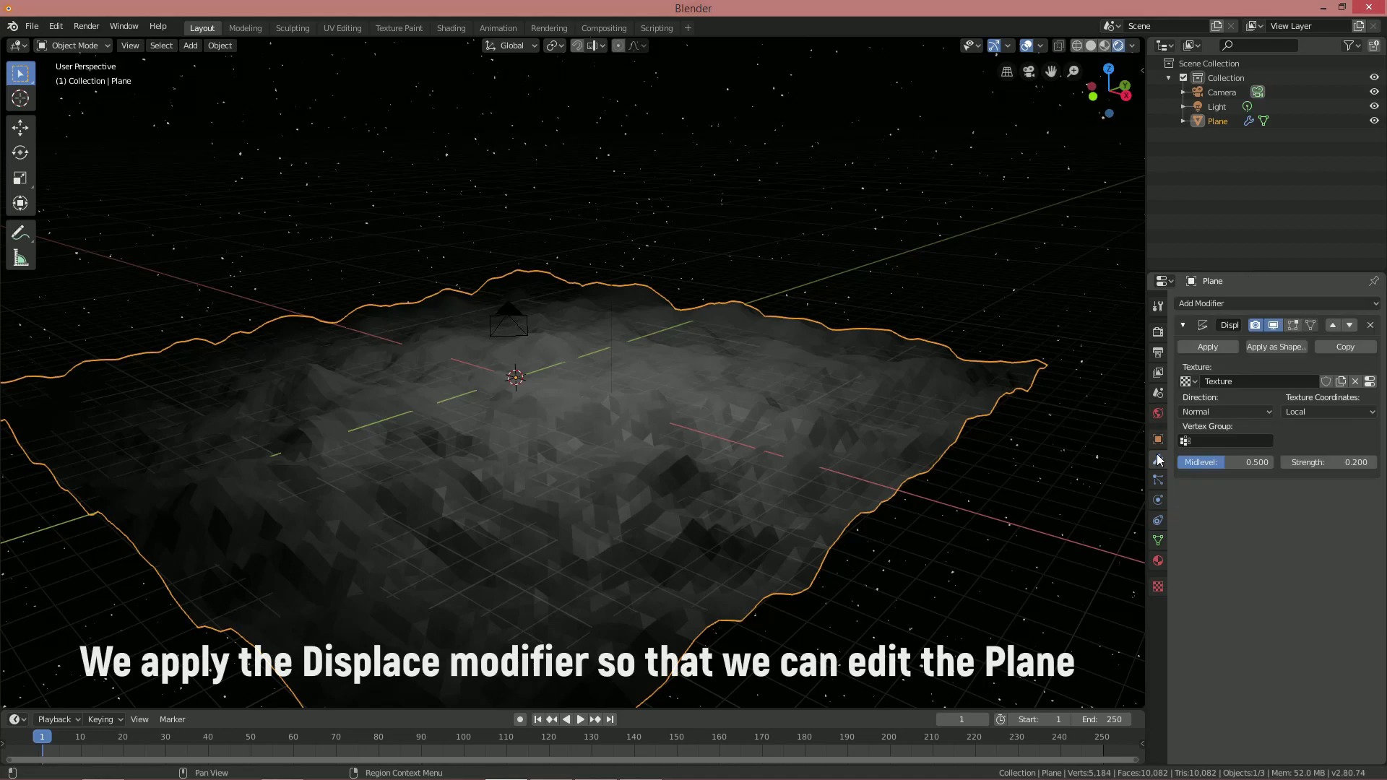
pyautogui.click(1215, 345)
pyautogui.scroll(4, 665, 383)
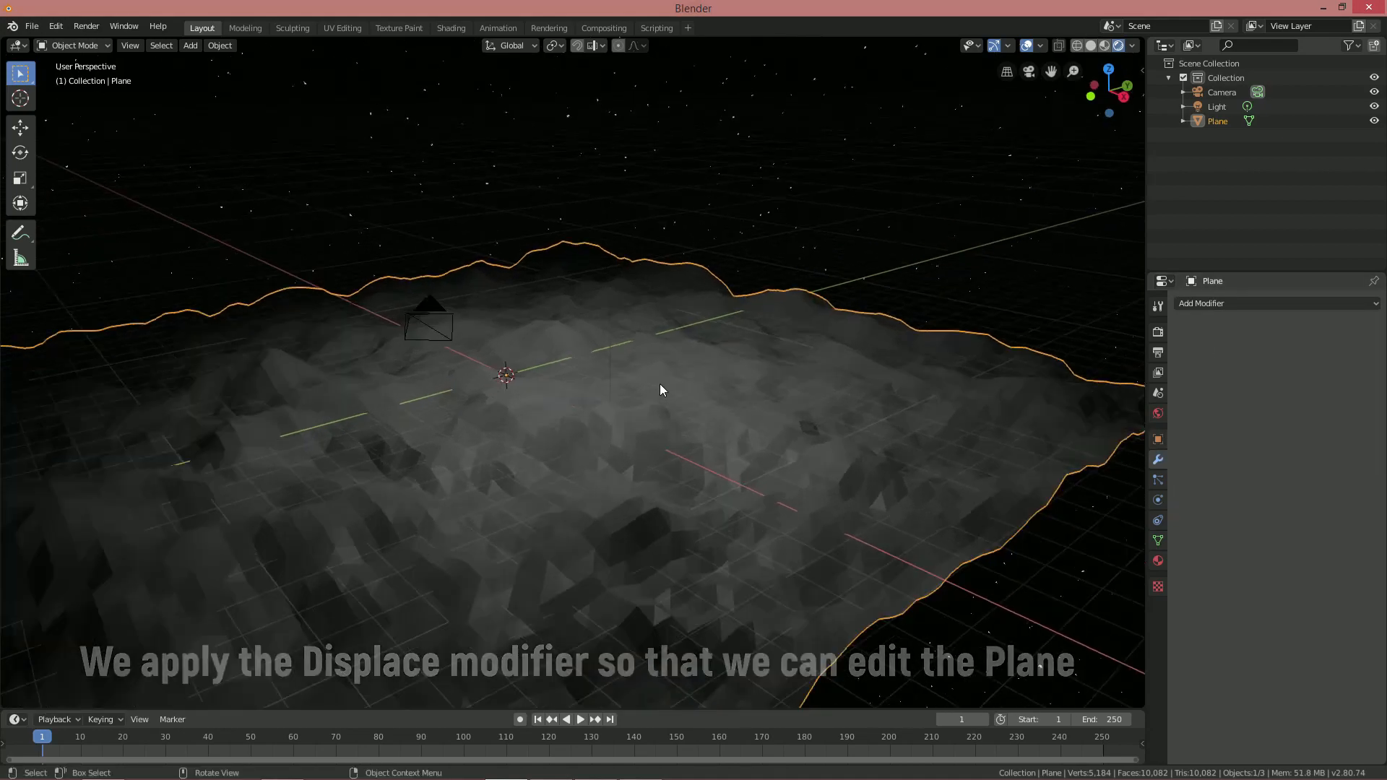
pyautogui.press('Tab')
# Circle-select the vertices in the centre of the terrain
pyautogui.scroll(-5, 621, 401)
pyautogui.hotkey('alt', 'a')
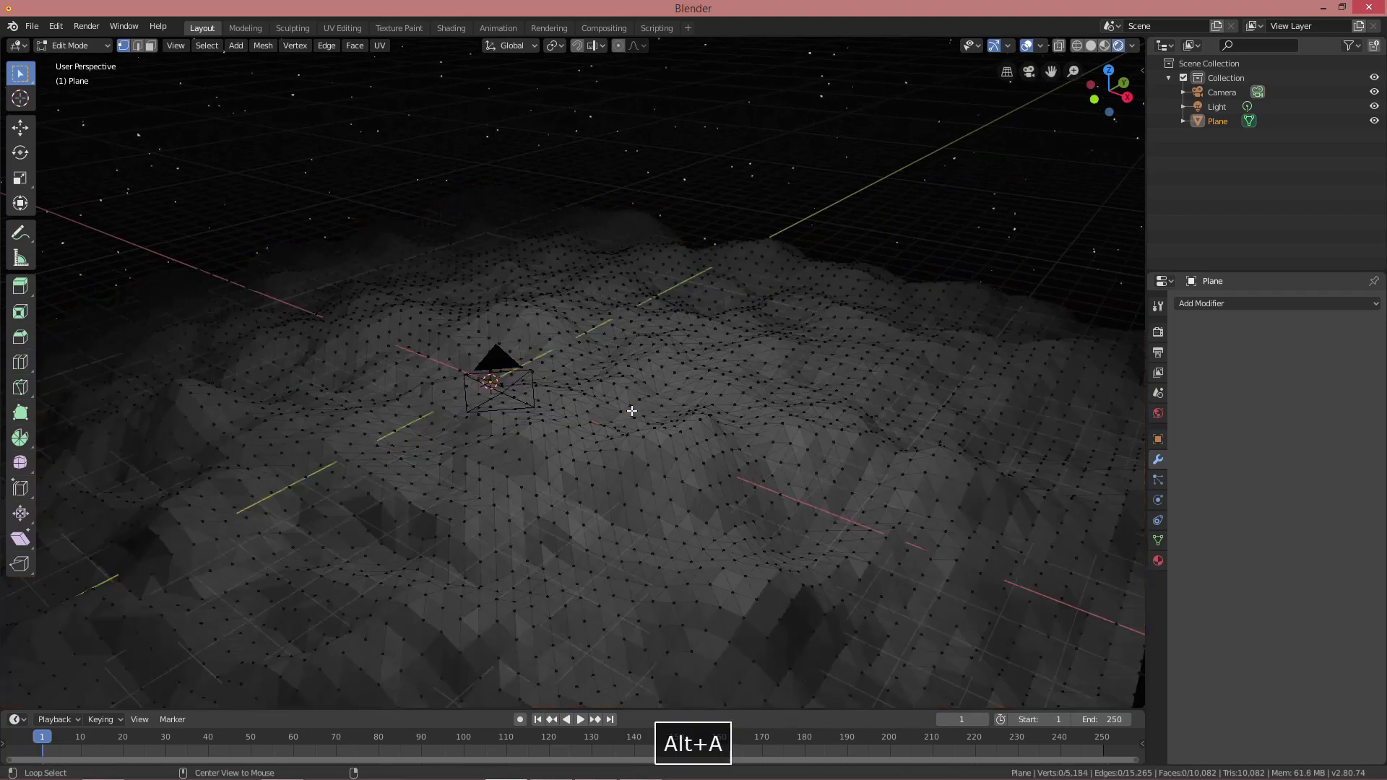
pyautogui.moveTo(646, 407); pyautogui.dragTo(656, 403, button='middle')
pyautogui.press('c')
pyautogui.moveTo(635, 396)
pyautogui.mouseDown()
pyautogui.moveTo(564, 408)
pyautogui.moveTo(702, 407)
pyautogui.moveTo(573, 367)
pyautogui.moveTo(558, 382)
pyautogui.moveTo(675, 438)
pyautogui.moveTo(726, 408)
pyautogui.moveTo(641, 414)
pyautogui.mouseUp()
pyautogui.moveTo(540, 349)
pyautogui.mouseDown()
pyautogui.moveTo(523, 348)
pyautogui.moveTo(533, 390)
pyautogui.mouseUp()
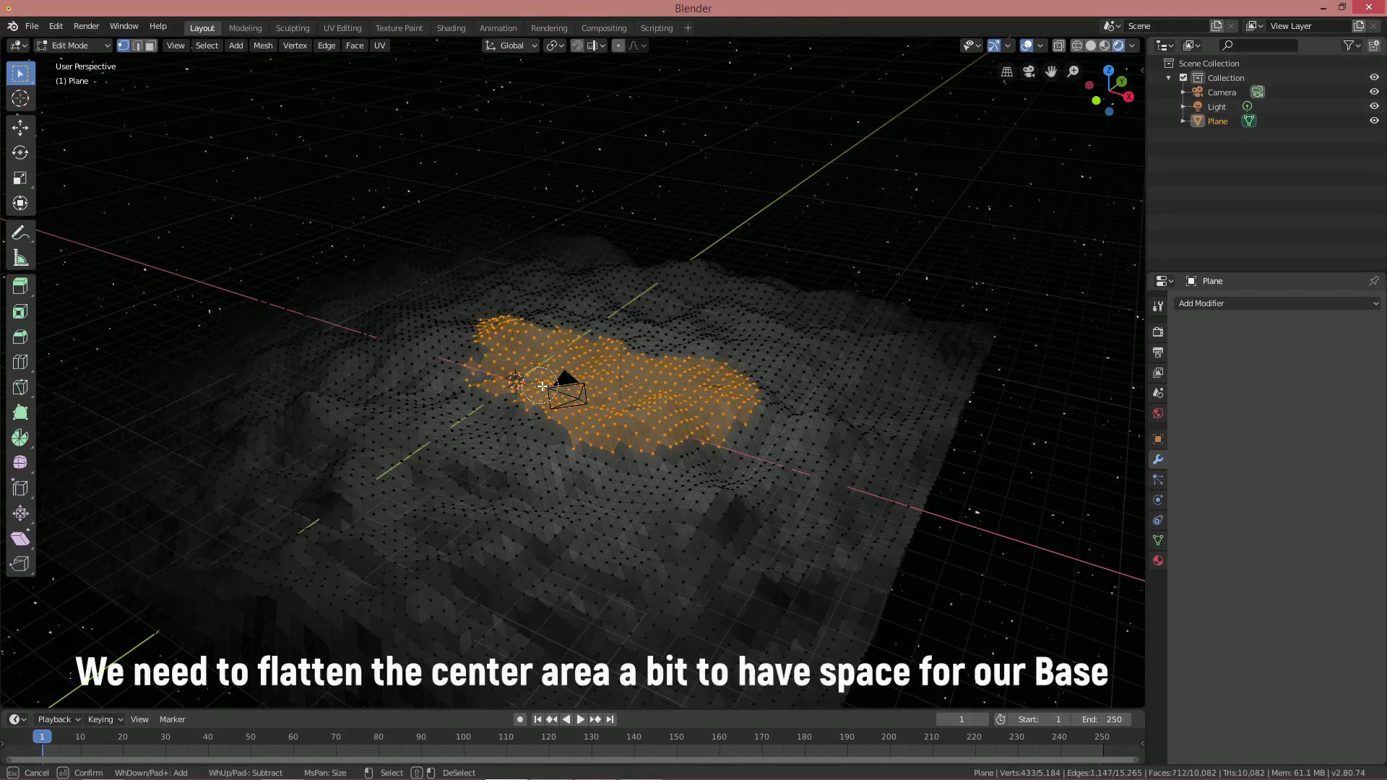
pyautogui.press('Return')
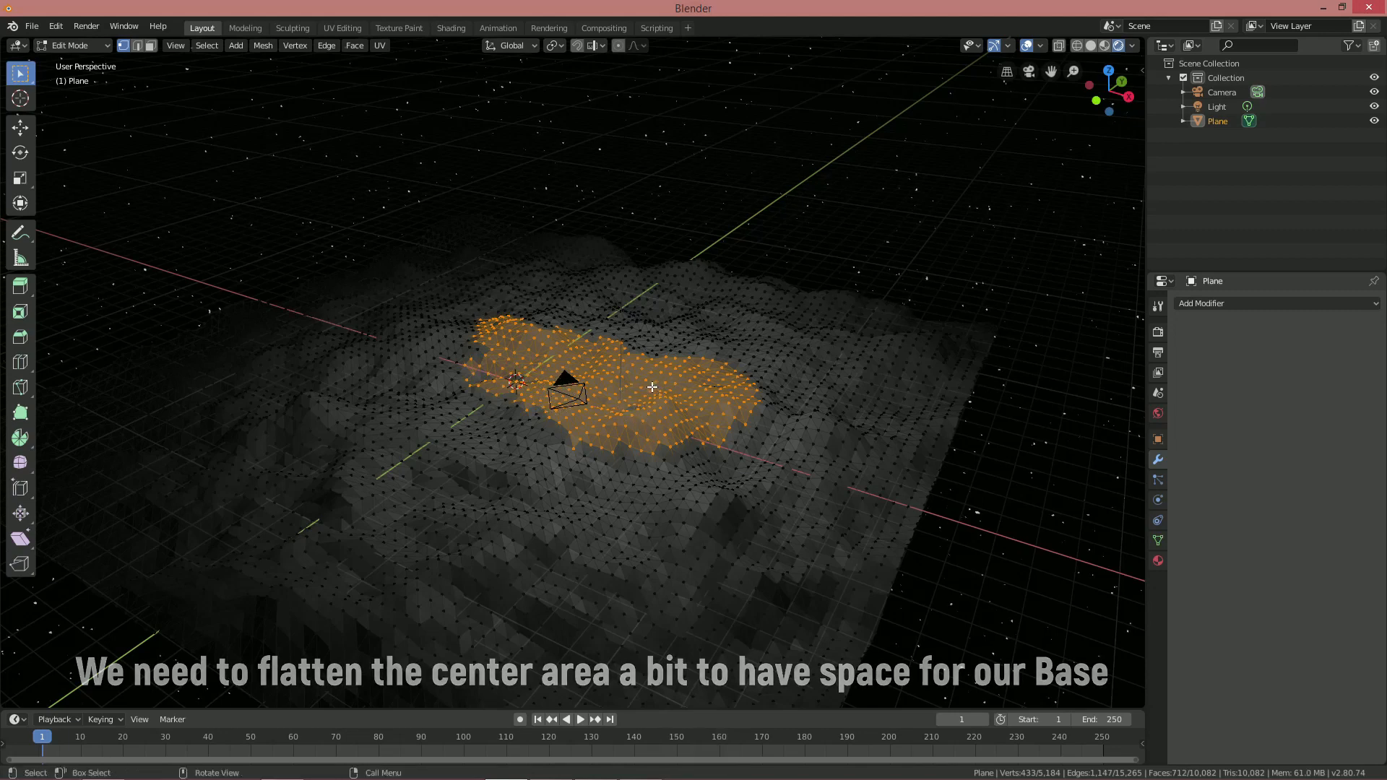
# With proportional editing on, flatten the selected central area along Z
pyautogui.press('o')
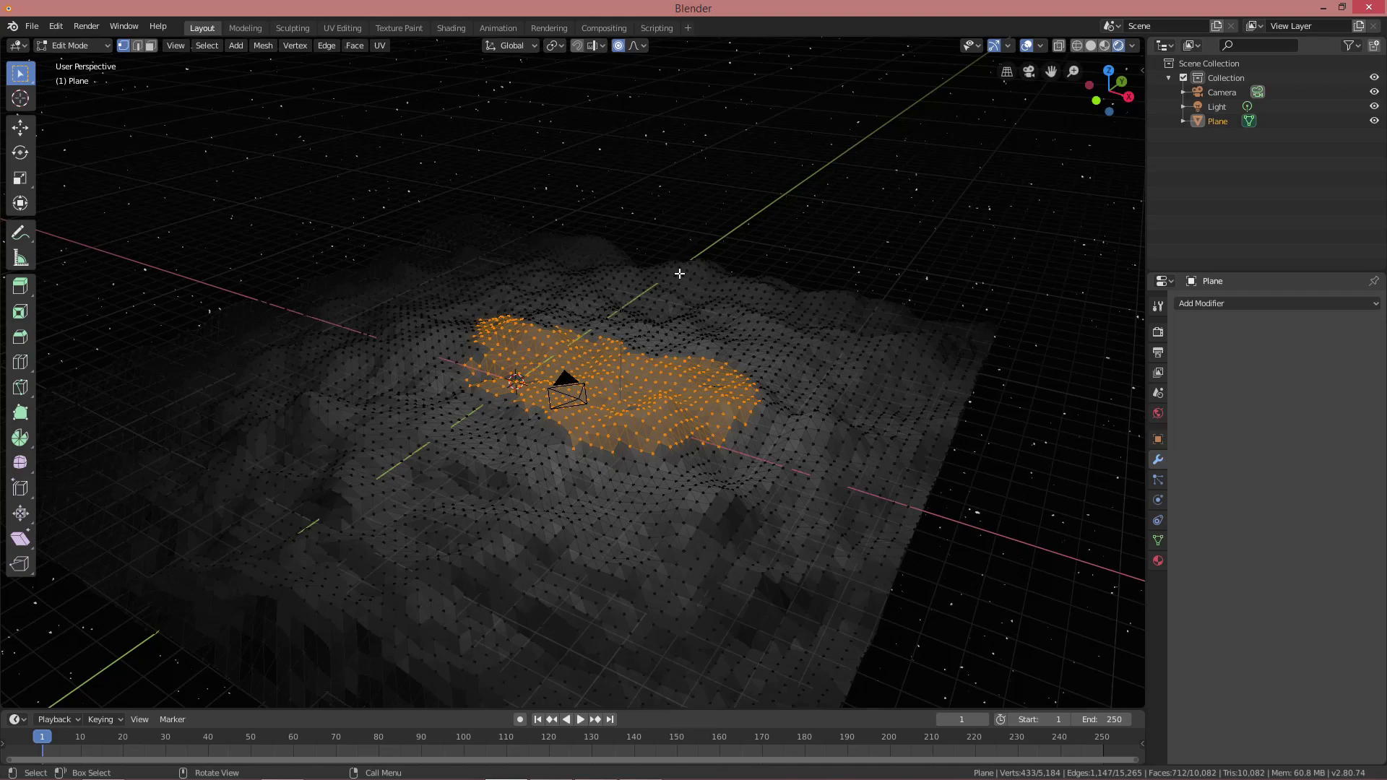
pyautogui.scroll(3, 666, 303)
pyautogui.moveTo(674, 312); pyautogui.dragTo(656, 292, button='middle')
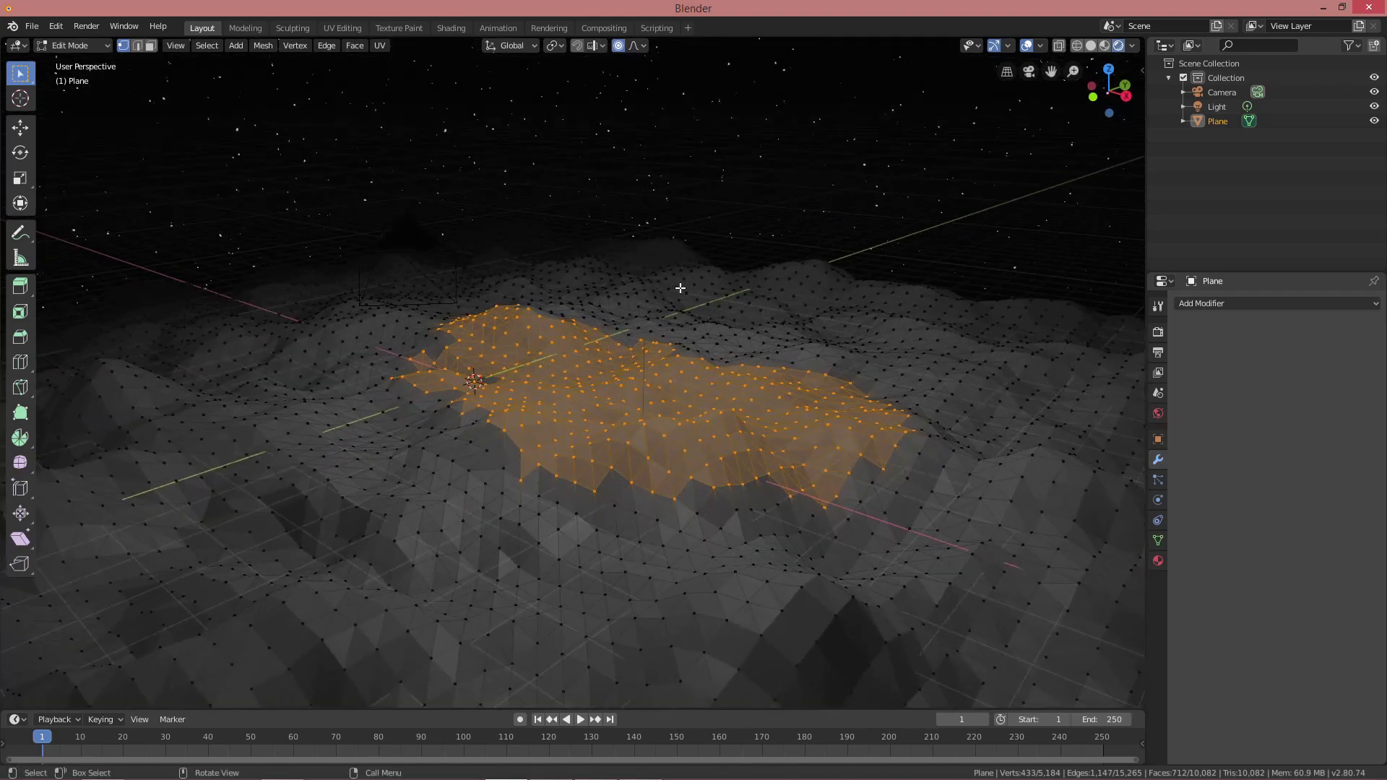
pyautogui.press('s')
pyautogui.press('z')
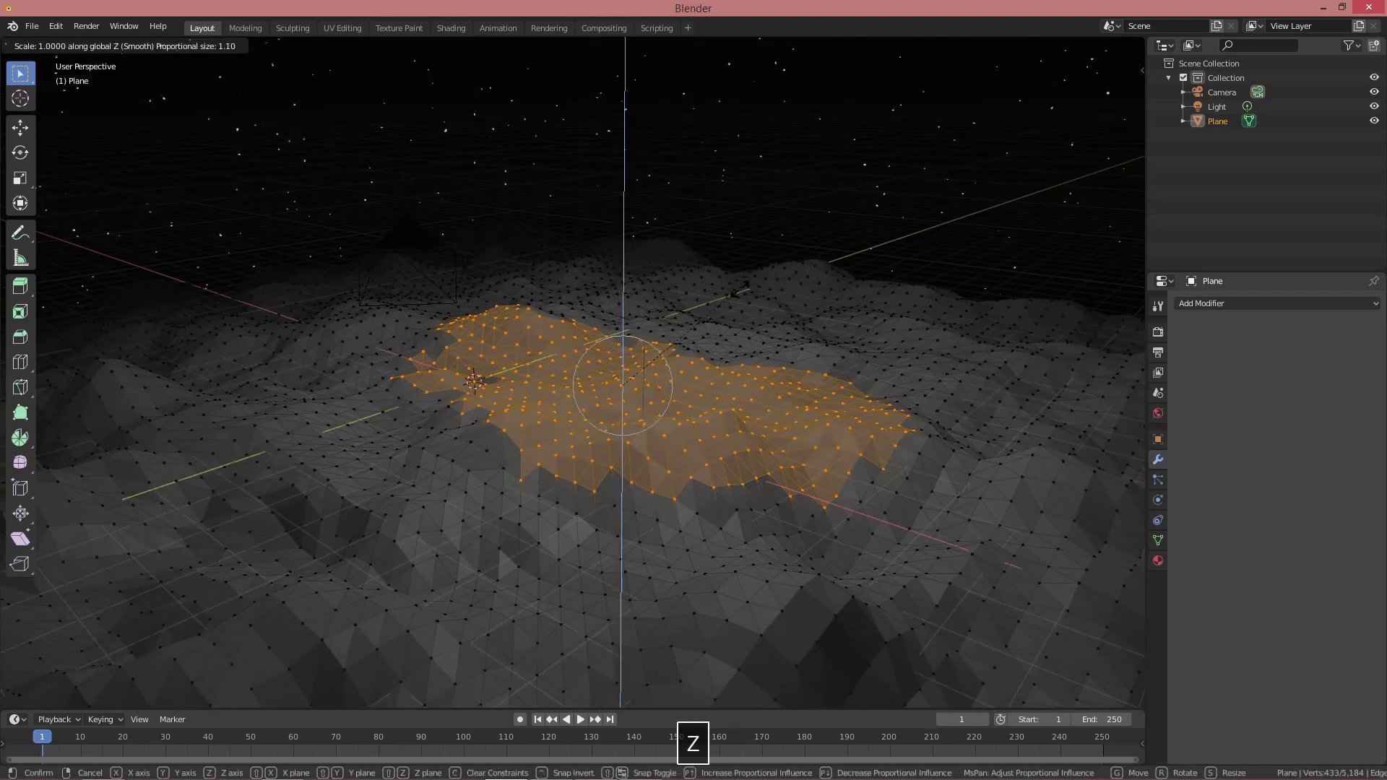
pyautogui.scroll(-5, 623, 385)
pyautogui.scroll(-5, 685, 287)
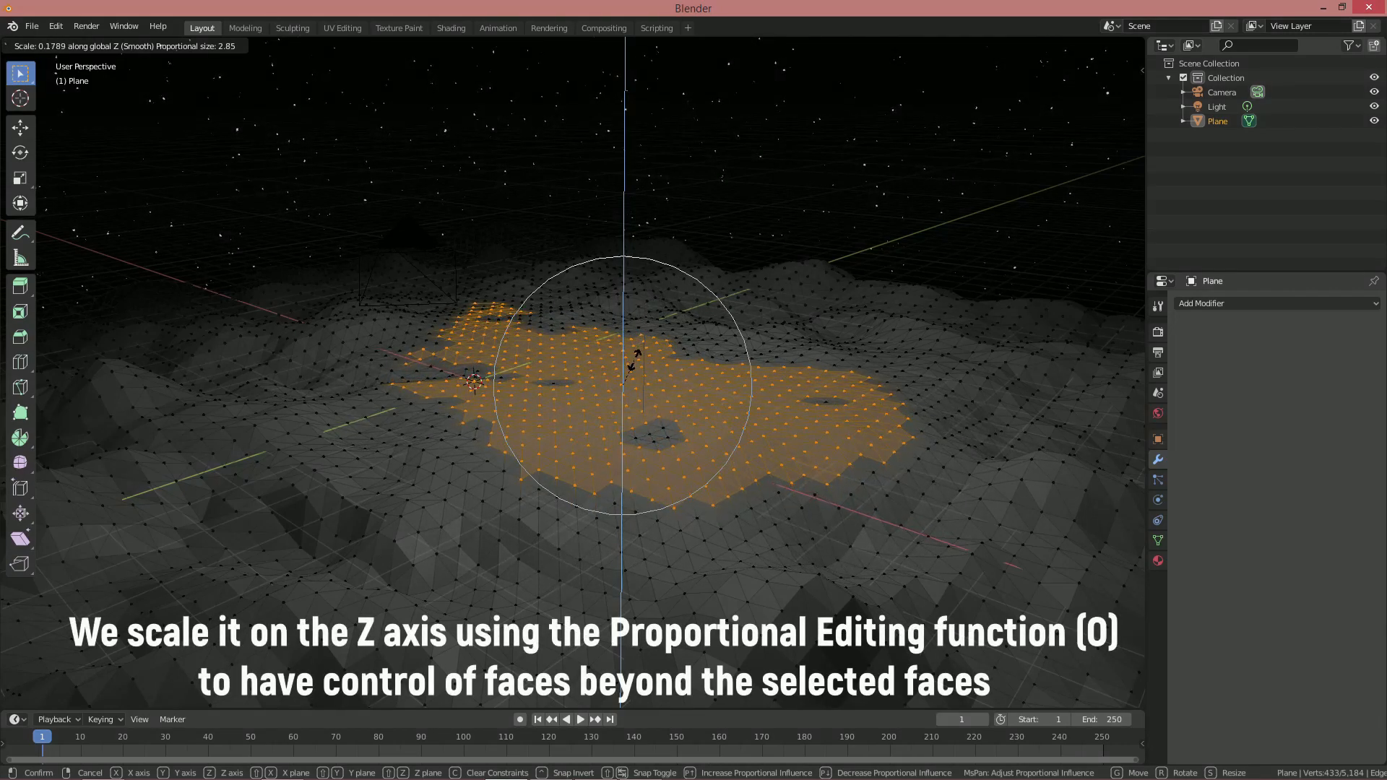
pyautogui.click(634, 359)
# Lower the central area by 0.722 m and return to Object Mode
pyautogui.press('g')
pyautogui.press('z')
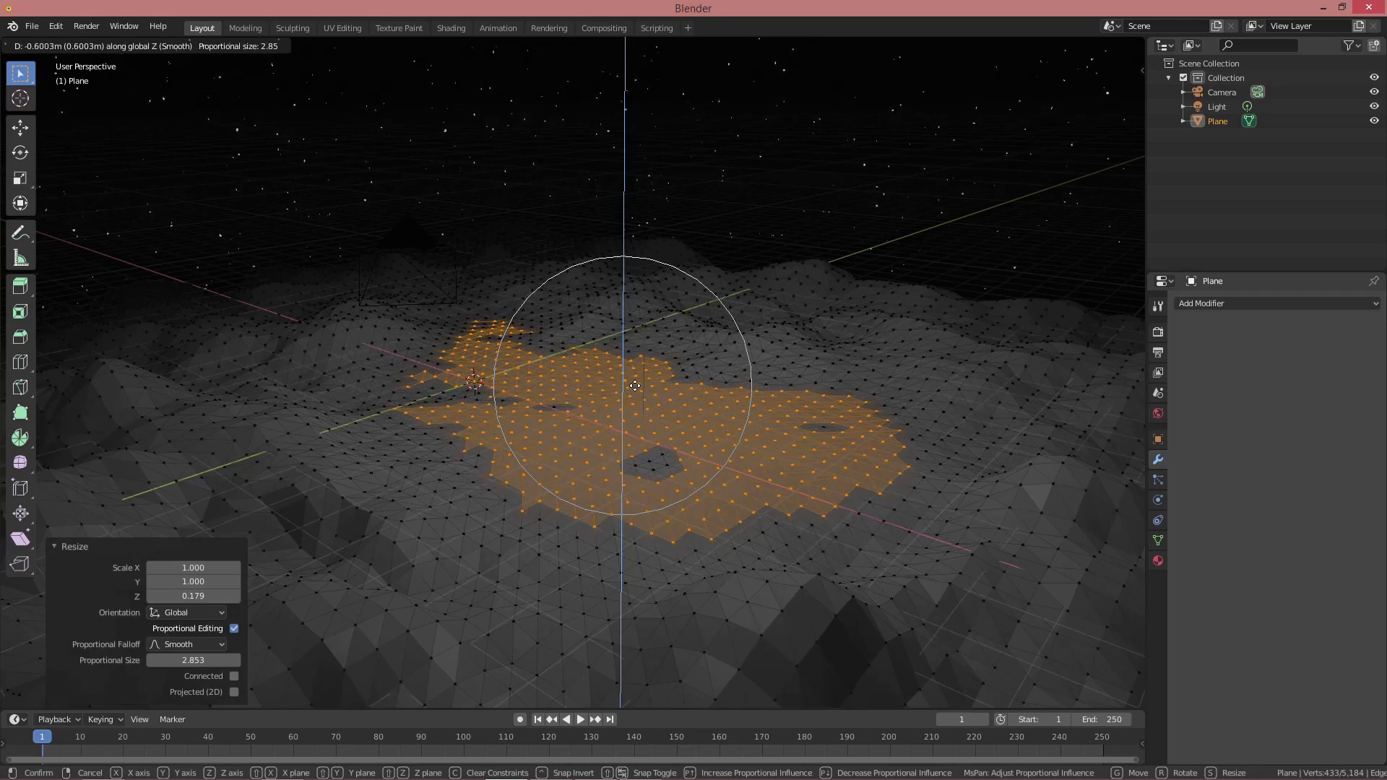
pyautogui.click(635, 390)
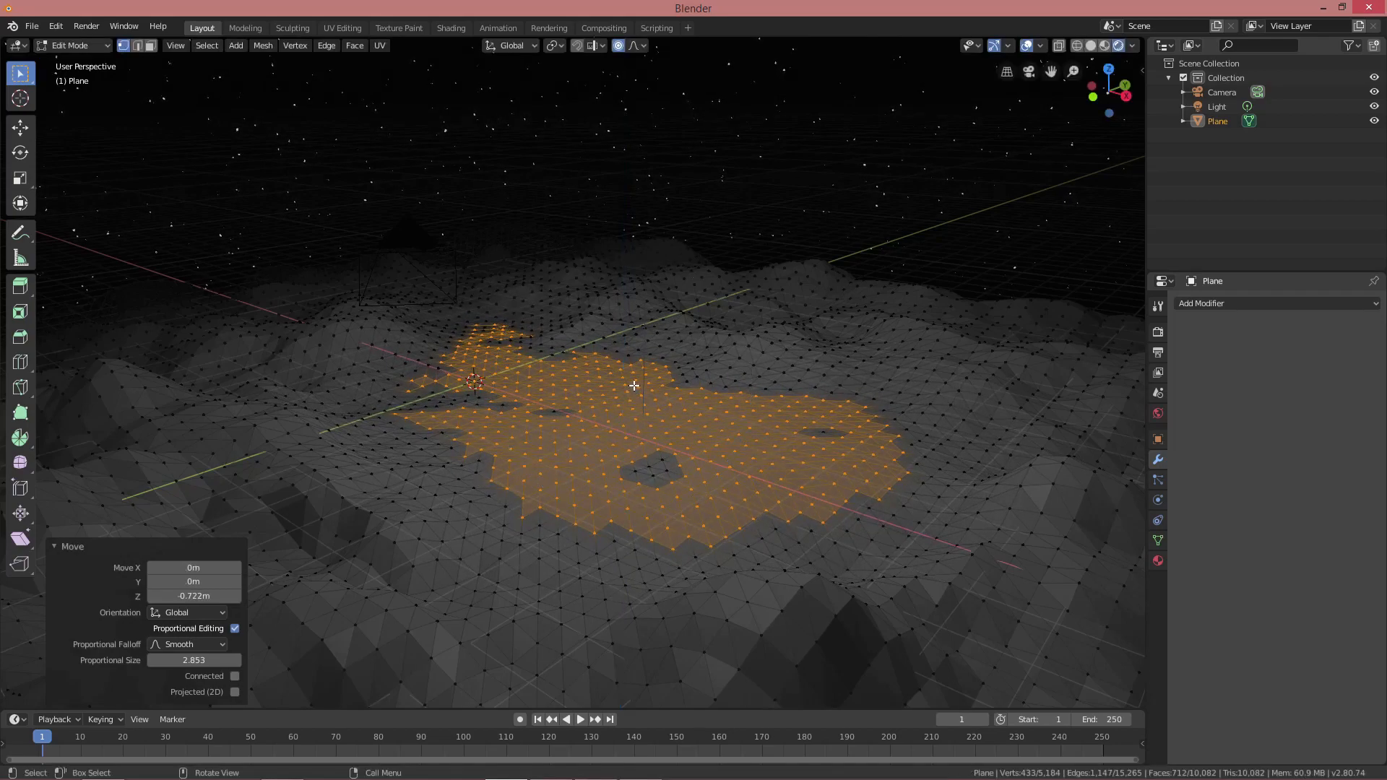
pyautogui.hotkey('alt', 'a')
pyautogui.moveTo(672, 331); pyautogui.dragTo(641, 332, button='middle')
pyautogui.moveTo(671, 330)
pyautogui.mouseDown(button='middle')
pyautogui.moveTo(681, 313)
pyautogui.moveTo(638, 337)
pyautogui.moveTo(664, 322)
pyautogui.mouseUp(button='middle')
pyautogui.press('Tab')
pyautogui.scroll(-1, 661, 324)
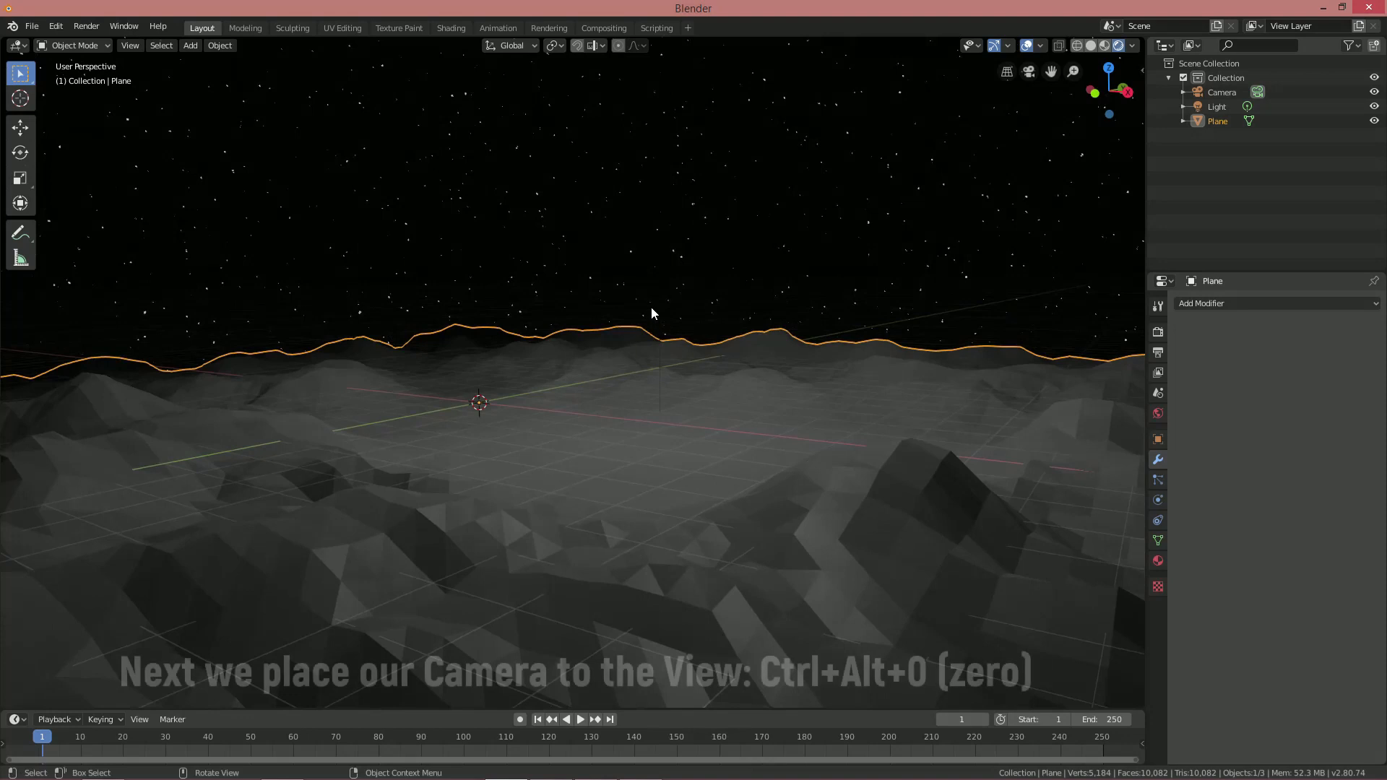
# Align the camera to the current low terrain view and deselect everything
pyautogui.hotkey('ctrl', 'alt', '0')
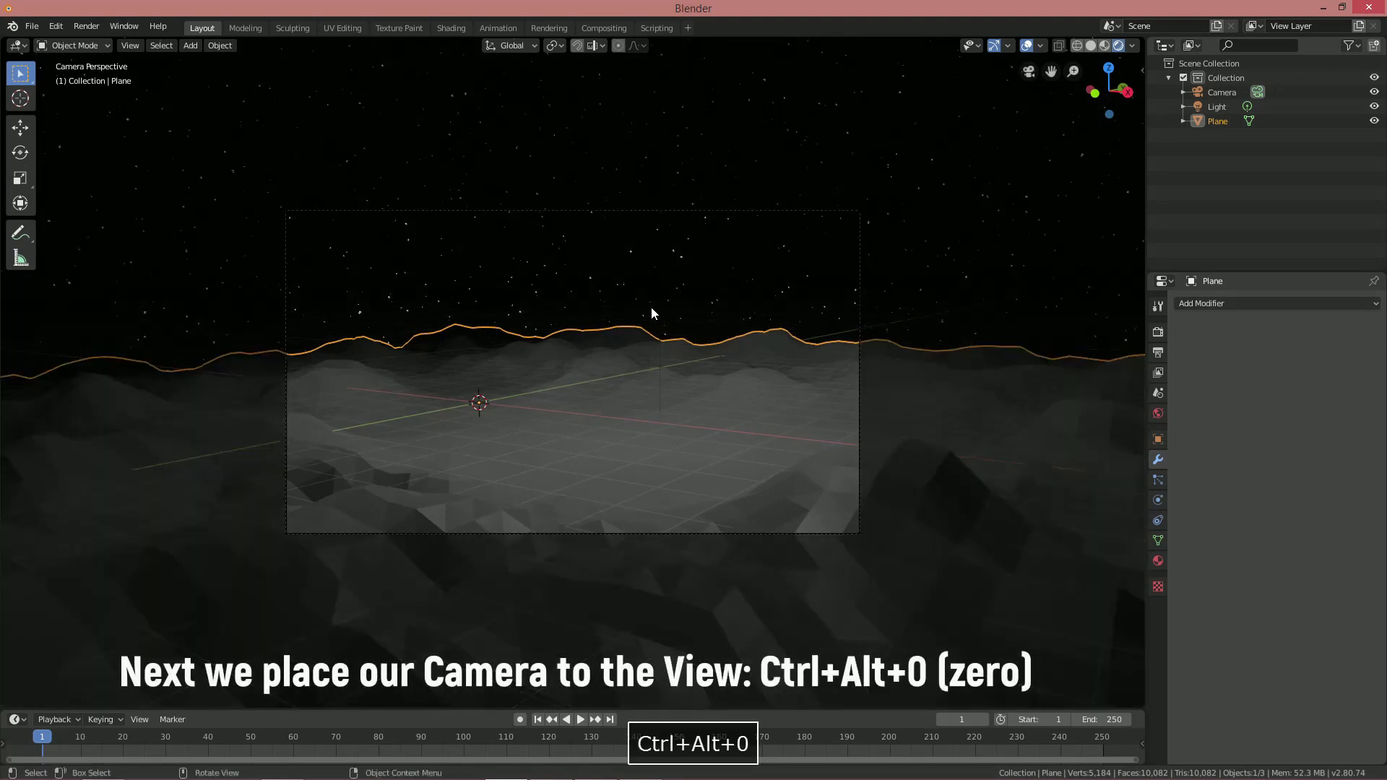
pyautogui.hotkey('alt', 'a')
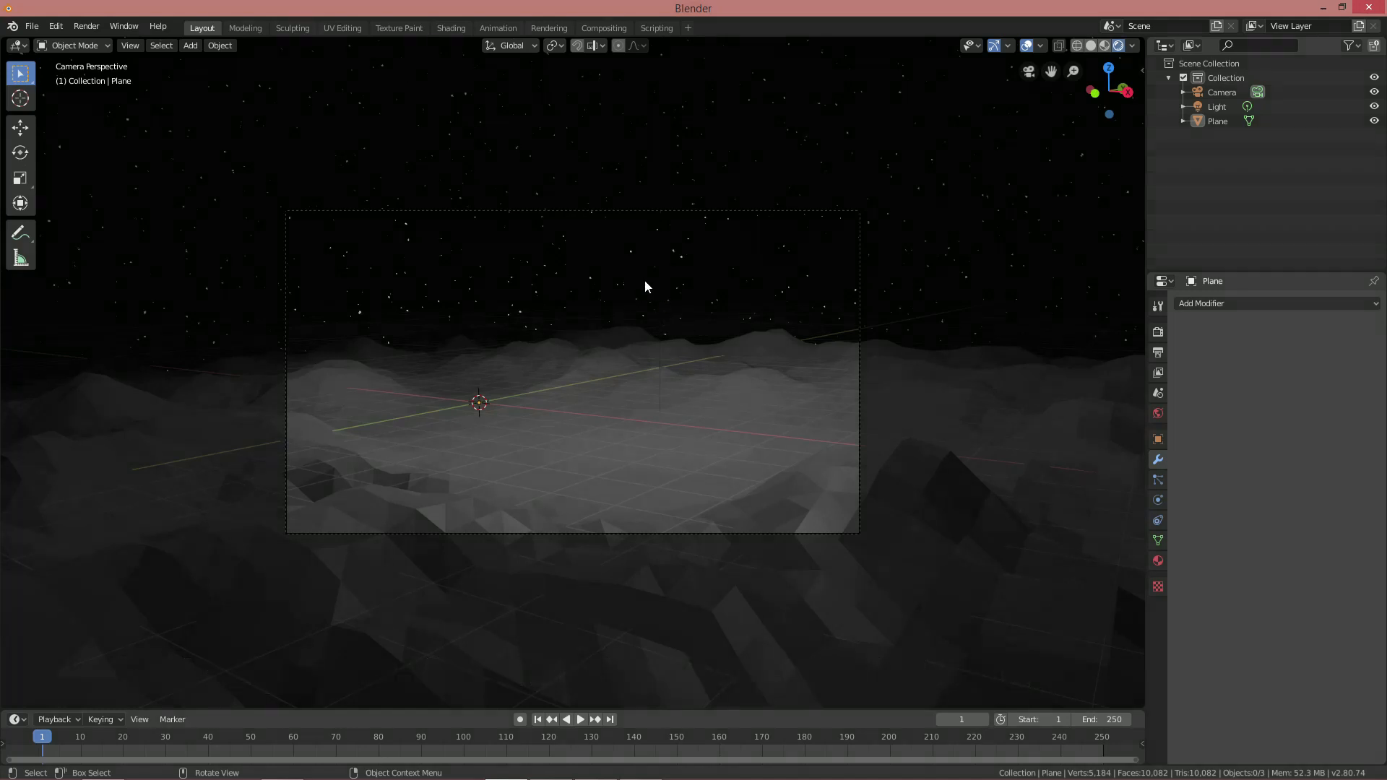
# Add a UV sphere for the Sun and raise it into the sky
pyautogui.hotkey('shift', 'a')
pyautogui.moveTo(586, 326)
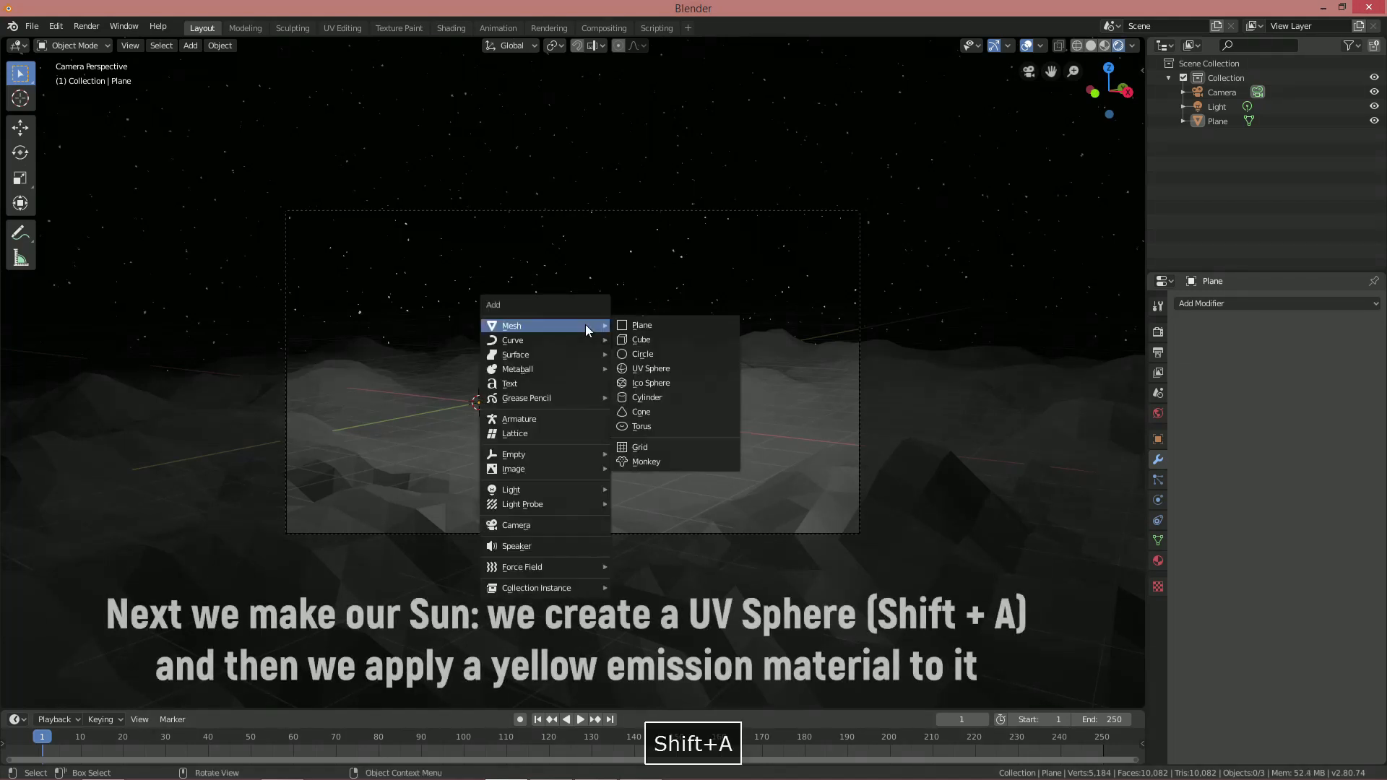
pyautogui.click(662, 369)
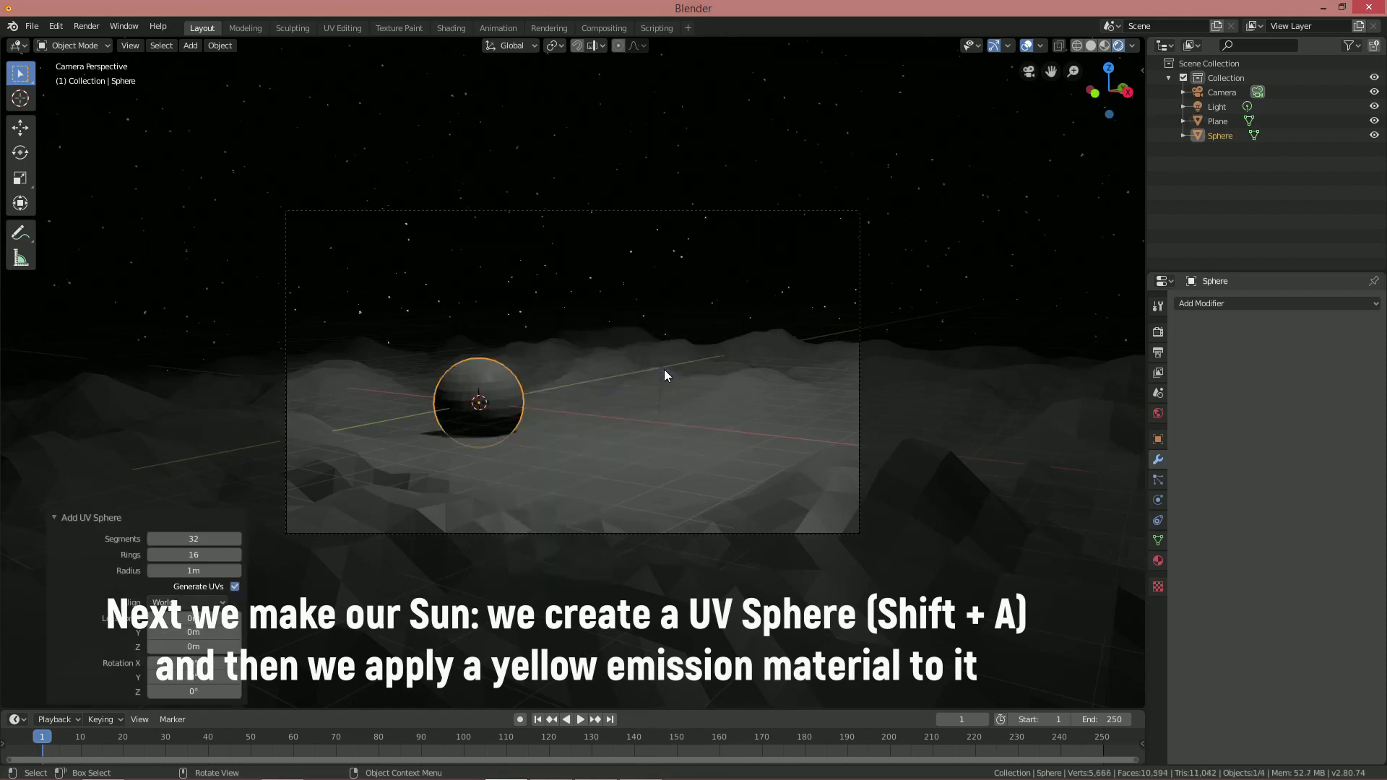
pyautogui.press('g')
pyautogui.press('z')
pyautogui.click(650, 214)
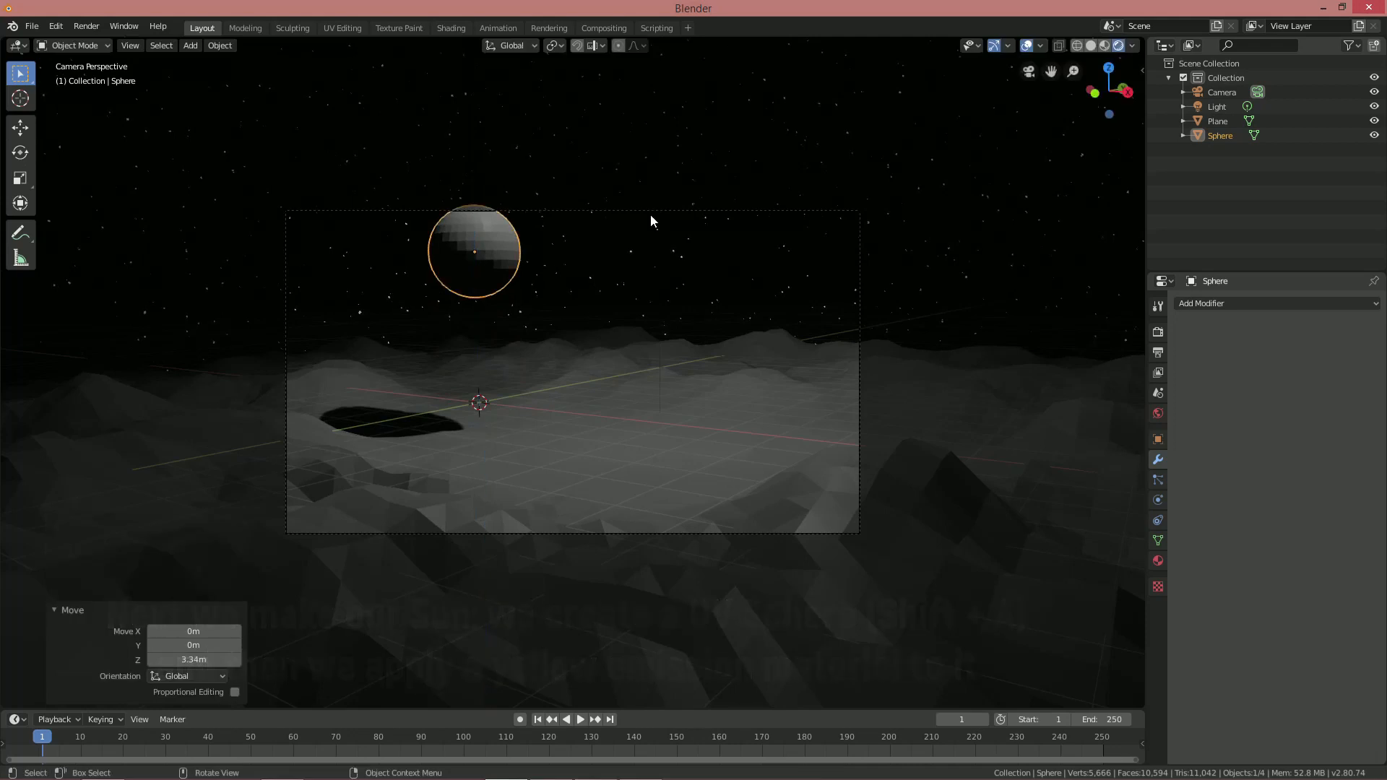
# Shift the sphere 5.85 m along X, lift it further, and shade it smooth
pyautogui.press('g')
pyautogui.press('x')
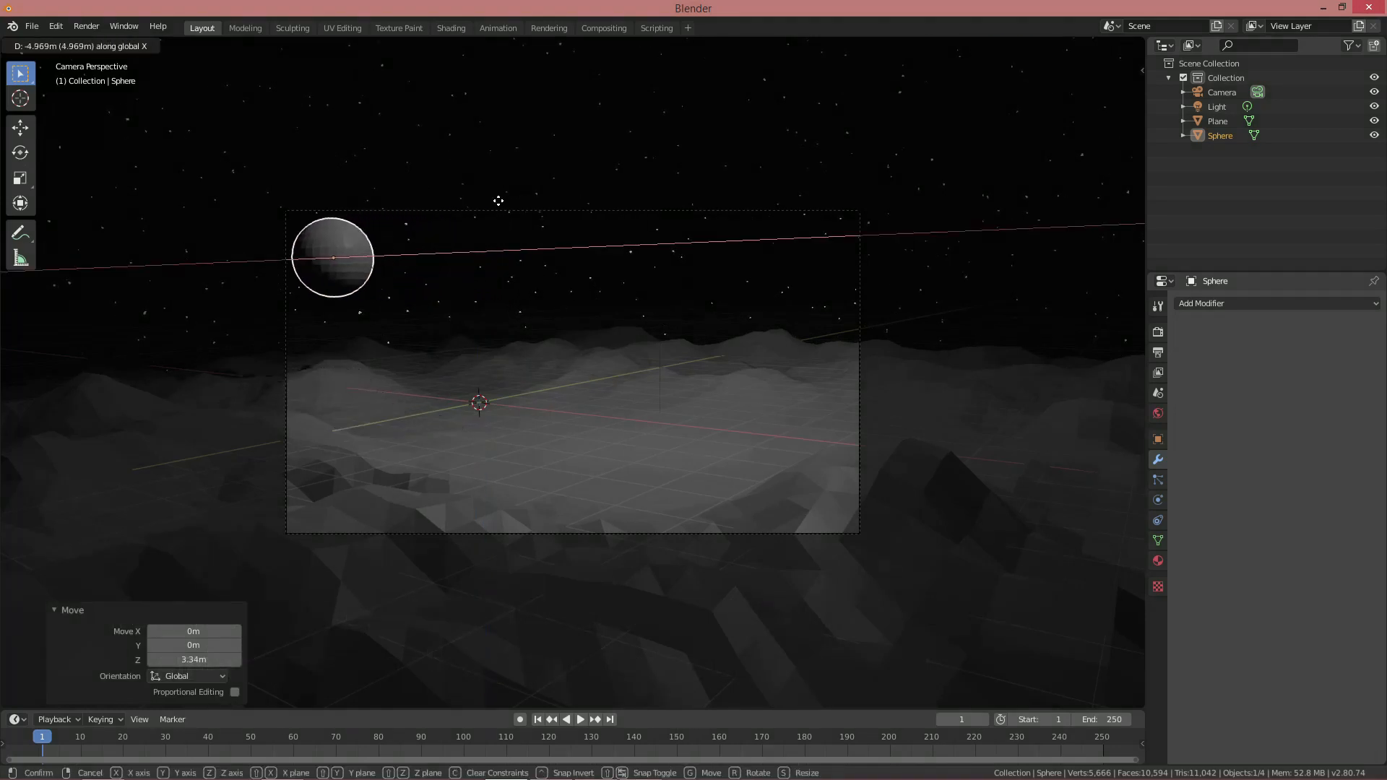
pyautogui.click(487, 203)
pyautogui.press('g')
pyautogui.press('z')
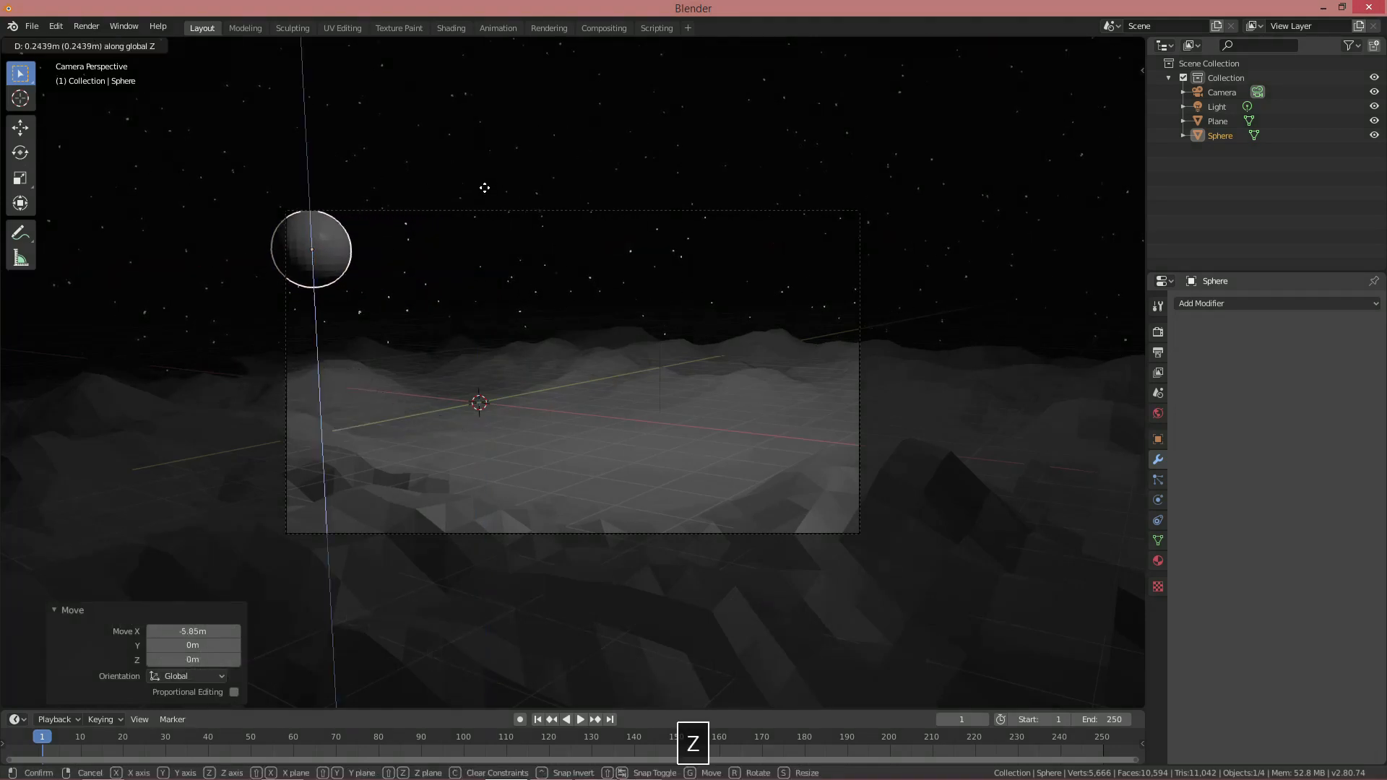
pyautogui.click(486, 185)
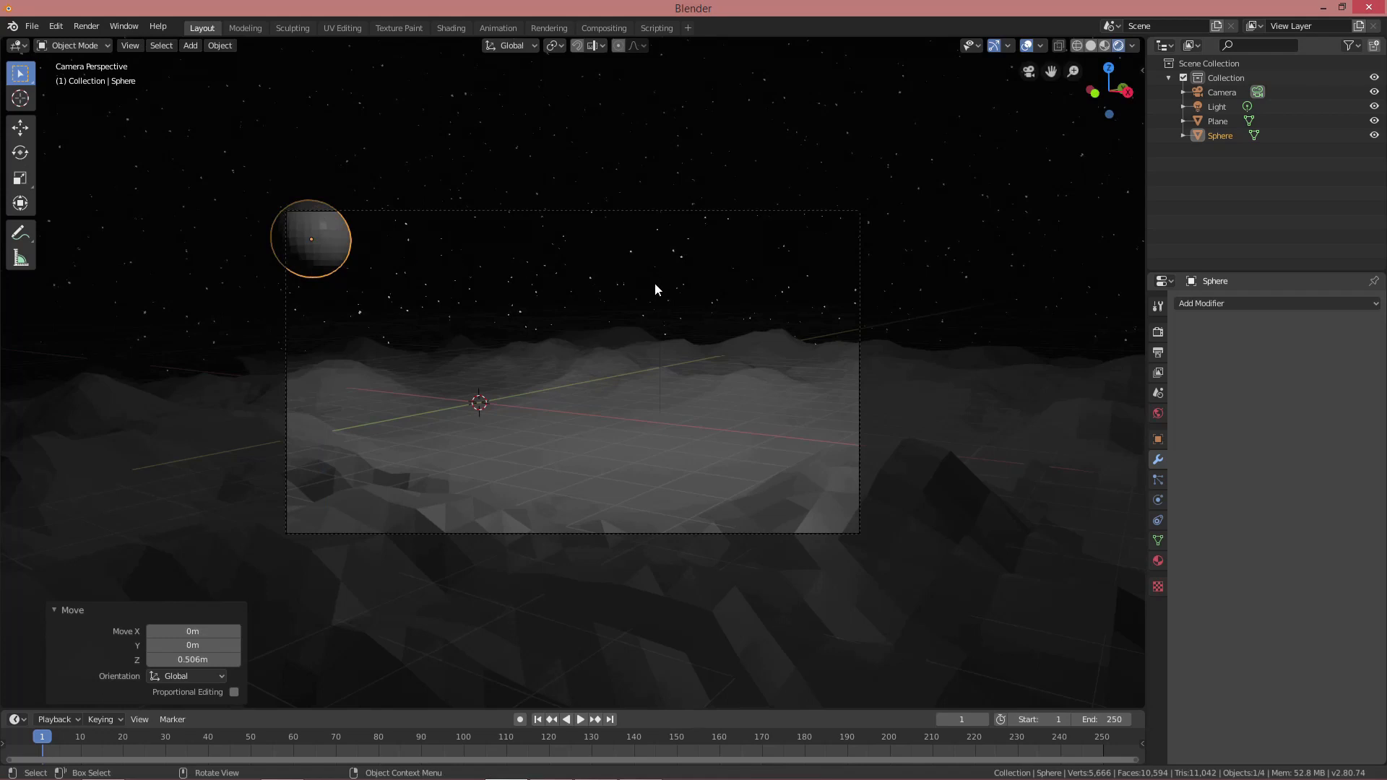
pyautogui.click(231, 47)
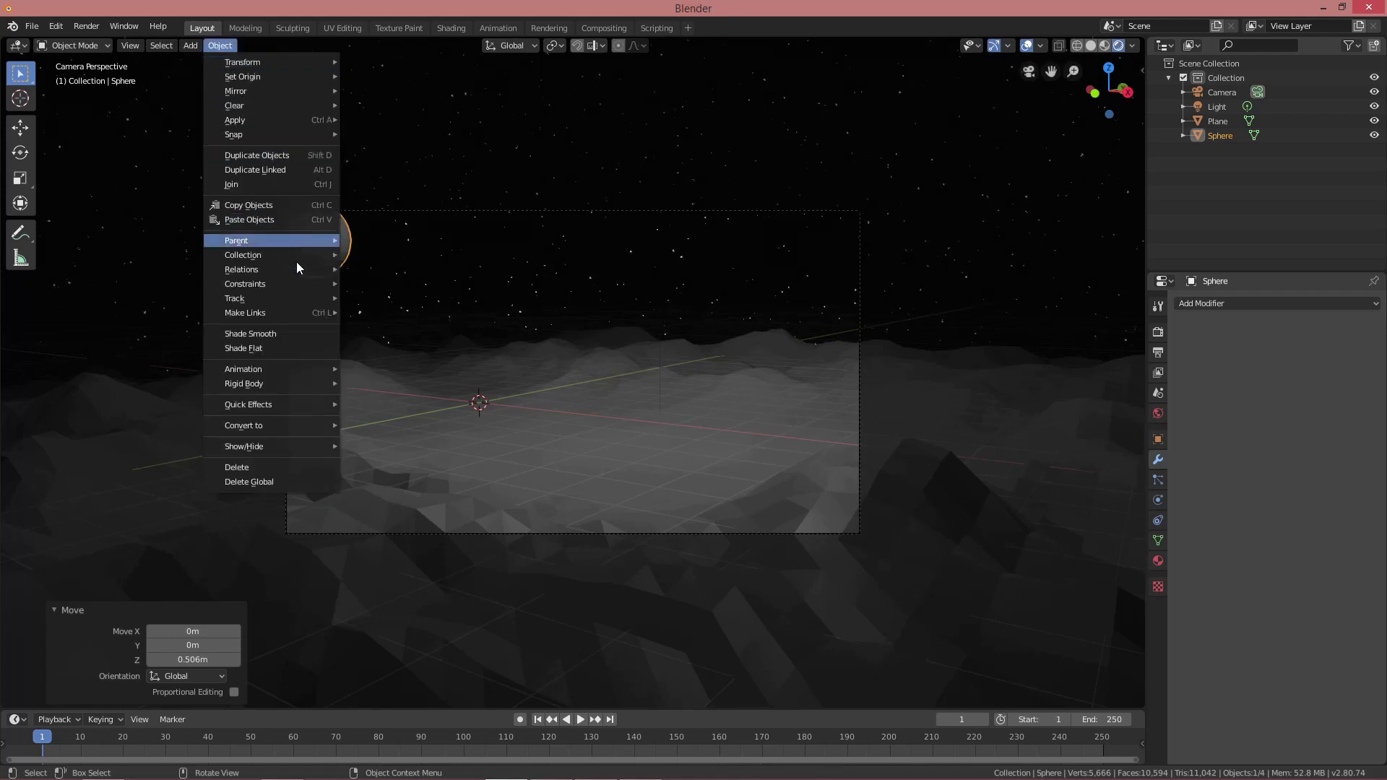
pyautogui.click(270, 333)
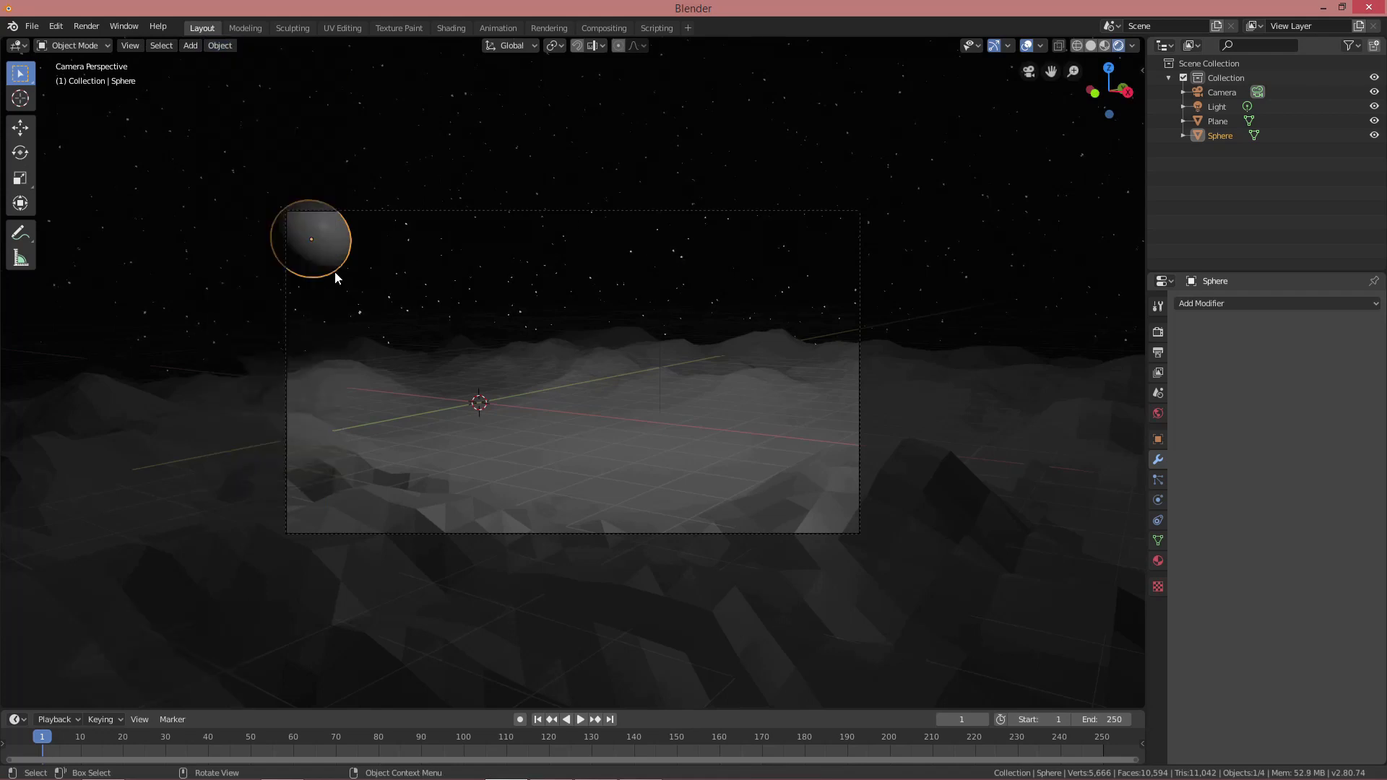
# Give the sphere a new 'sun' Emission material with hex colour ffc769
pyautogui.click(1158, 561)
pyautogui.click(1233, 369)
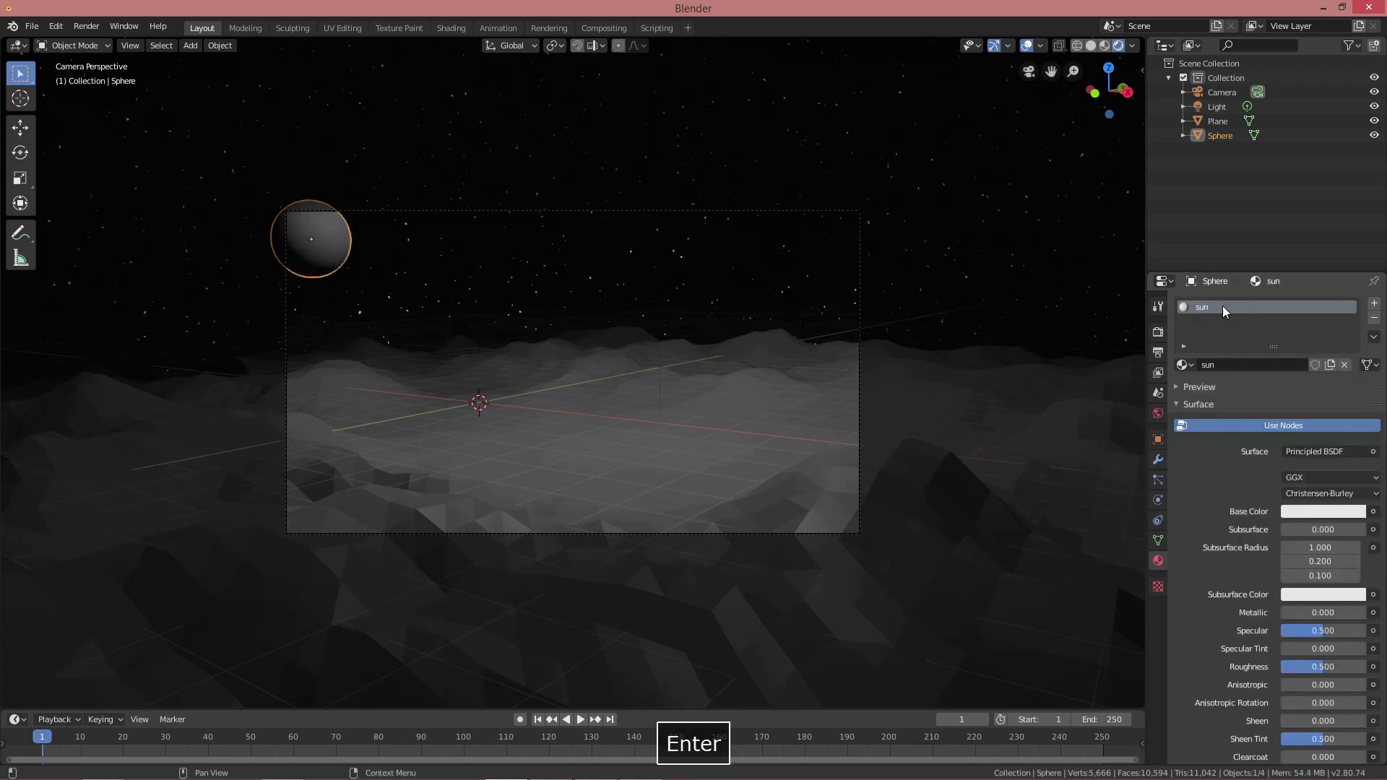
pyautogui.click(1317, 452)
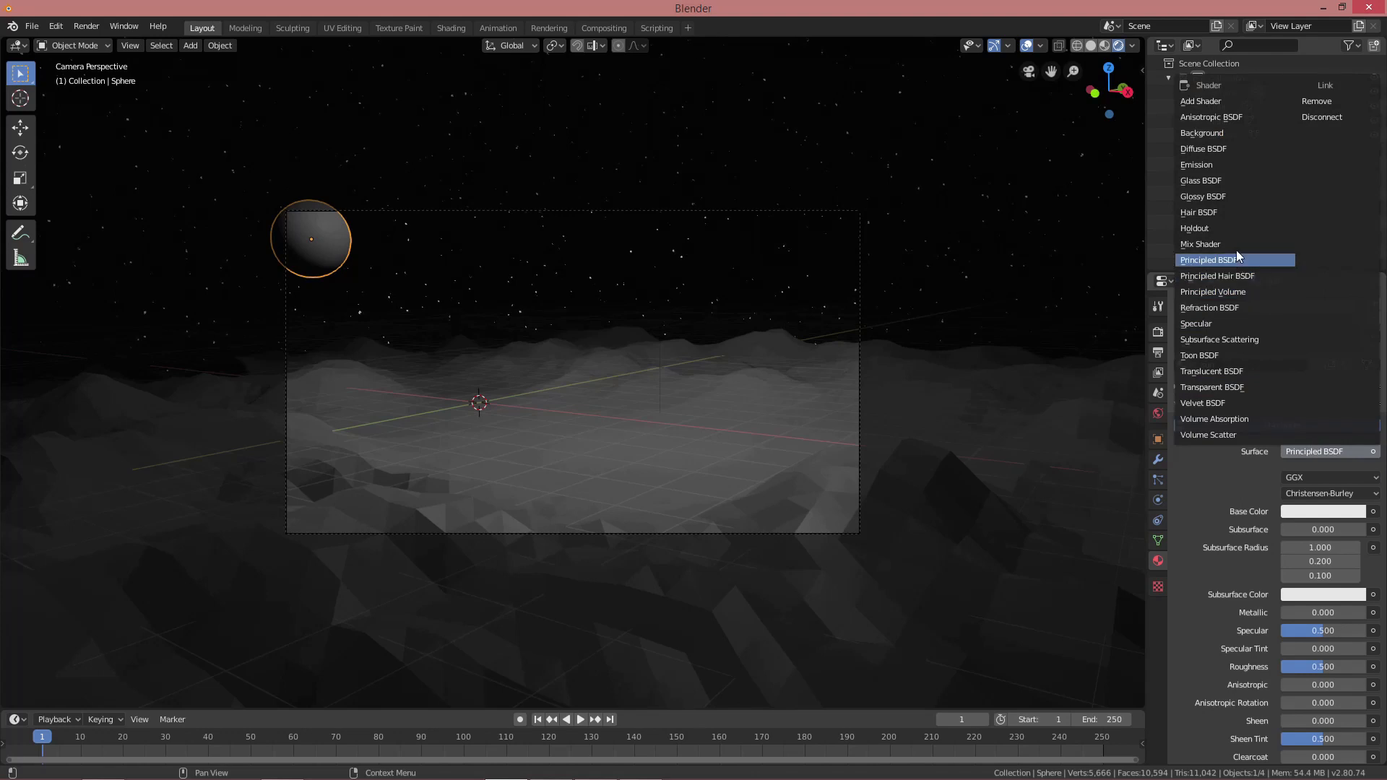
pyautogui.click(1215, 167)
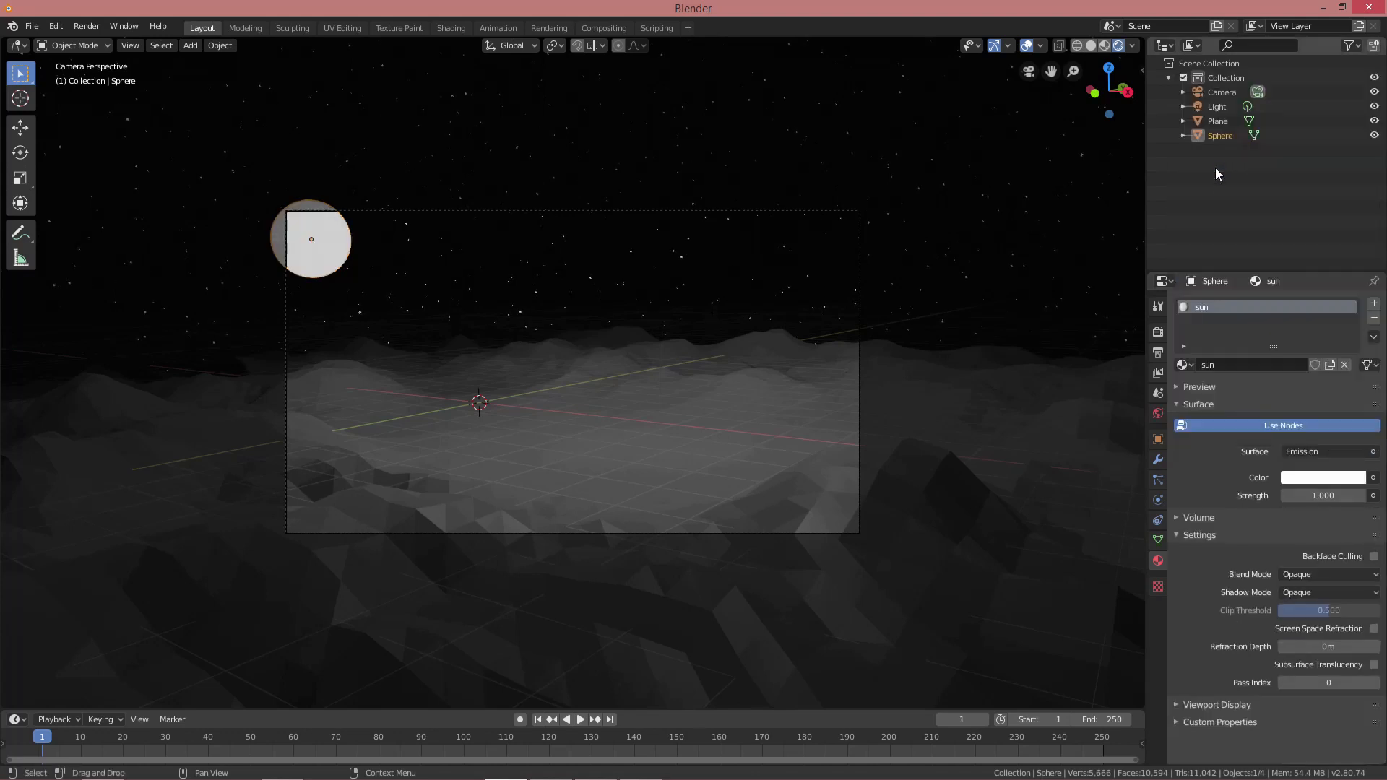
pyautogui.click(1314, 479)
pyautogui.click(1301, 410)
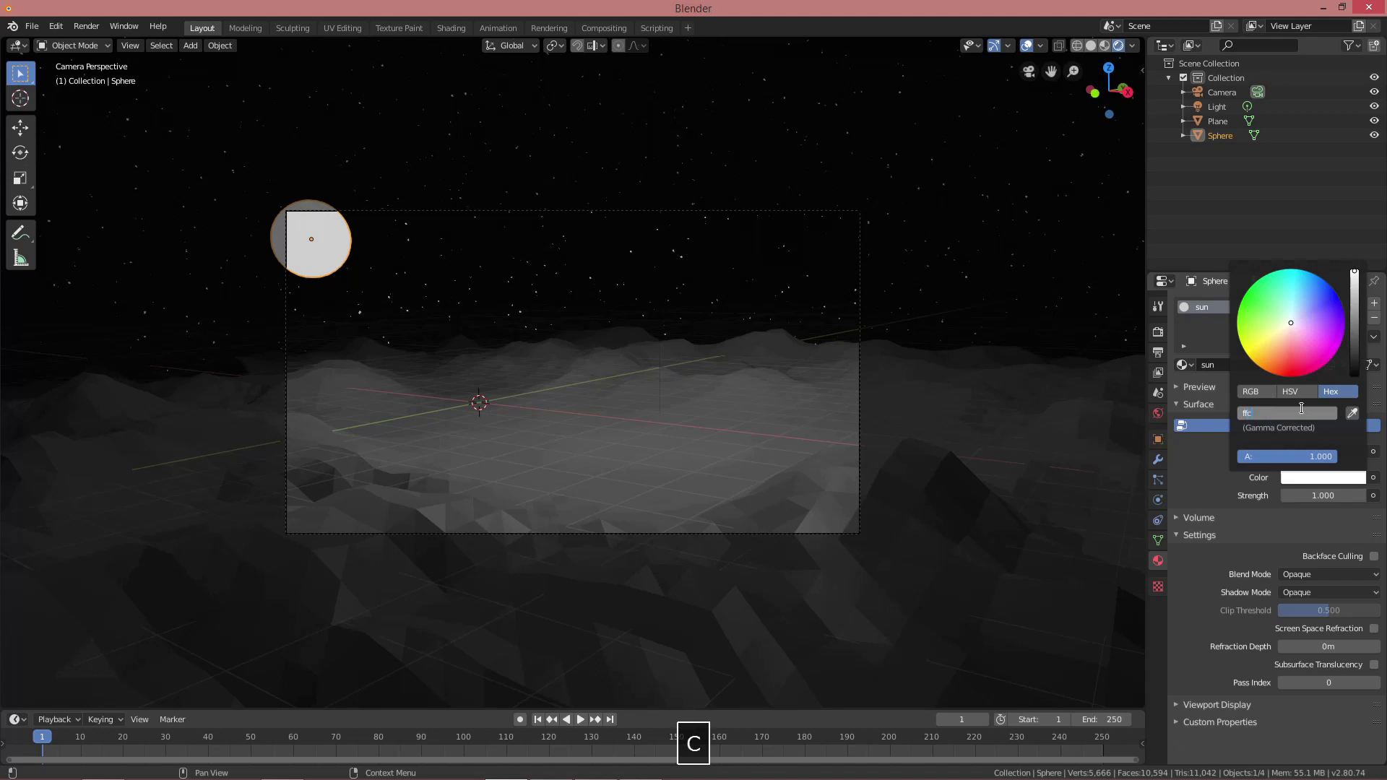
pyautogui.write('ffc769')
pyautogui.press('Return')
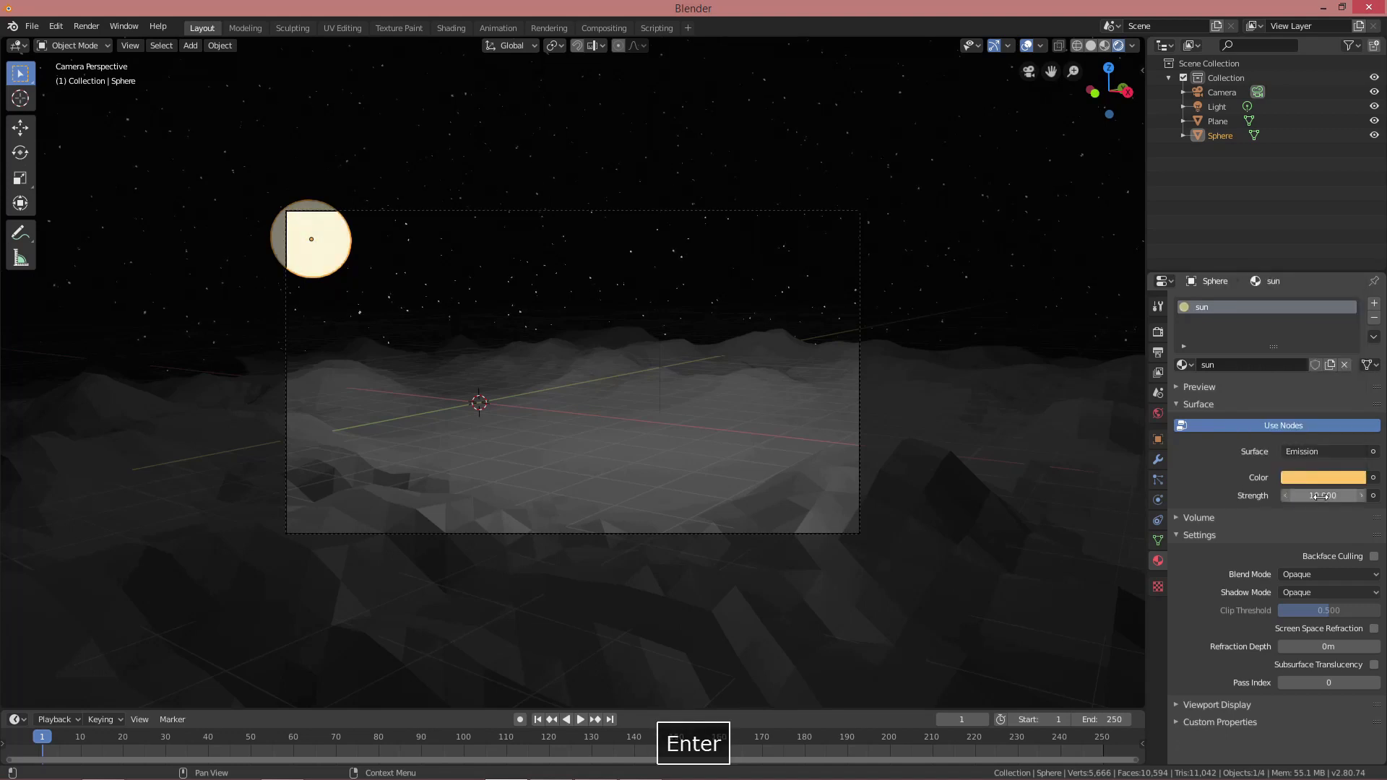
# Enable Bloom and Screen Space Reflections in the render settings
pyautogui.click(1158, 332)
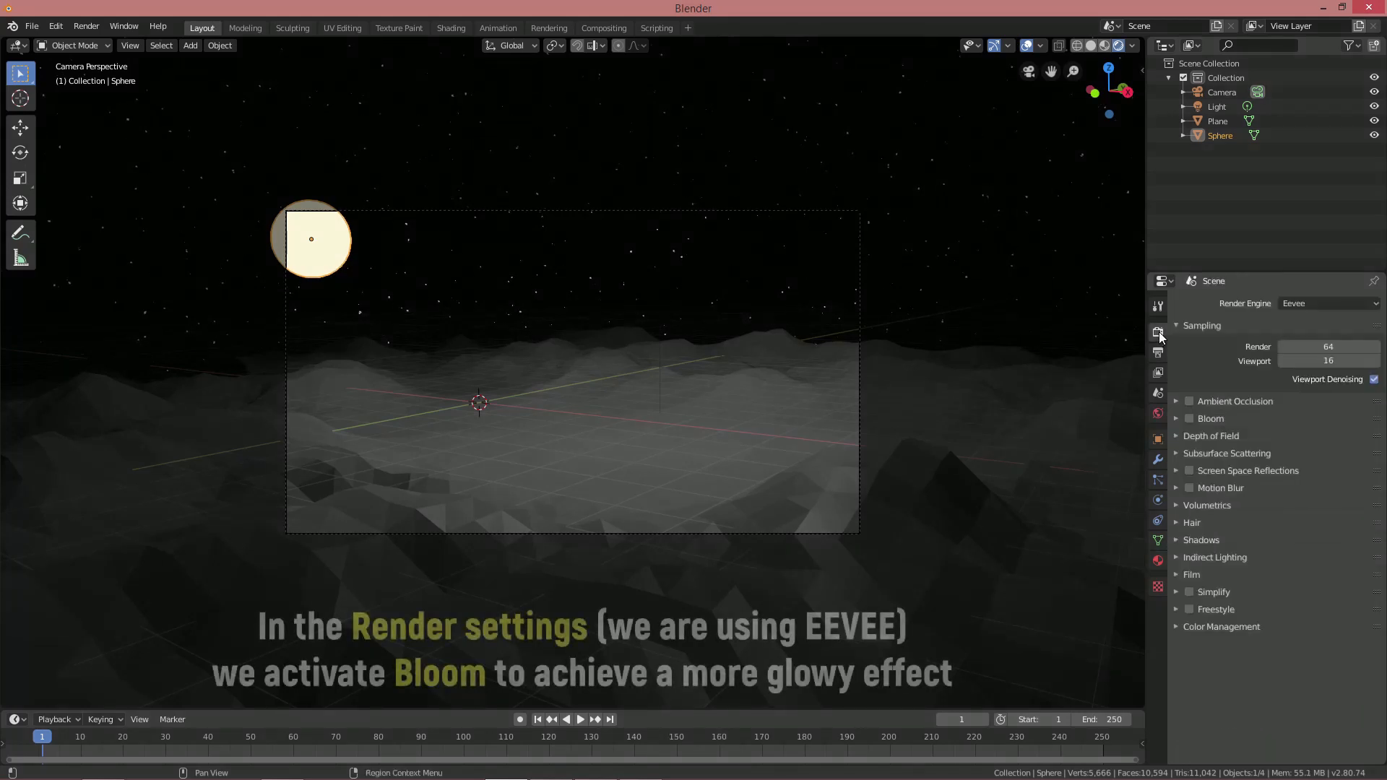
pyautogui.click(1190, 419)
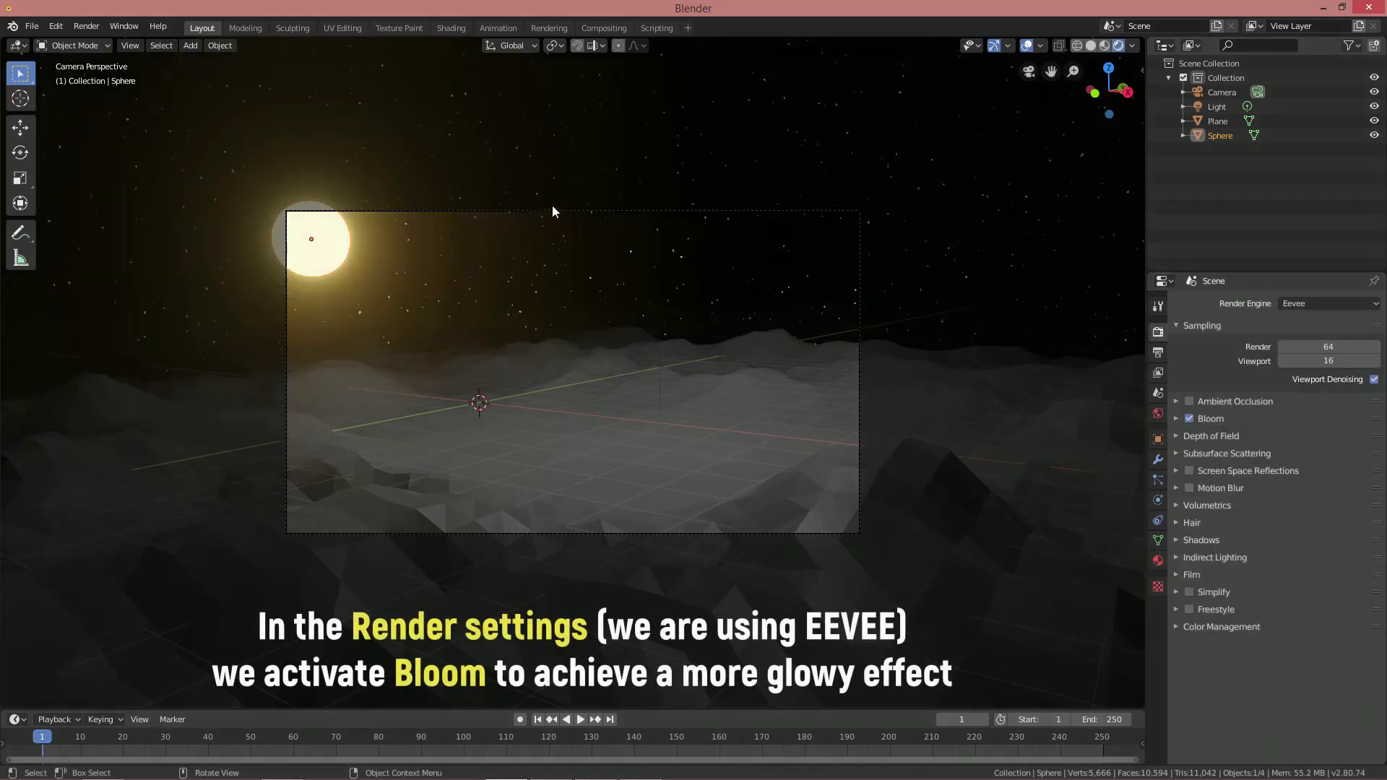
pyautogui.click(1189, 471)
# Add an icosphere to the scene
pyautogui.click(591, 312)
pyautogui.hotkey('shift', 'a')
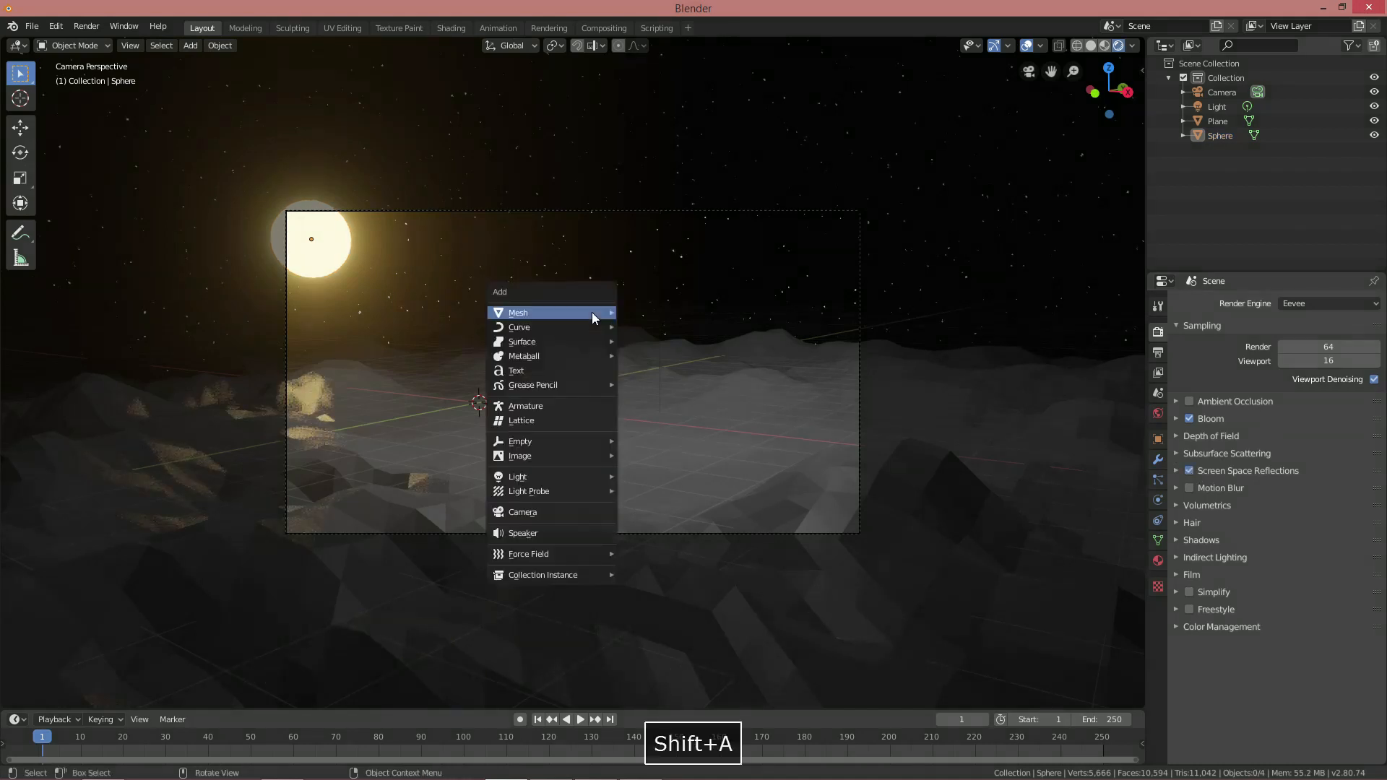
pyautogui.moveTo(592, 312)
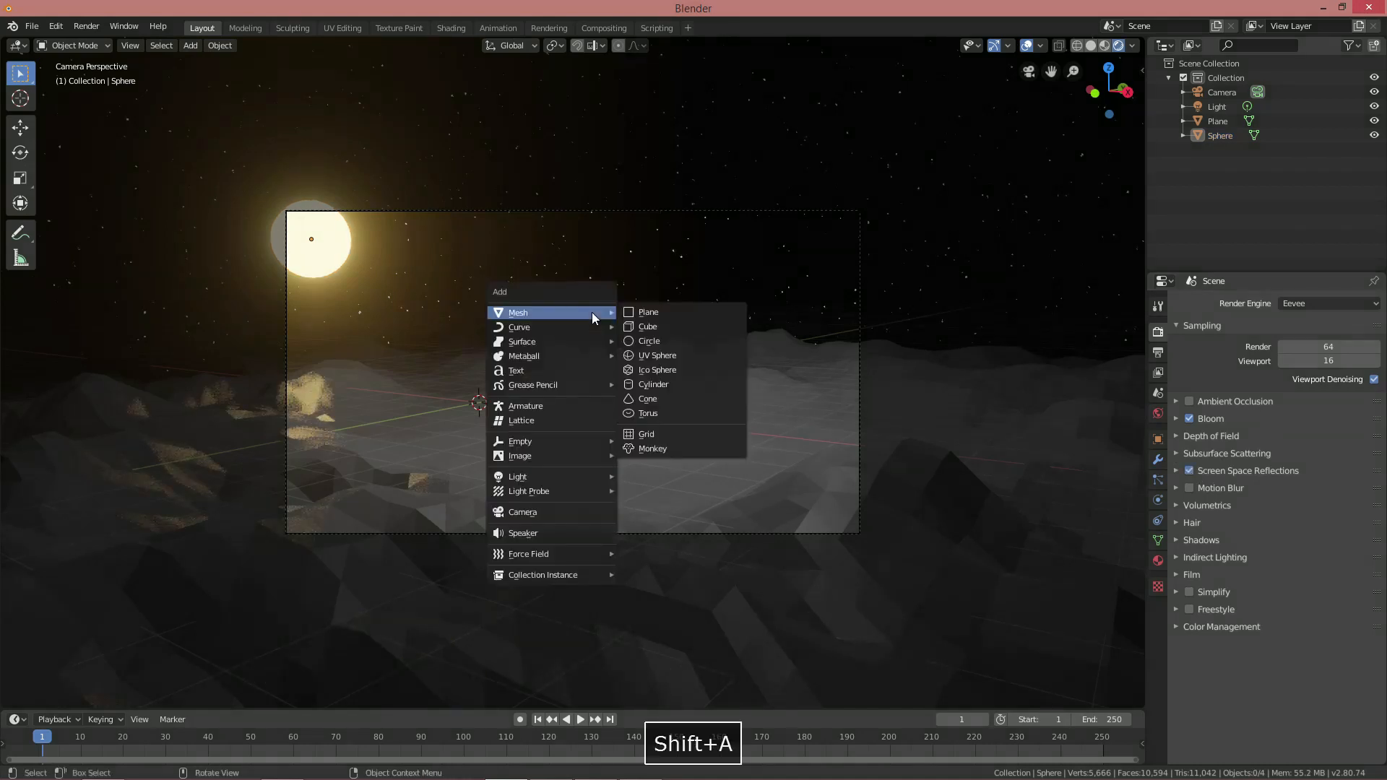
pyautogui.click(665, 369)
pyautogui.moveTo(537, 360); pyautogui.dragTo(661, 360, button='middle')
pyautogui.scroll(2, 548, 394)
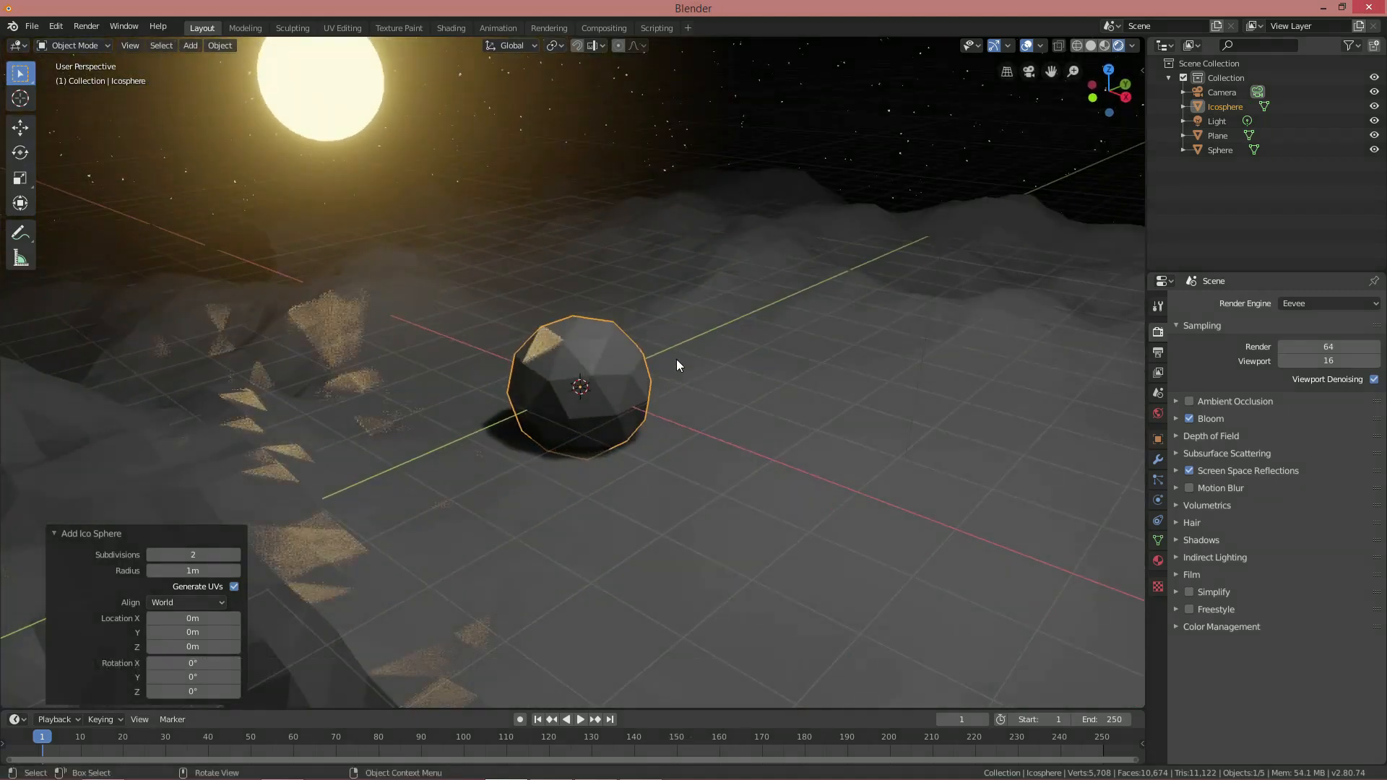
# Scale the icosphere mesh up to 1.282 and move it across the ground plane
pyautogui.press('Tab')
pyautogui.press('s')
pyautogui.click(750, 364)
pyautogui.press('g')
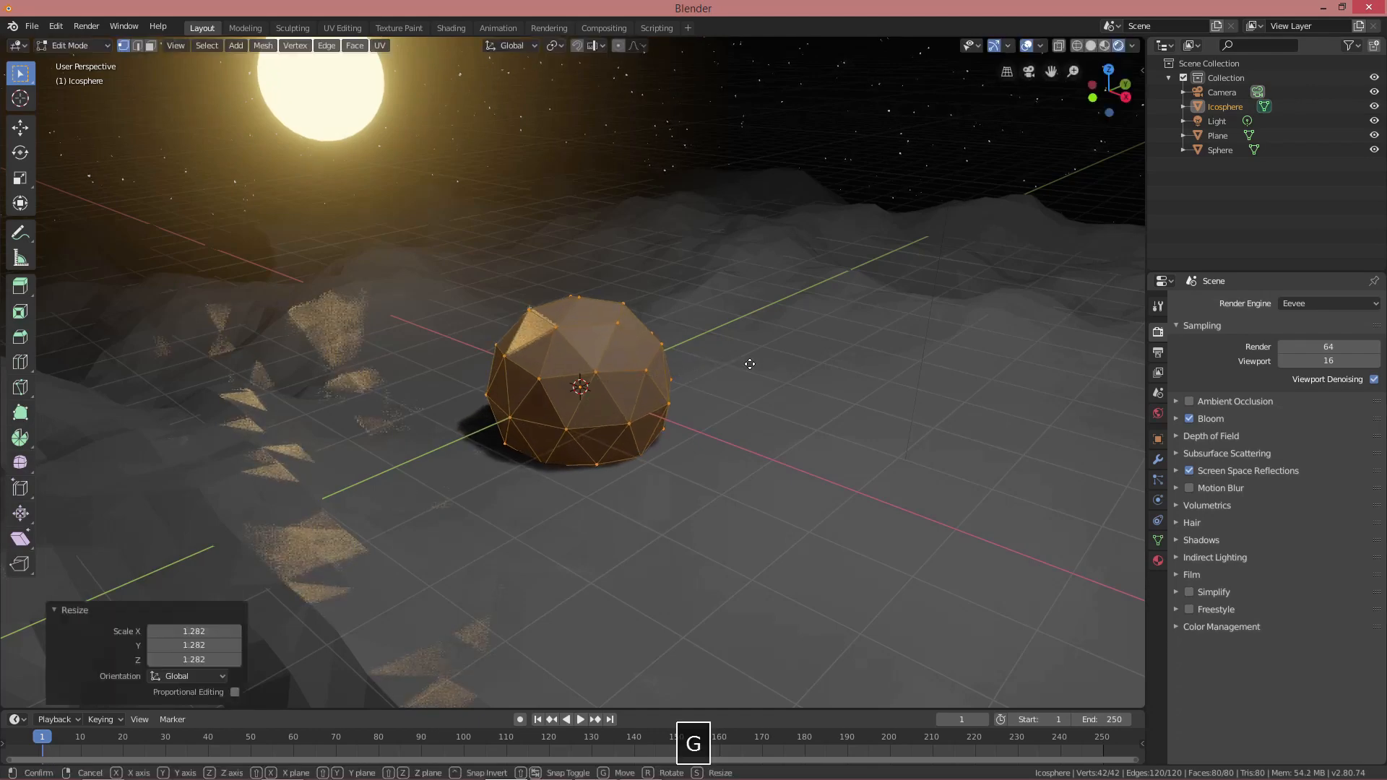
pyautogui.hotkey('shift', 'z')
pyautogui.click(912, 325)
pyautogui.scroll(2, 860, 384)
pyautogui.keyDown('shift'); pyautogui.moveTo(861, 383); pyautogui.dragTo(642, 423, button='middle'); pyautogui.keyUp('shift')
pyautogui.scroll(1, 778, 394)
pyautogui.scroll(1, 642, 424)
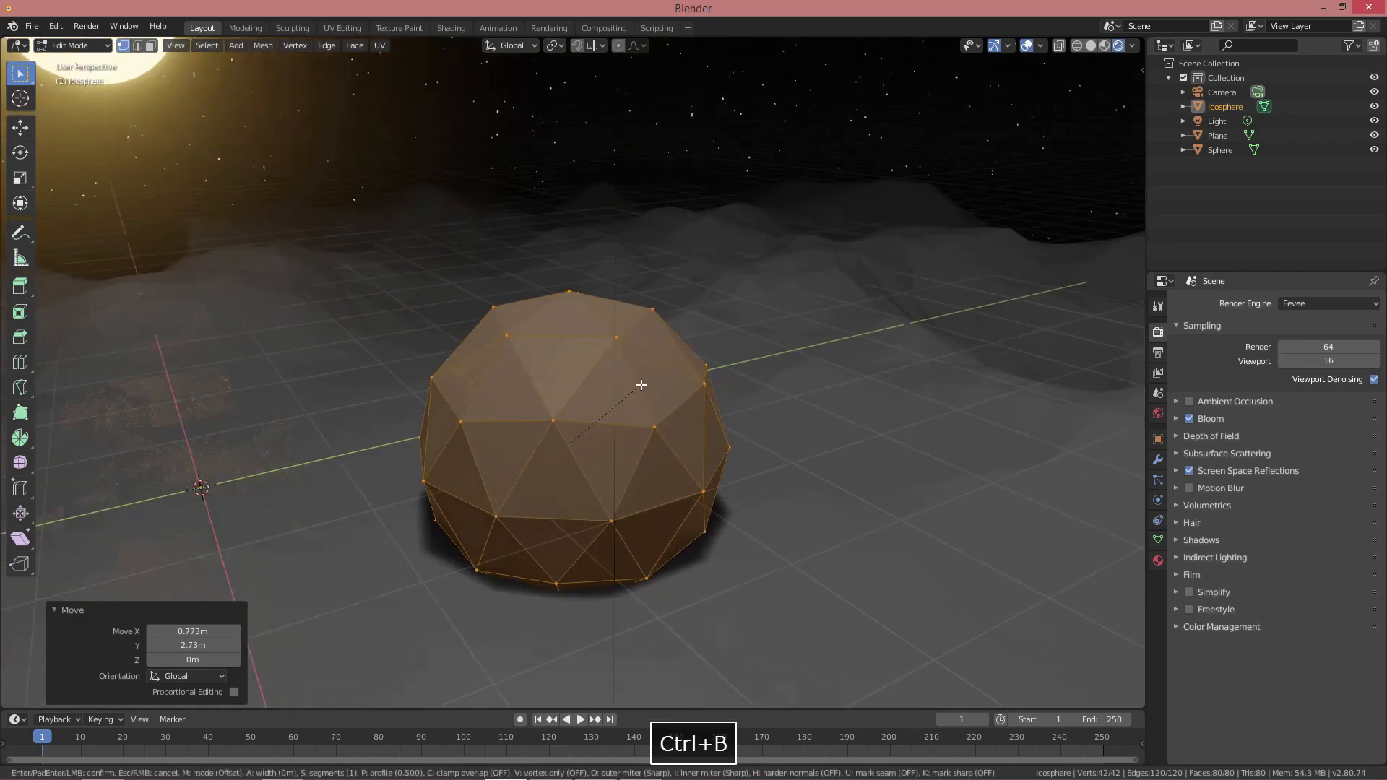
# Bevel all the icosphere's edges by 0.0306 m into strut strips
pyautogui.hotkey('ctrl', 'b')
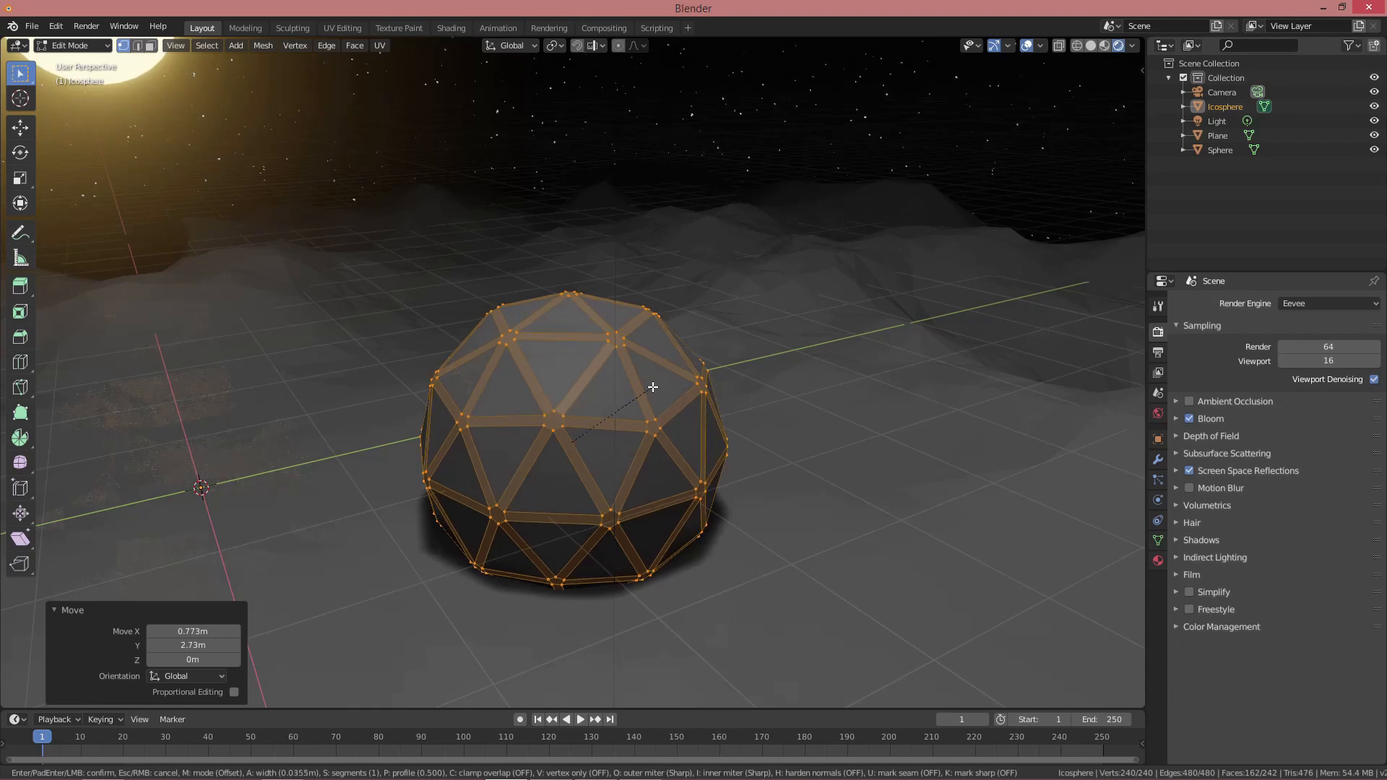
pyautogui.click(653, 387)
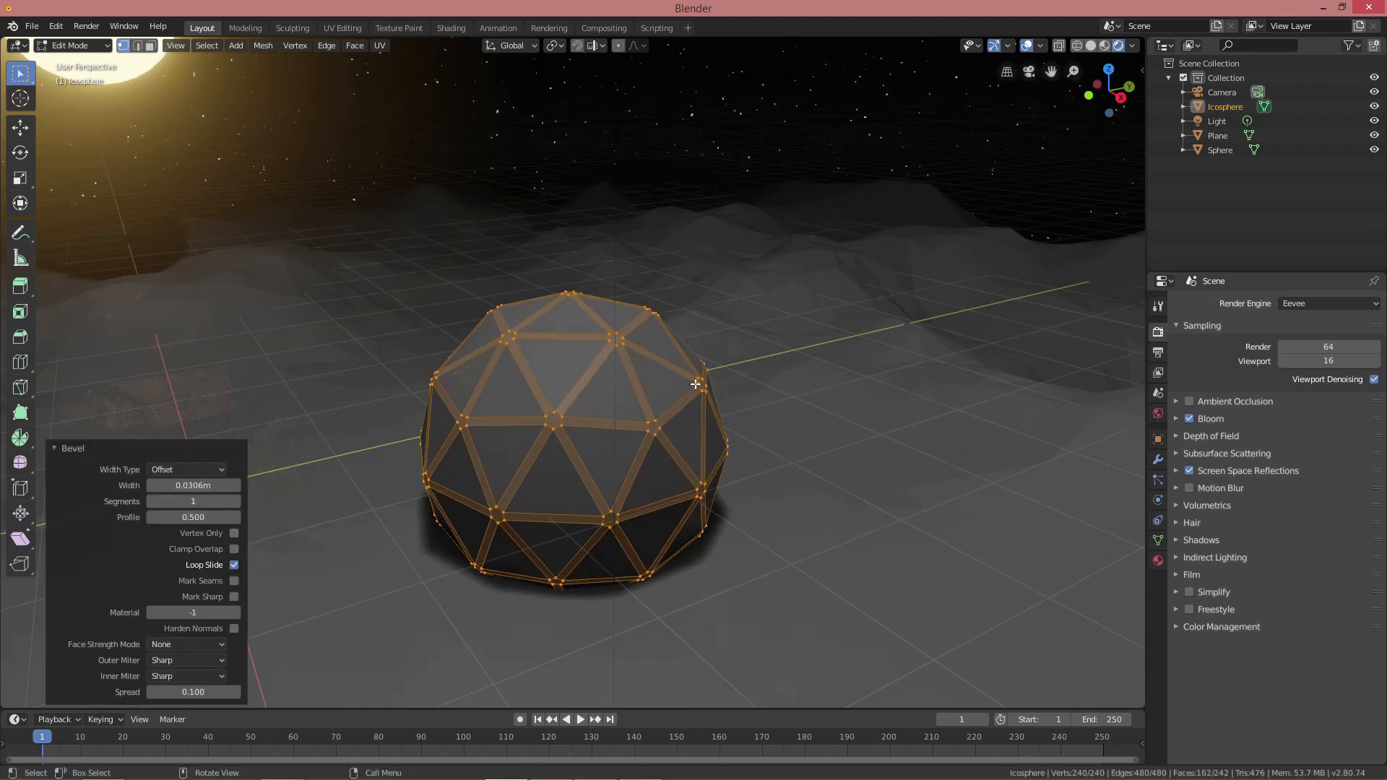
pyautogui.moveTo(688, 387); pyautogui.dragTo(708, 379, button='middle')
# Select all triangular window faces sharing the same area
pyautogui.press('3')
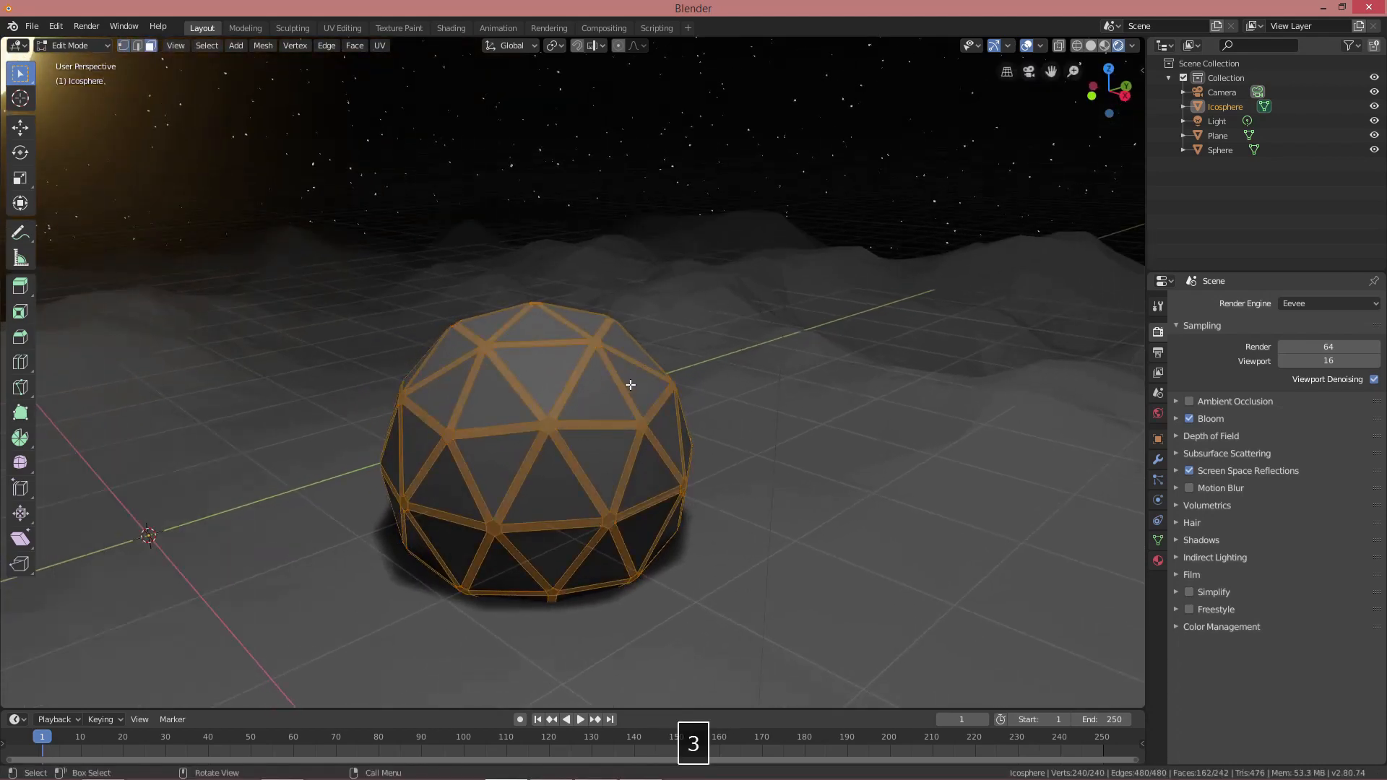
pyautogui.click(646, 388)
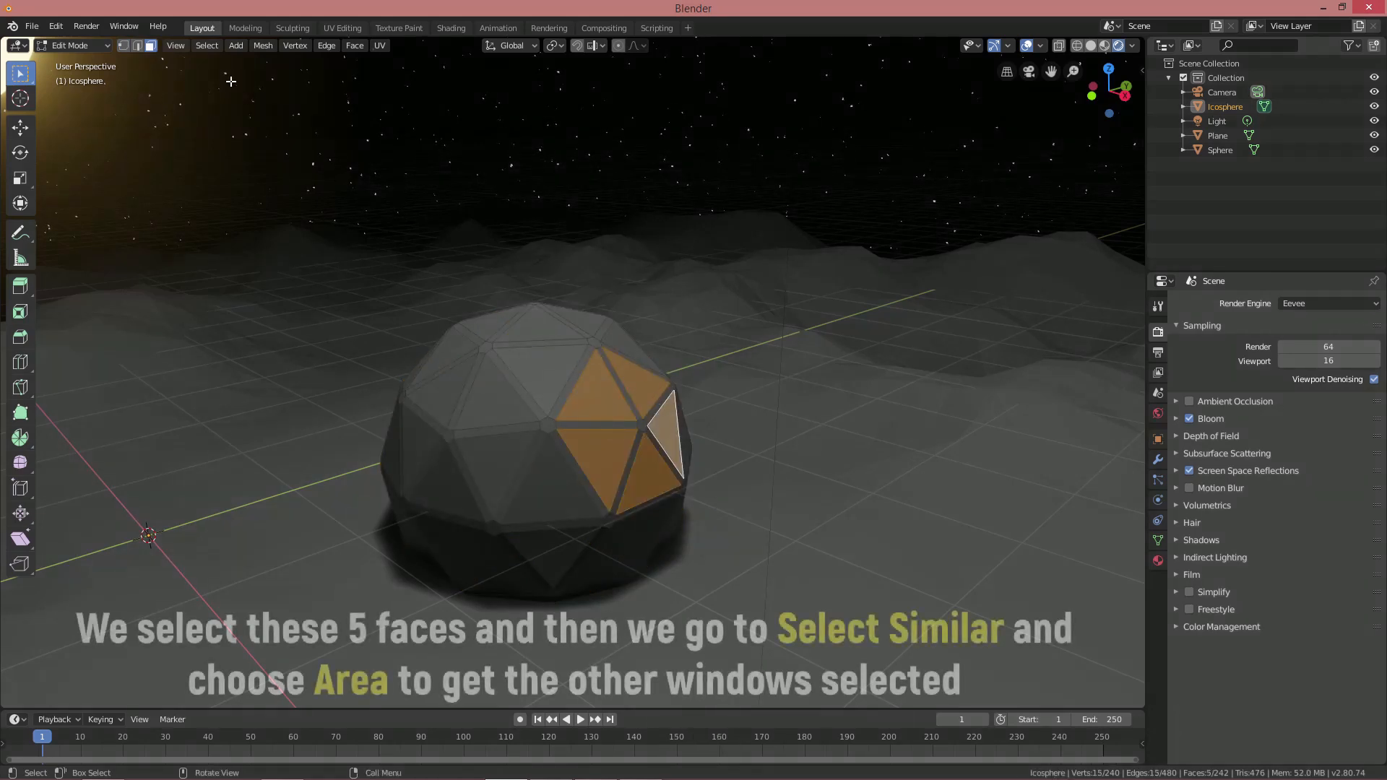
pyautogui.click(209, 46)
pyautogui.moveTo(321, 208)
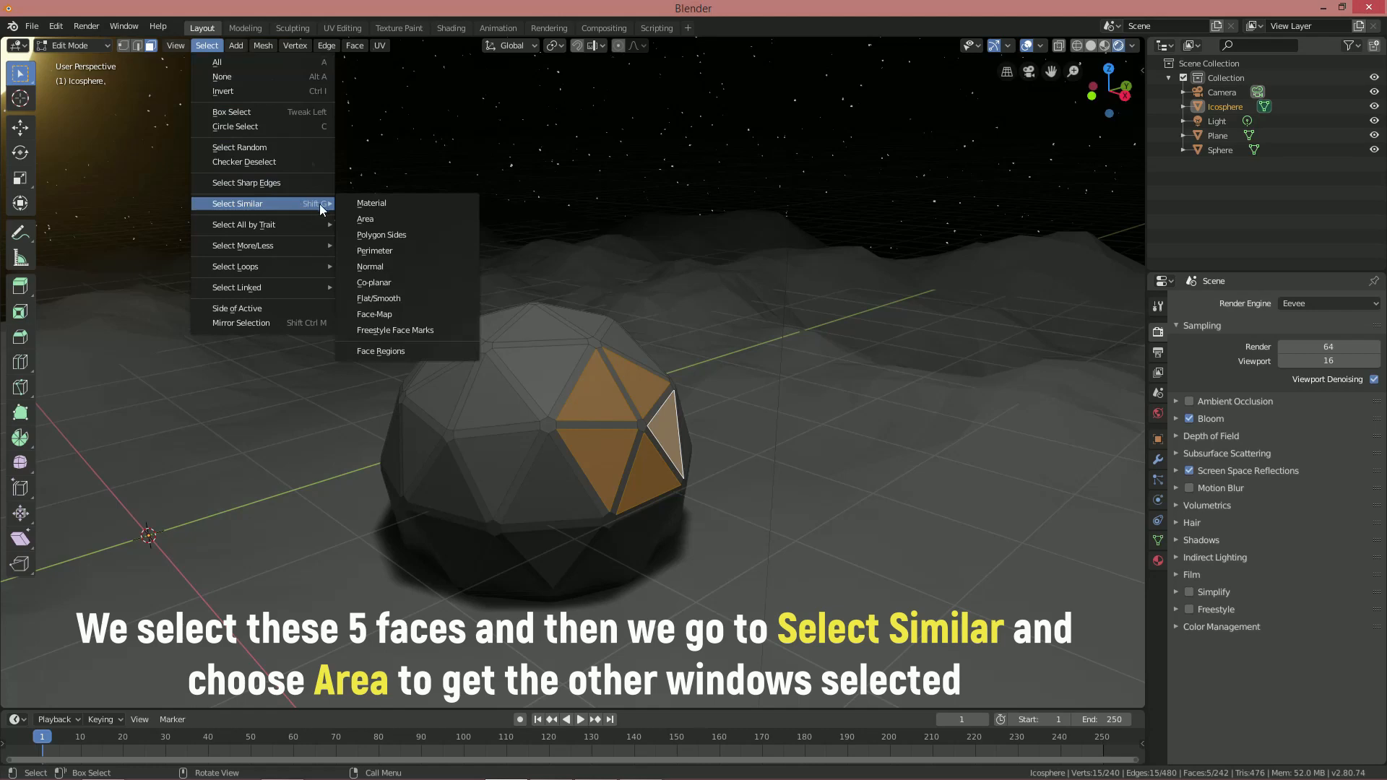
pyautogui.click(394, 219)
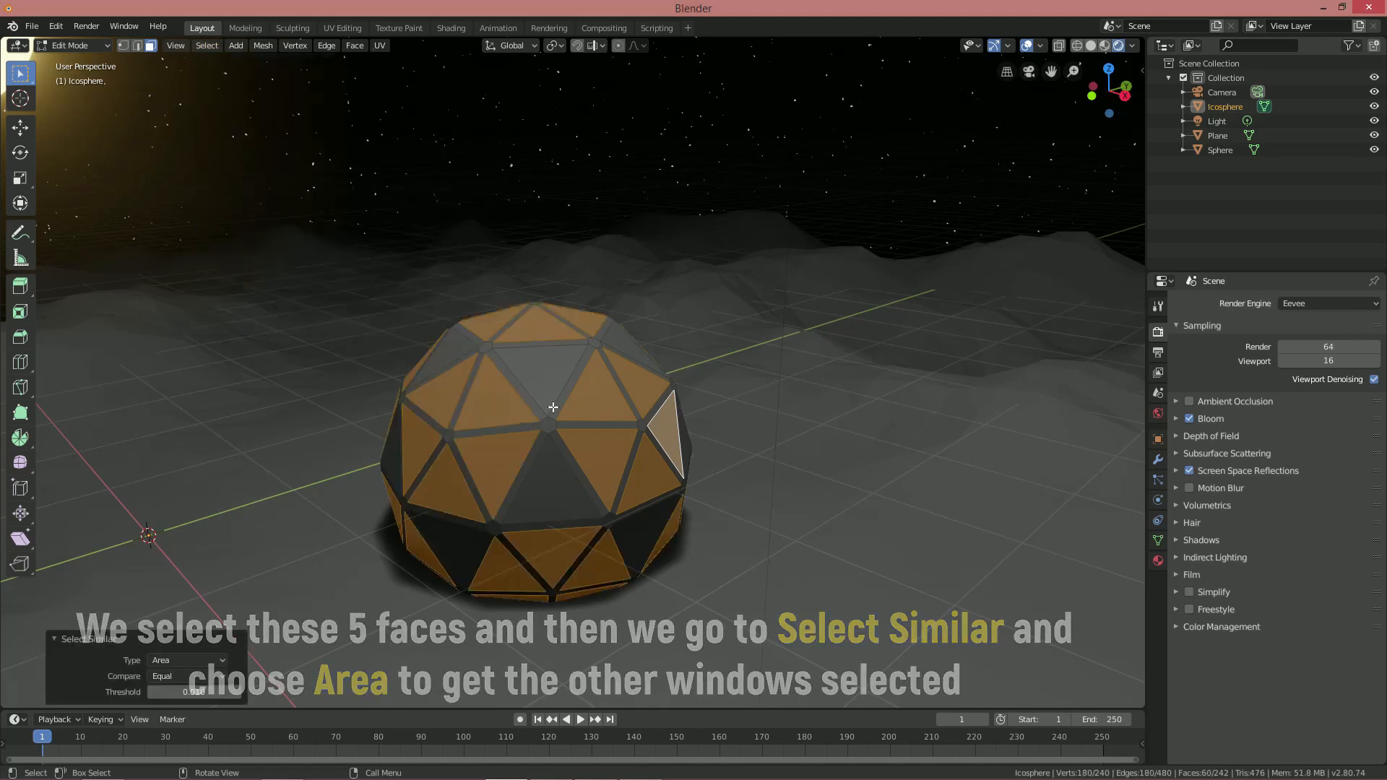
pyautogui.moveTo(565, 366); pyautogui.dragTo(734, 416, button='middle')
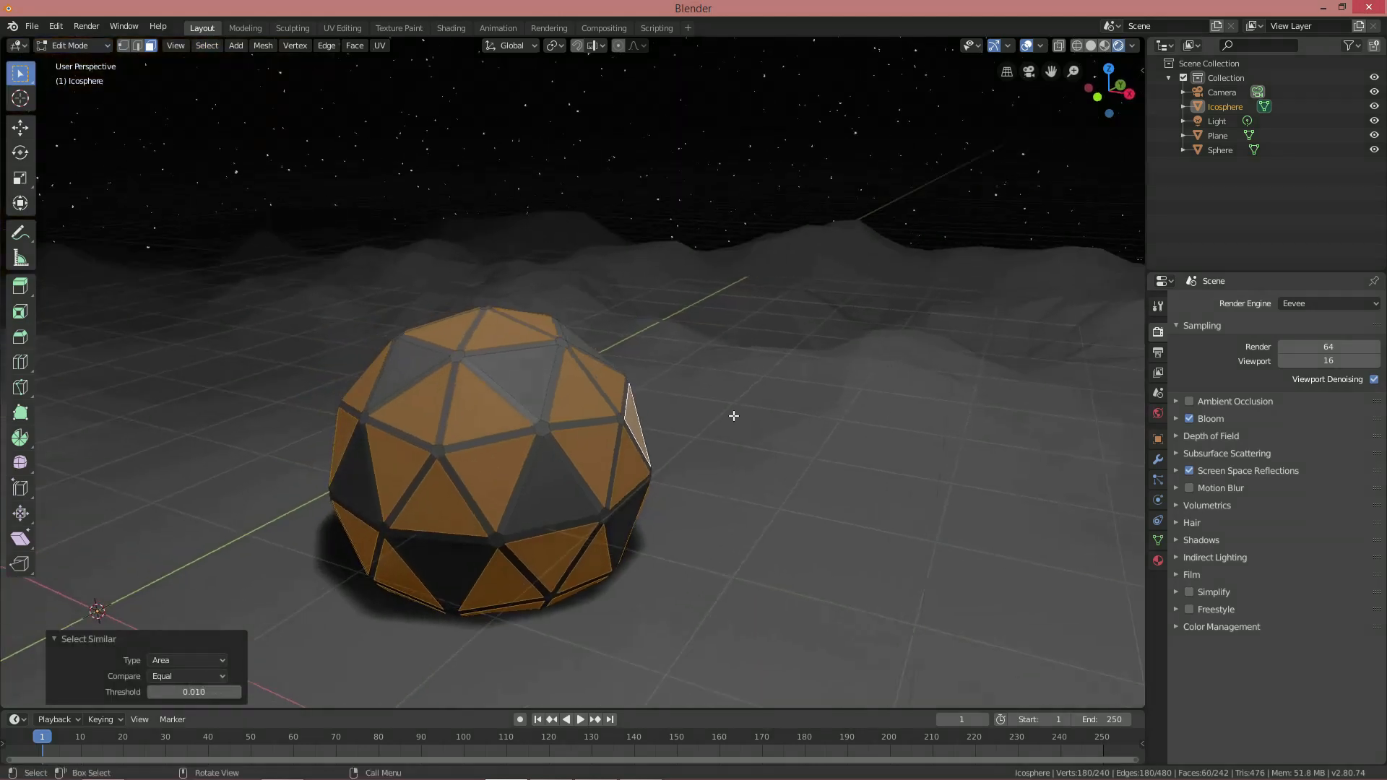
# Assign a blue Emission material 'blue light' at strength 3 to the window faces
pyautogui.click(1159, 561)
pyautogui.click(1291, 364)
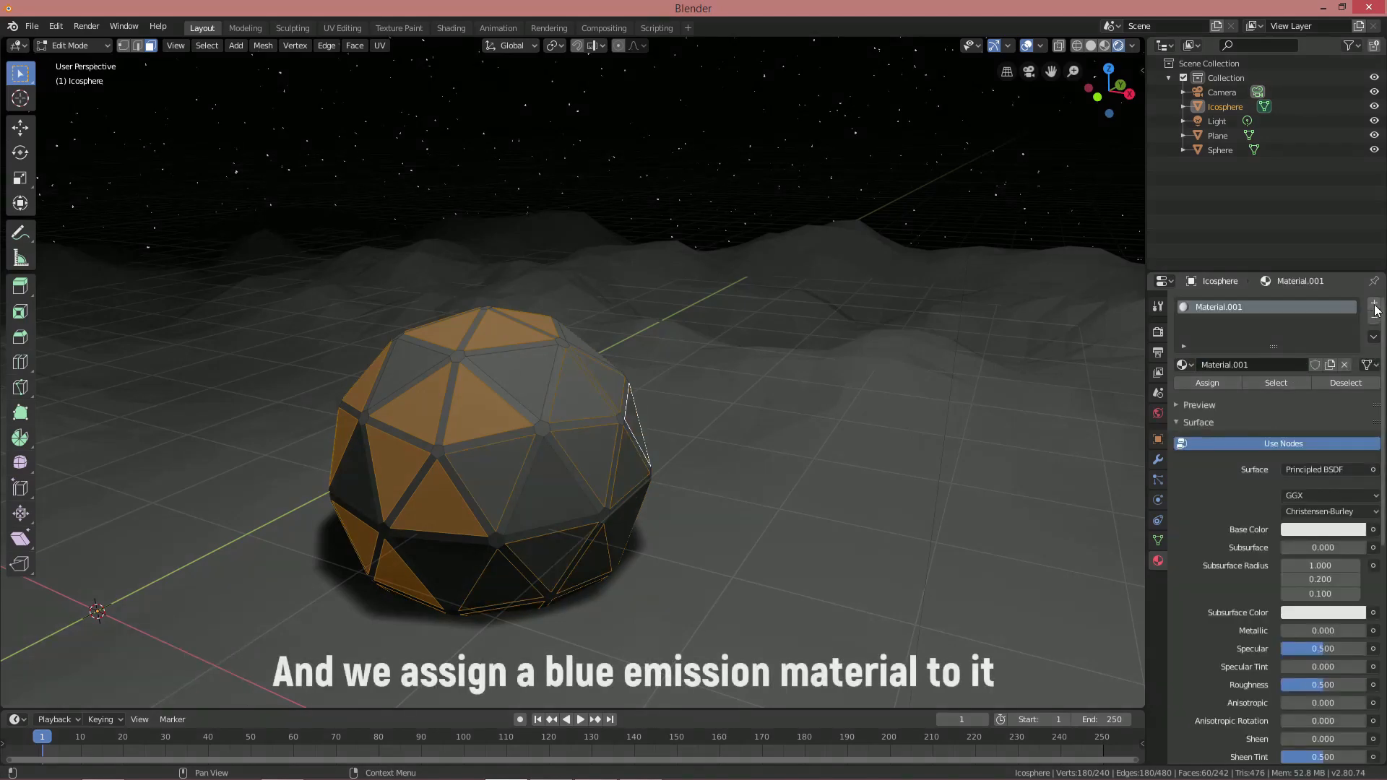
pyautogui.click(1375, 304)
pyautogui.click(1265, 394)
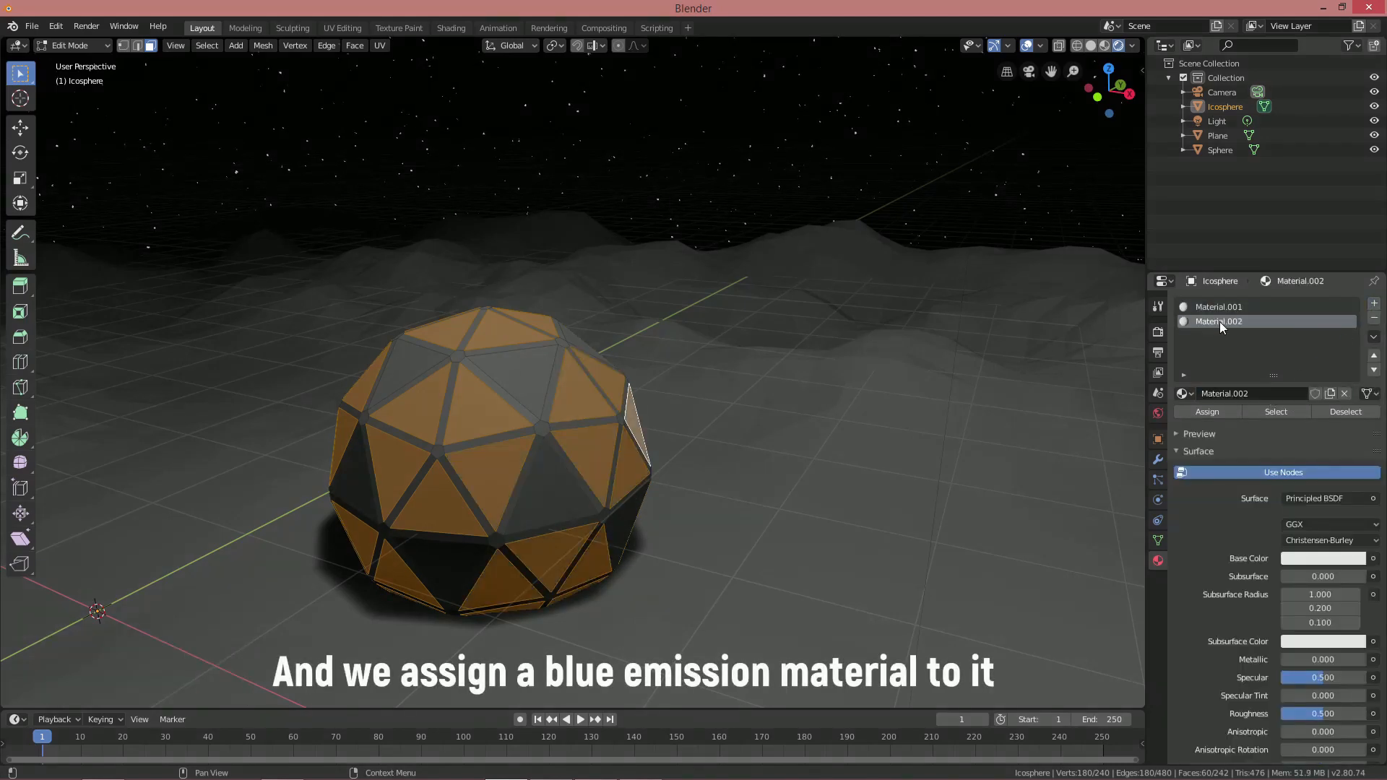
pyautogui.write('blue light')
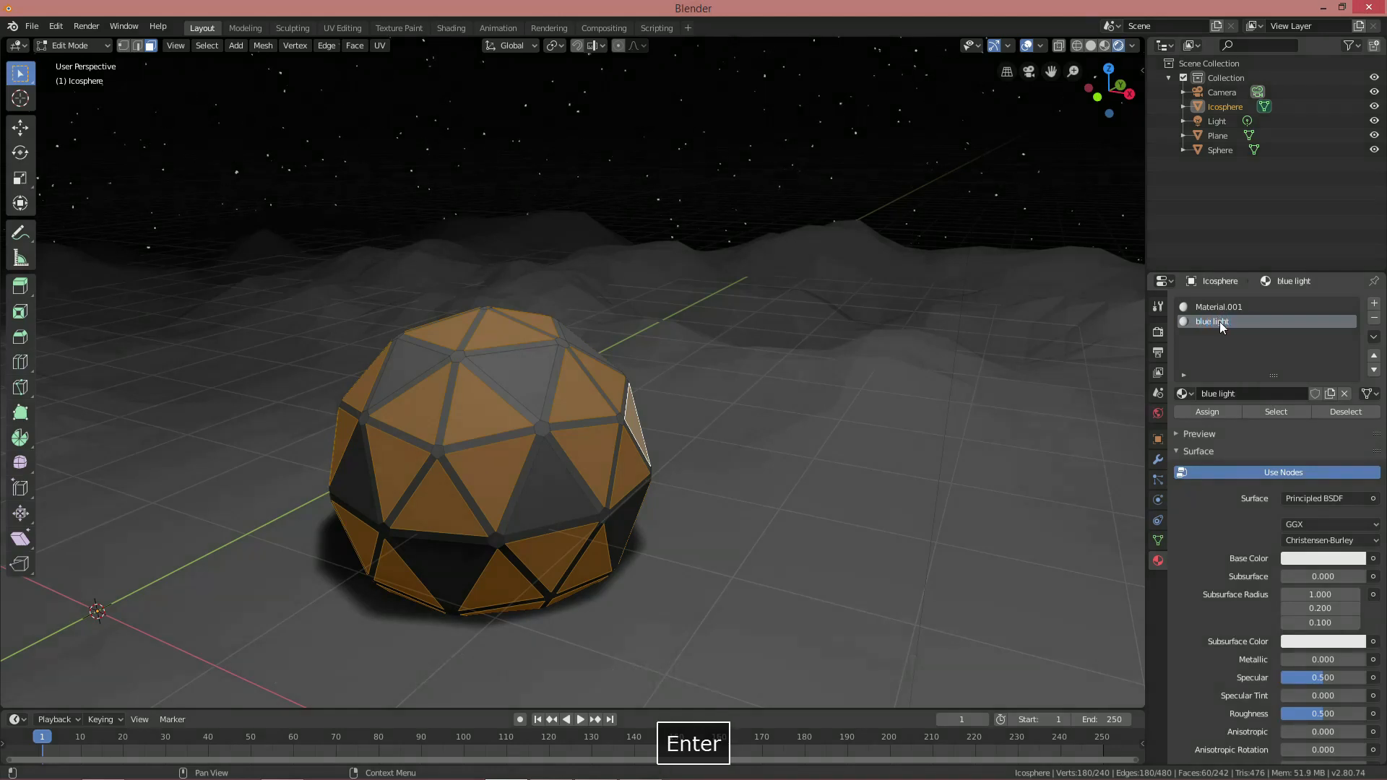
pyautogui.click(1323, 498)
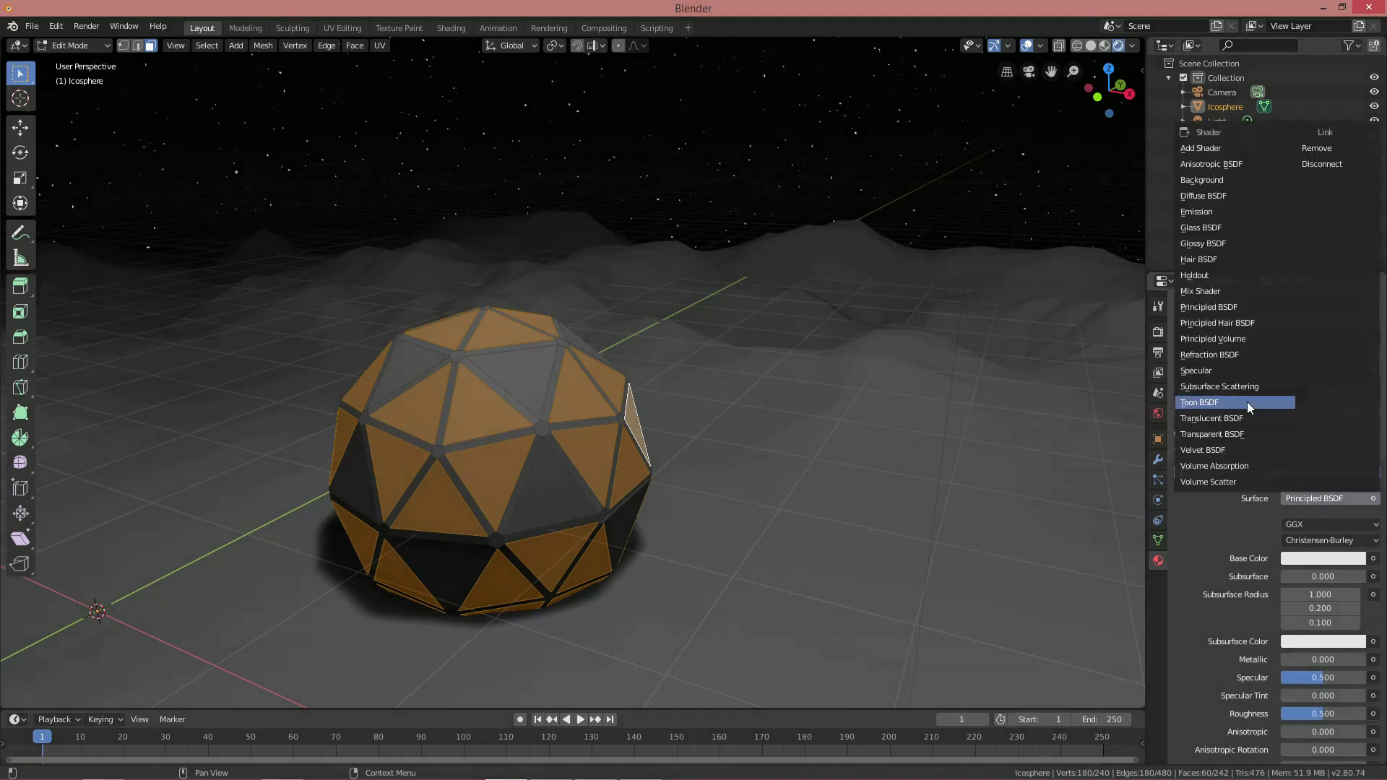
pyautogui.click(1196, 212)
pyautogui.click(1312, 526)
pyautogui.click(1294, 460)
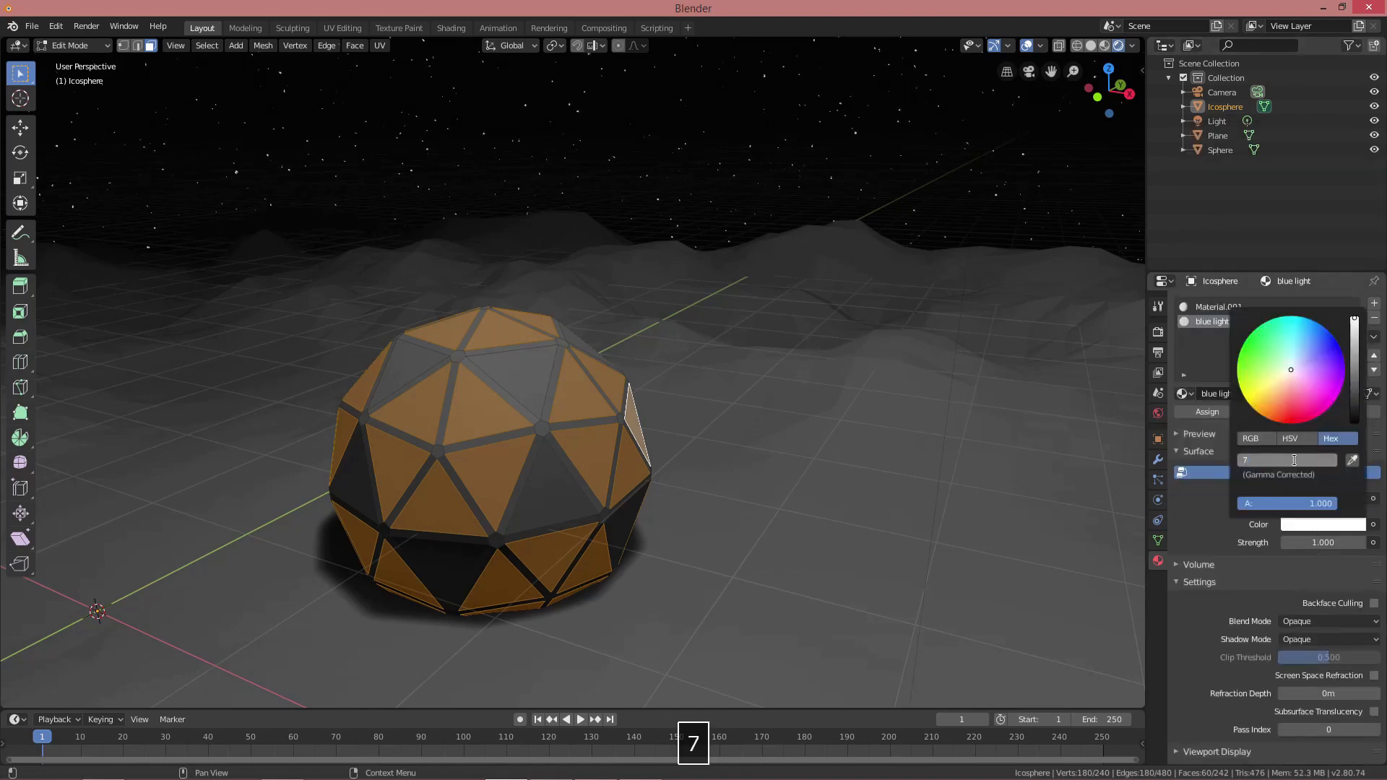
pyautogui.click(1323, 543)
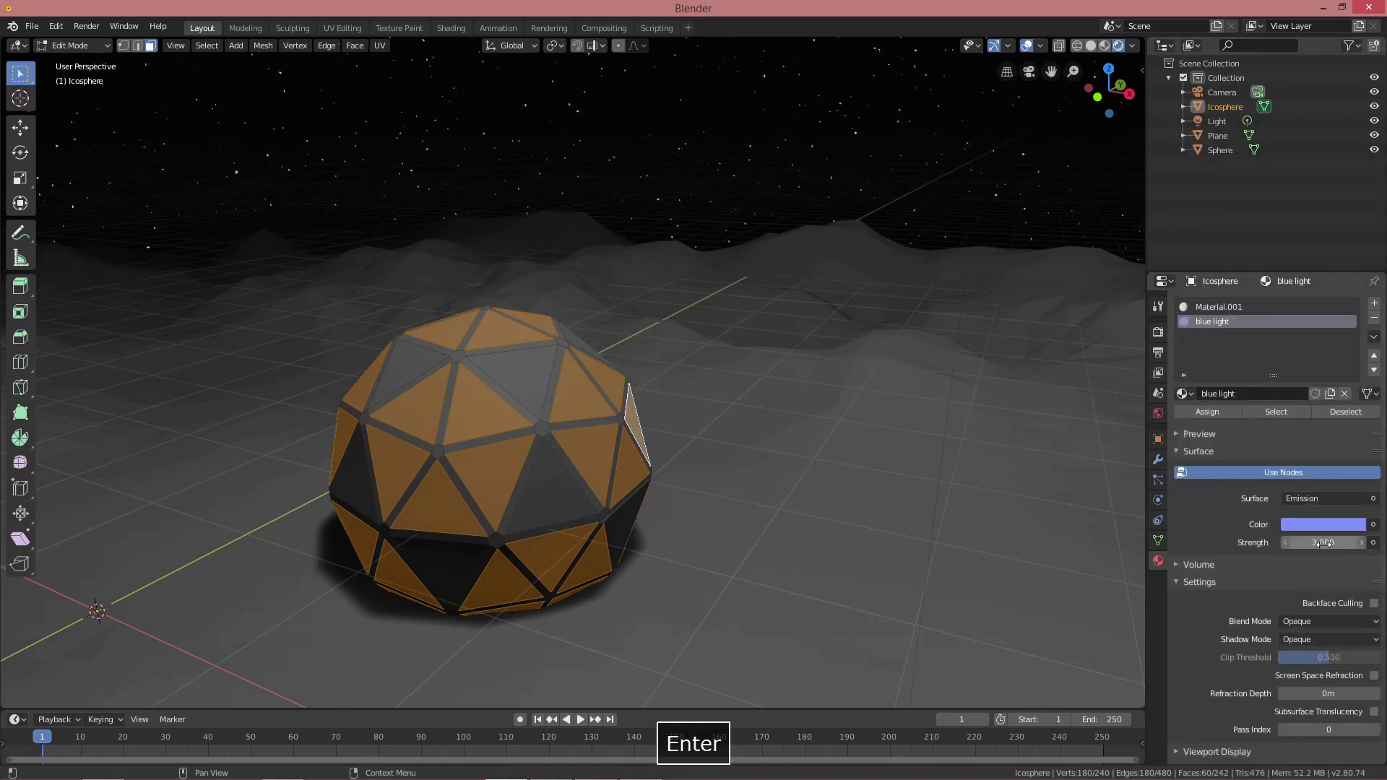
pyautogui.click(1221, 413)
# Clear the selection and switch to an X-ray right side view of the dome
pyautogui.hotkey('alt', 'a')
pyautogui.moveTo(945, 452); pyautogui.dragTo(787, 418, button='middle')
pyautogui.press('KP_3')
pyautogui.hotkey('shift', 'z')
pyautogui.keyDown('shift'); pyautogui.moveTo(819, 496); pyautogui.dragTo(766, 369, button='middle'); pyautogui.keyUp('shift')
# Delete the lower half of the icosphere's vertices
pyautogui.press('1')
pyautogui.scroll(1, 712, 449)
pyautogui.press('b')
pyautogui.moveTo(819, 636); pyautogui.dragTo(292, 414)
pyautogui.press('x')
pyautogui.click(568, 412)
pyautogui.scroll(2, 856, 442)
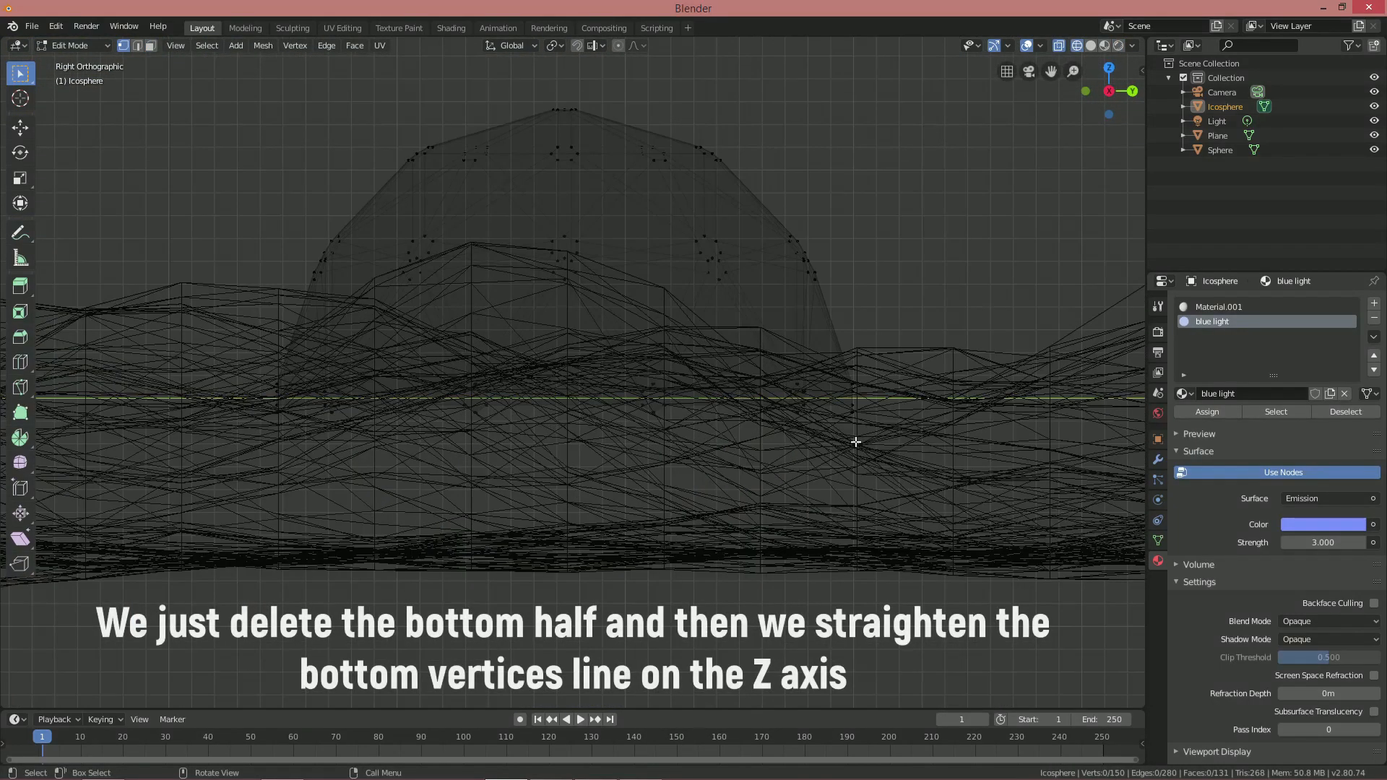
# Flatten the bottom vertex ring to zero height on Z and leave Edit Mode
pyautogui.press('b')
pyautogui.moveTo(909, 471); pyautogui.dragTo(203, 410)
pyautogui.moveTo(204, 409); pyautogui.dragTo(796, 443, button='middle')
pyautogui.press('s')
pyautogui.press('z')
pyautogui.press('0')
pyautogui.press('Return')
pyautogui.hotkey('shift', 'z')
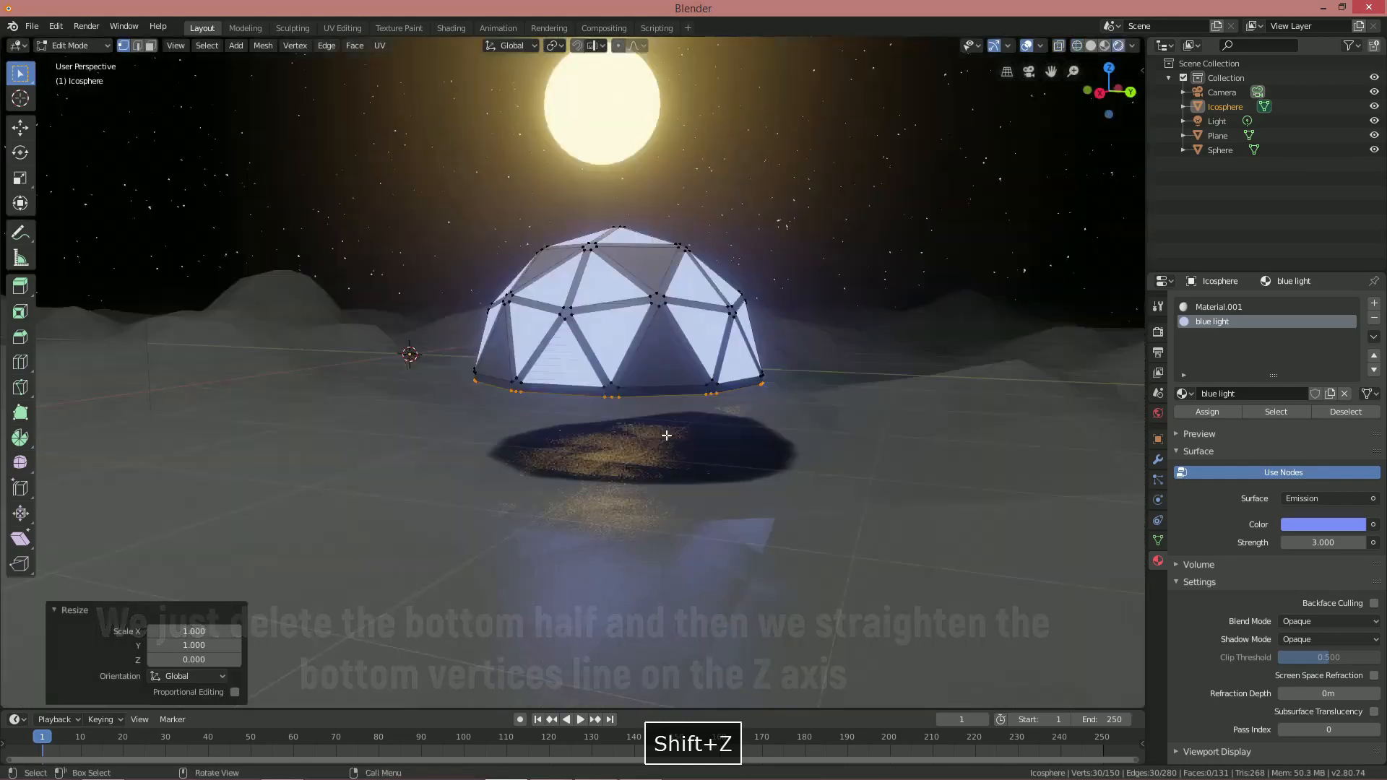
pyautogui.hotkey('alt', 'a')
pyautogui.press('Tab')
# Lower the dome along Z onto the ground
pyautogui.press('g')
pyautogui.press('z')
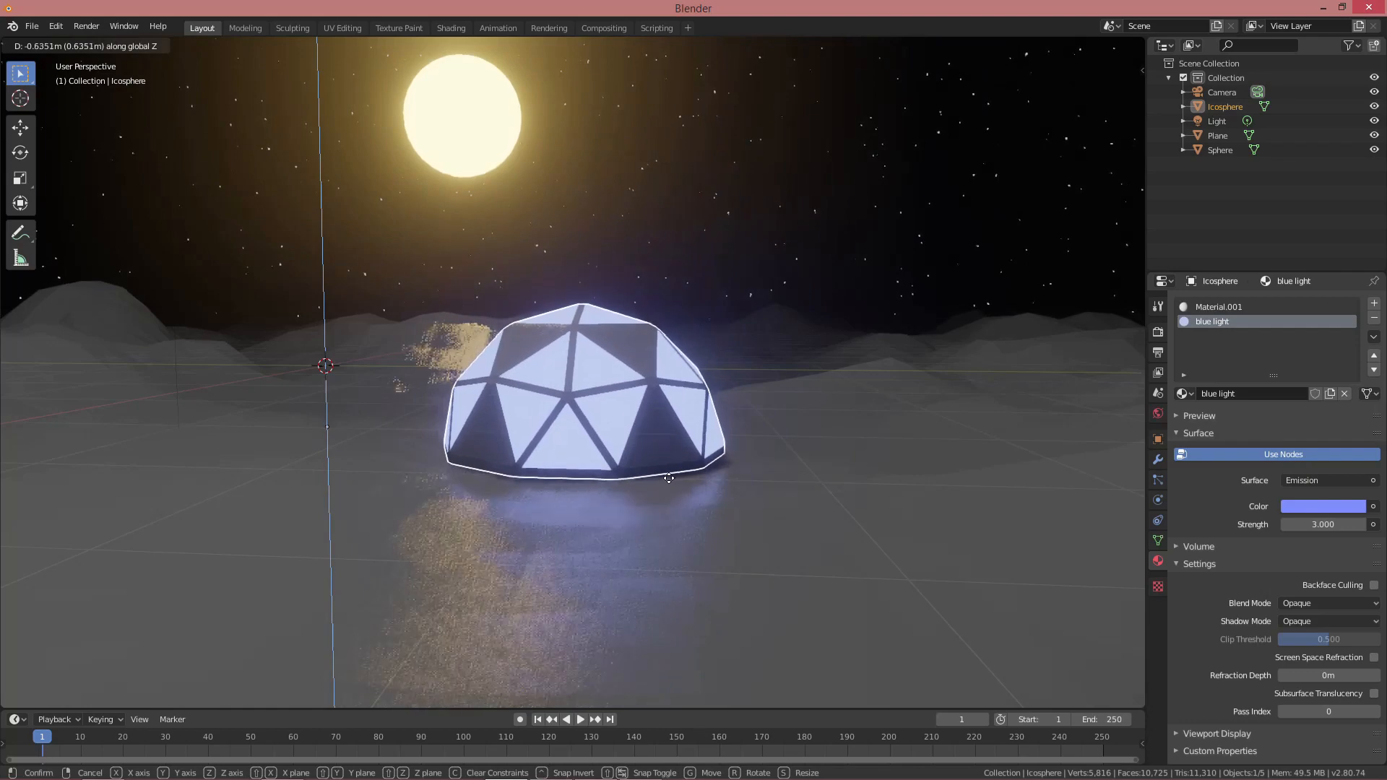
pyautogui.click(648, 463)
pyautogui.moveTo(648, 462); pyautogui.dragTo(537, 416, button='middle')
# Duplicate the dome mesh twice, sliding each copy along the ground, one off to the left
pyautogui.press('Tab')
pyautogui.press('a')
pyautogui.hotkey('shift', 'd')
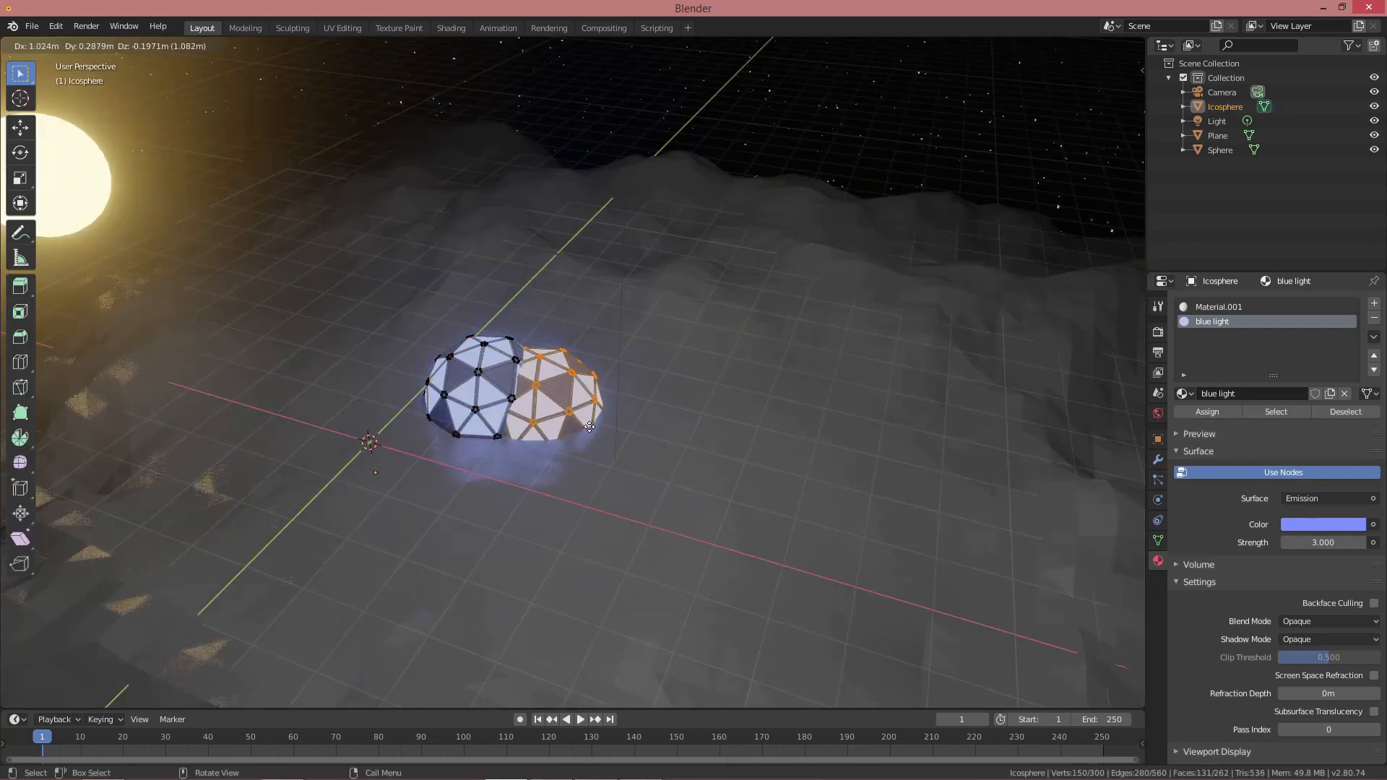
pyautogui.hotkey('shift', 'z')
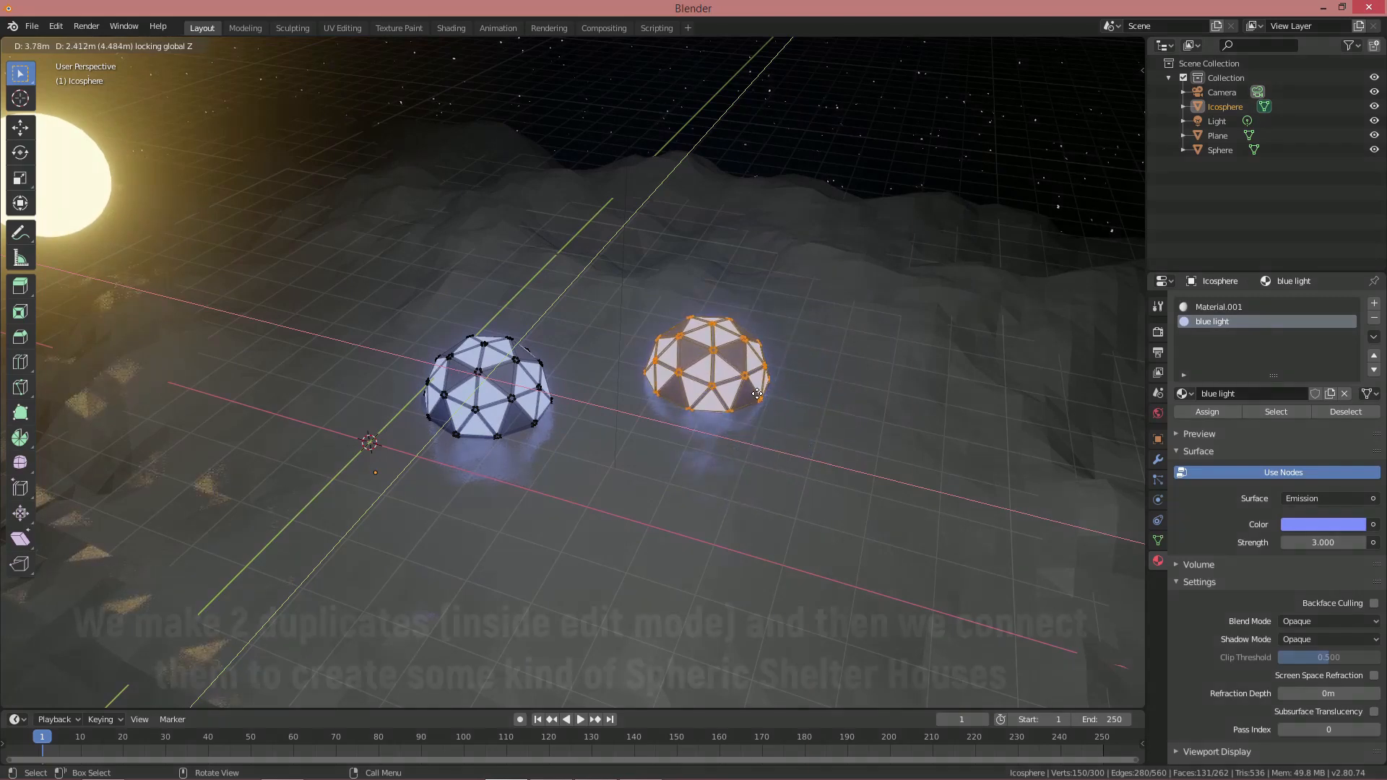
pyautogui.click(758, 394)
pyautogui.moveTo(583, 395); pyautogui.dragTo(582, 385, button='middle')
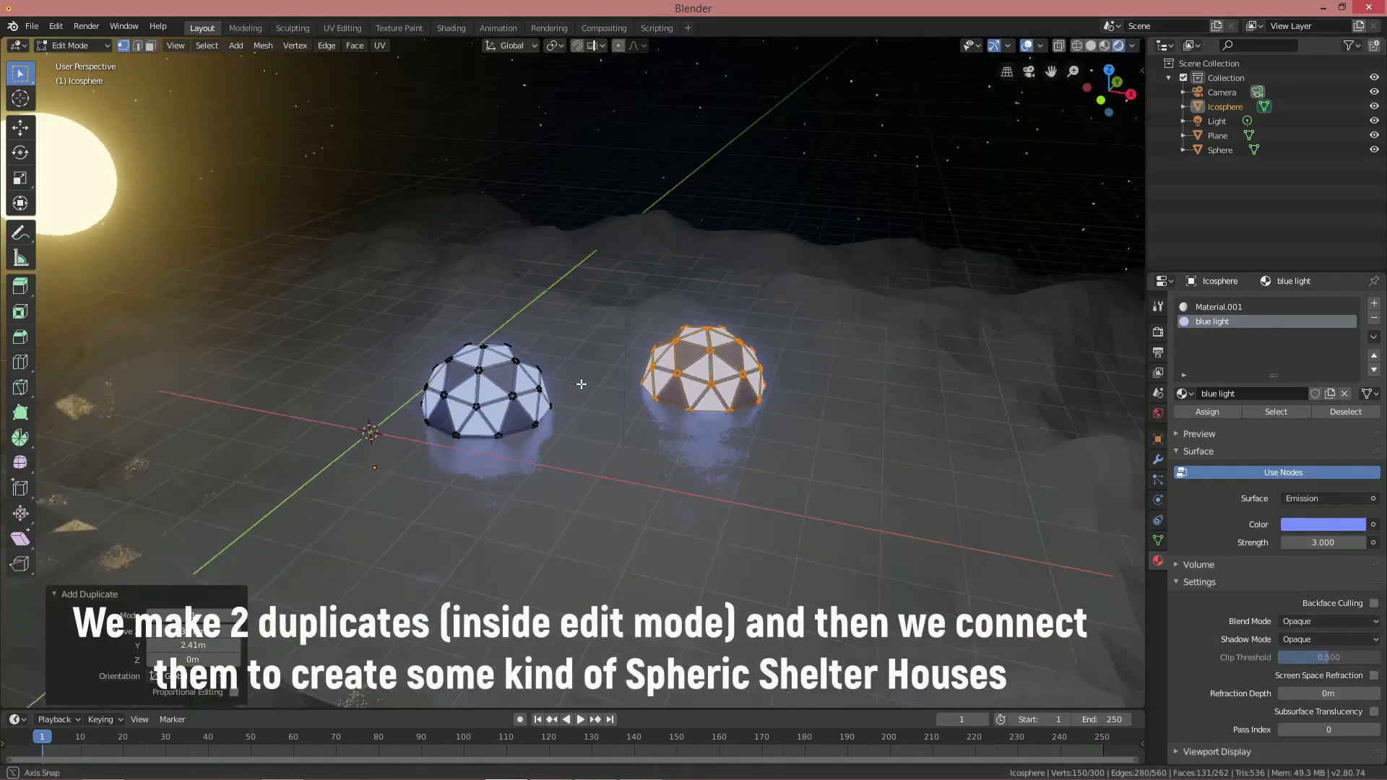
pyautogui.hotkey('shift', 'd')
pyautogui.hotkey('shift', 'z')
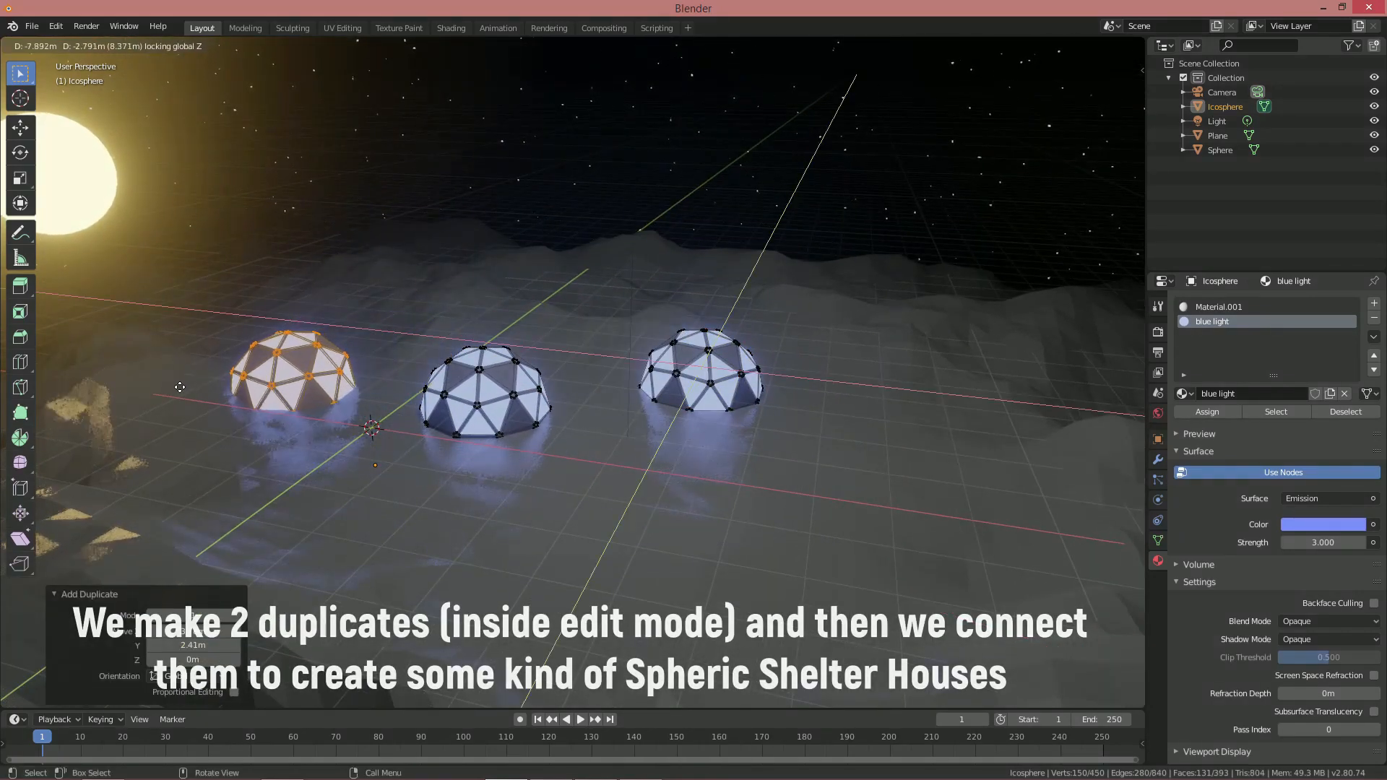
pyautogui.click(179, 352)
pyautogui.moveTo(394, 410); pyautogui.dragTo(513, 443, button='middle')
pyautogui.scroll(2, 417, 425)
pyautogui.hotkey('alt', 'a')
# Bridge the facing faces of the left and middle domes into a corridor
pyautogui.click(353, 432)
pyautogui.keyDown('shift'); pyautogui.click(610, 405); pyautogui.keyUp('shift')
pyautogui.moveTo(610, 405); pyautogui.dragTo(477, 376, button='middle')
pyautogui.rightClick(595, 437)
pyautogui.click(576, 541)
pyautogui.keyDown('shift'); pyautogui.moveTo(506, 405); pyautogui.dragTo(535, 433, button='middle'); pyautogui.keyUp('shift')
pyautogui.moveTo(621, 506); pyautogui.dragTo(433, 534, button='middle')
# Rotate the connected dome 27.9° around the Z axis
pyautogui.hotkey('alt', 'a')
pyautogui.keyDown('shift'); pyautogui.moveTo(441, 502); pyautogui.dragTo(541, 411, button='middle'); pyautogui.keyUp('shift')
pyautogui.press('l')
pyautogui.press('r')
pyautogui.press('z')
pyautogui.click(469, 416)
pyautogui.scroll(2, 542, 410)
pyautogui.hotkey('alt', 'a')
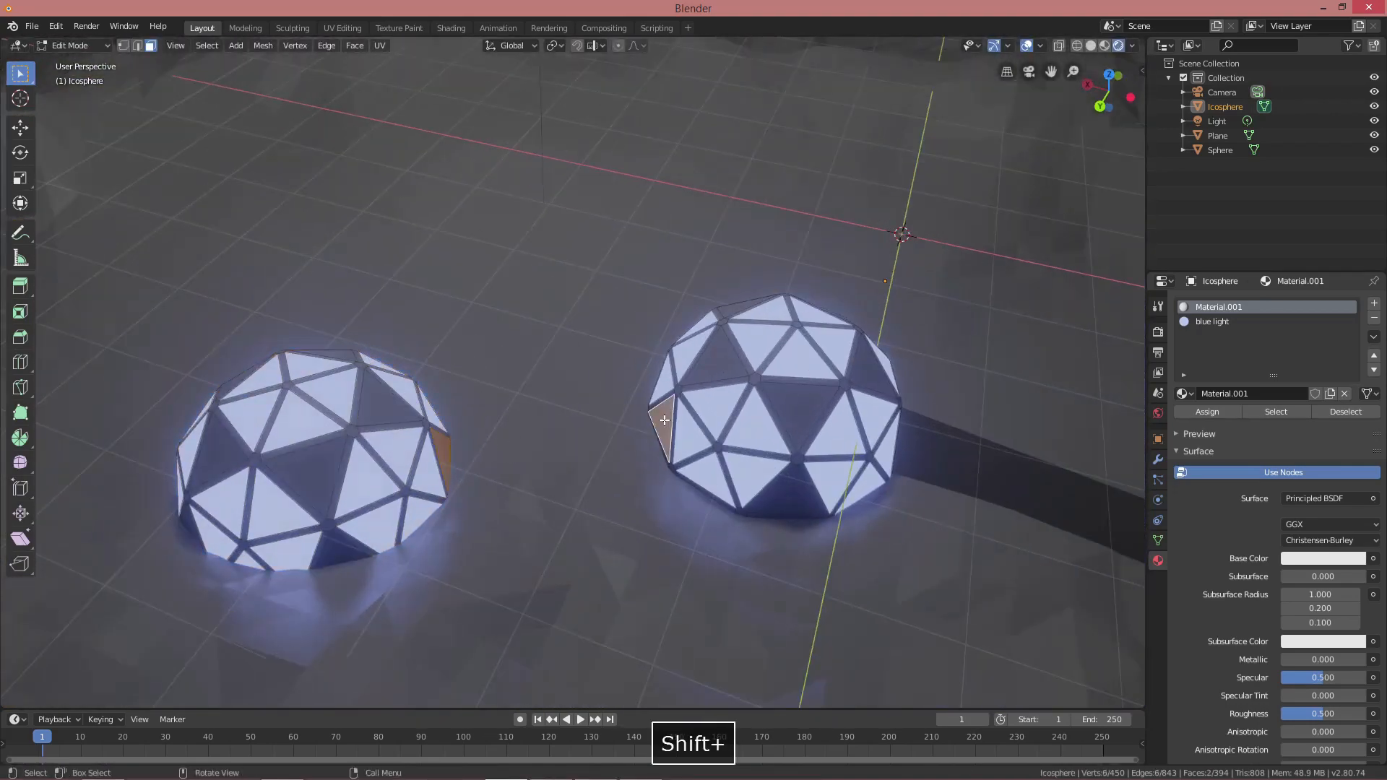
# Bridge the next pair of doorway faces into a second corridor
pyautogui.rightClick(628, 422)
pyautogui.click(627, 424)
pyautogui.scroll(-3, 627, 425)
pyautogui.moveTo(627, 424)
pyautogui.mouseDown(button='middle')
pyautogui.moveTo(703, 409)
pyautogui.moveTo(636, 405)
pyautogui.mouseUp(button='middle')
pyautogui.moveTo(636, 405)
pyautogui.keyDown('shift'); pyautogui.mouseDown(button='middle')
pyautogui.moveTo(619, 471)
pyautogui.moveTo(656, 422)
pyautogui.mouseUp(button='middle'); pyautogui.keyUp('shift')
pyautogui.scroll(2, 614, 434)
# Bevel the ridge edges of both corridors into wider strips
pyautogui.press('2')
pyautogui.click(415, 289)
pyautogui.keyDown('shift'); pyautogui.click(597, 462); pyautogui.keyUp('shift')
pyautogui.scroll(1, 656, 422)
pyautogui.click(680, 430)
# Assign the blue light material to the strip faces on both corridors
pyautogui.press('3')
pyautogui.keyDown('shift'); pyautogui.click(572, 499); pyautogui.keyUp('shift')
pyautogui.scroll(-3, 578, 495)
pyautogui.moveTo(578, 495); pyautogui.dragTo(661, 410, button='middle')
pyautogui.click(1215, 322)
pyautogui.click(1208, 411)
pyautogui.hotkey('alt', 'a')
pyautogui.scroll(2, 682, 362)
# Return to Object Mode with nothing selected, viewing the empty ground
pyautogui.press('Tab')
pyautogui.hotkey('alt', 'a')
pyautogui.scroll(-3, 635, 427)
pyautogui.scroll(1, 640, 424)
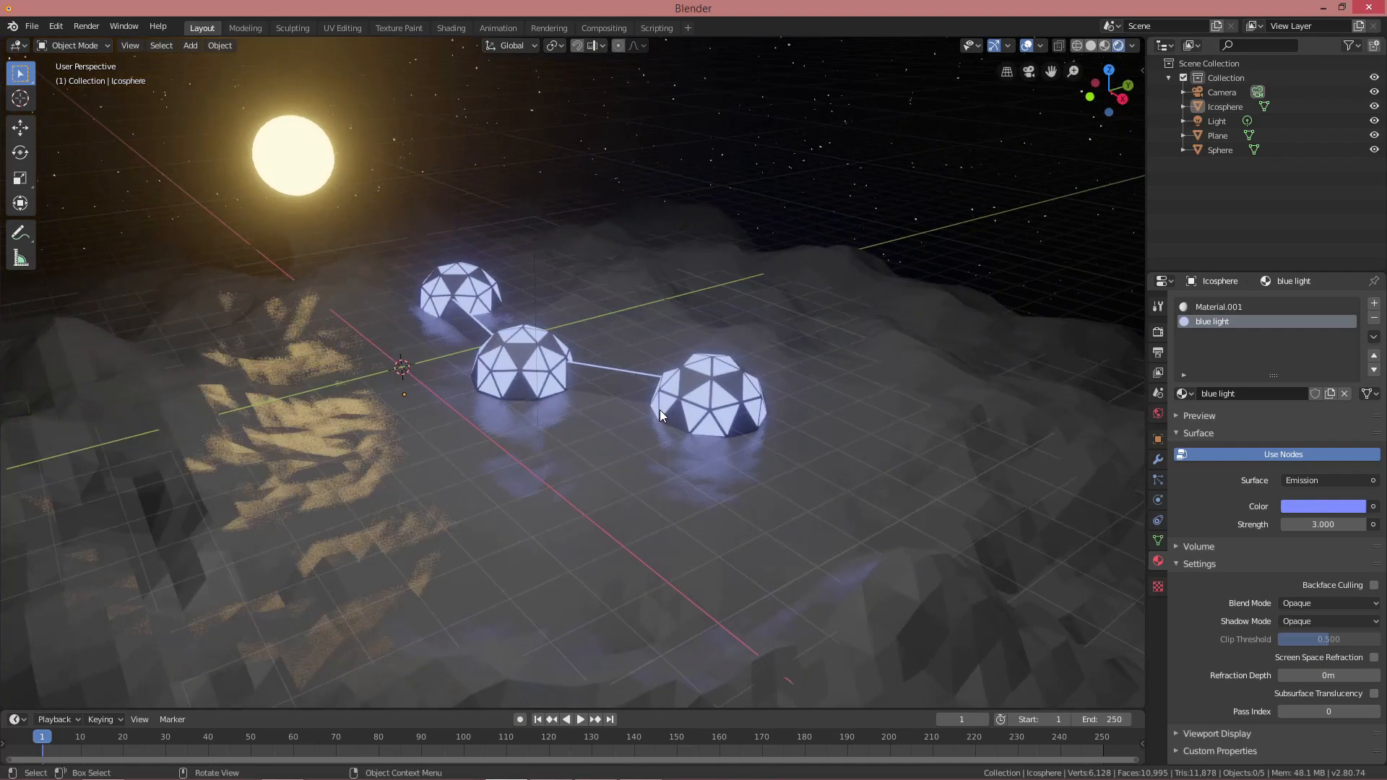
pyautogui.scroll(4, 582, 401)
pyautogui.keyDown('shift'); pyautogui.moveTo(582, 401); pyautogui.dragTo(632, 463, button='middle'); pyautogui.keyUp('shift')
# Add a cube, shrink it to 0.177 and lower it onto the ground
pyautogui.hotkey('shift', 'a')
pyautogui.click(666, 359)
pyautogui.press('Tab')
pyautogui.moveTo(665, 358); pyautogui.dragTo(628, 344, button='middle')
pyautogui.press('s')
pyautogui.click(613, 383)
pyautogui.scroll(5, 629, 344)
pyautogui.press('g')
pyautogui.press('z')
pyautogui.click(622, 477)
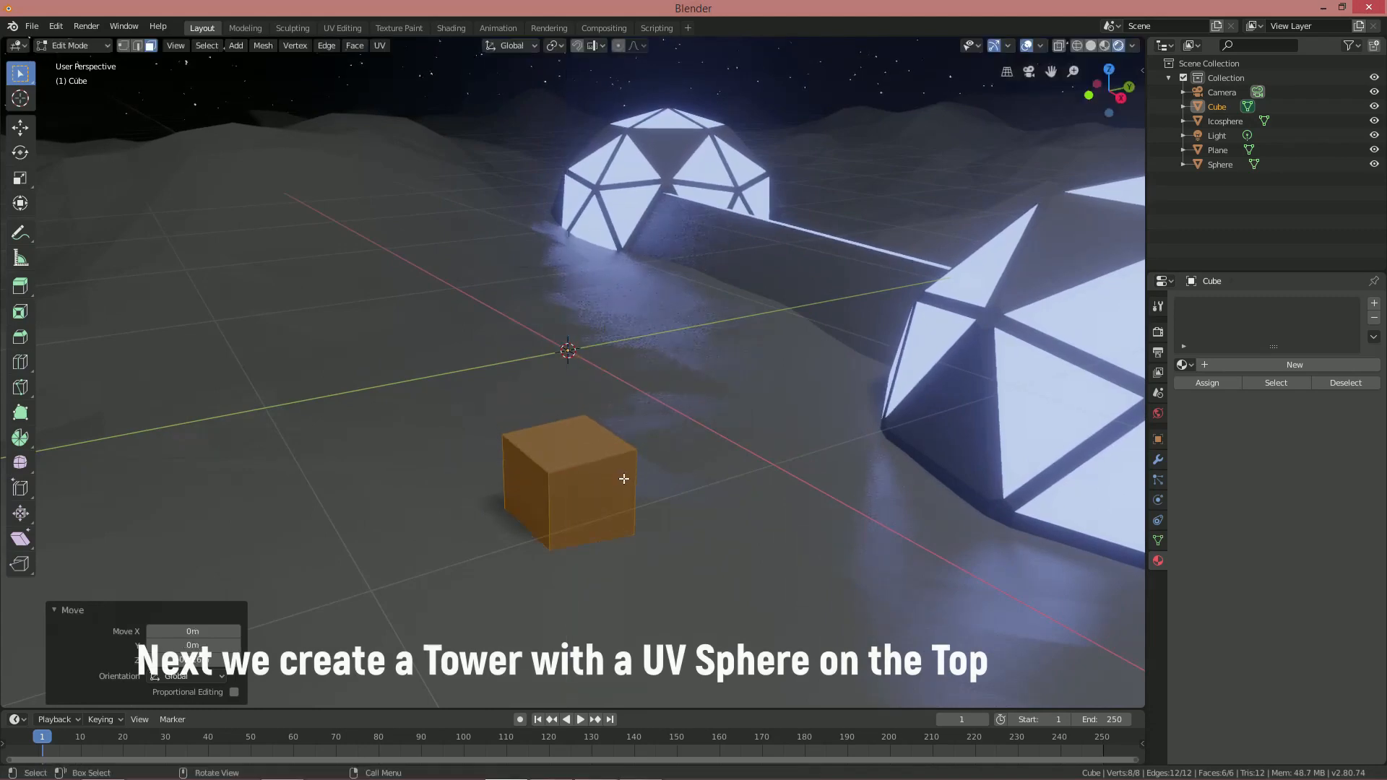
# Move the cube's top face down to flatten it into a slab
pyautogui.moveTo(622, 477); pyautogui.dragTo(609, 461, button='middle')
pyautogui.click(607, 446)
pyautogui.press('g')
pyautogui.press('z')
pyautogui.click(659, 501)
pyautogui.moveTo(659, 501); pyautogui.dragTo(622, 503, button='middle')
pyautogui.moveTo(623, 503); pyautogui.dragTo(578, 535)
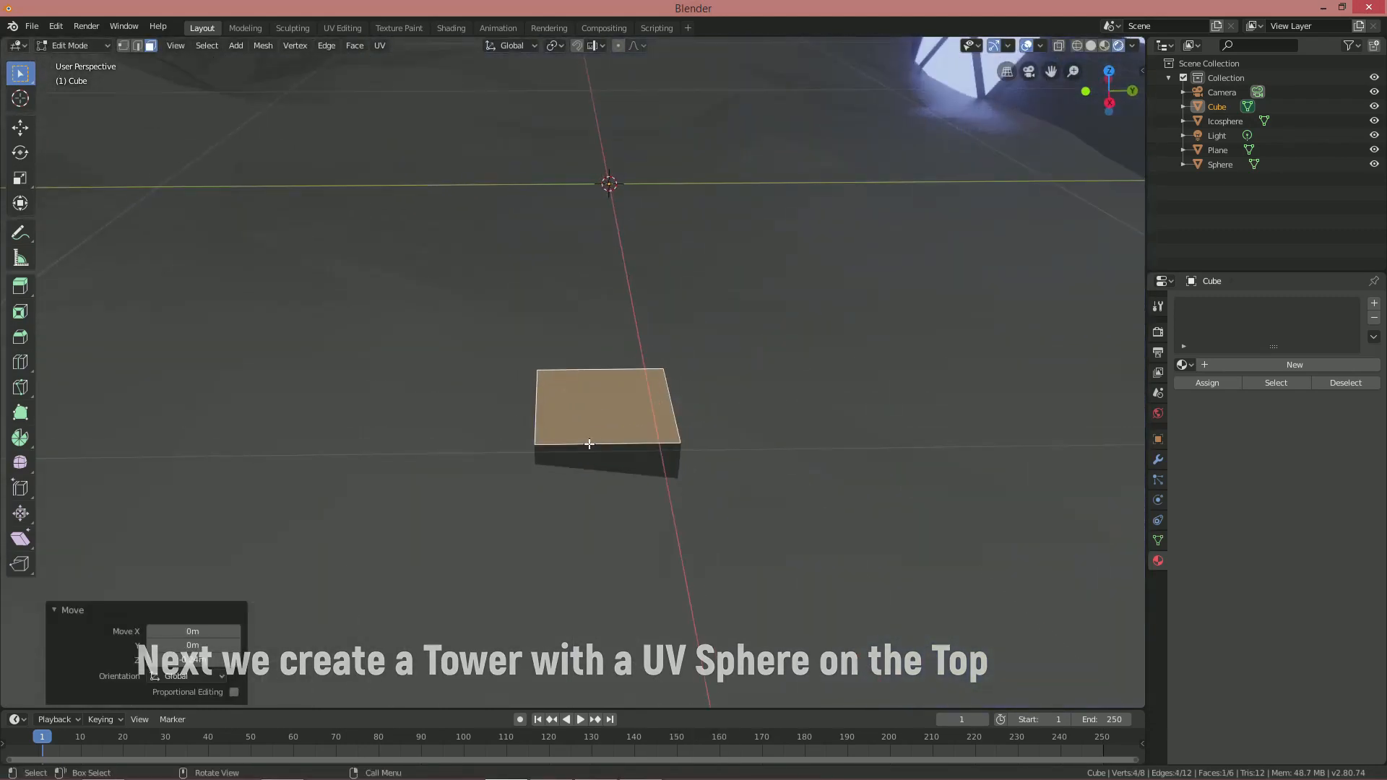
# Add two loop cuts across the slab in each direction
pyautogui.hotkey('alt', 'a')
pyautogui.hotkey('ctrl', 'r')
pyautogui.scroll(1, 625, 378)
pyautogui.press('Return')
pyautogui.press('Return')
pyautogui.moveTo(628, 383); pyautogui.dragTo(576, 375, button='middle')
pyautogui.hotkey('ctrl', 'r')
pyautogui.press('Return')
pyautogui.press('Return')
pyautogui.press('3')
# Inset the four corner faces and extrude them upward into pillars
pyautogui.press('i')
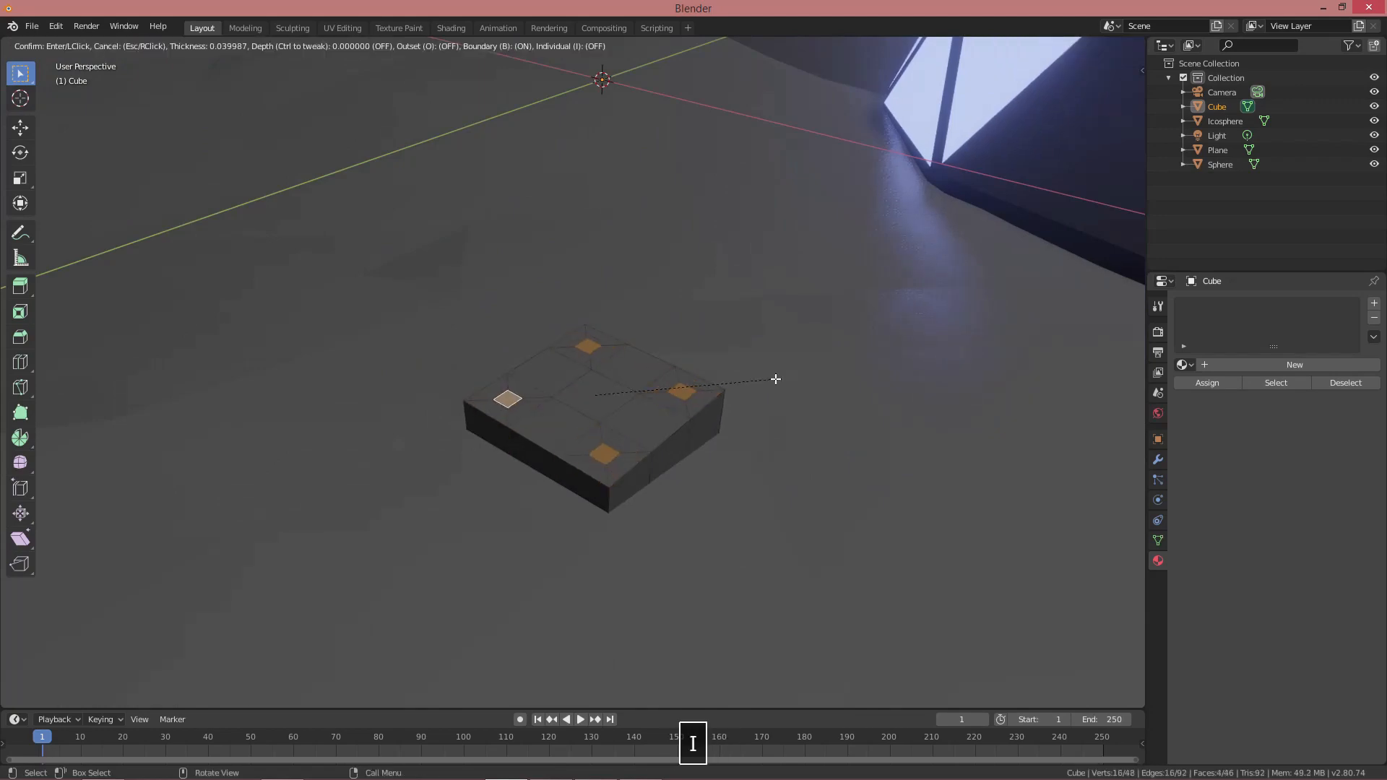
pyautogui.click(735, 375)
pyautogui.moveTo(734, 375); pyautogui.dragTo(628, 417, button='middle')
pyautogui.press('e')
pyautogui.click(682, 247)
# Raise the pillar tops 1.15 m and scale them inward together
pyautogui.moveTo(681, 247); pyautogui.dragTo(692, 211, button='middle')
pyautogui.scroll(-4, 691, 211)
pyautogui.press('g')
pyautogui.press('z')
pyautogui.click(700, 93)
pyautogui.keyDown('shift'); pyautogui.moveTo(700, 93); pyautogui.dragTo(683, 303, button='middle'); pyautogui.keyUp('shift')
pyautogui.moveTo(683, 303); pyautogui.dragTo(668, 343, button='middle')
pyautogui.press('s')
pyautogui.click(640, 304)
# Snap the 3D cursor to the pillar tops and add a UV sphere there
pyautogui.hotkey('shift', 's')
pyautogui.click(614, 377)
pyautogui.hotkey('shift', 'a')
pyautogui.click(534, 370)
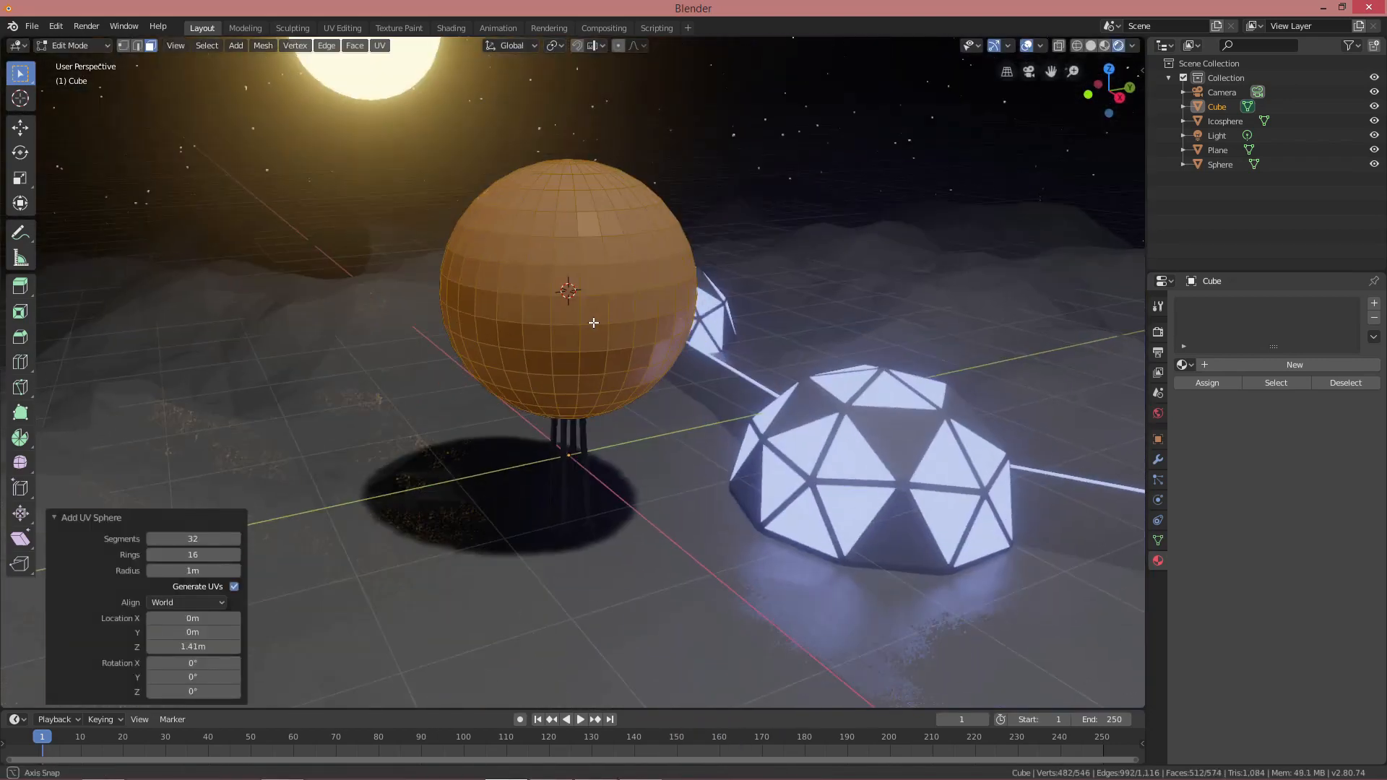
# Shrink the sphere to 0.209 and bevel its middle edge loop into a band
pyautogui.press('s')
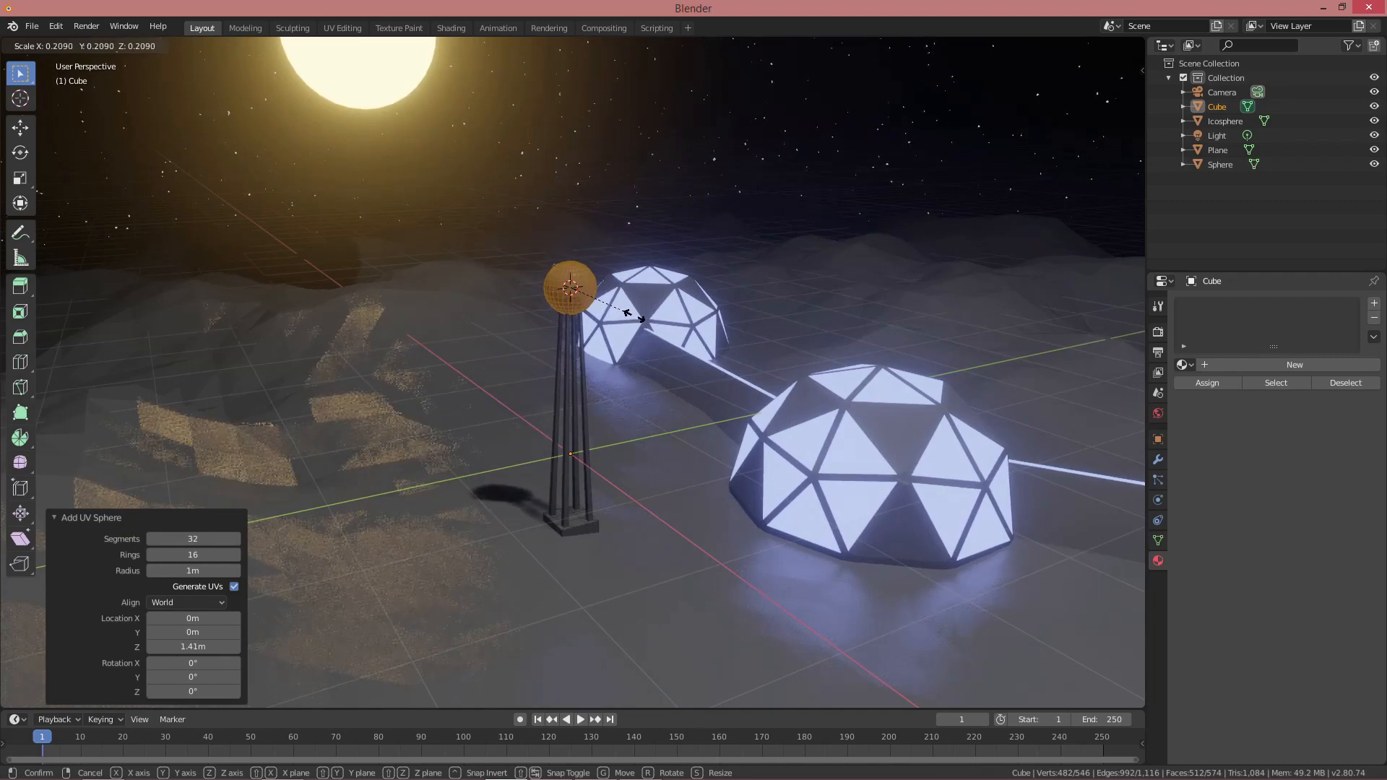
pyautogui.click(635, 316)
pyautogui.moveTo(634, 316)
pyautogui.mouseDown(button='middle')
pyautogui.moveTo(665, 316)
pyautogui.moveTo(623, 334)
pyautogui.mouseUp(button='middle')
pyautogui.scroll(5, 623, 334)
pyautogui.keyDown('shift'); pyautogui.moveTo(623, 334); pyautogui.dragTo(606, 357, button='middle'); pyautogui.keyUp('shift')
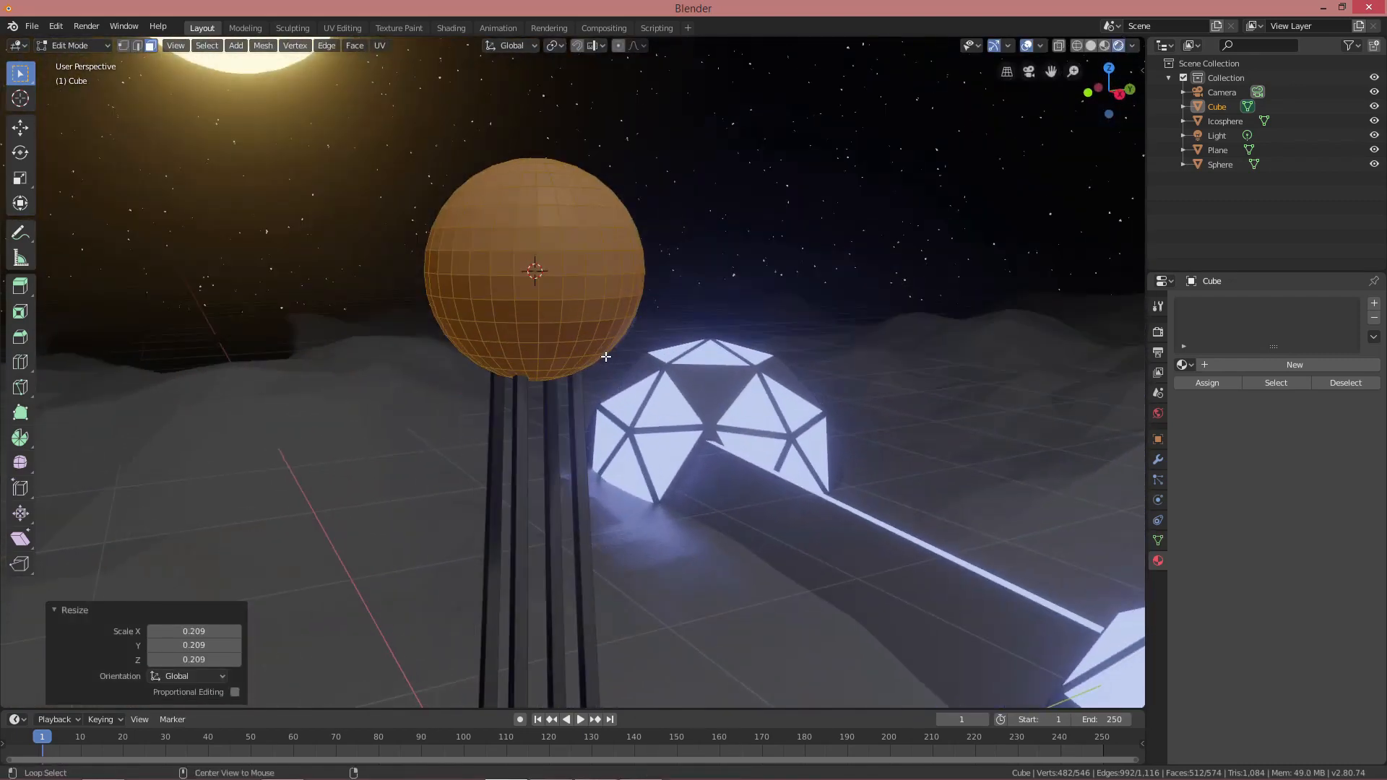
pyautogui.hotkey('alt', 'a')
pyautogui.scroll(2, 601, 318)
pyautogui.keyDown('shift'); pyautogui.moveTo(600, 289); pyautogui.dragTo(594, 335, button='middle'); pyautogui.keyUp('shift')
pyautogui.hotkey('ctrl', 'b')
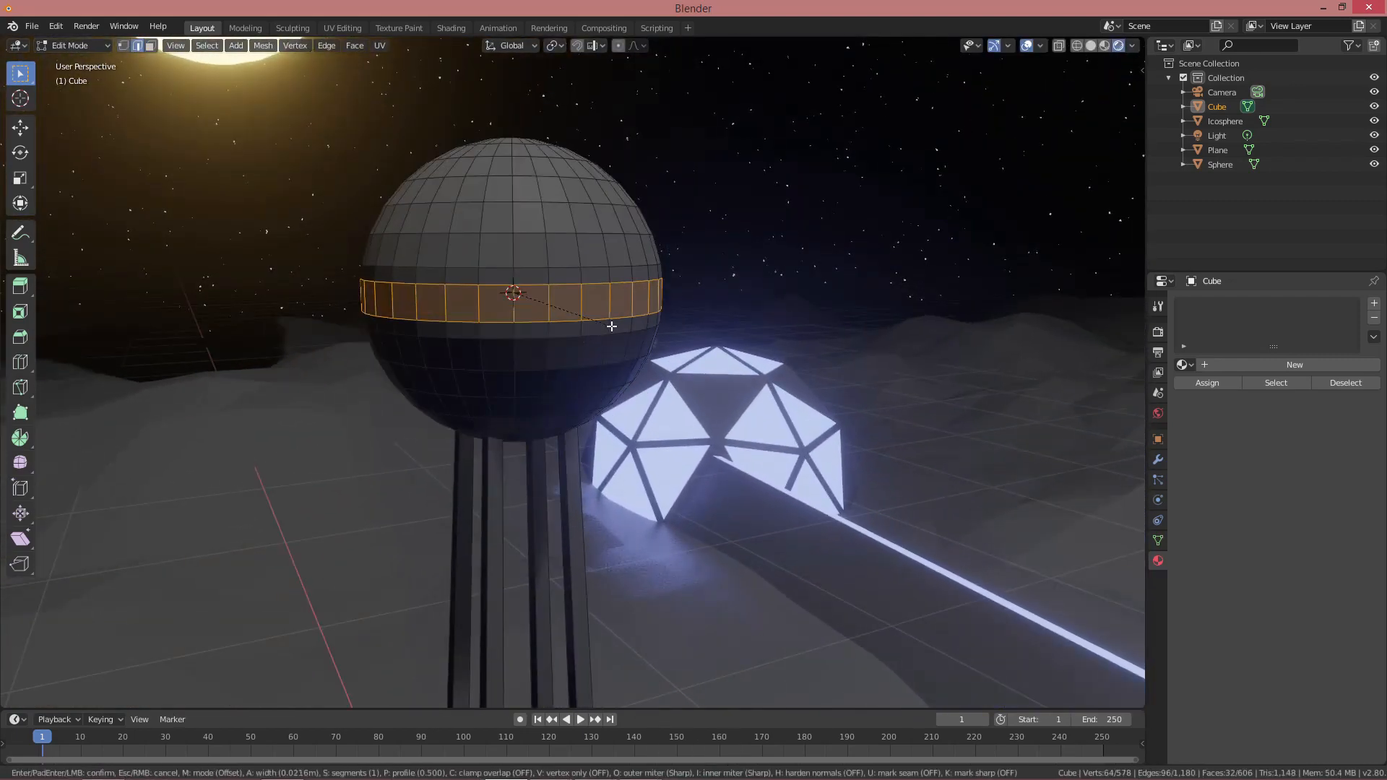
pyautogui.click(653, 347)
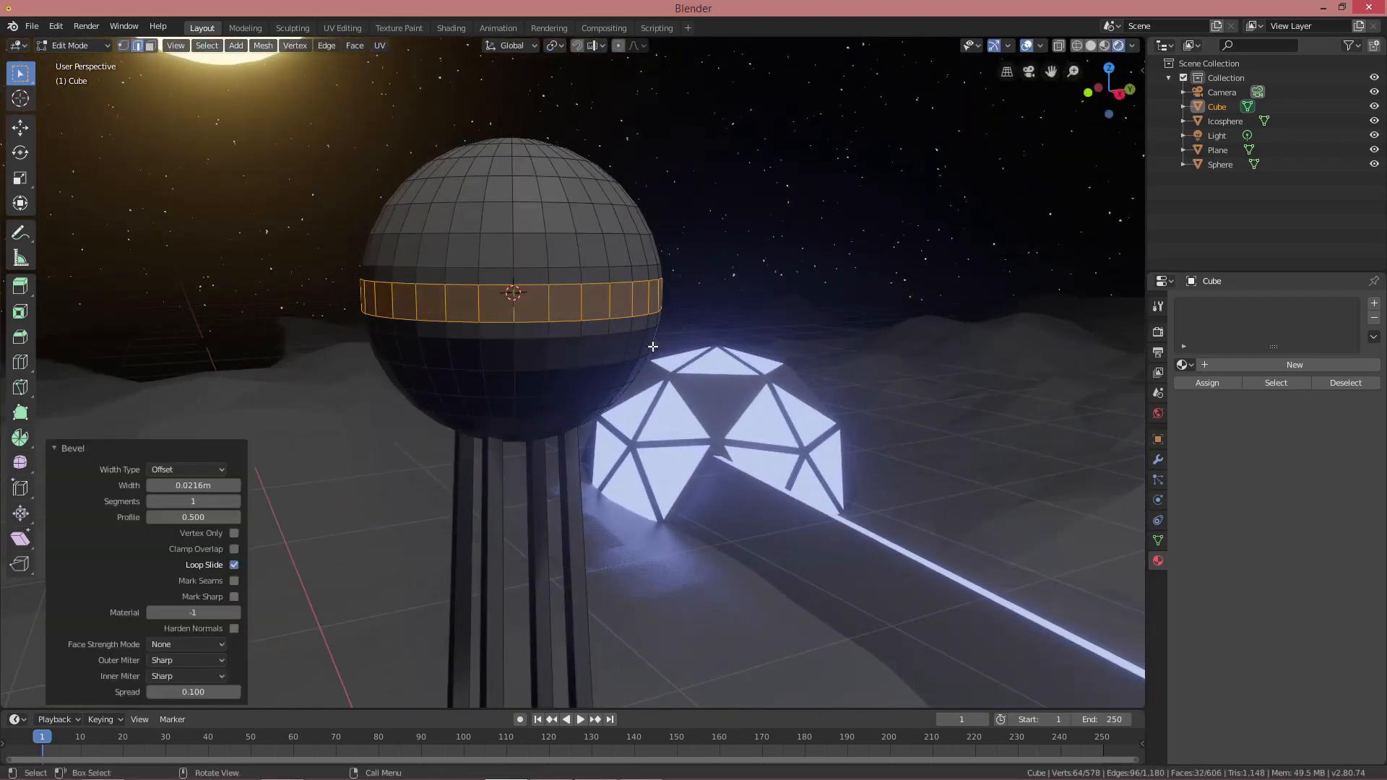
# Add a second material slot and assign the blue light material to the band
pyautogui.click(1238, 366)
pyautogui.click(1375, 304)
pyautogui.click(1320, 395)
pyautogui.click(1186, 394)
pyautogui.click(1211, 415)
pyautogui.click(1211, 414)
pyautogui.scroll(-3, 838, 383)
pyautogui.moveTo(838, 383); pyautogui.dragTo(779, 421, button='middle')
pyautogui.scroll(-7, 831, 393)
pyautogui.hotkey('alt', 'a')
pyautogui.keyDown('shift'); pyautogui.moveTo(726, 466); pyautogui.dragTo(730, 401, button='middle'); pyautogui.keyUp('shift')
pyautogui.scroll(6, 729, 402)
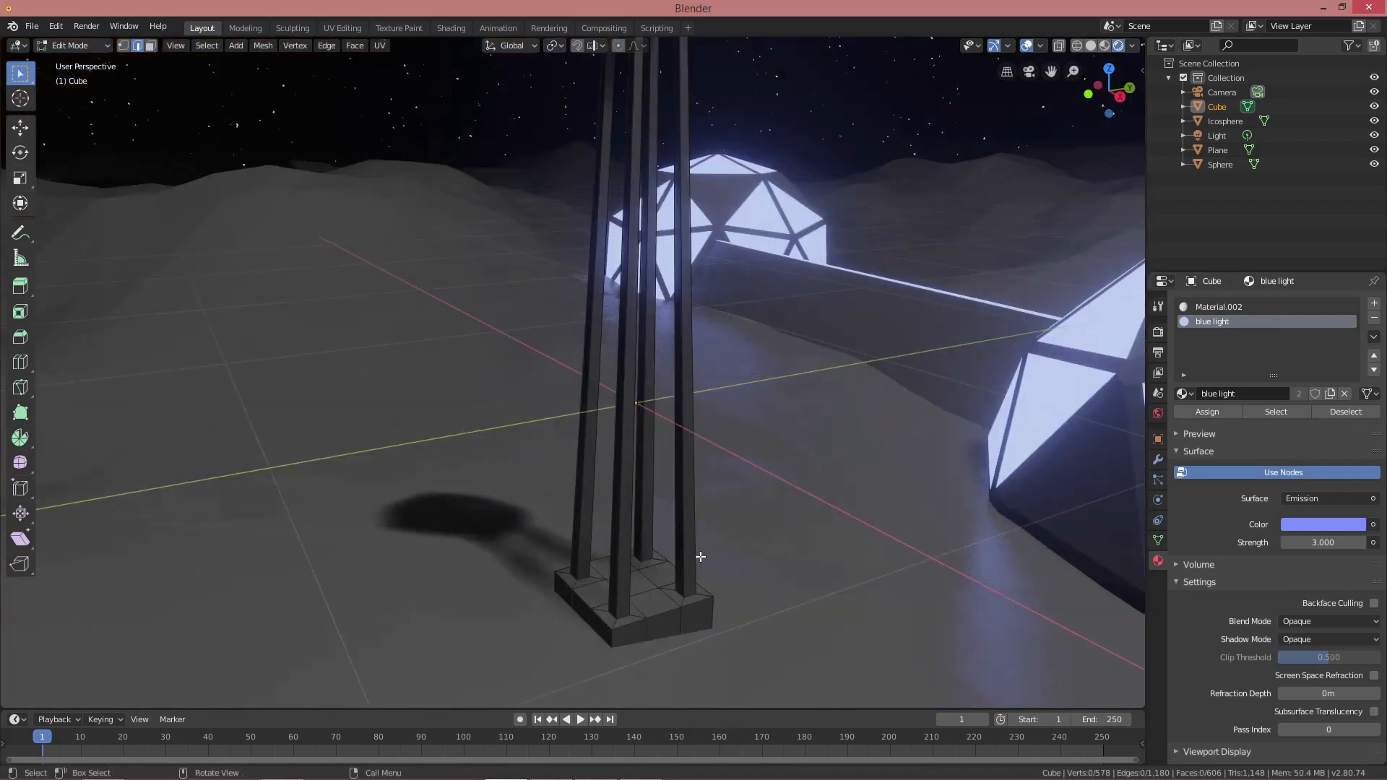
# Return to Object Mode and select the tower
pyautogui.scroll(-4, 691, 549)
pyautogui.moveTo(684, 545); pyautogui.dragTo(649, 496, button='middle')
pyautogui.press('Tab')
pyautogui.hotkey('alt', 'a')
pyautogui.scroll(-1, 682, 495)
pyautogui.scroll(-3, 687, 493)
pyautogui.moveTo(649, 496)
pyautogui.keyDown('shift'); pyautogui.mouseDown(button='middle')
pyautogui.moveTo(639, 531)
pyautogui.moveTo(675, 496)
pyautogui.moveTo(651, 512)
pyautogui.mouseUp(button='middle'); pyautogui.keyUp('shift')
pyautogui.click(594, 404)
pyautogui.scroll(-1, 722, 478)
pyautogui.moveTo(722, 478); pyautogui.dragTo(671, 506, button='middle')
pyautogui.scroll(-1, 670, 506)
# Move the tower behind the domes and lift it 0.506 m
pyautogui.press('g')
pyautogui.hotkey('shift', 'z')
pyautogui.click(1058, 465)
pyautogui.press('g')
pyautogui.press('z')
pyautogui.click(1056, 453)
# Shift the tower to a new ground position and lift it 0.351 m
pyautogui.moveTo(852, 499); pyautogui.dragTo(904, 491, button='middle')
pyautogui.keyDown('shift'); pyautogui.moveTo(903, 491); pyautogui.dragTo(728, 506, button='middle'); pyautogui.keyUp('shift')
pyautogui.scroll(4, 727, 466)
pyautogui.press('g')
pyautogui.hotkey('shift', 'z')
pyautogui.click(842, 483)
pyautogui.press('g')
pyautogui.press('z')
pyautogui.click(856, 434)
# Lower the tower onto the ground in its final spot and deselect it
pyautogui.moveTo(1005, 498); pyautogui.dragTo(773, 458, button='middle')
pyautogui.press('KP_Decimal')
pyautogui.press('g')
pyautogui.press('y')
pyautogui.press('g')
pyautogui.press('z')
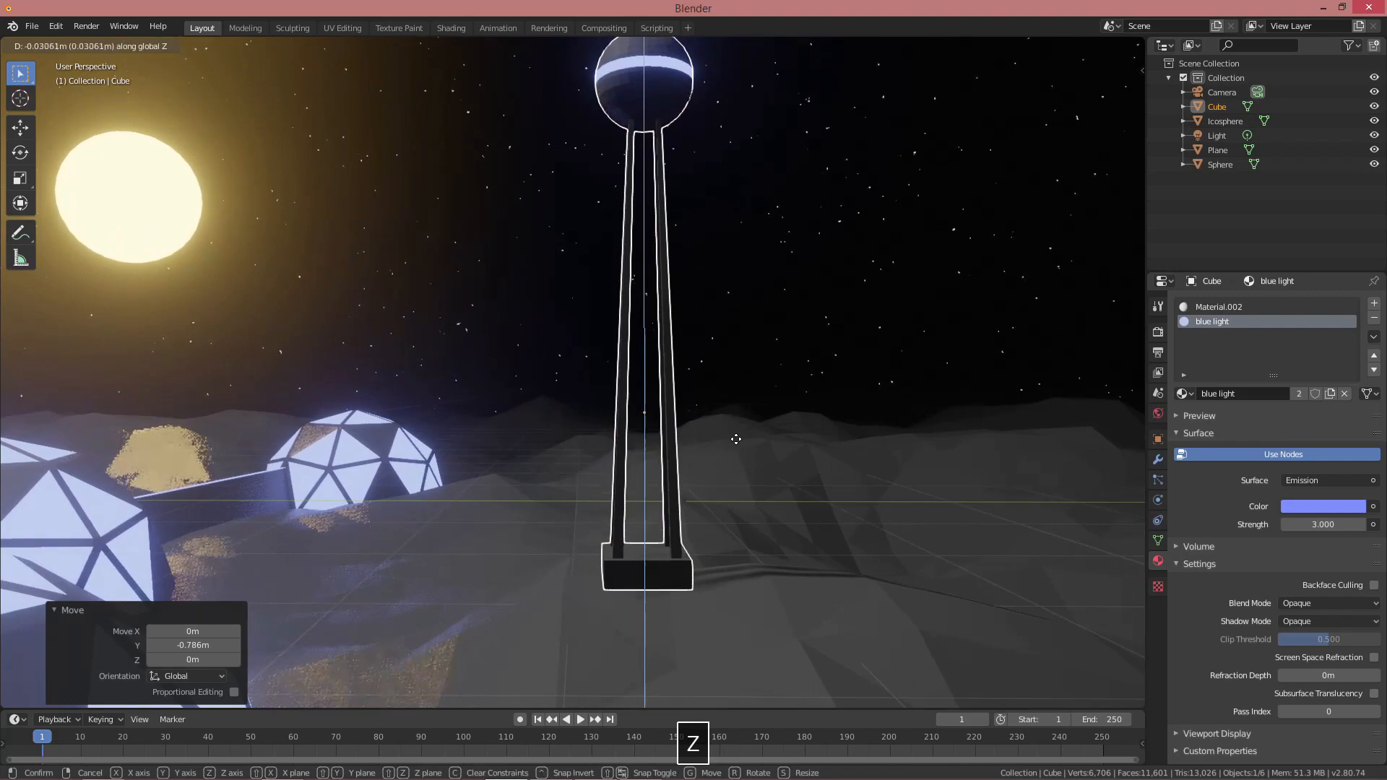
pyautogui.click(699, 457)
pyautogui.moveTo(700, 456); pyautogui.dragTo(759, 474, button='middle')
pyautogui.scroll(-4, 762, 510)
pyautogui.hotkey('alt', 'a')
pyautogui.scroll(-3, 707, 462)
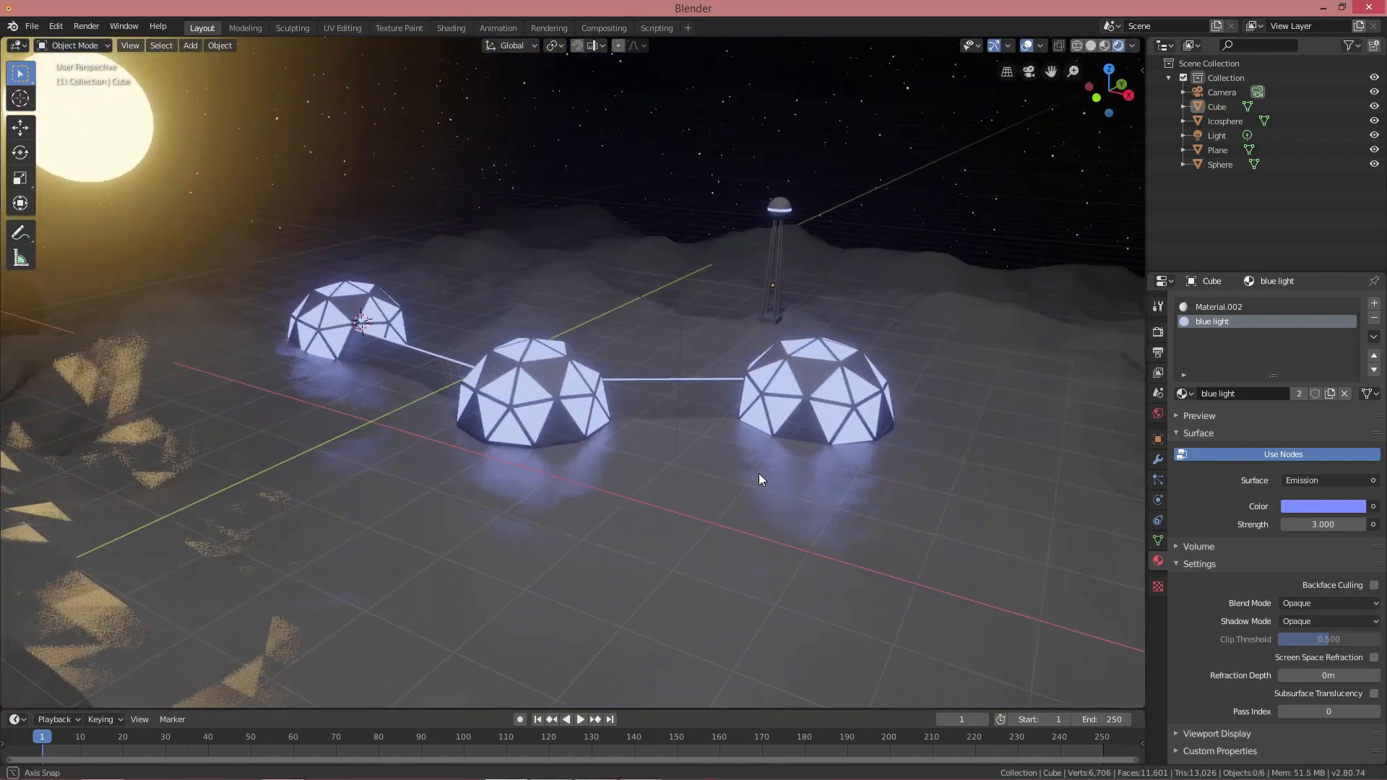
# Return the 3D cursor to the world origin
pyautogui.hotkey('shift', 's')
pyautogui.click(605, 498)
pyautogui.scroll(4, 604, 499)
pyautogui.keyDown('shift'); pyautogui.moveTo(604, 499); pyautogui.dragTo(715, 496, button='middle'); pyautogui.keyUp('shift')
# Add a UV sphere at the origin and view it from the side
pyautogui.hotkey('shift', 'a')
pyautogui.moveTo(716, 497)
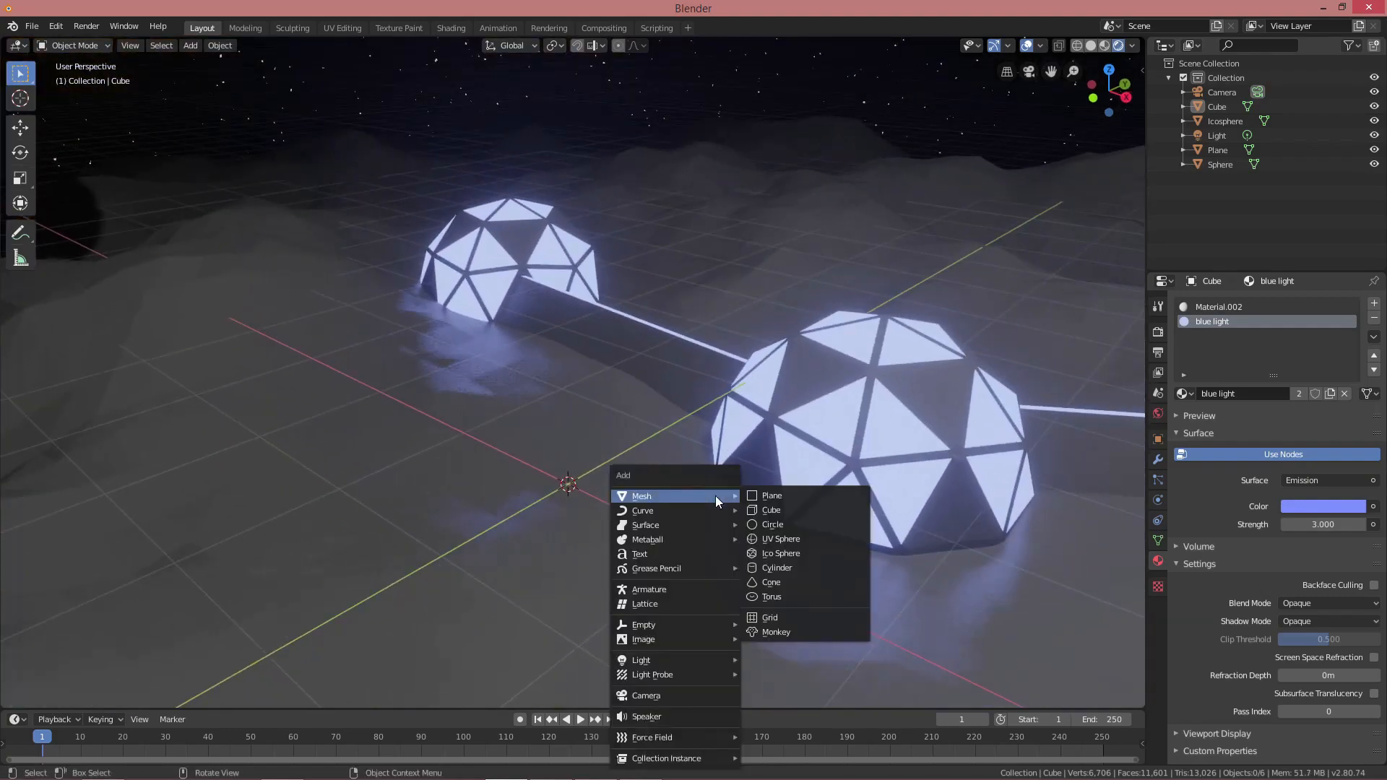
pyautogui.click(780, 539)
pyautogui.moveTo(675, 488); pyautogui.dragTo(845, 492, button='middle')
# Delete the sphere's upper-half vertices in wireframe to leave a bowl
pyautogui.press('Tab')
pyautogui.hotkey('shift', 'z')
pyautogui.press('1')
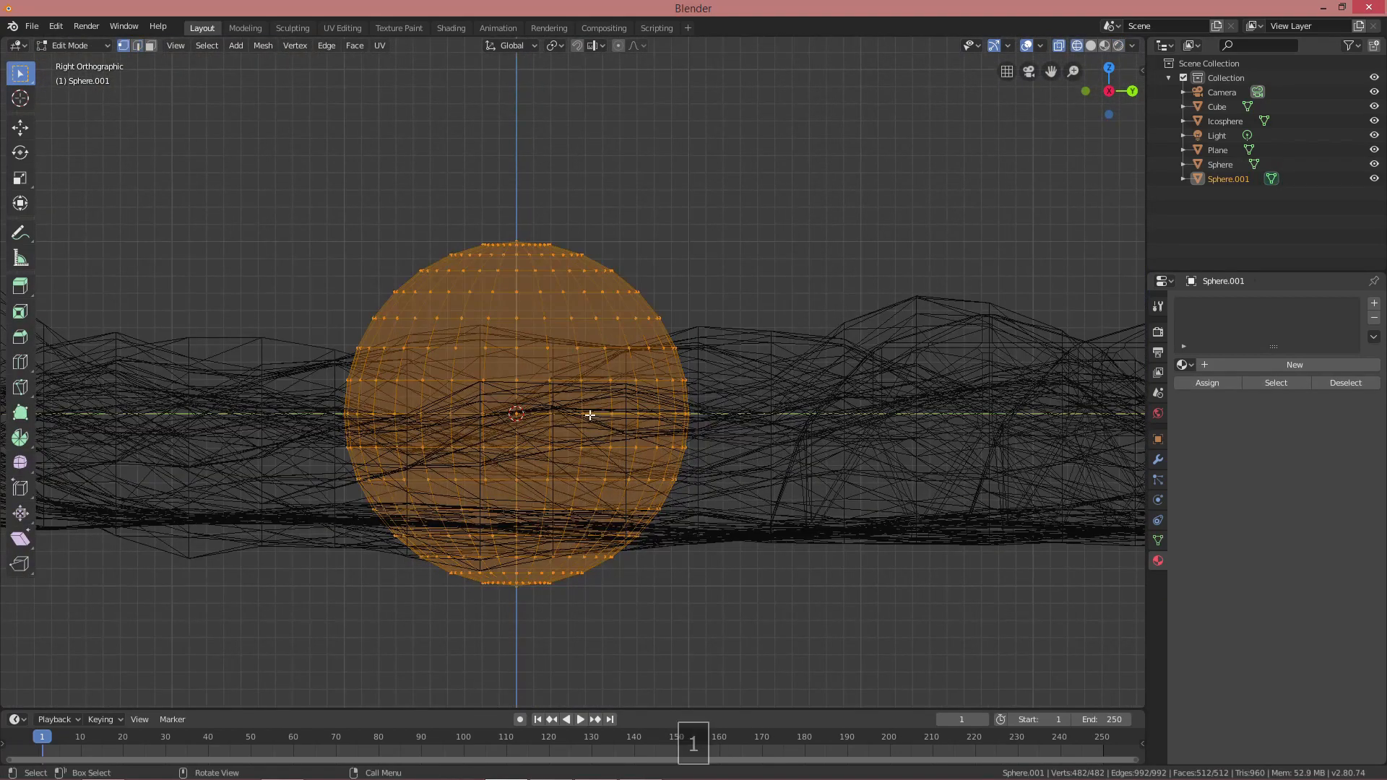
pyautogui.hotkey('alt', 'a')
pyautogui.moveTo(284, 192); pyautogui.dragTo(725, 422)
pyautogui.press('x')
pyautogui.click(719, 417)
pyautogui.hotkey('shift', 'z')
pyautogui.moveTo(623, 394); pyautogui.dragTo(594, 354, button='middle')
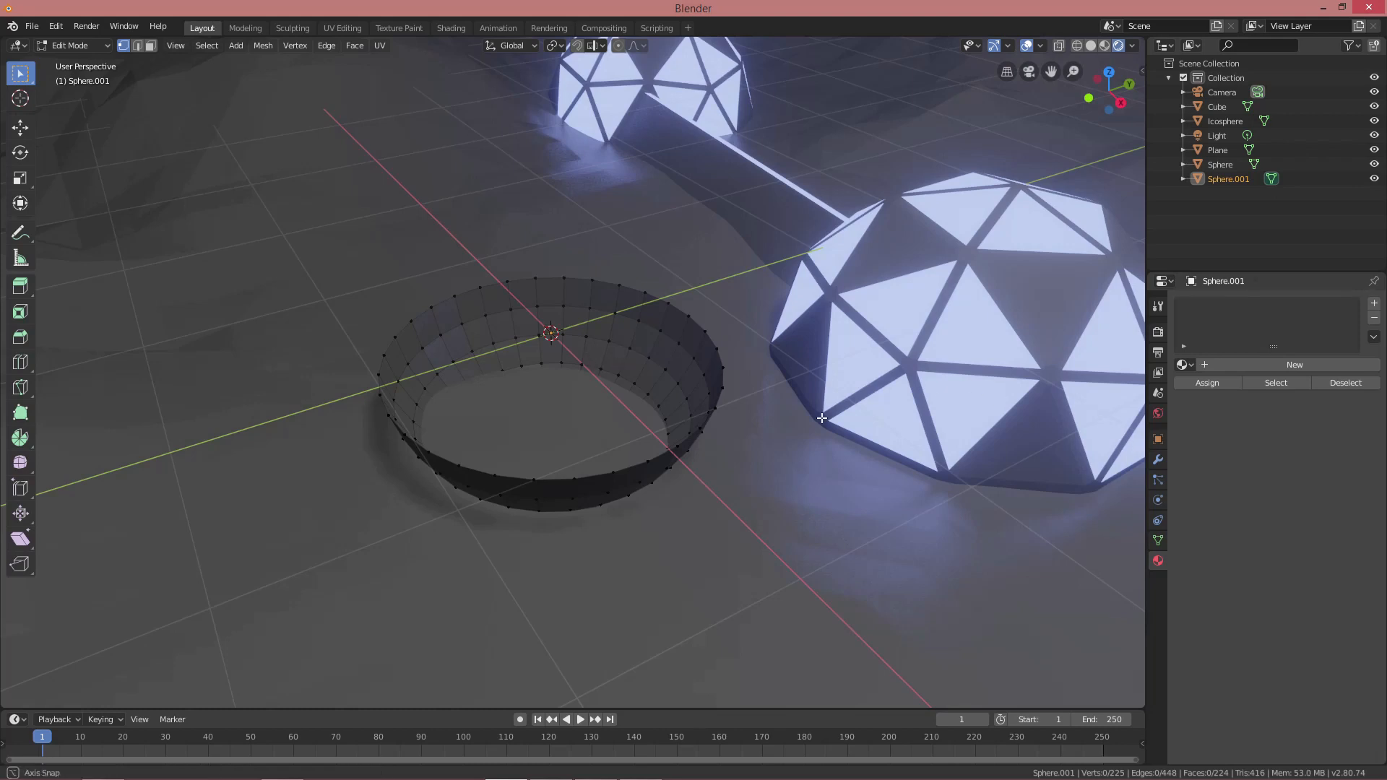
# Add a Solidify modifier giving the bowl a 0.06 m thick wall
pyautogui.press('Tab')
pyautogui.click(1159, 460)
pyautogui.click(1237, 303)
pyautogui.click(1091, 523)
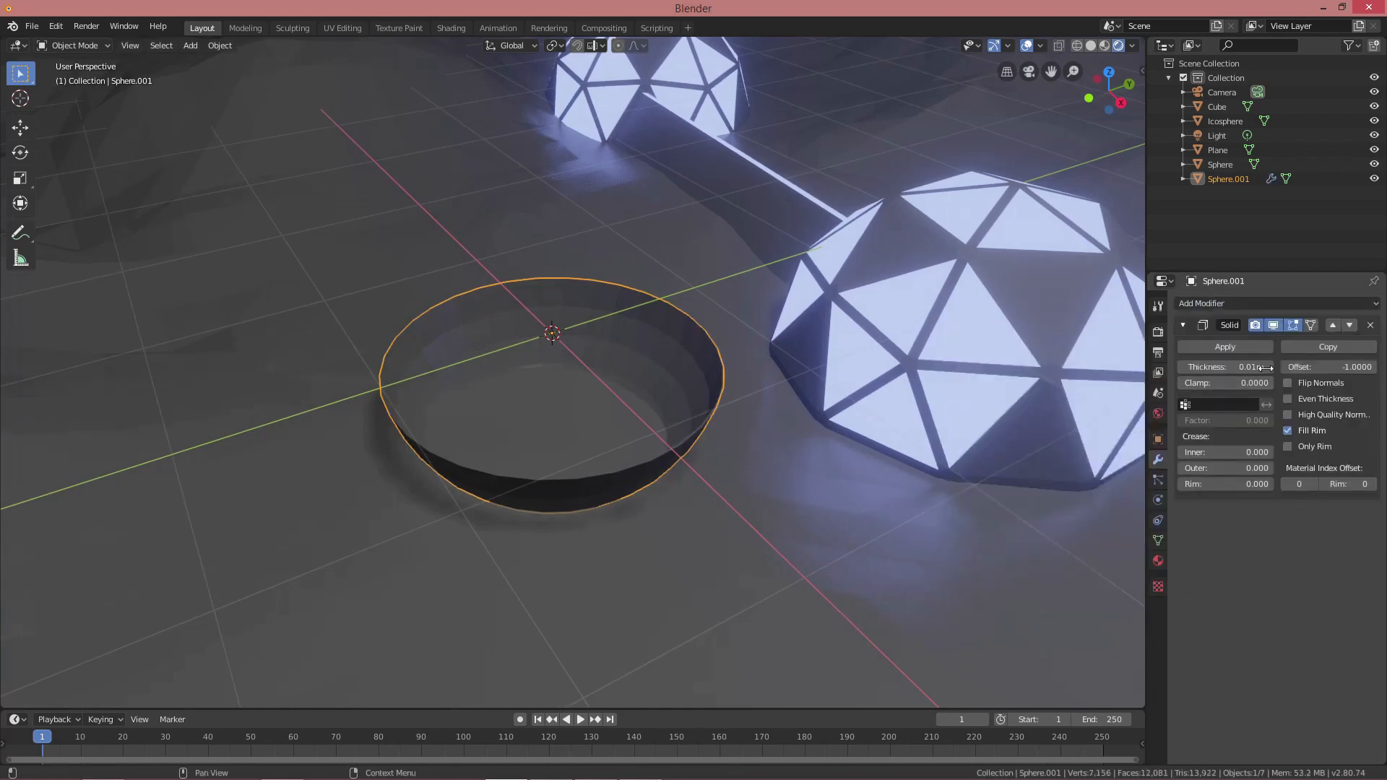
pyautogui.moveTo(1266, 369); pyautogui.dragTo(1293, 369)
# Snap the 3D cursor to the bowl's bottom vertex
pyautogui.press('Tab')
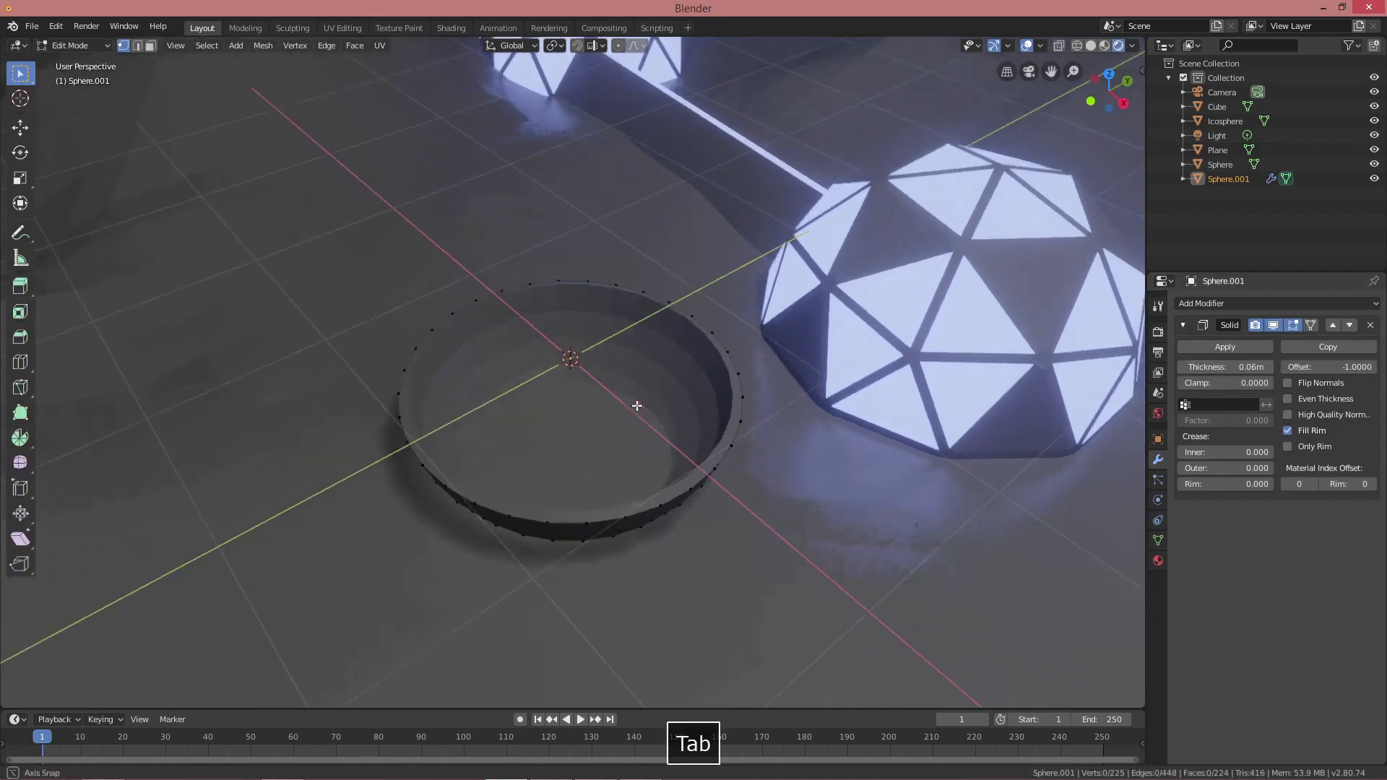
pyautogui.hotkey('shift', 'z')
pyautogui.scroll(3, 593, 499)
pyautogui.click(567, 524)
pyautogui.scroll(-1, 605, 505)
pyautogui.moveTo(607, 505); pyautogui.dragTo(605, 490, button='middle')
pyautogui.hotkey('shift', 's')
pyautogui.hotkey('shift', 's')
pyautogui.click(562, 593)
pyautogui.press('Tab')
pyautogui.hotkey('shift', 'z')
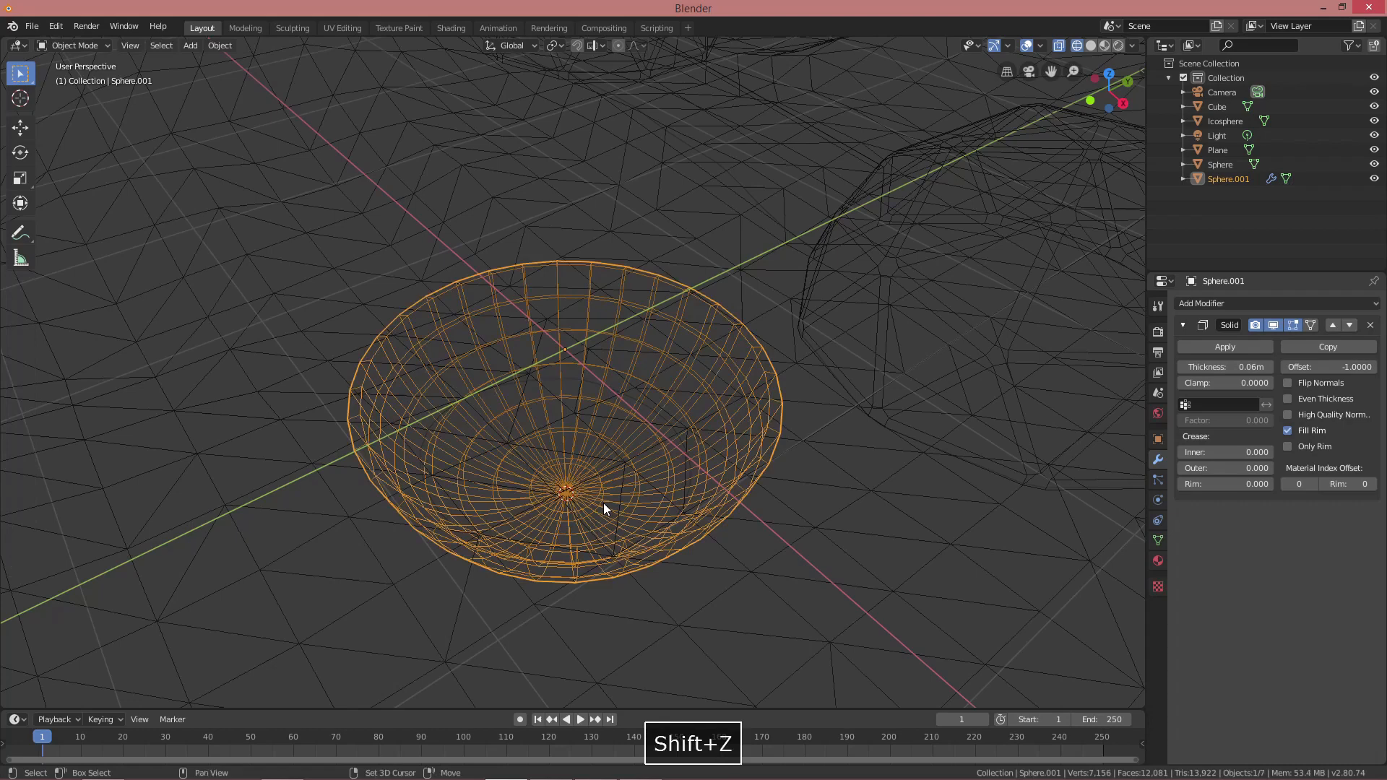
pyautogui.moveTo(632, 448); pyautogui.dragTo(656, 459, button='middle')
pyautogui.hotkey('shift', 'a')
# Add a cylinder at the bowl's bottom and thin its width to 0.031
pyautogui.moveTo(661, 456)
pyautogui.click(722, 523)
pyautogui.scroll(-3, 711, 478)
pyautogui.press('Tab')
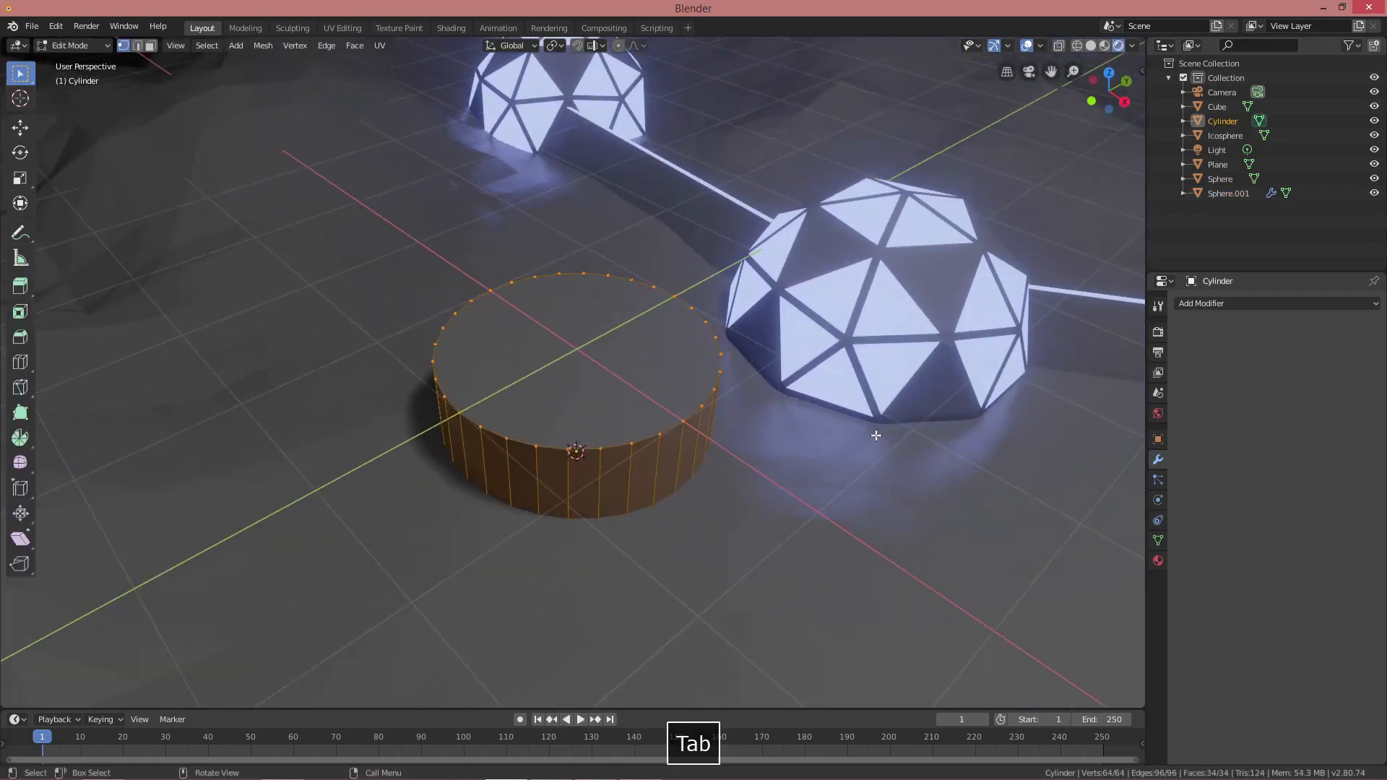
pyautogui.press('s')
pyautogui.hotkey('shift', 'z')
pyautogui.click(584, 446)
# Box-select the rod's top vertices and raise them 1.02 m
pyautogui.moveTo(584, 446)
pyautogui.mouseDown(button='middle')
pyautogui.moveTo(604, 399)
pyautogui.moveTo(578, 458)
pyautogui.moveTo(571, 394)
pyautogui.mouseUp(button='middle')
pyautogui.scroll(5, 576, 451)
pyautogui.hotkey('shift', 'z')
pyautogui.moveTo(571, 433)
pyautogui.keyDown('shift'); pyautogui.mouseDown(button='middle')
pyautogui.moveTo(578, 545)
pyautogui.moveTo(597, 455)
pyautogui.mouseUp(button='middle'); pyautogui.keyUp('shift')
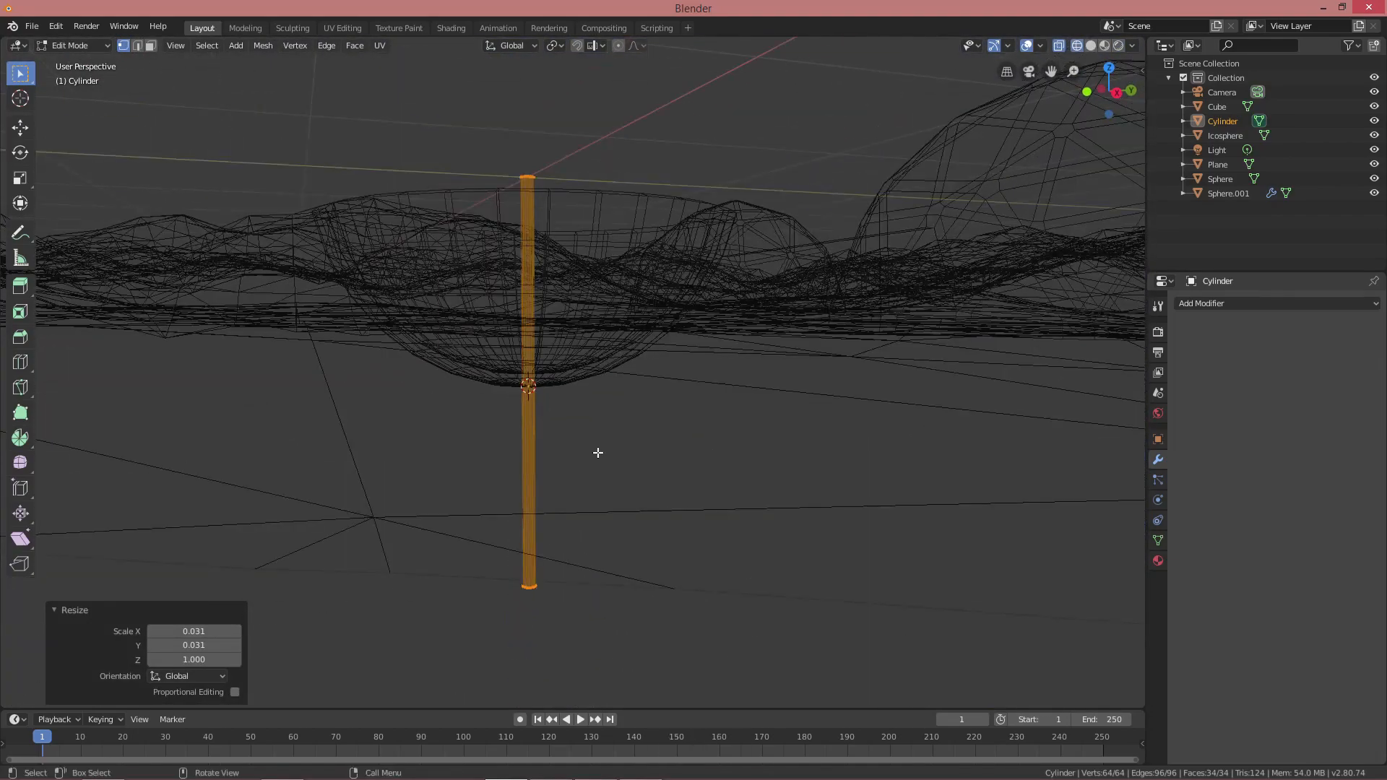
pyautogui.hotkey('alt', 'a')
pyautogui.press('b')
pyautogui.click(631, 388)
pyautogui.press('KP_3')
pyautogui.scroll(6, 622, 383)
pyautogui.moveTo(332, 367)
pyautogui.keyDown('shift'); pyautogui.mouseDown(button='middle')
pyautogui.moveTo(619, 455)
pyautogui.moveTo(693, 524)
pyautogui.moveTo(625, 486)
pyautogui.moveTo(634, 468)
pyautogui.mouseUp(button='middle'); pyautogui.keyUp('shift')
pyautogui.scroll(-2, 641, 484)
pyautogui.scroll(-3, 643, 480)
pyautogui.hotkey('shift', 'z')
pyautogui.press('Tab')
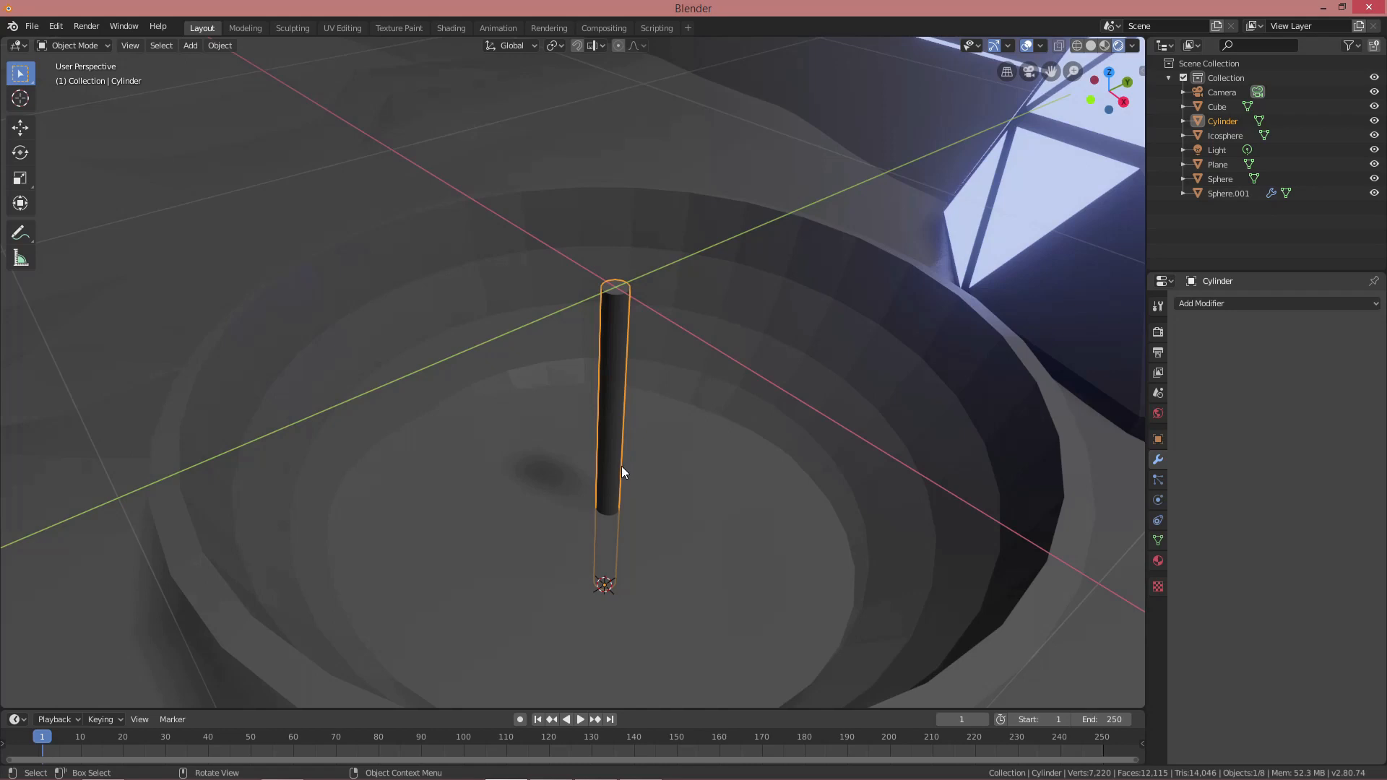
# Snap the 3D cursor to the rod's top face and set the rod's origin there
pyautogui.press('Tab')
pyautogui.press('3')
pyautogui.hotkey('shift', 's')
pyautogui.click(651, 403)
pyautogui.press('Tab')
pyautogui.moveTo(661, 417); pyautogui.dragTo(610, 483, button='middle')
pyautogui.scroll(-3, 725, 503)
pyautogui.press('r')
pyautogui.press('x')
pyautogui.press('Escape')
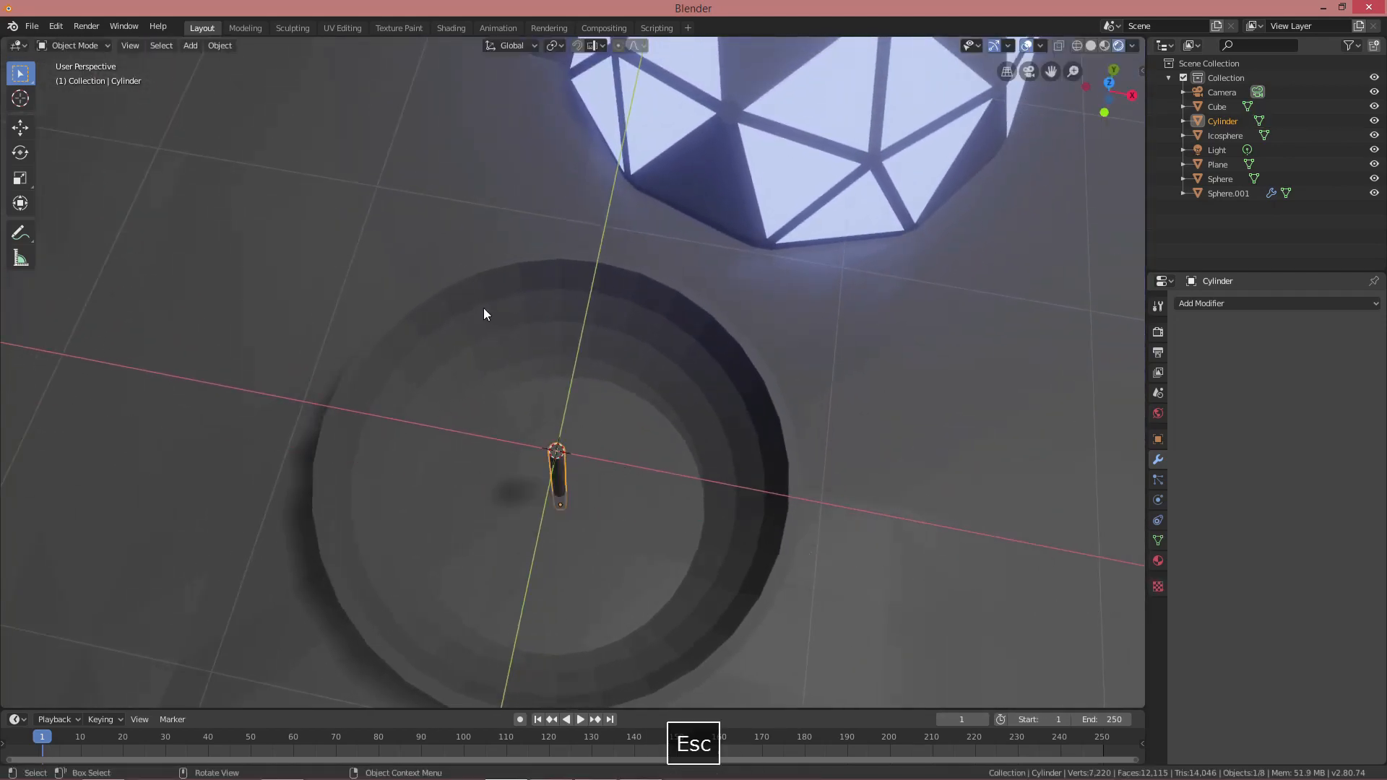
pyautogui.click(220, 45)
pyautogui.moveTo(256, 78)
pyautogui.click(405, 106)
pyautogui.keyDown('shift'); pyautogui.moveTo(406, 111); pyautogui.dragTo(561, 300, button='middle'); pyautogui.keyUp('shift')
# Tilt the rod 40.2° around the X axis
pyautogui.press('r')
pyautogui.press('x')
pyautogui.click(466, 294)
pyautogui.moveTo(466, 294); pyautogui.dragTo(575, 345, button='middle')
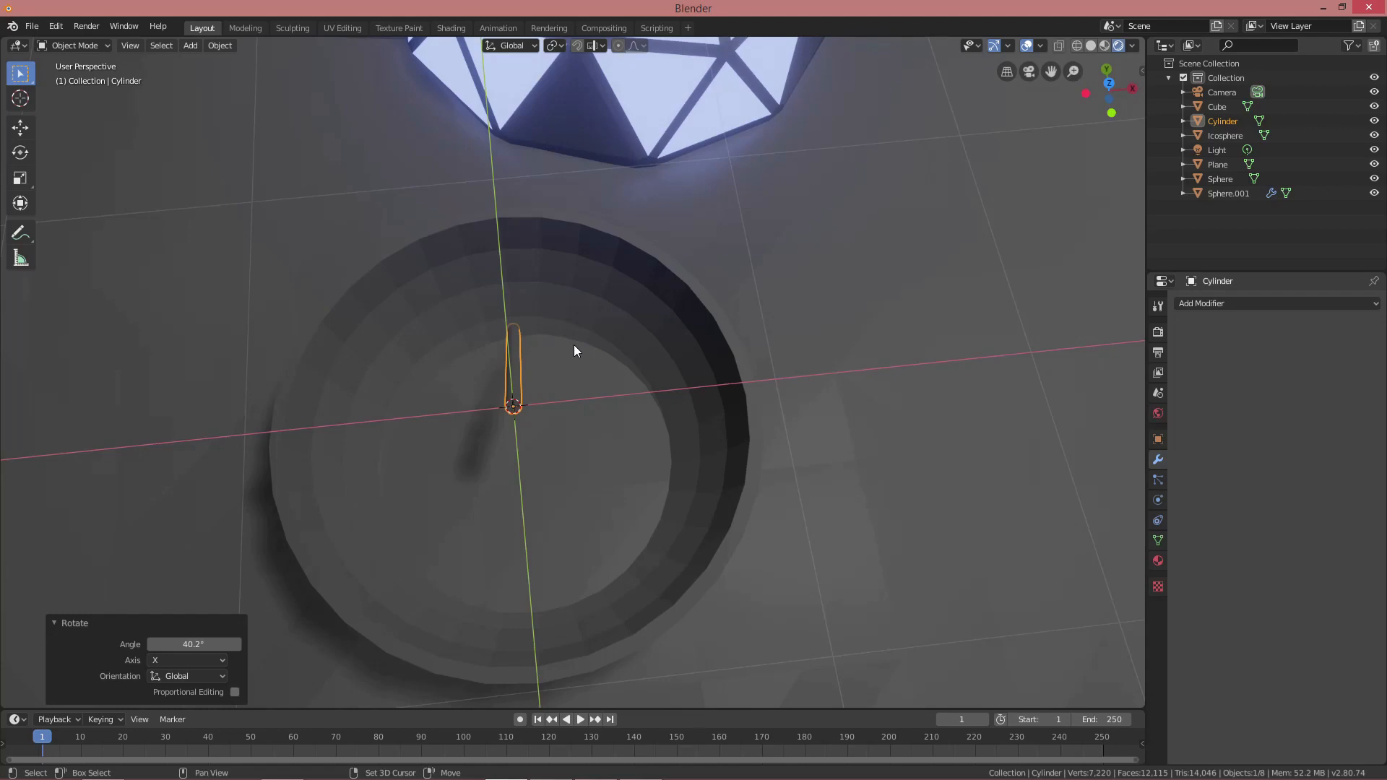
# Duplicate the rod and swing the copy around Z, adjusting it by -9.78°
pyautogui.hotkey('shift', 'd')
pyautogui.press('r')
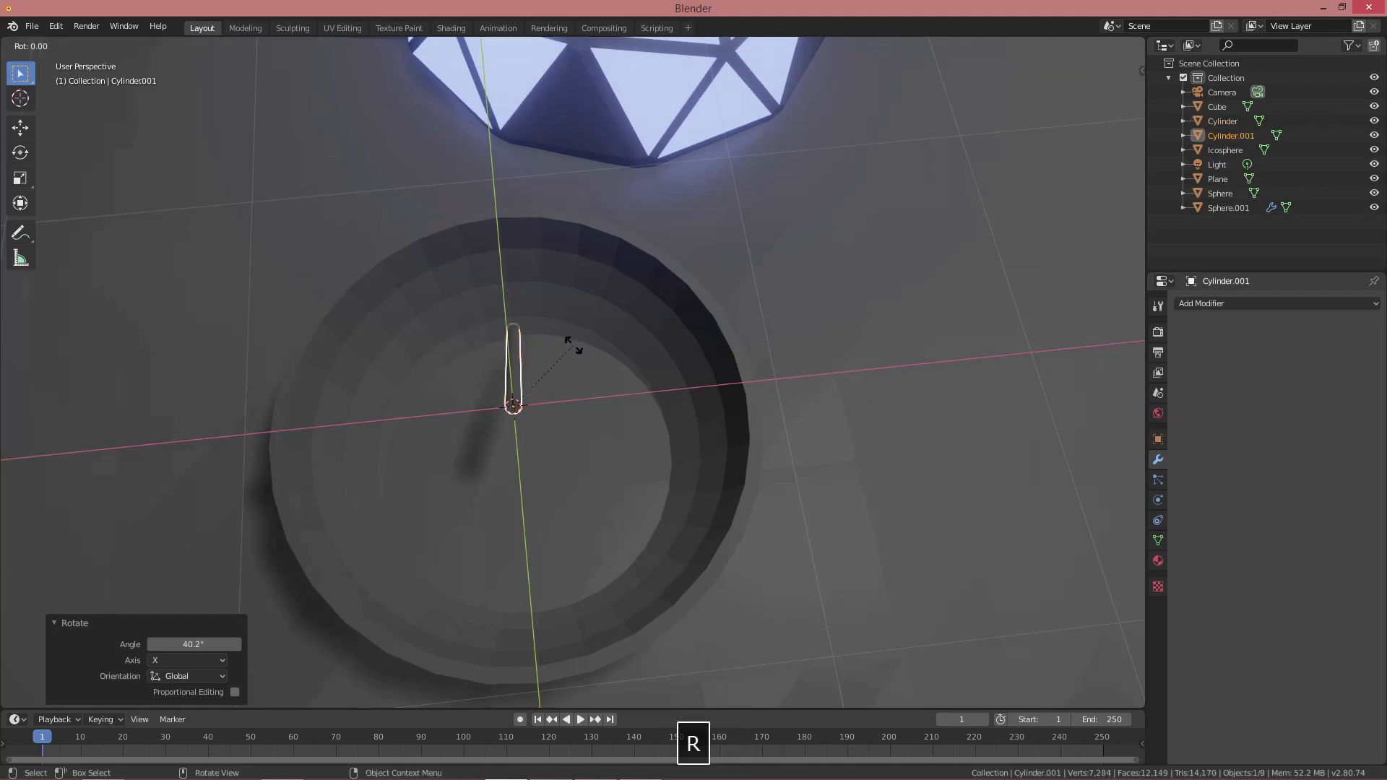
pyautogui.click(657, 528)
pyautogui.moveTo(658, 527); pyautogui.dragTo(627, 359, button='middle')
pyautogui.press('r')
pyautogui.press('z')
pyautogui.click(544, 337)
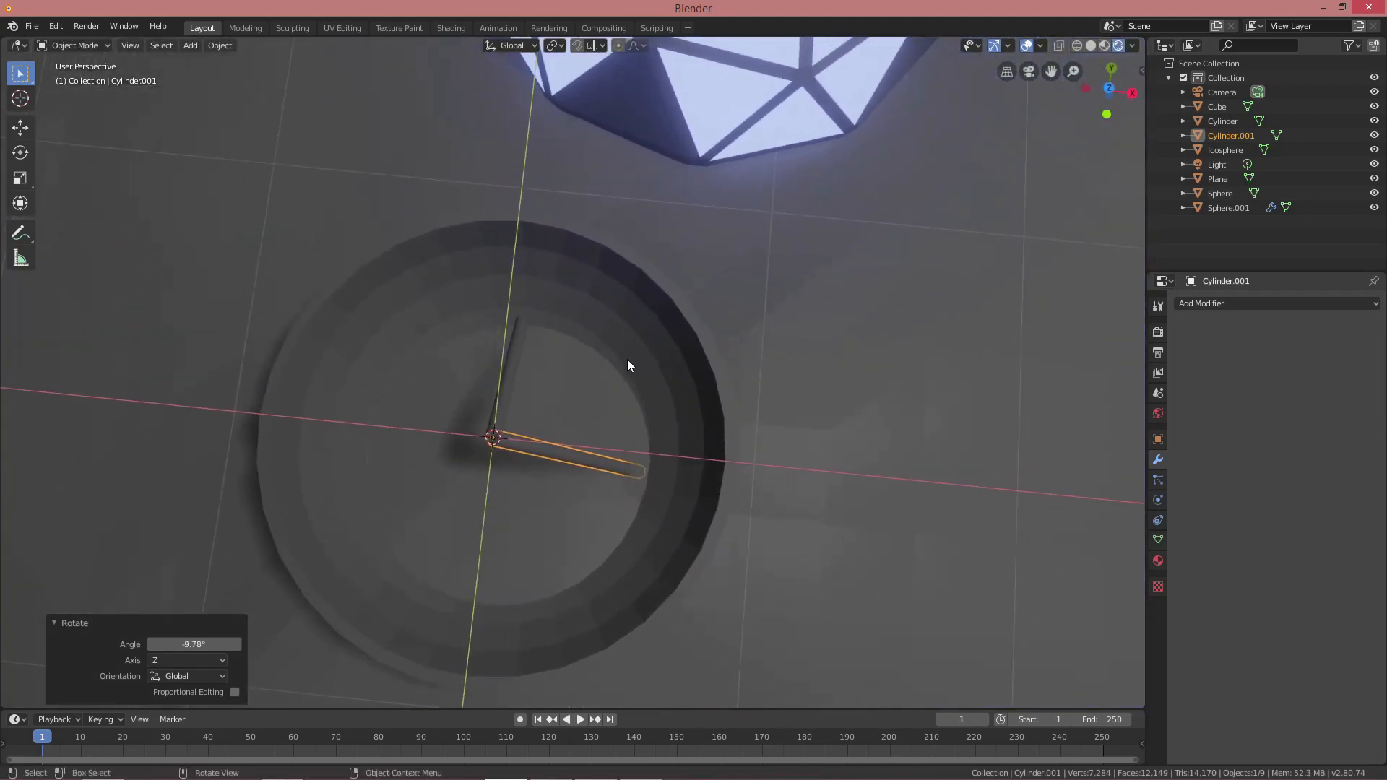
# Duplicate a third rod and rotate it around Z into place
pyautogui.hotkey('shift', 'd')
pyautogui.press('r')
pyautogui.press('z')
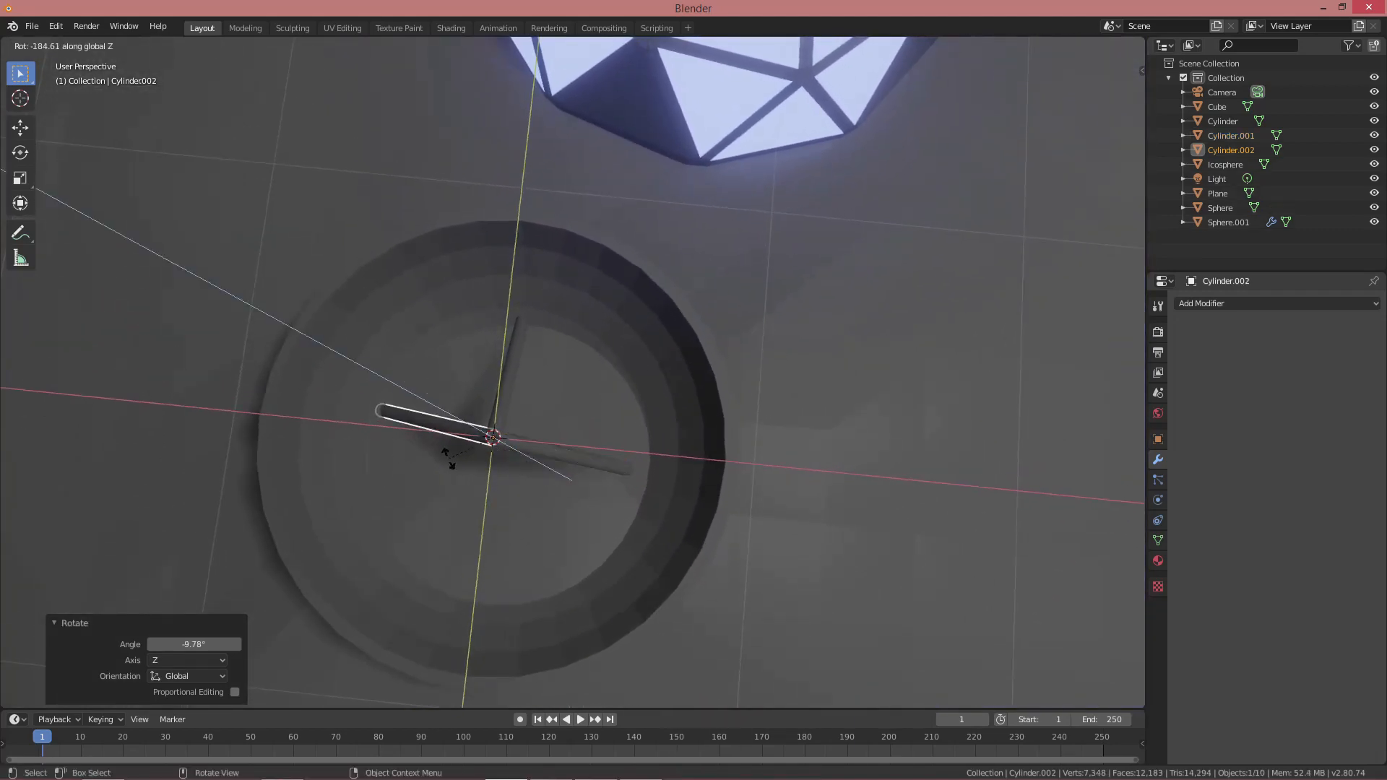
pyautogui.moveTo(622, 414); pyautogui.dragTo(526, 333, button='middle')
pyautogui.hotkey('shift', 'a')
# Add a small UV sphere where the rods meet and give it the blue light material
pyautogui.moveTo(526, 332)
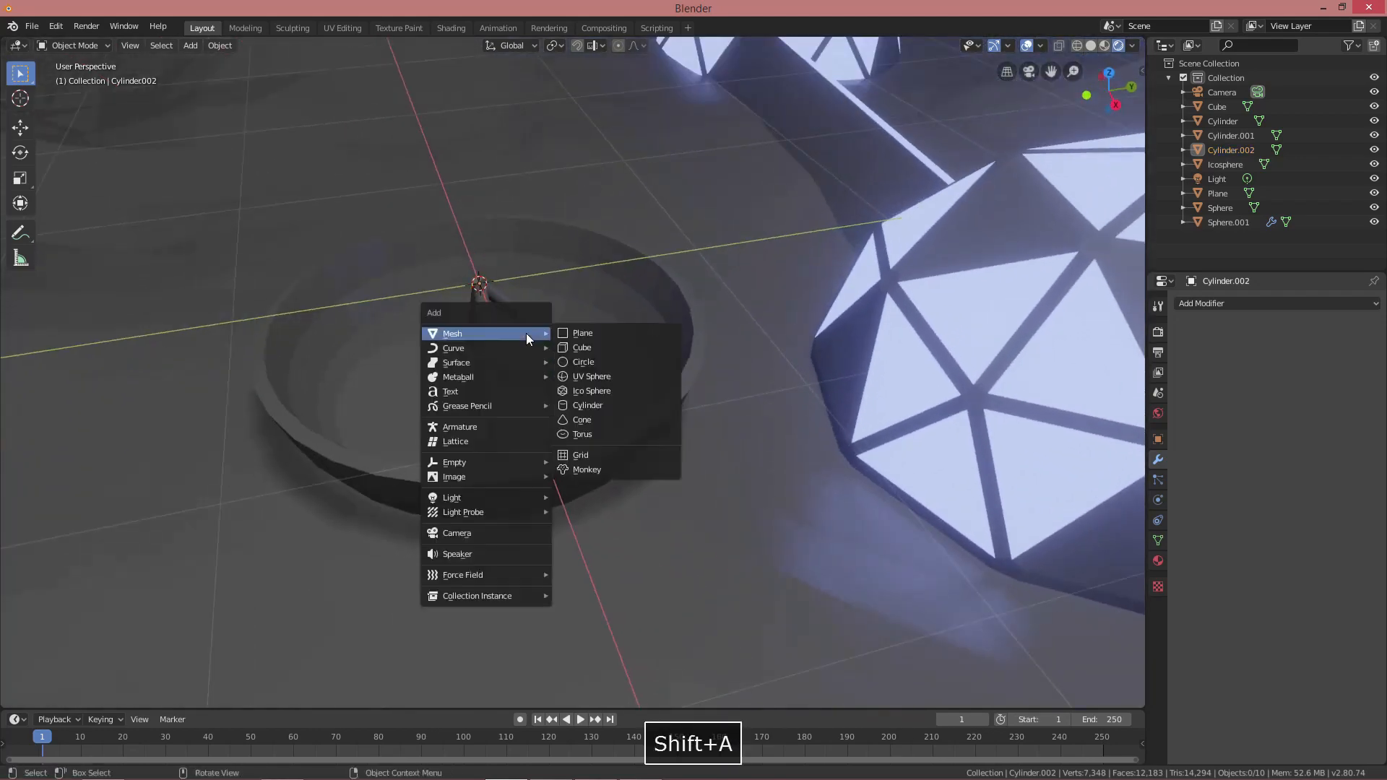
pyautogui.click(592, 377)
pyautogui.press('Tab')
pyautogui.press('s')
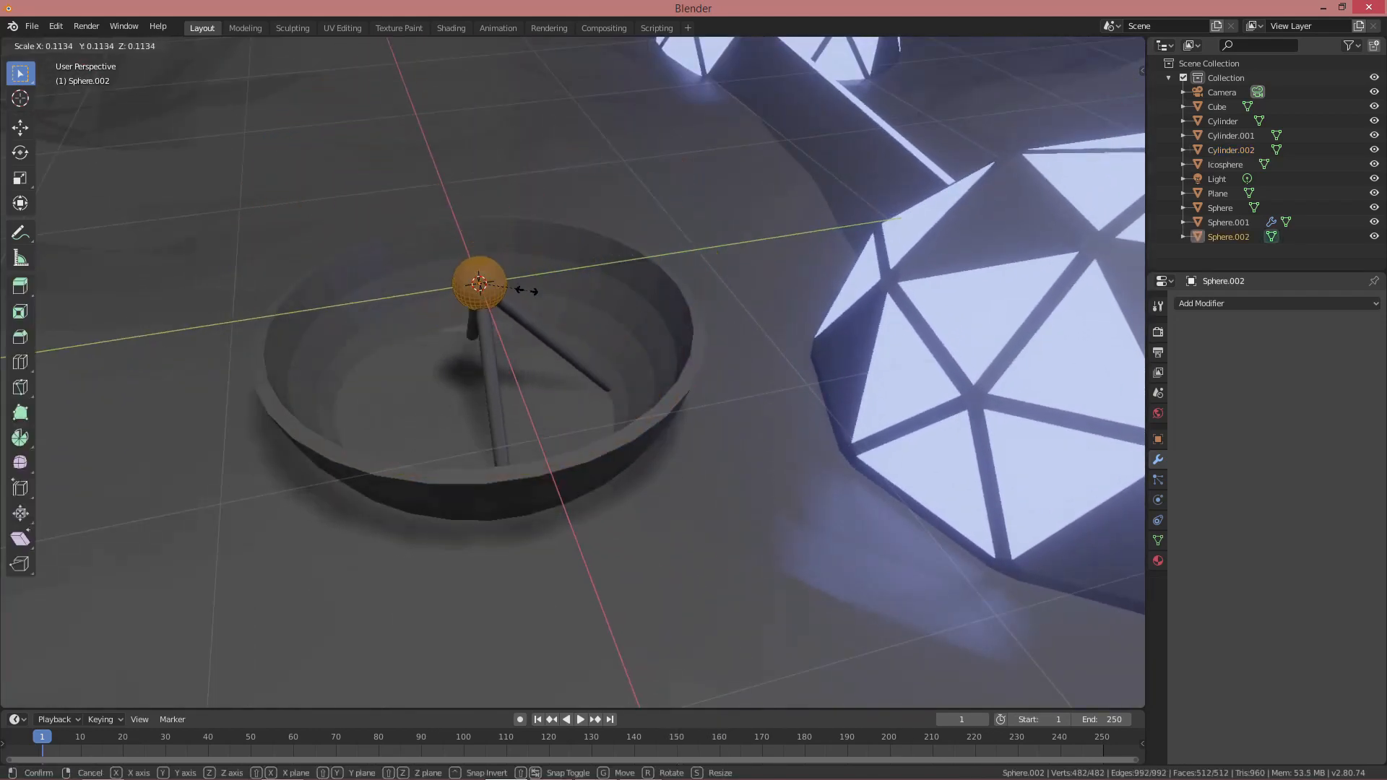
pyautogui.click(515, 287)
pyautogui.scroll(1, 801, 372)
pyautogui.keyDown('shift'); pyautogui.moveTo(803, 373); pyautogui.dragTo(843, 375, button='middle'); pyautogui.keyUp('shift')
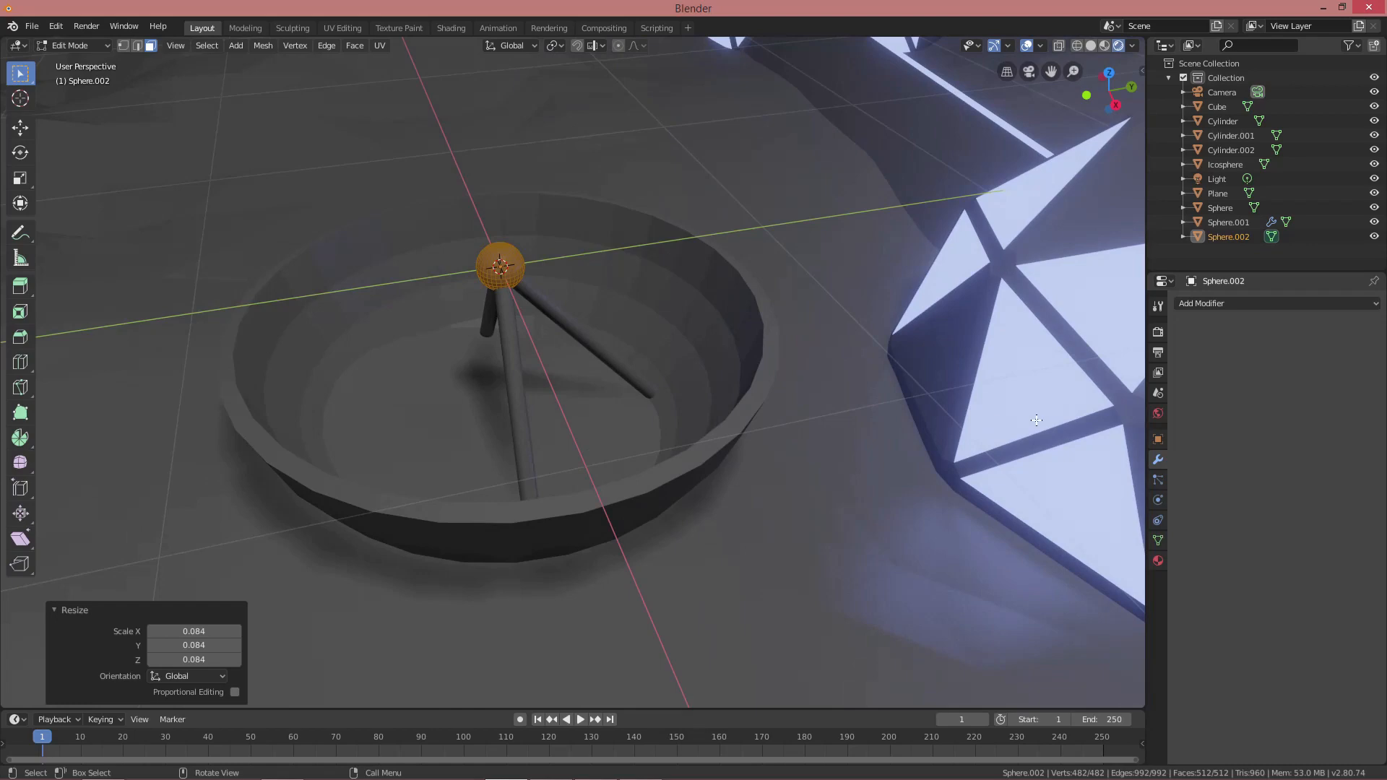
pyautogui.click(1185, 365)
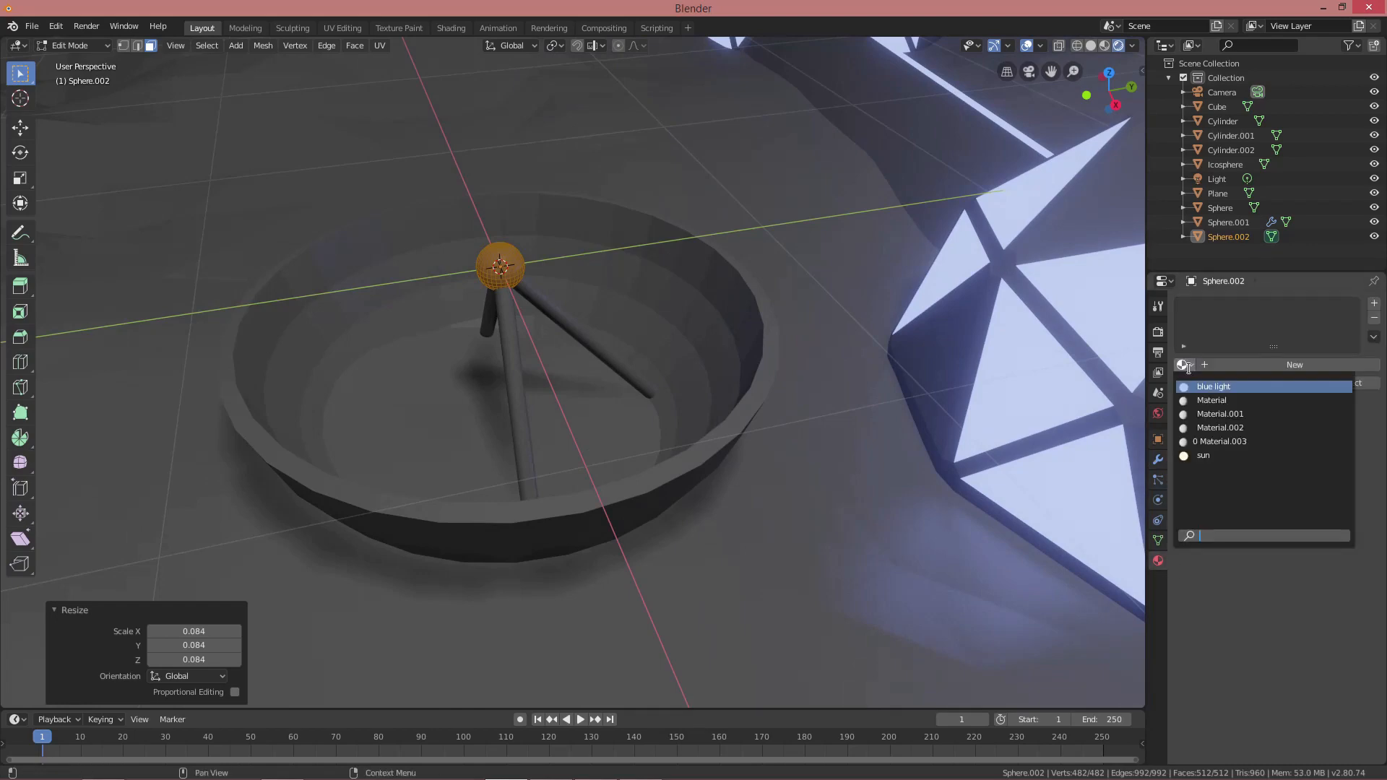
pyautogui.click(1213, 387)
# Apply the bowl's Solidify modifier
pyautogui.moveTo(872, 409); pyautogui.dragTo(907, 417, button='middle')
pyautogui.press('Tab')
pyautogui.hotkey('alt', 'a')
pyautogui.scroll(-4, 834, 430)
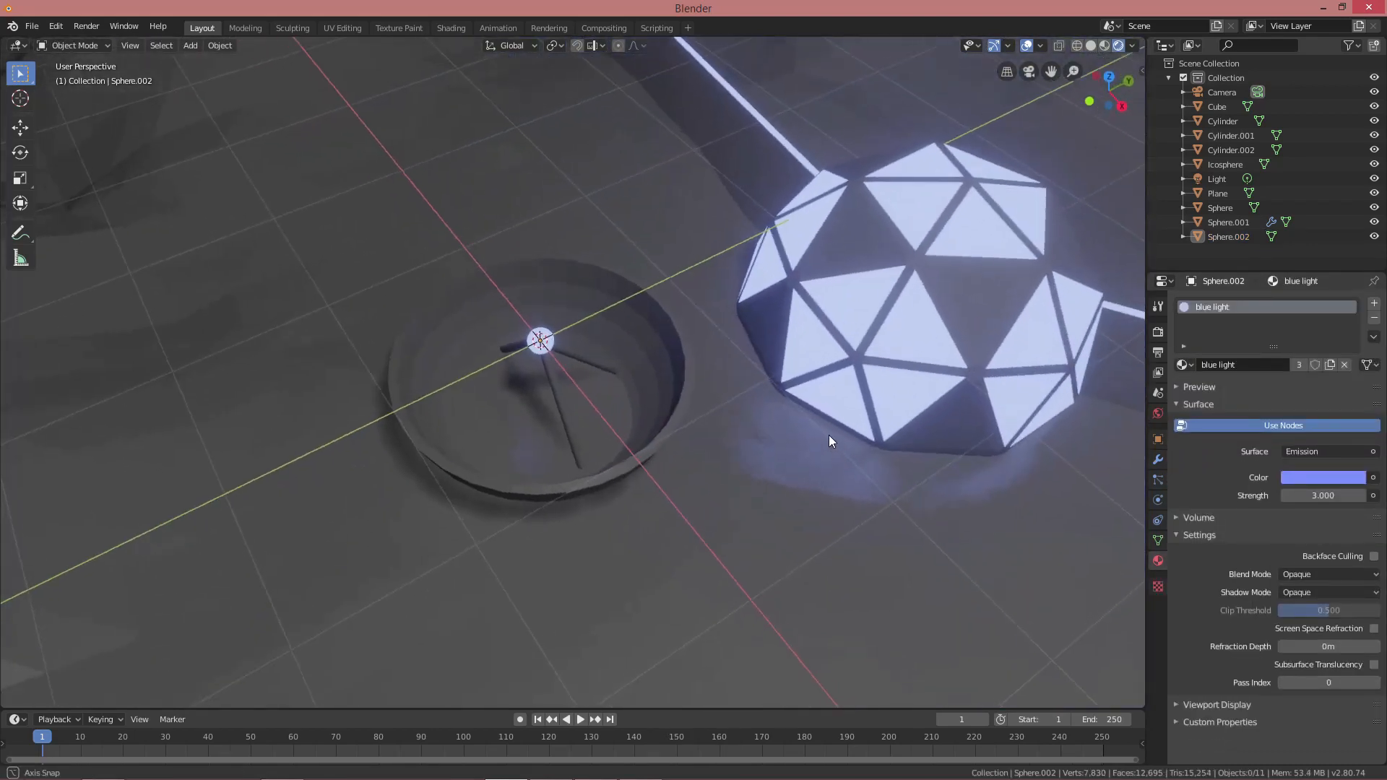
pyautogui.moveTo(829, 435); pyautogui.dragTo(794, 366, button='middle')
pyautogui.click(670, 324)
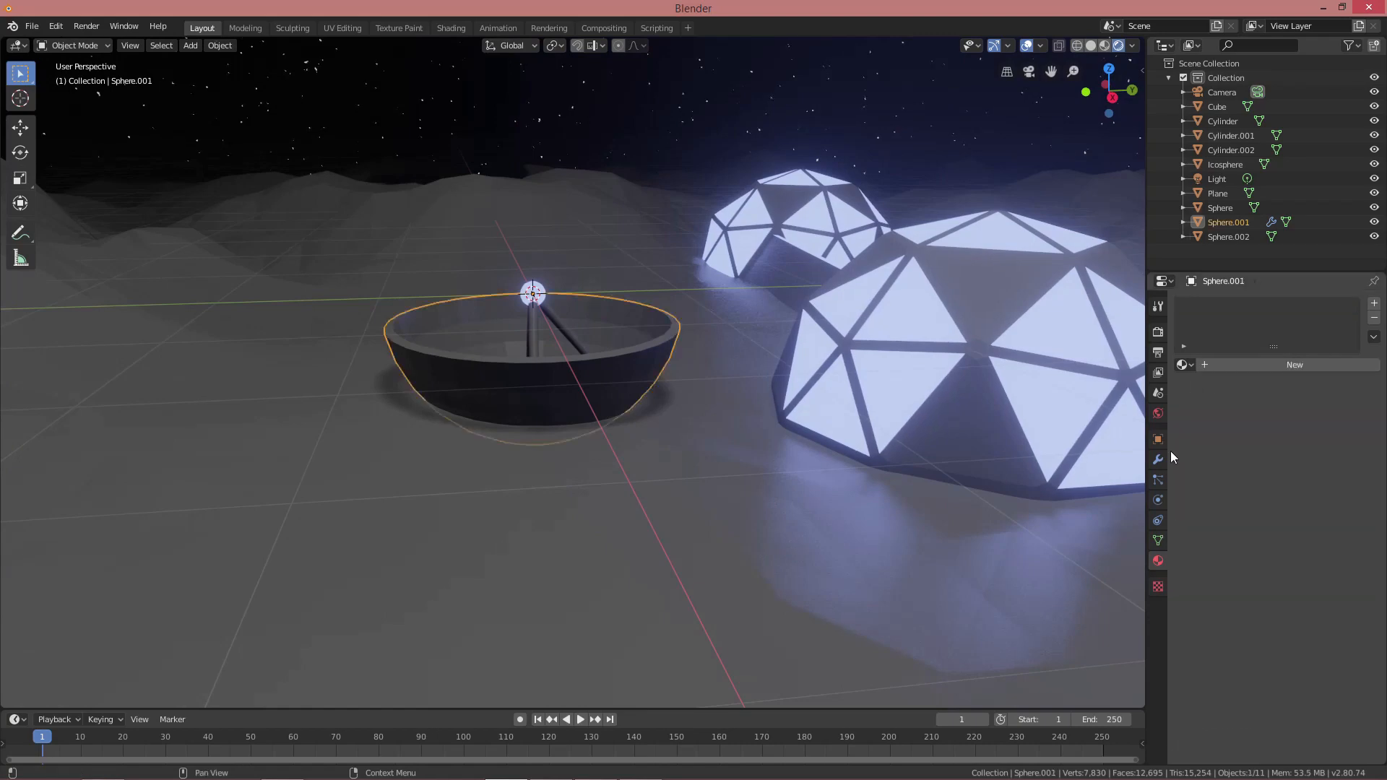
pyautogui.click(1158, 460)
pyautogui.click(1229, 348)
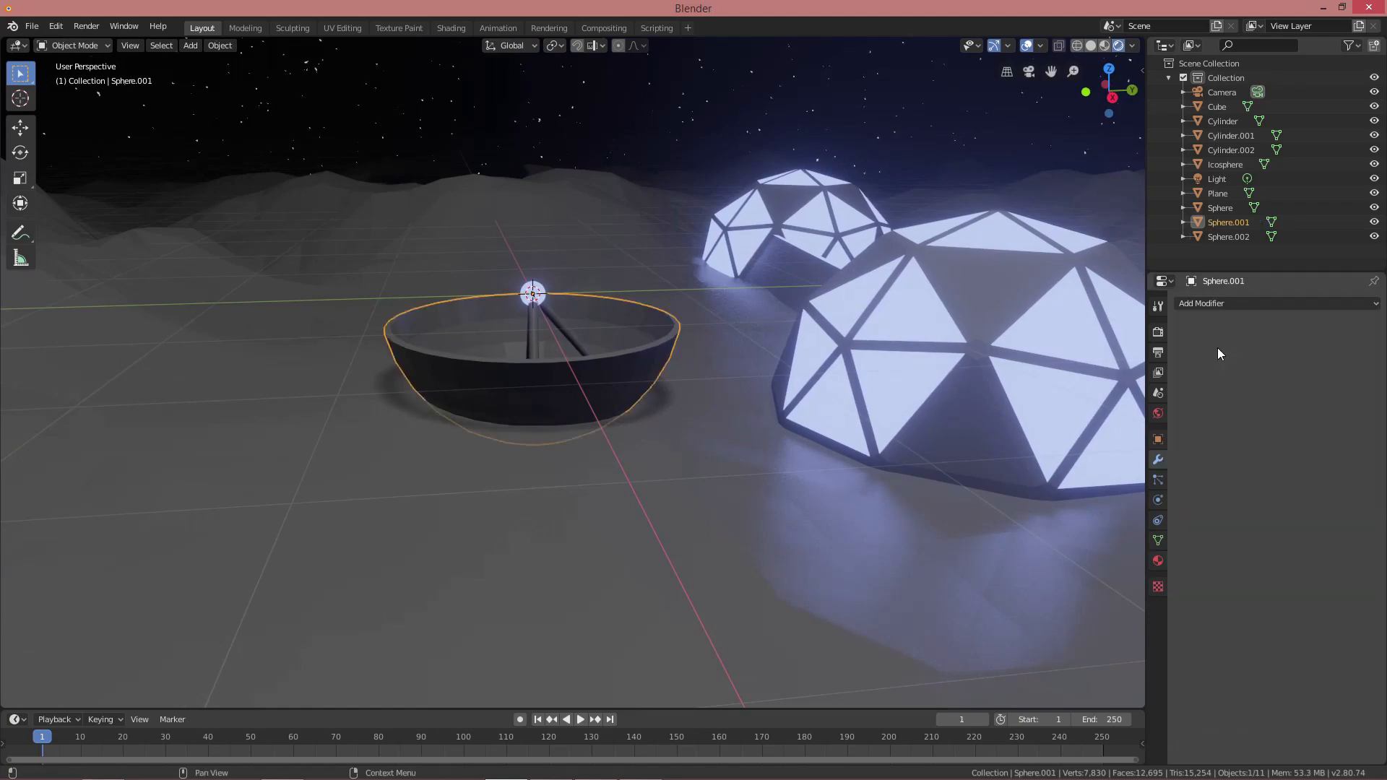
pyautogui.moveTo(1216, 349); pyautogui.dragTo(818, 387, button='middle')
pyautogui.scroll(3, 818, 387)
# Select the bowl's rim face loop and assign it blue light in a second material slot
pyautogui.press('Tab')
pyautogui.keyDown('ctrl'); pyautogui.keyDown('alt'); pyautogui.click(774, 377); pyautogui.keyUp('alt'); pyautogui.keyUp('ctrl')
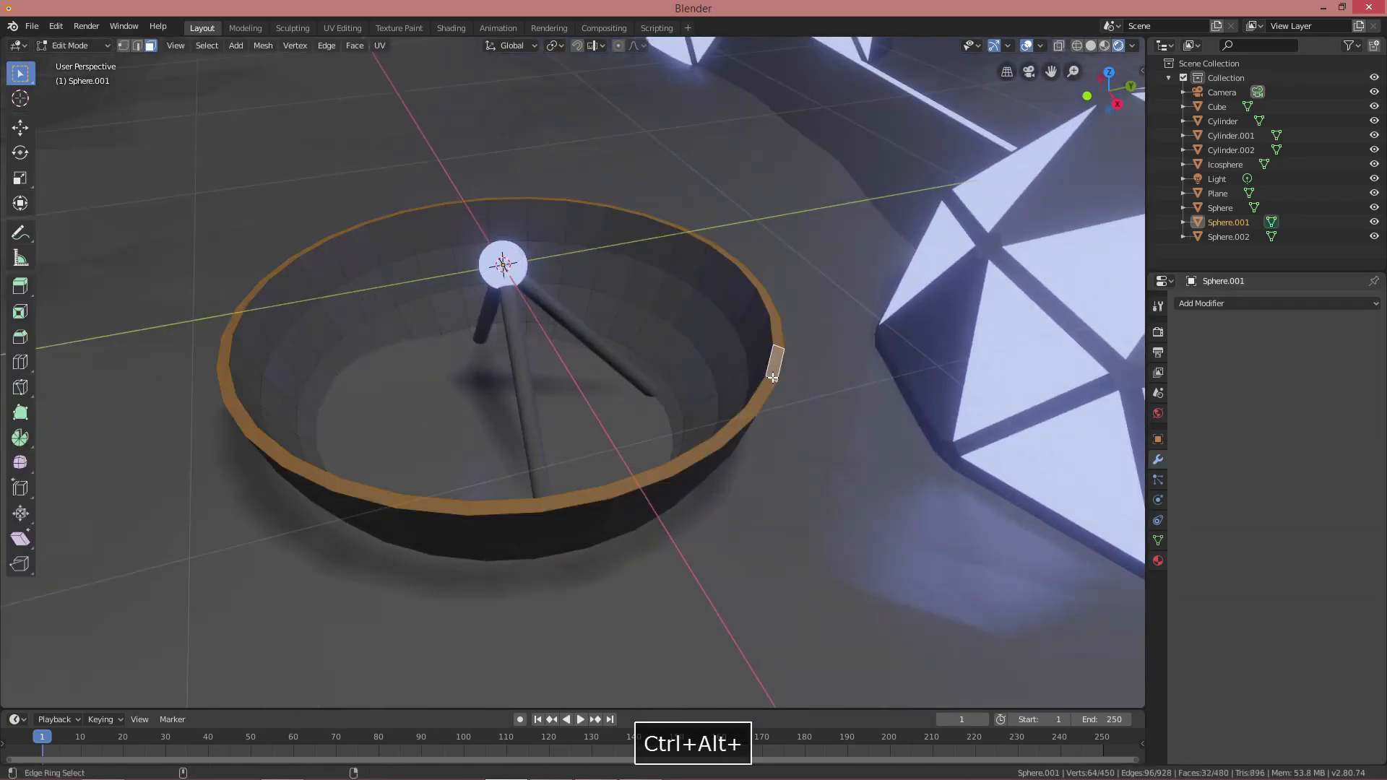
pyautogui.click(1158, 560)
pyautogui.click(1183, 364)
pyautogui.click(1293, 365)
pyautogui.click(1374, 304)
pyautogui.click(1272, 394)
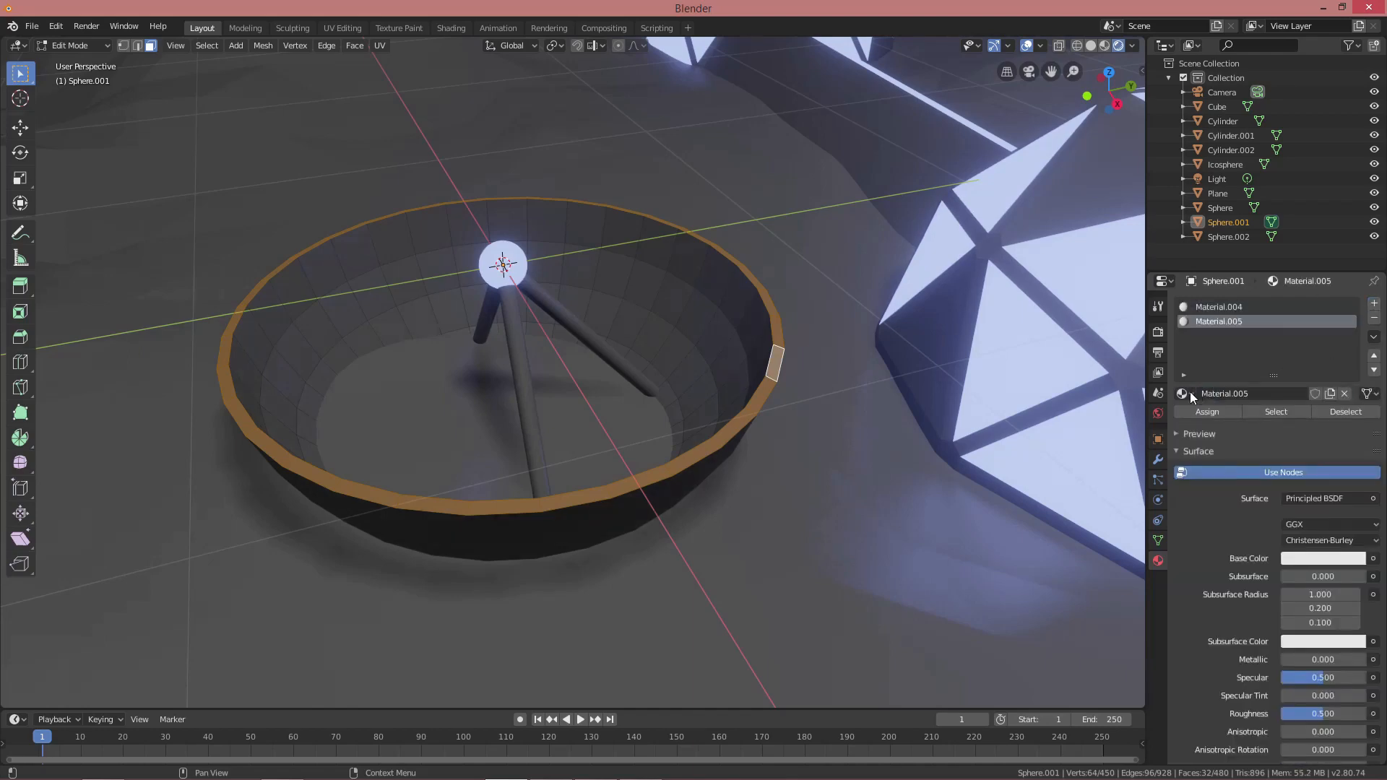
pyautogui.click(1185, 394)
pyautogui.click(1212, 415)
pyautogui.click(1210, 412)
pyautogui.press('Tab')
pyautogui.scroll(-4, 881, 385)
pyautogui.moveTo(880, 385); pyautogui.dragTo(774, 332, button='middle')
pyautogui.scroll(2, 674, 374)
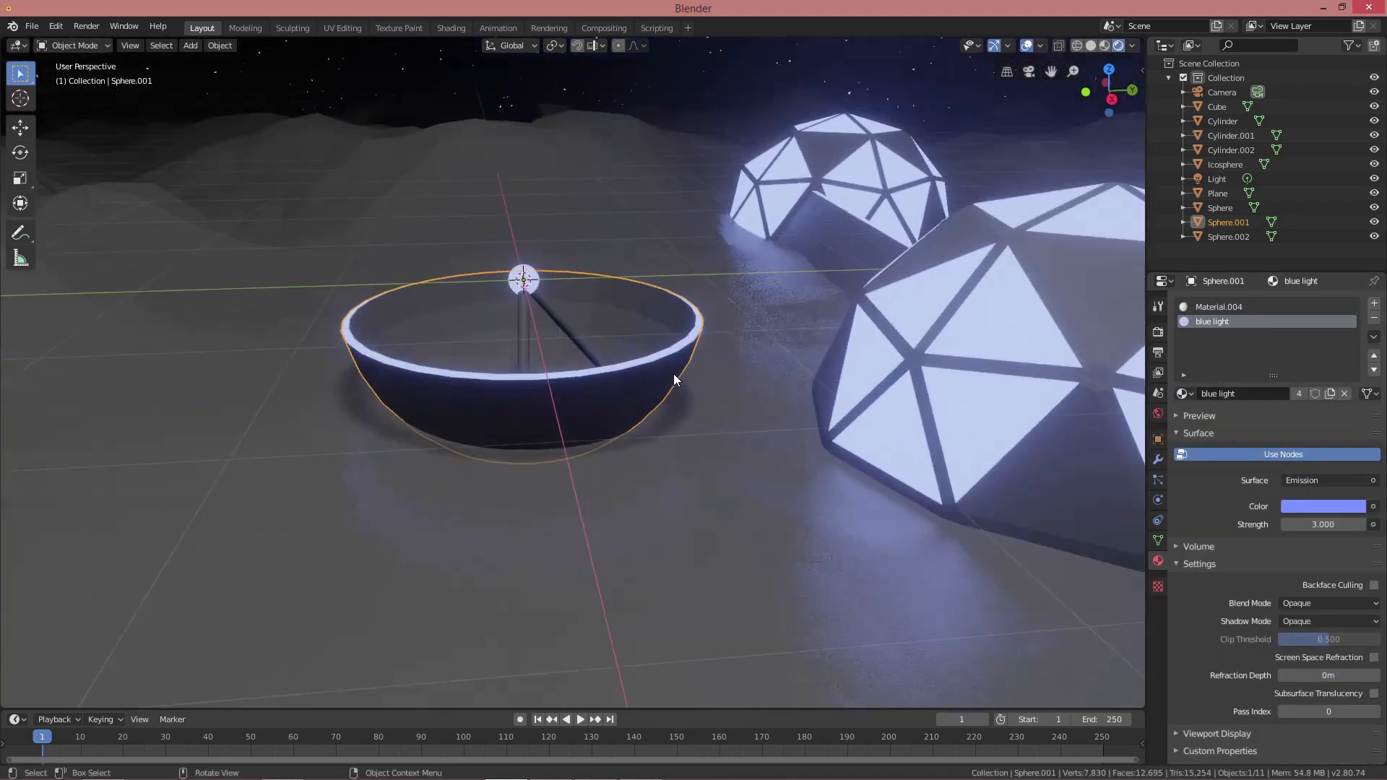
# Select the three rods and tip sphere with the bowl and join them with Ctrl+J
pyautogui.keyDown('shift'); pyautogui.click(552, 302); pyautogui.keyUp('shift')
pyautogui.keyDown('shift'); pyautogui.click(517, 303); pyautogui.keyUp('shift')
pyautogui.moveTo(517, 304); pyautogui.dragTo(666, 348, button='middle')
pyautogui.keyDown('shift'); pyautogui.click(521, 329); pyautogui.keyUp('shift')
pyautogui.keyDown('shift'); pyautogui.click(560, 294); pyautogui.keyUp('shift')
pyautogui.hotkey('ctrl', 'j')
pyautogui.scroll(-1, 590, 291)
pyautogui.moveTo(589, 290); pyautogui.dragTo(528, 279, button='middle')
# Raise the dish vertically and tilt it about 46° around X
pyautogui.press('g')
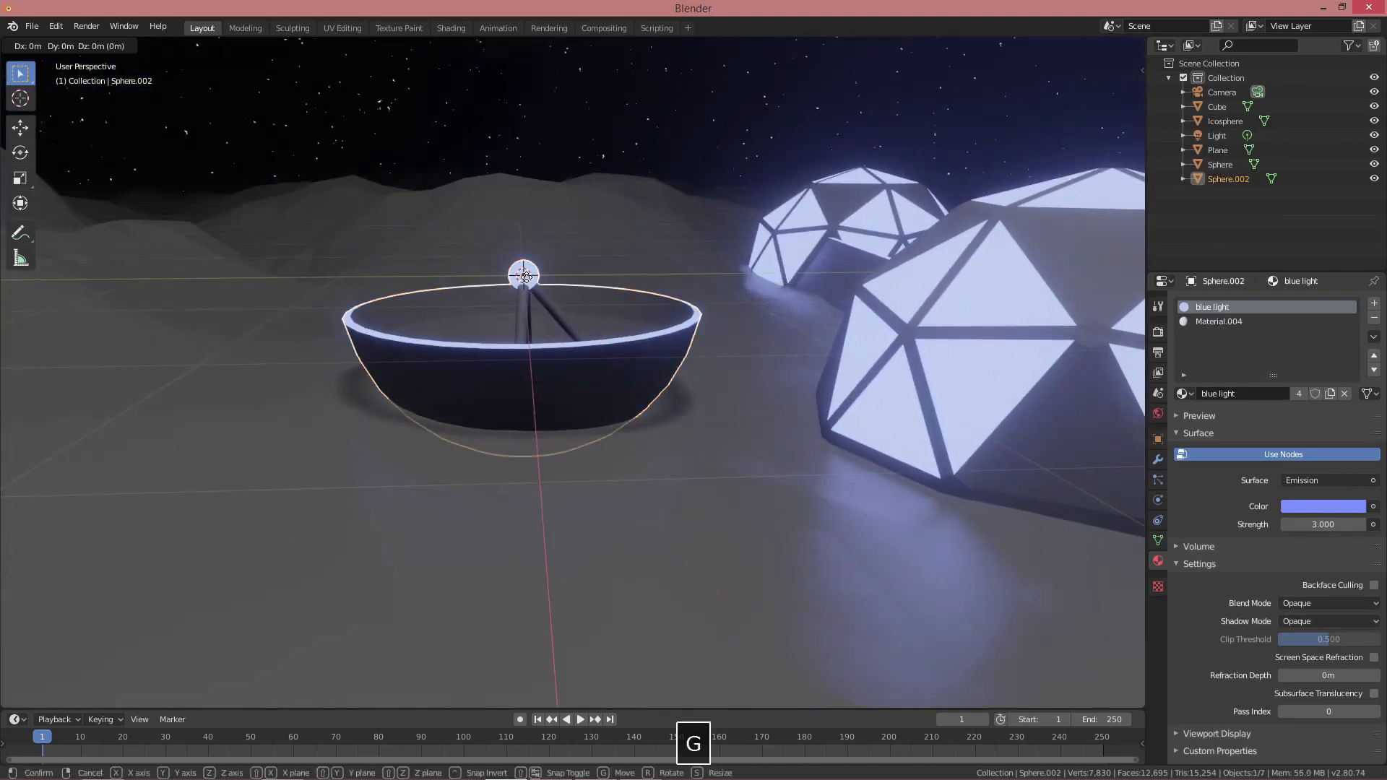
pyautogui.press('z')
pyautogui.click(528, 137)
pyautogui.press('r')
pyautogui.press('x')
pyautogui.click(647, 124)
# Shift the dish along Y and lift it higher above the ground
pyautogui.press('capslock')
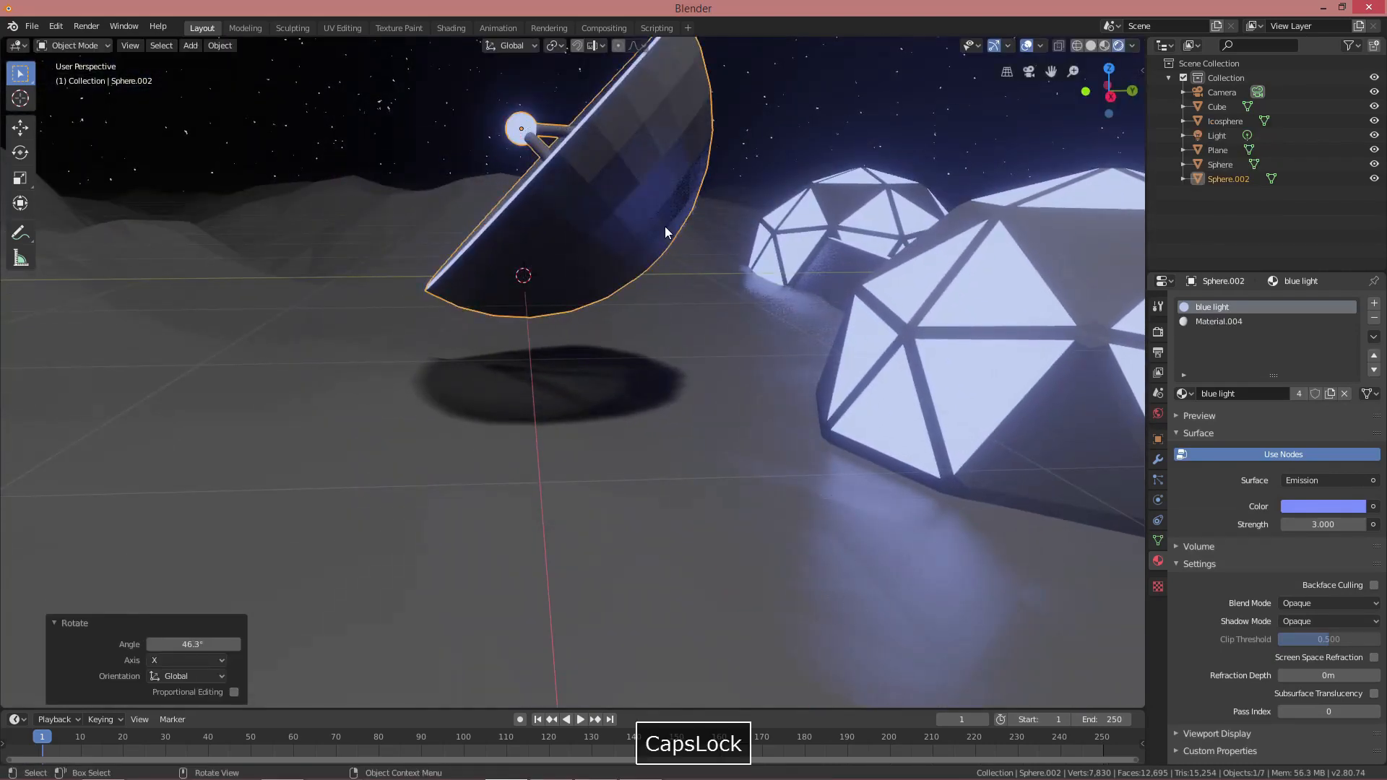
pyautogui.keyDown('shift'); pyautogui.moveTo(669, 228); pyautogui.dragTo(667, 285, button='middle'); pyautogui.keyUp('shift')
pyautogui.press('g')
pyautogui.press('y')
pyautogui.click(535, 290)
pyautogui.press('g')
pyautogui.press('z')
pyautogui.click(550, 244)
pyautogui.scroll(-2, 553, 244)
pyautogui.moveTo(578, 242); pyautogui.dragTo(545, 245, button='middle')
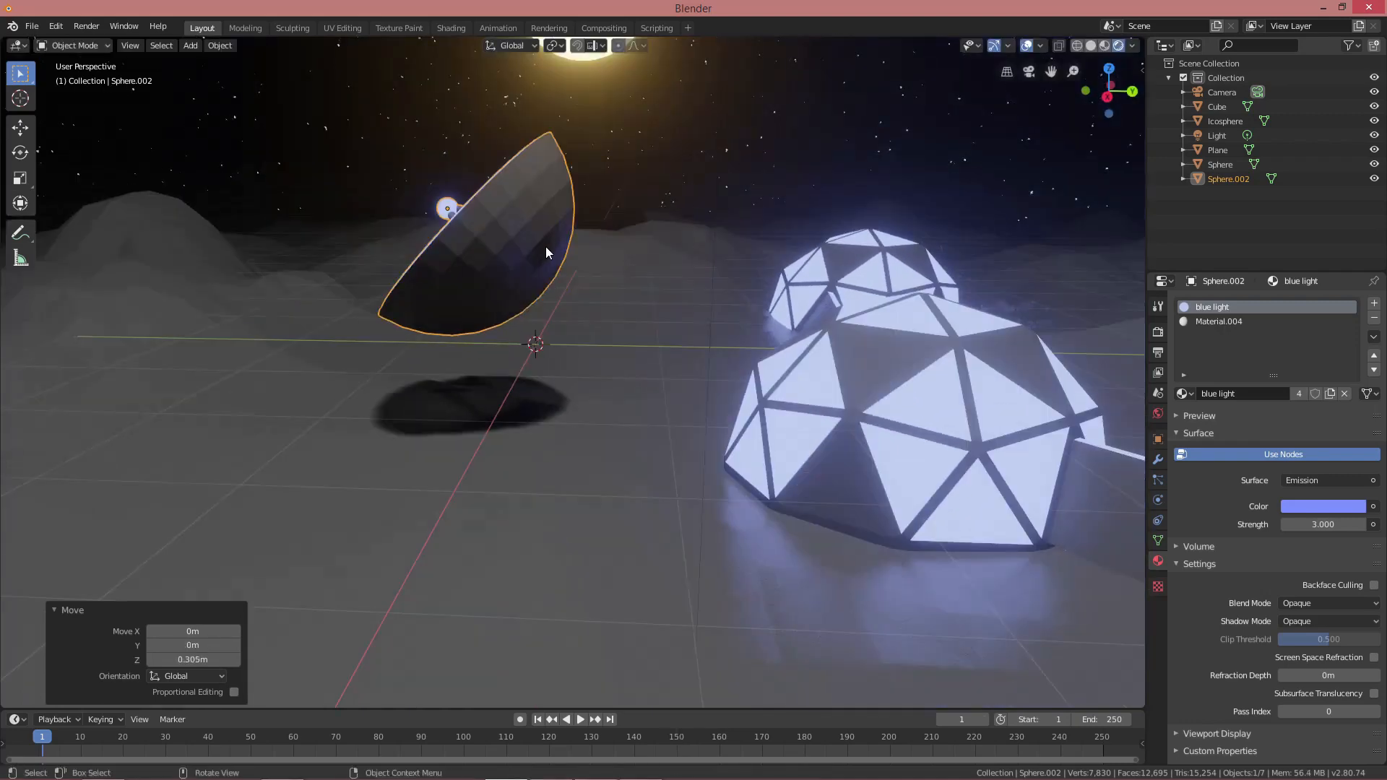
pyautogui.press('g')
pyautogui.press('z')
pyautogui.click(555, 151)
pyautogui.scroll(2, 592, 252)
# Add a cylinder for the stand, shrink it, and narrow its top face
pyautogui.hotkey('shift', 'a')
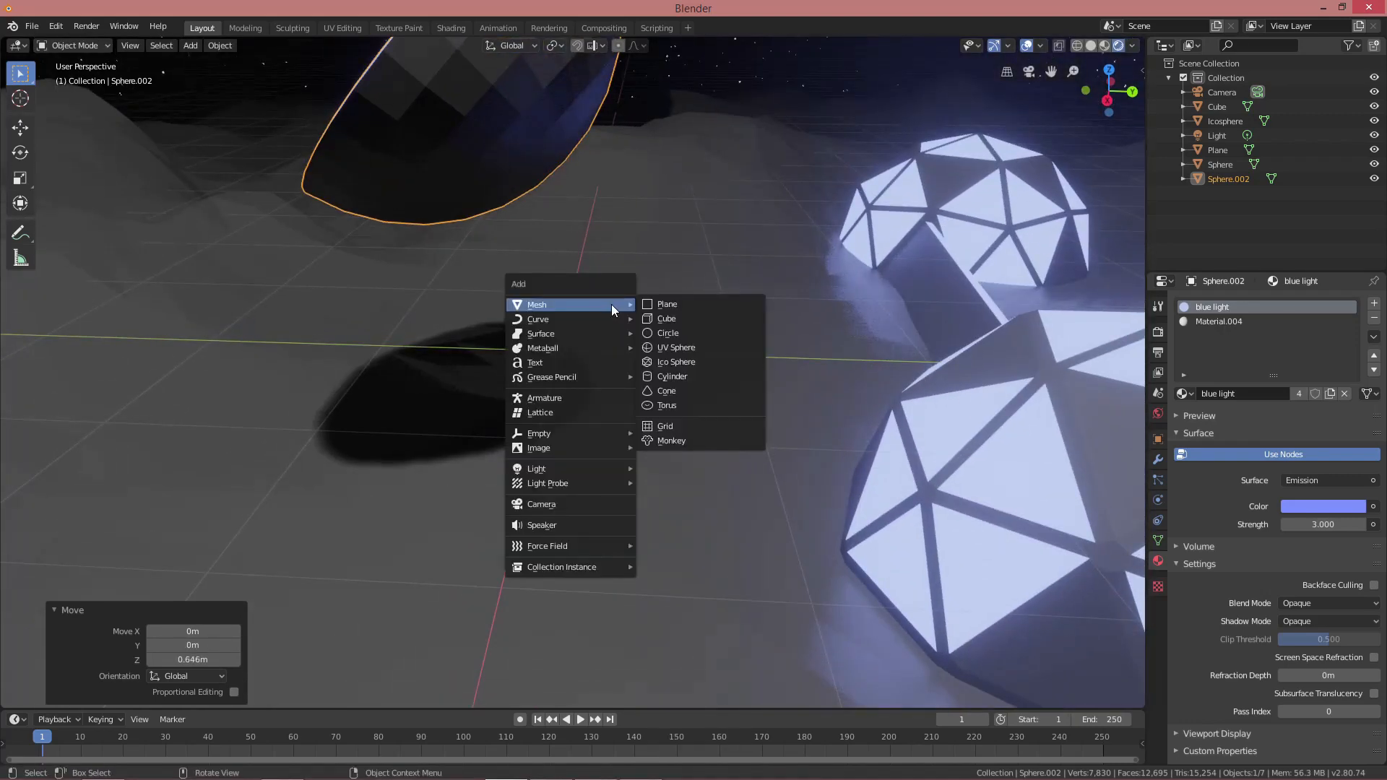
pyautogui.click(684, 375)
pyautogui.moveTo(683, 376); pyautogui.dragTo(680, 297, button='middle')
pyautogui.press('Tab')
pyautogui.press('s')
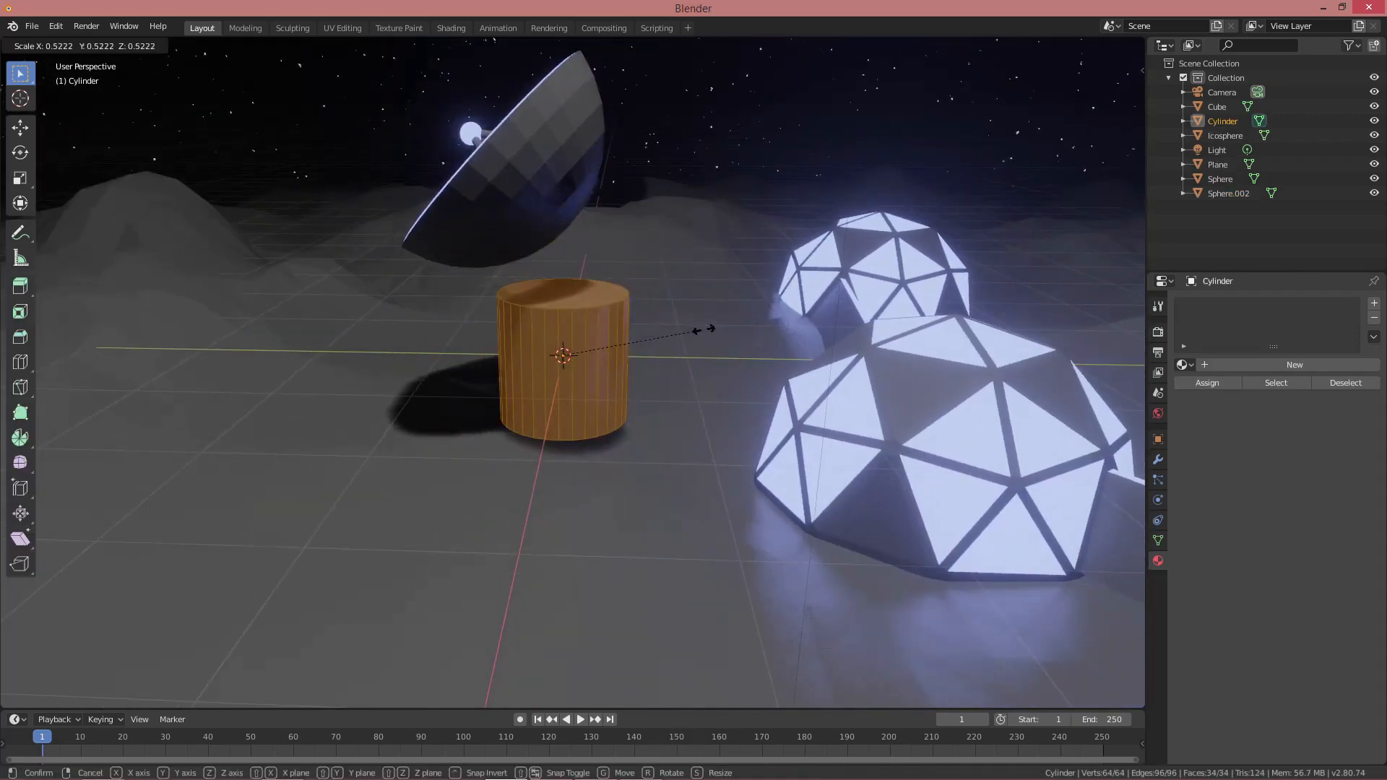
pyautogui.click(704, 329)
pyautogui.click(594, 295)
pyautogui.press('s')
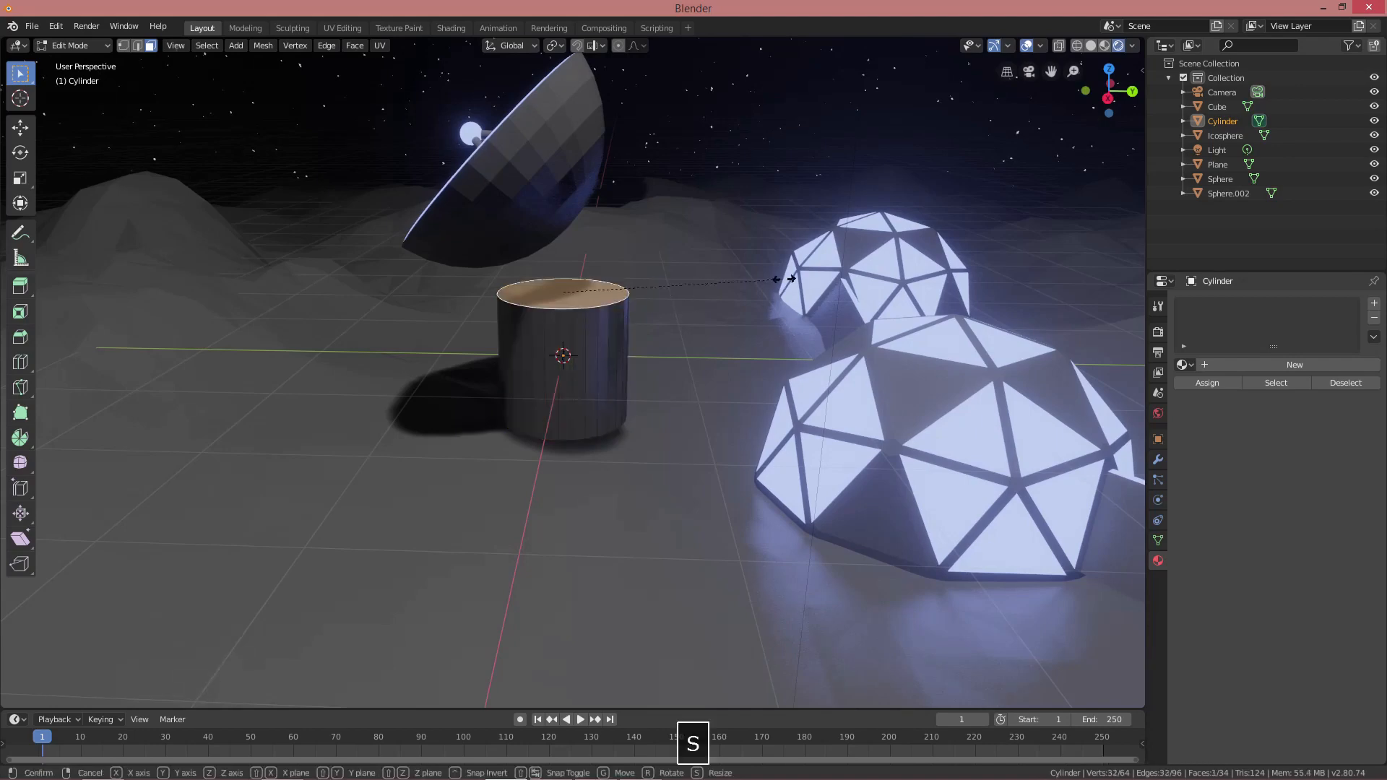
pyautogui.click(684, 288)
# Lower the stand's bottom vertices to extend it downward
pyautogui.press('1')
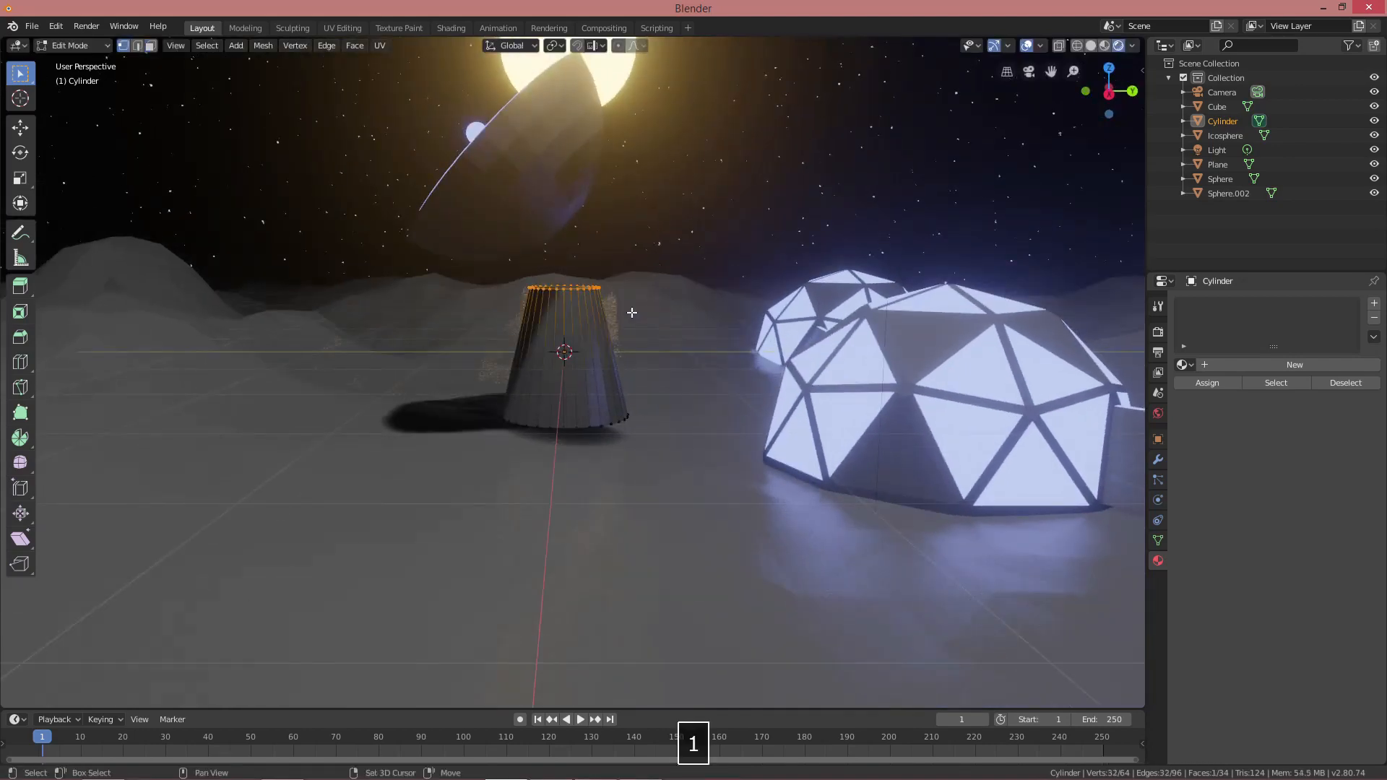
pyautogui.hotkey('shift', 'z')
pyautogui.moveTo(642, 469); pyautogui.dragTo(650, 469)
pyautogui.hotkey('shift', 'z')
pyautogui.press('g')
pyautogui.press('z')
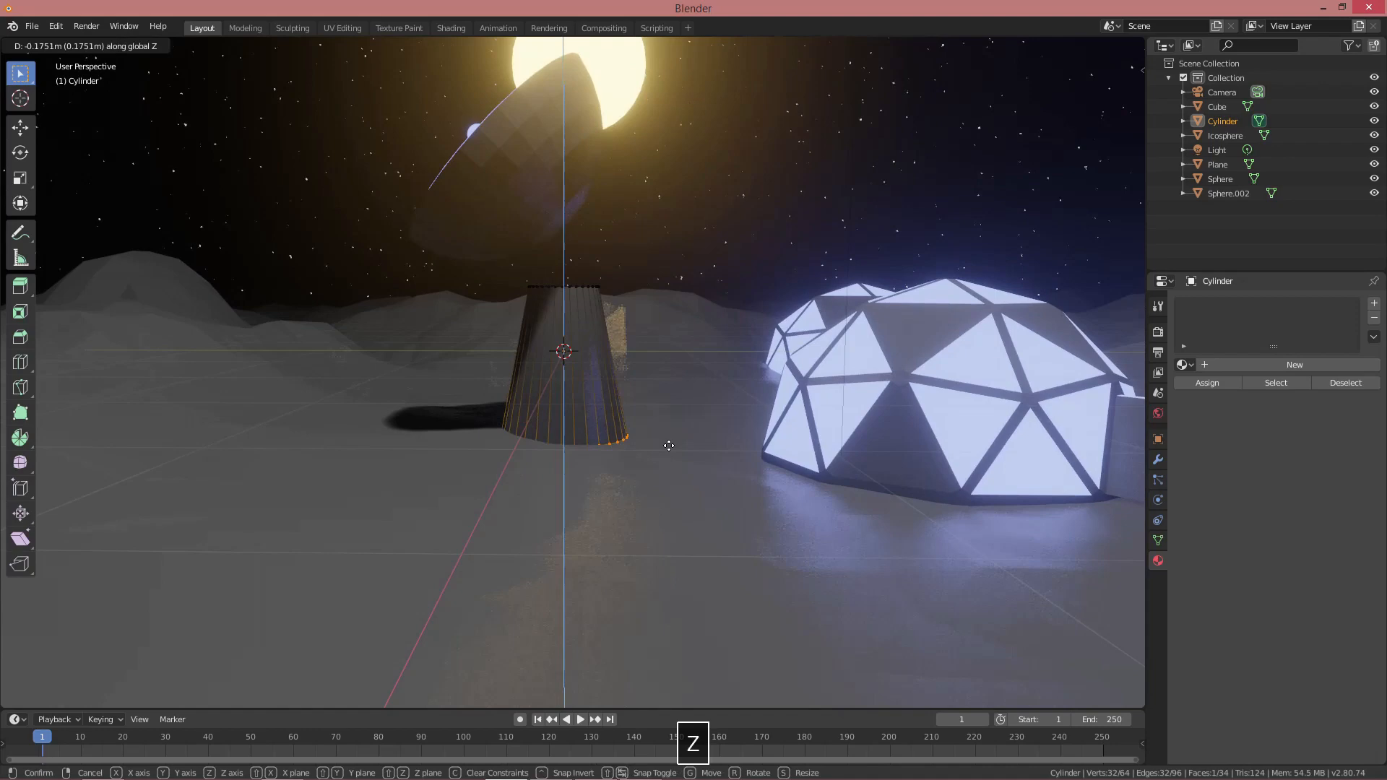
pyautogui.click(668, 440)
pyautogui.scroll(2, 643, 361)
pyautogui.moveTo(638, 349); pyautogui.dragTo(641, 356, button='middle')
pyautogui.keyDown('shift'); pyautogui.moveTo(621, 282); pyautogui.dragTo(672, 352, button='middle'); pyautogui.keyUp('shift')
# Tilt the stand's top face to slant it under the dish
pyautogui.press('3')
pyautogui.click(647, 326)
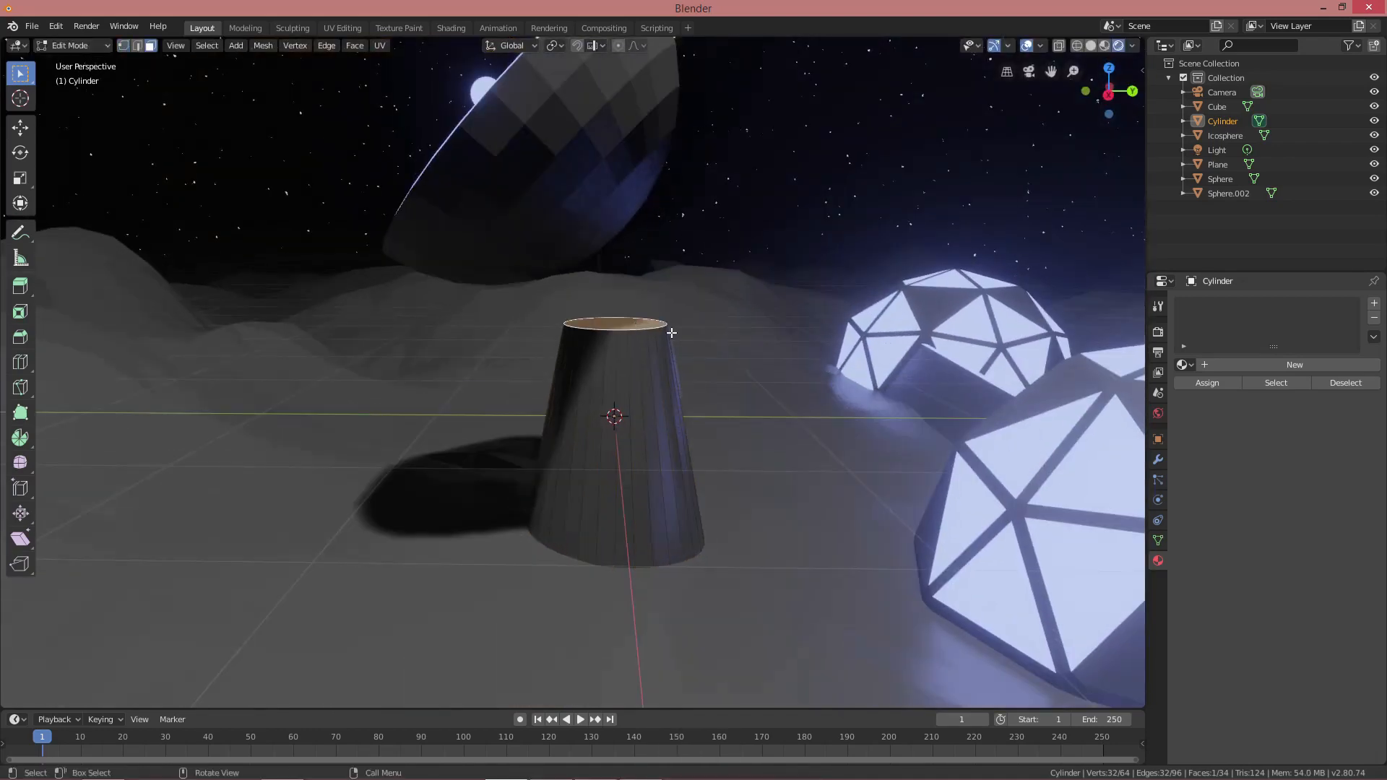
pyautogui.click(684, 304)
pyautogui.press('Tab')
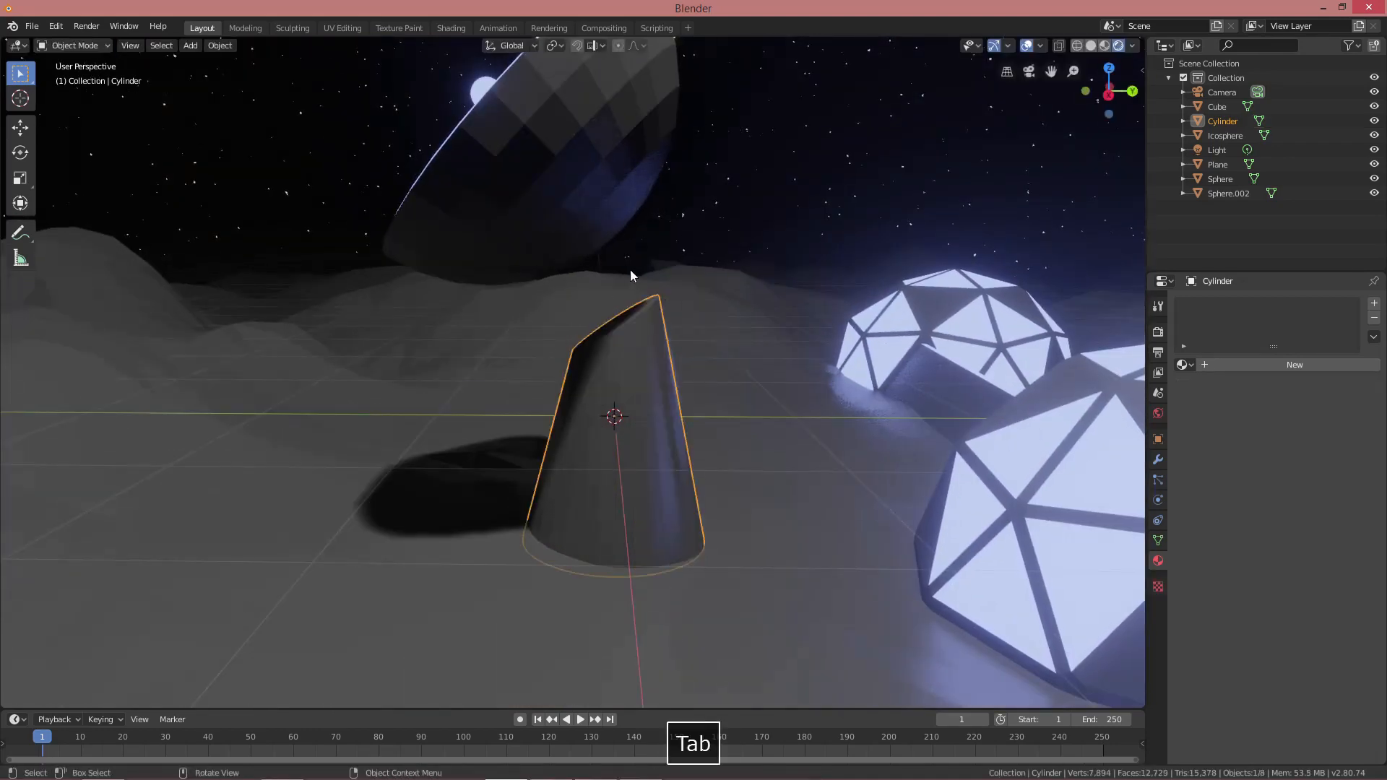
# Lower the dish vertically onto the stand and tilt it slightly back around X
pyautogui.click(617, 182)
pyautogui.press('g')
pyautogui.press('z')
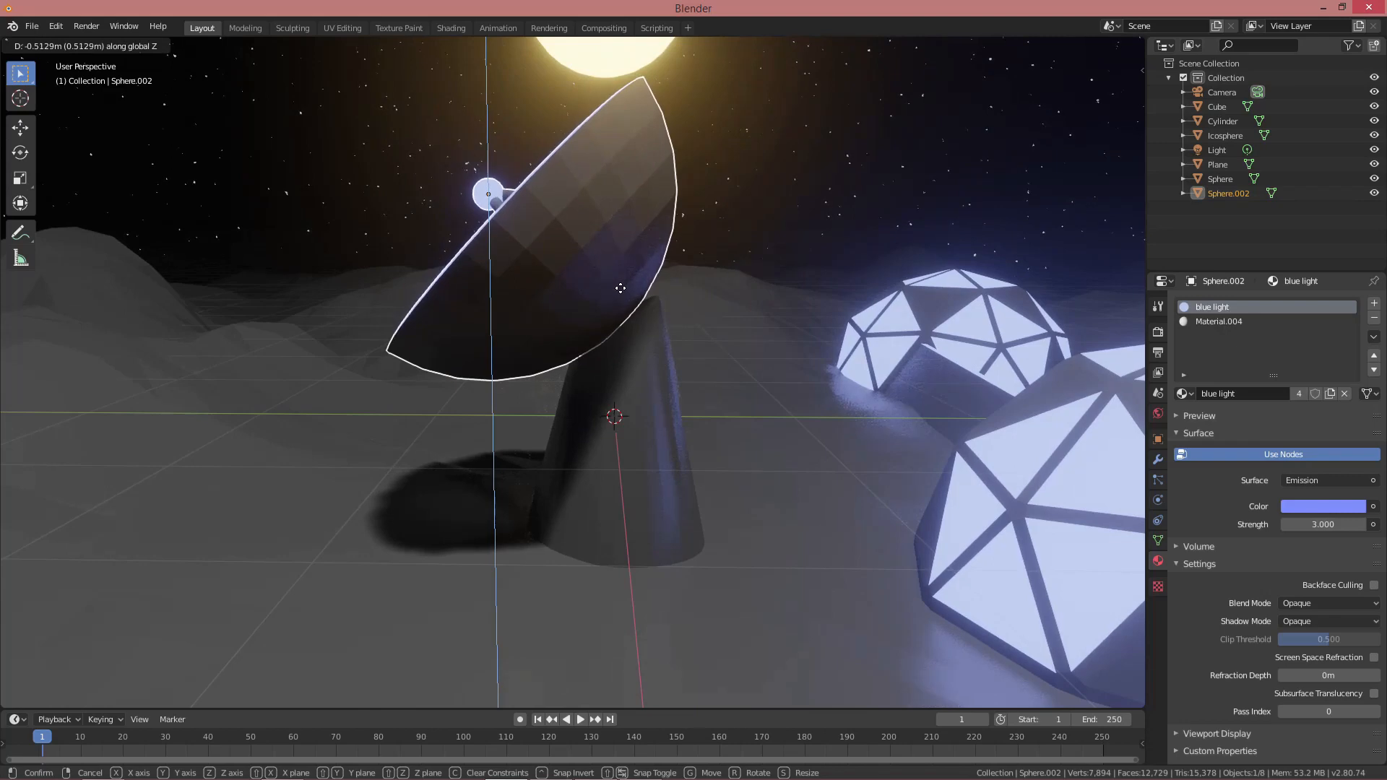
pyautogui.click(621, 288)
pyautogui.press('r')
pyautogui.press('x')
pyautogui.click(665, 311)
# Nudge the dish into place, adjusting it along Y and Z to sit on the stand
pyautogui.press('g')
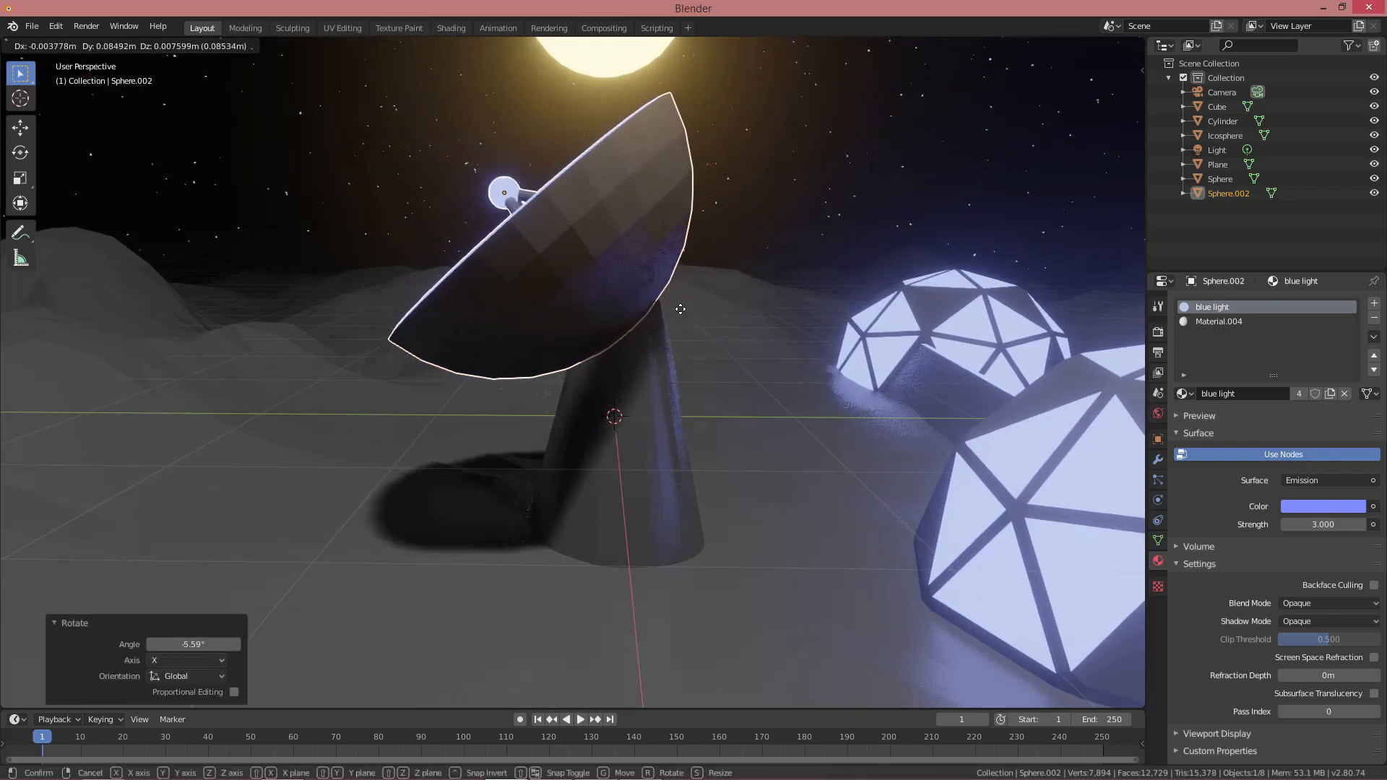
pyautogui.click(683, 309)
pyautogui.moveTo(683, 309)
pyautogui.mouseDown(button='middle')
pyautogui.moveTo(778, 359)
pyautogui.moveTo(660, 330)
pyautogui.moveTo(717, 363)
pyautogui.moveTo(748, 366)
pyautogui.moveTo(661, 328)
pyautogui.moveTo(683, 314)
pyautogui.mouseUp(button='middle')
pyautogui.press('g')
pyautogui.press('y')
pyautogui.press('z')
pyautogui.click(711, 357)
# In Edit Mode, tilt the stand's top face 6.62° around X to match the dish
pyautogui.click(661, 327)
pyautogui.press('Tab')
pyautogui.scroll(2, 660, 318)
pyautogui.press('r')
pyautogui.press('x')
pyautogui.click(711, 305)
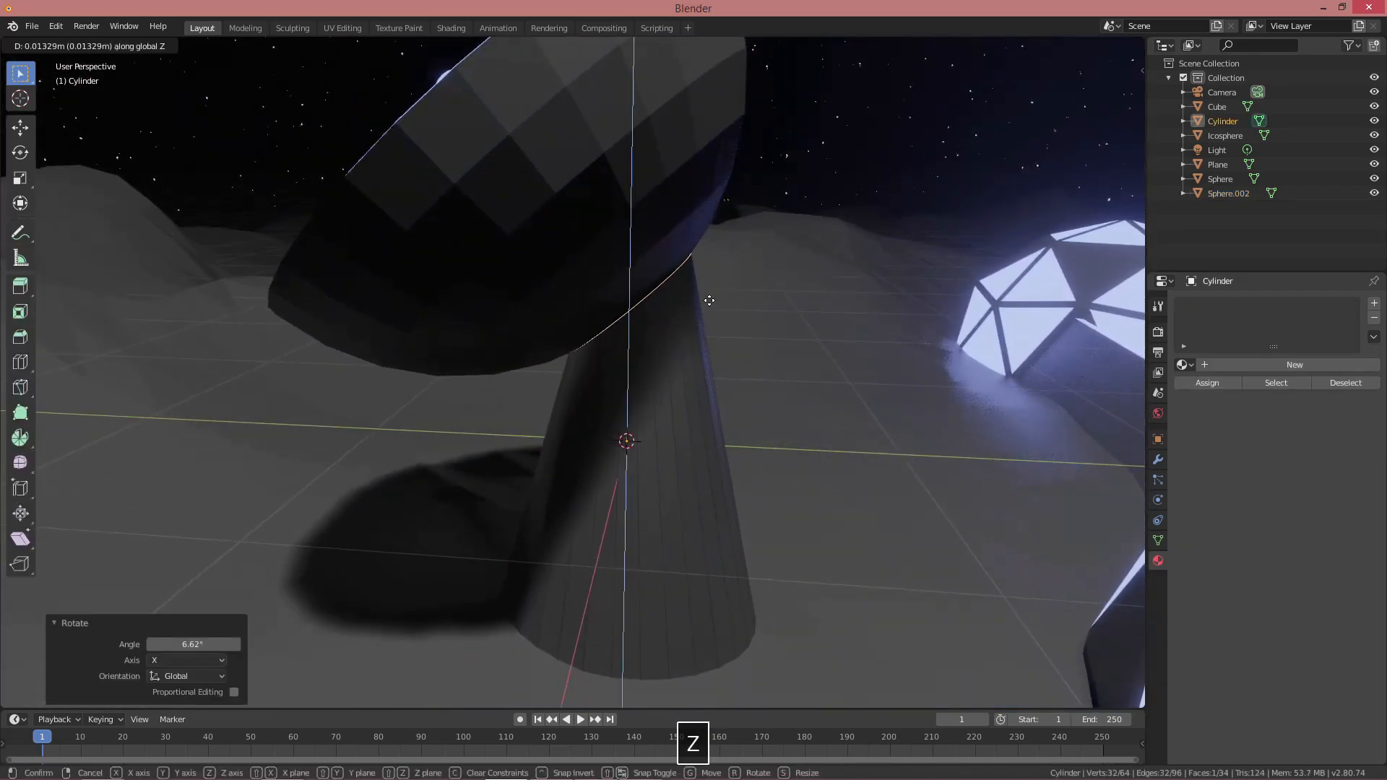
pyautogui.click(709, 300)
# Check the fit in wireframe, then select the dish together with the stand
pyautogui.hotkey('shift', 'z')
pyautogui.hotkey('alt', 'a')
pyautogui.scroll(-3, 670, 313)
pyautogui.hotkey('shift', 'z')
pyautogui.moveTo(669, 313)
pyautogui.mouseDown(button='middle')
pyautogui.moveTo(697, 347)
pyautogui.moveTo(551, 319)
pyautogui.moveTo(702, 327)
pyautogui.moveTo(649, 331)
pyautogui.moveTo(697, 355)
pyautogui.moveTo(615, 345)
pyautogui.mouseUp(button='middle')
pyautogui.scroll(-3, 697, 347)
pyautogui.scroll(-2, 648, 332)
pyautogui.scroll(2, 615, 345)
pyautogui.scroll(2, 607, 323)
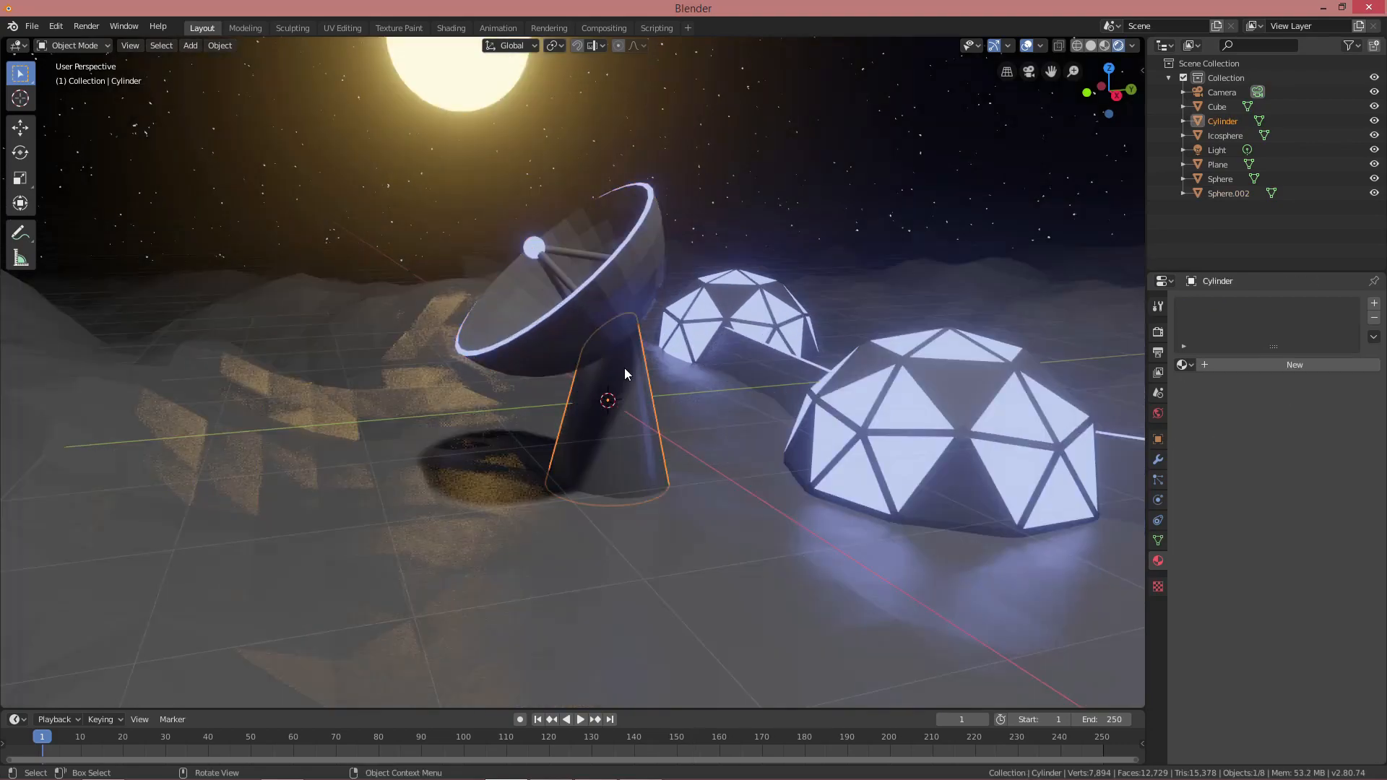
pyautogui.keyDown('shift'); pyautogui.click(637, 285); pyautogui.keyUp('shift')
# Join the stand into the dish with Ctrl+J to form one antenna object
pyautogui.hotkey('ctrl', 'j')
pyautogui.scroll(-3, 653, 323)
pyautogui.moveTo(653, 323); pyautogui.dragTo(763, 402, button='middle')
pyautogui.scroll(3, 763, 402)
pyautogui.keyDown('shift'); pyautogui.moveTo(763, 402); pyautogui.dragTo(644, 365, button='middle'); pyautogui.keyUp('shift')
# Push the antenna back along Y and shift it left along X behind the domes
pyautogui.press('g')
pyautogui.press('y')
pyautogui.click(1013, 332)
pyautogui.moveTo(723, 333); pyautogui.dragTo(732, 367, button='middle')
pyautogui.press('x')
pyautogui.click(542, 310)
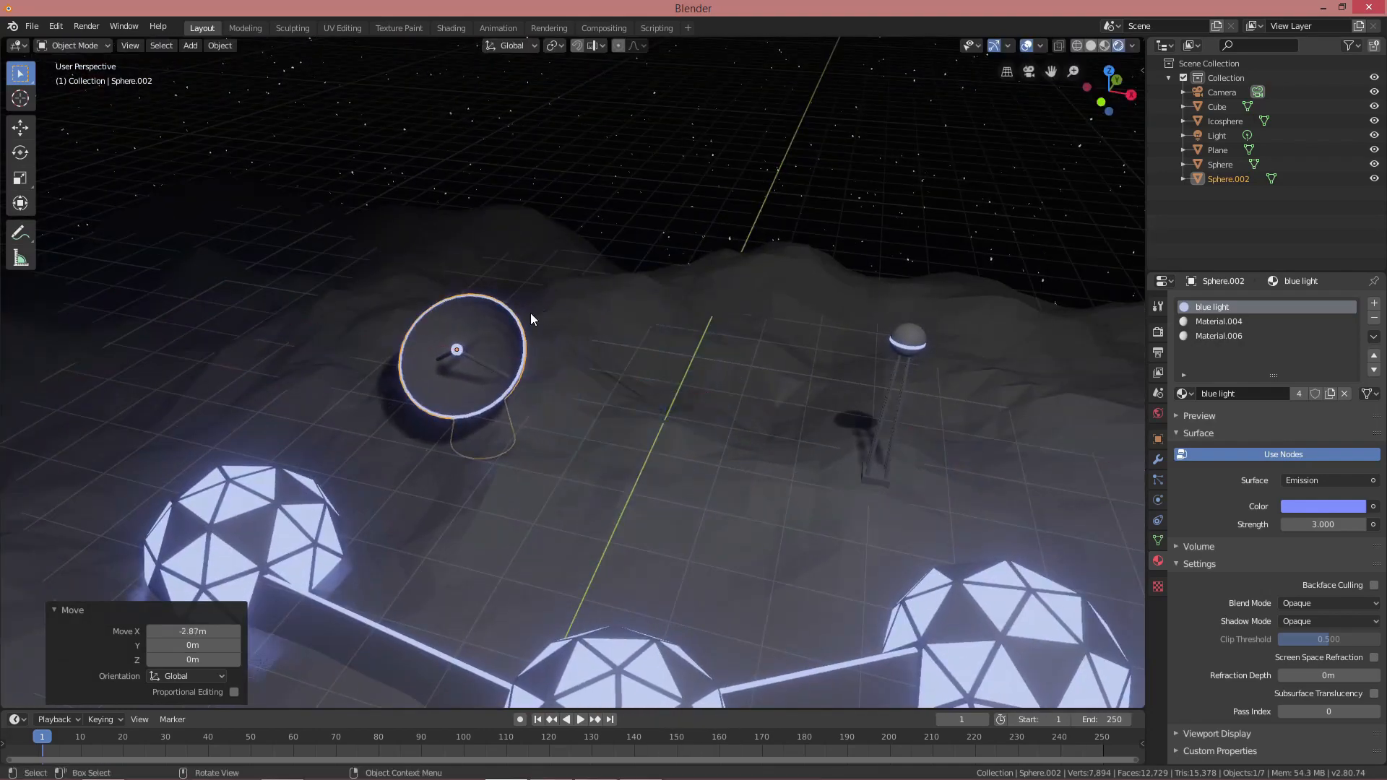
pyautogui.moveTo(542, 310); pyautogui.dragTo(570, 405, button='middle')
# Raise the antenna vertically so it sits on the hill
pyautogui.press('g')
pyautogui.hotkey('shift', 'z')
pyautogui.press('z')
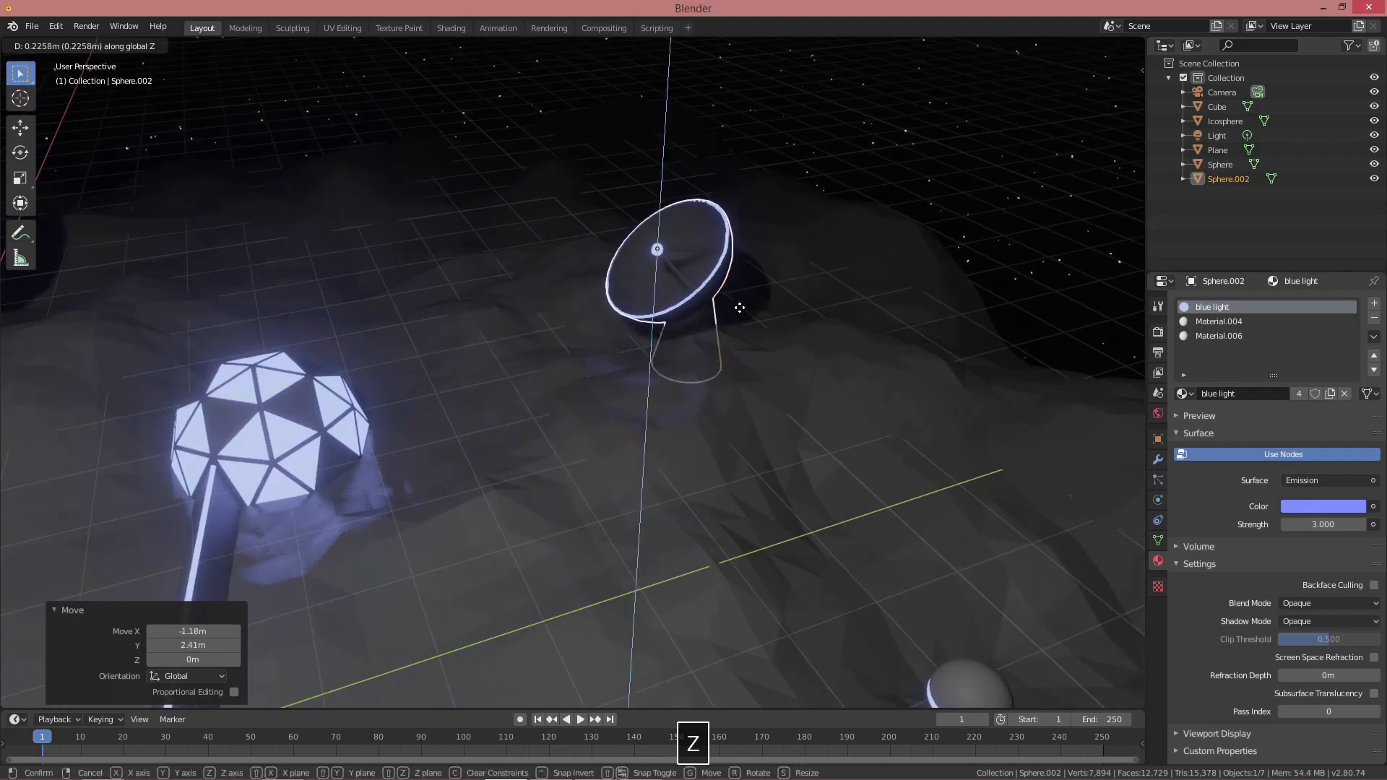
pyautogui.click(756, 335)
pyautogui.moveTo(755, 335); pyautogui.dragTo(742, 483, button='middle')
# Shift the antenna right, settle its final height, then deselect and survey the whole base
pyautogui.press('g')
pyautogui.press('x')
pyautogui.click(638, 456)
pyautogui.press('g')
pyautogui.press('z')
pyautogui.click(743, 449)
pyautogui.hotkey('alt', 'a')
pyautogui.scroll(-7, 722, 470)
pyautogui.moveTo(596, 477); pyautogui.dragTo(521, 480, button='middle')
pyautogui.scroll(1, 659, 467)
pyautogui.scroll(3, 613, 449)
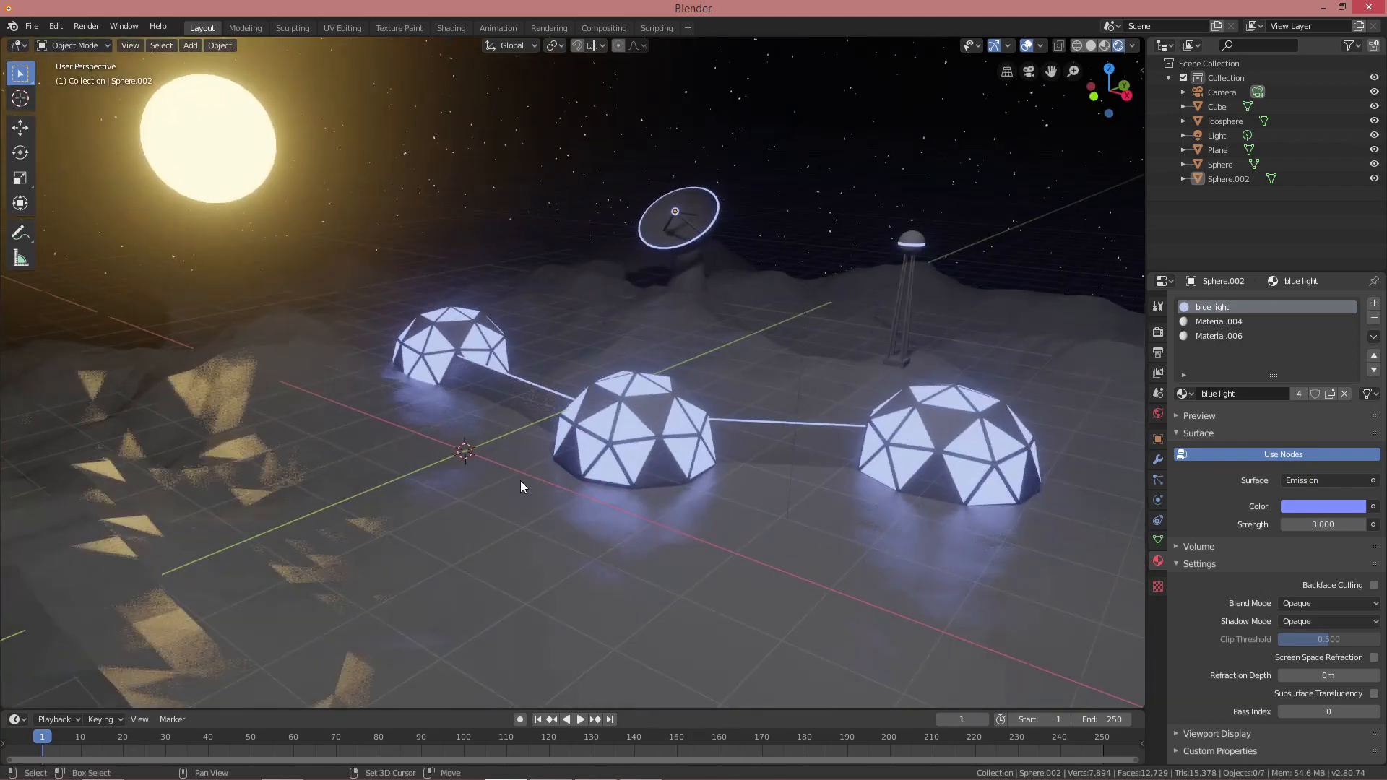
# Add a cube, shrink it, and stretch it vertically into a pillar
pyautogui.hotkey('shift', 'a')
pyautogui.moveTo(520, 480)
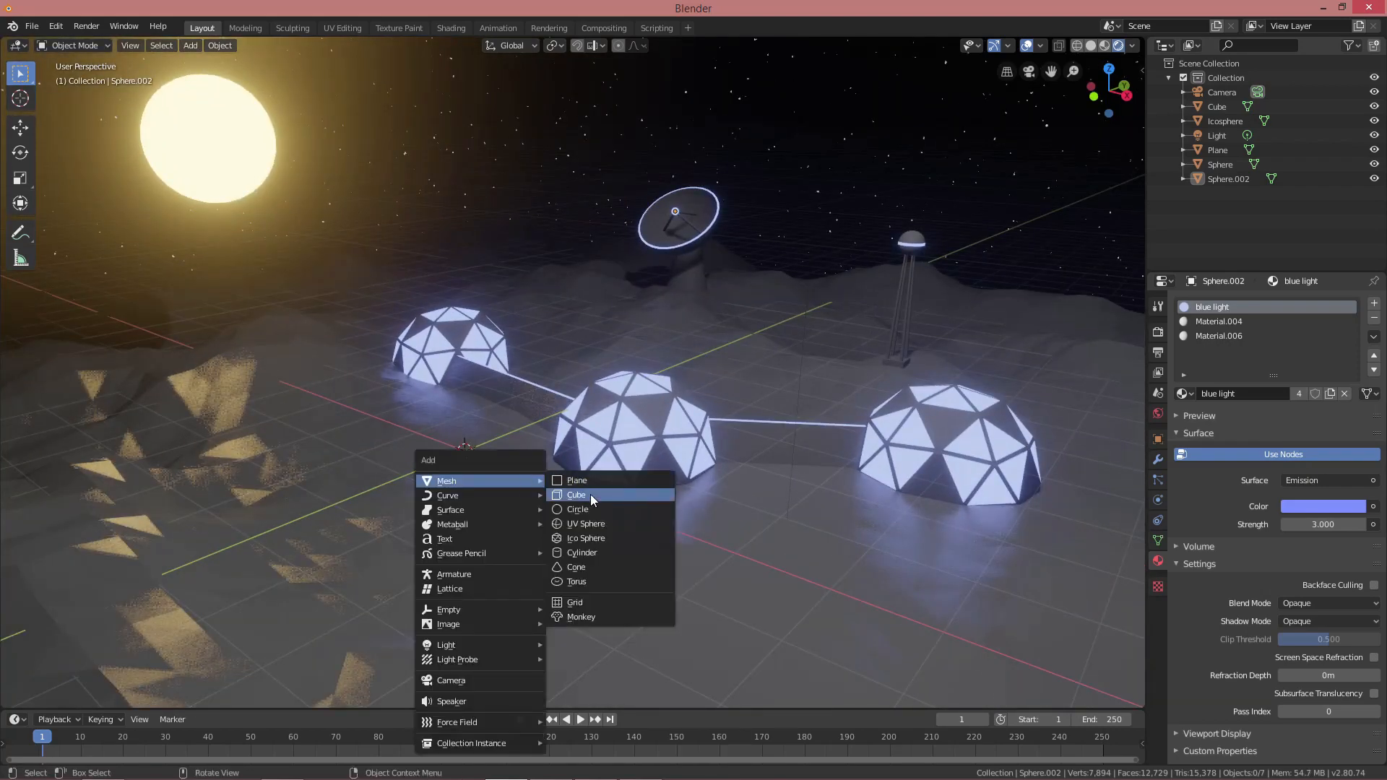
pyautogui.click(591, 494)
pyautogui.press('Tab')
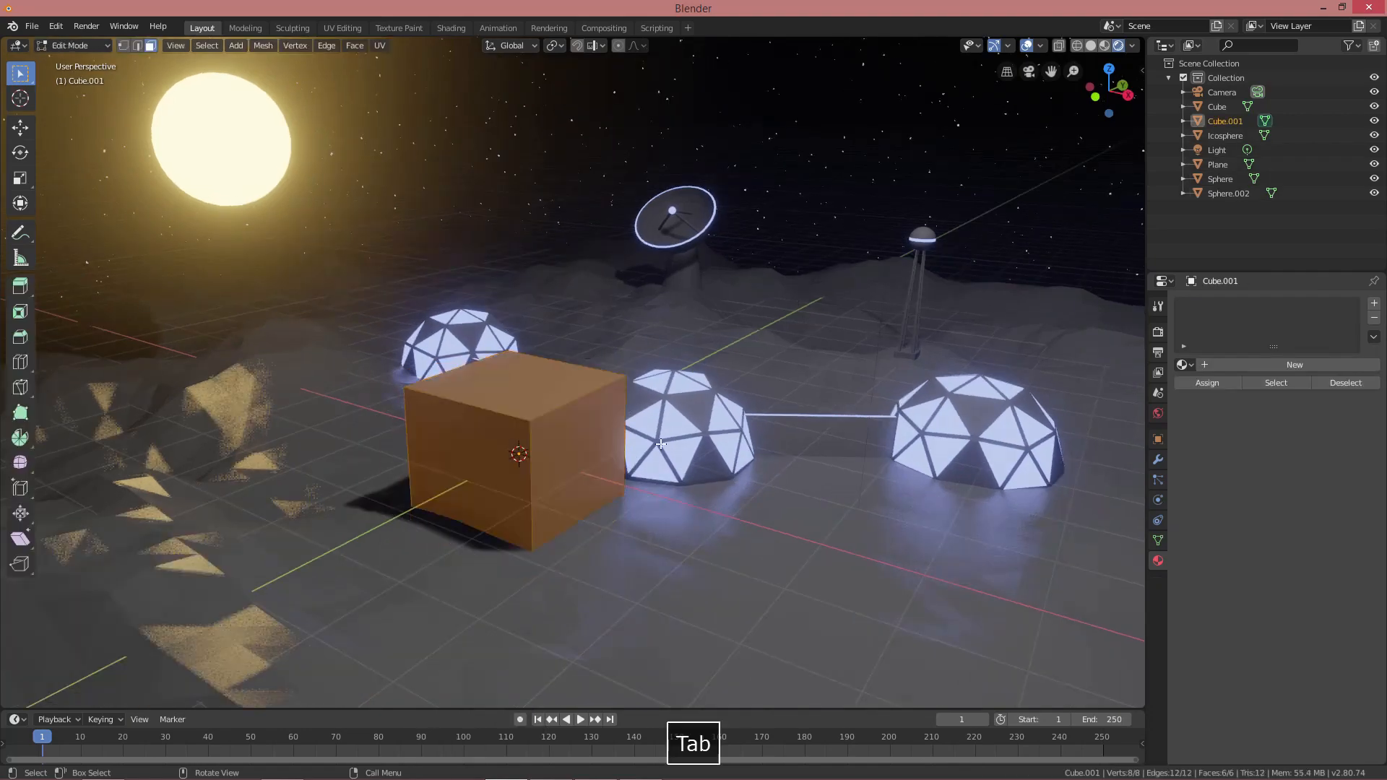
pyautogui.press('s')
pyautogui.click(590, 471)
pyautogui.press('s')
pyautogui.press('z')
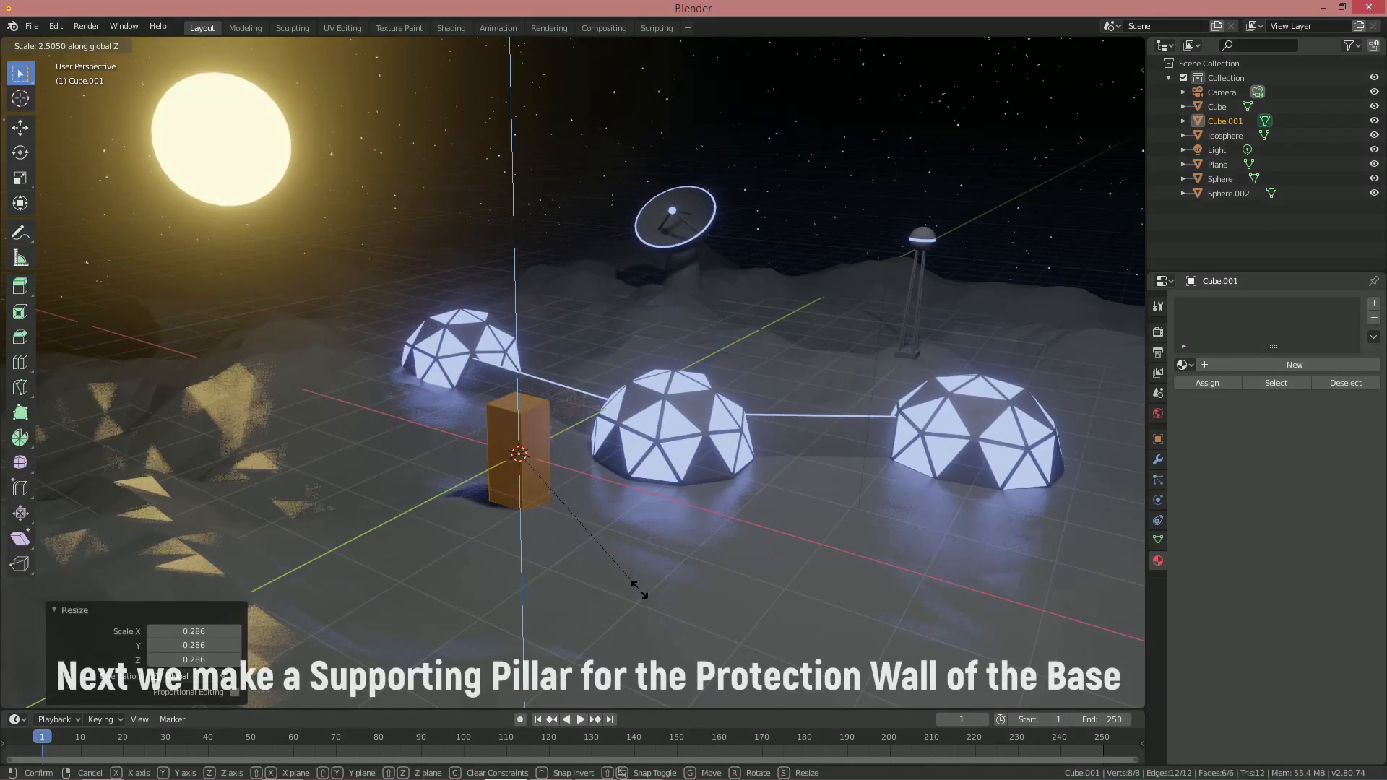
pyautogui.click(641, 591)
# Narrow the pillar's top face and raise it to taper the tower
pyautogui.keyDown('shift'); pyautogui.moveTo(564, 434); pyautogui.dragTo(434, 506, button='middle'); pyautogui.keyUp('shift')
pyautogui.scroll(3, 434, 506)
pyautogui.click(242, 499)
pyautogui.keyDown('shift'); pyautogui.moveTo(405, 615); pyautogui.dragTo(651, 470, button='middle'); pyautogui.keyUp('shift')
pyautogui.scroll(-2, 651, 471)
pyautogui.press('s')
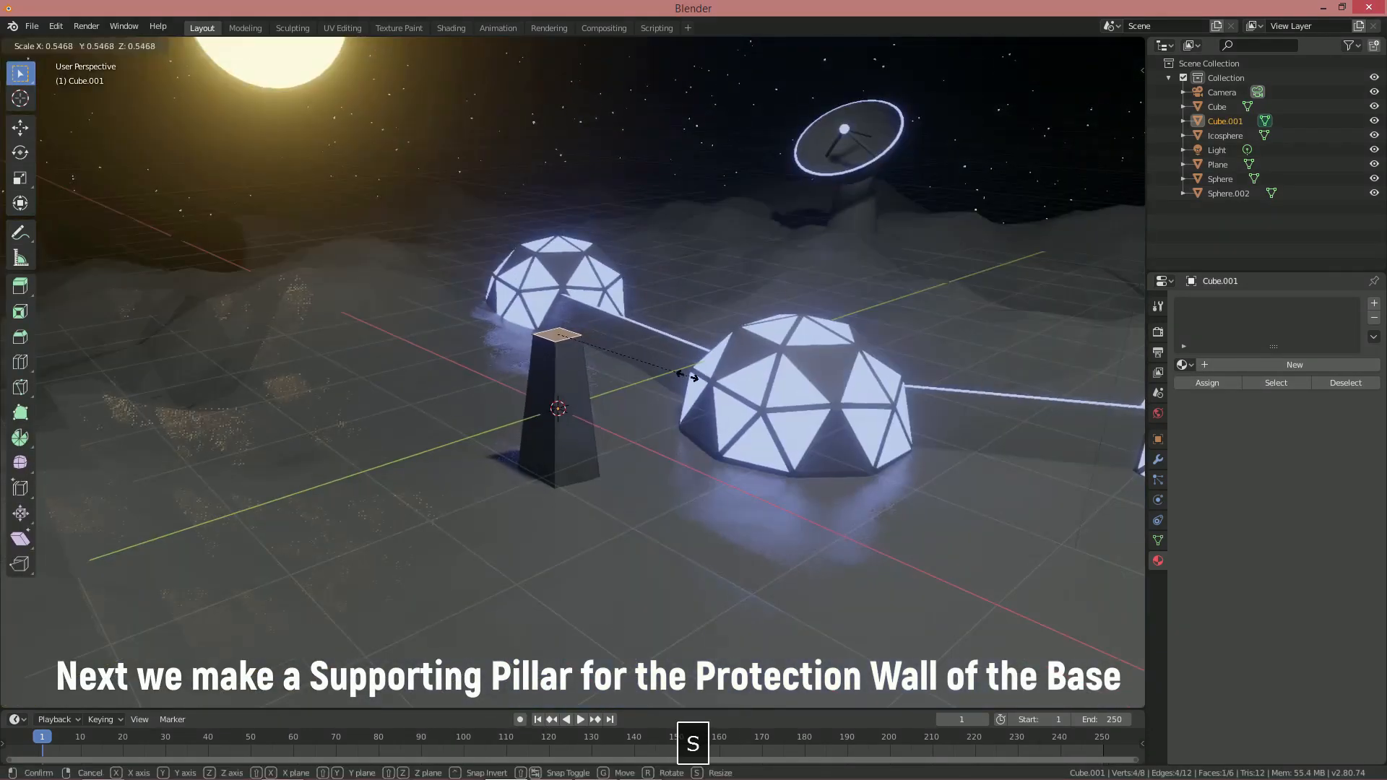
pyautogui.click(715, 372)
pyautogui.scroll(2, 686, 390)
pyautogui.press('g')
pyautogui.press('z')
pyautogui.click(654, 410)
# Bevel the pillar's top and add a bevelled loop cut forming a band around it
pyautogui.hotkey('ctrl', 'b')
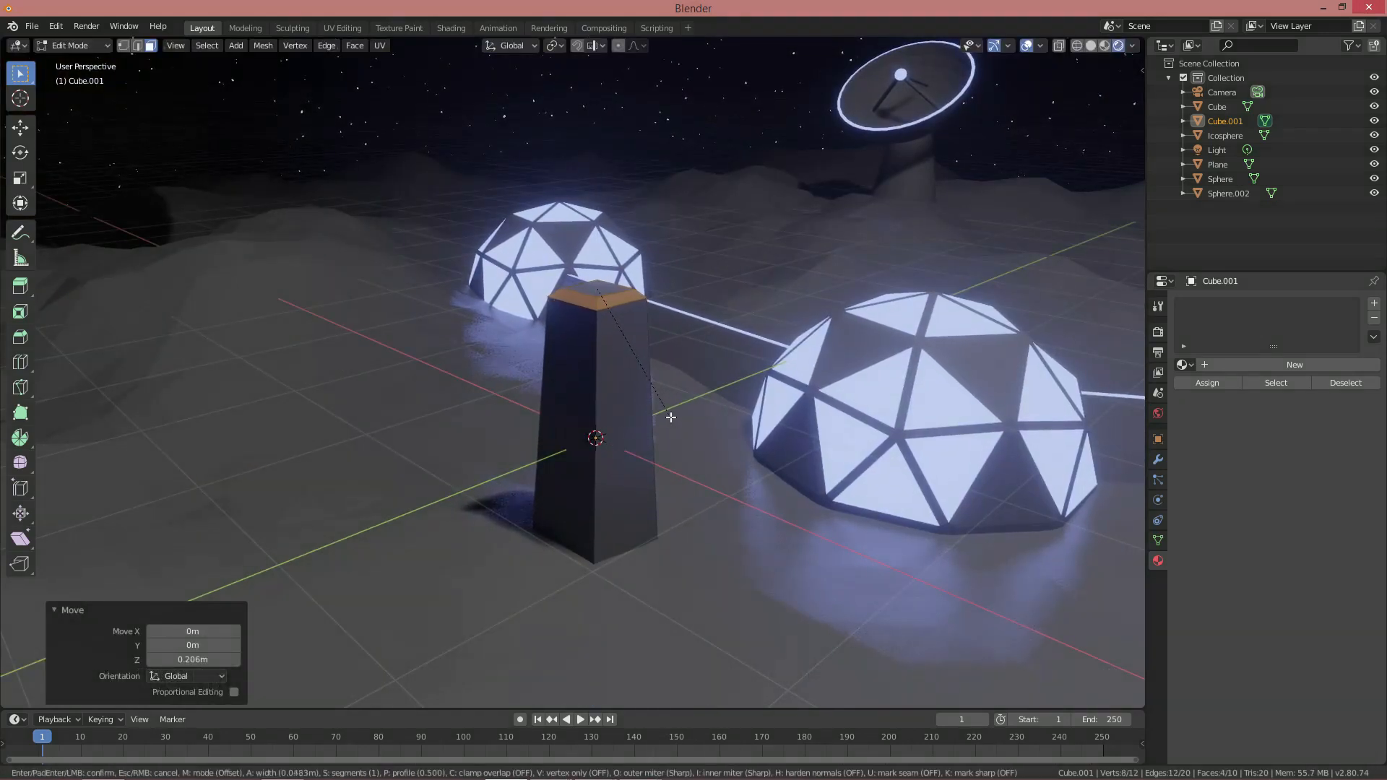
pyautogui.click(639, 436)
pyautogui.hotkey('ctrl', 'r')
pyautogui.click(629, 405)
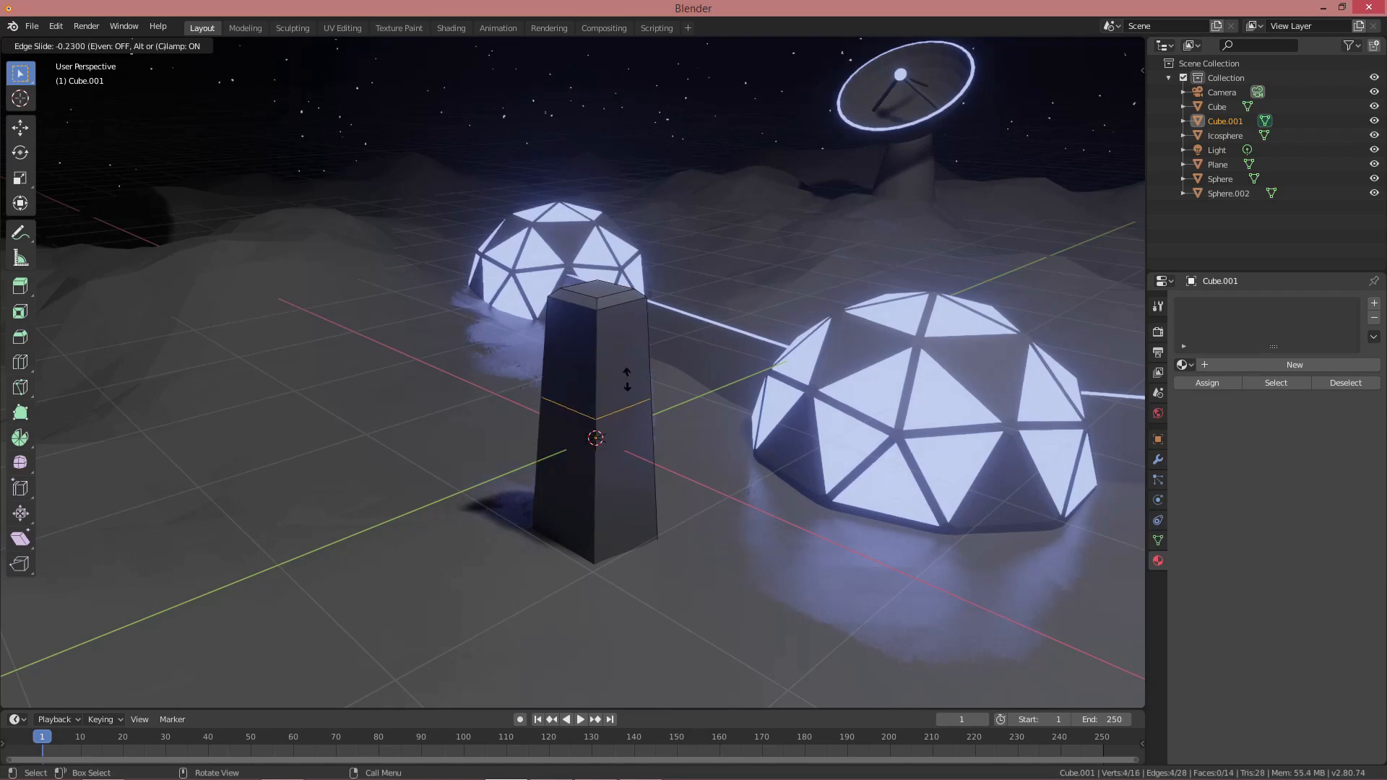
pyautogui.click(639, 333)
pyautogui.click(654, 346)
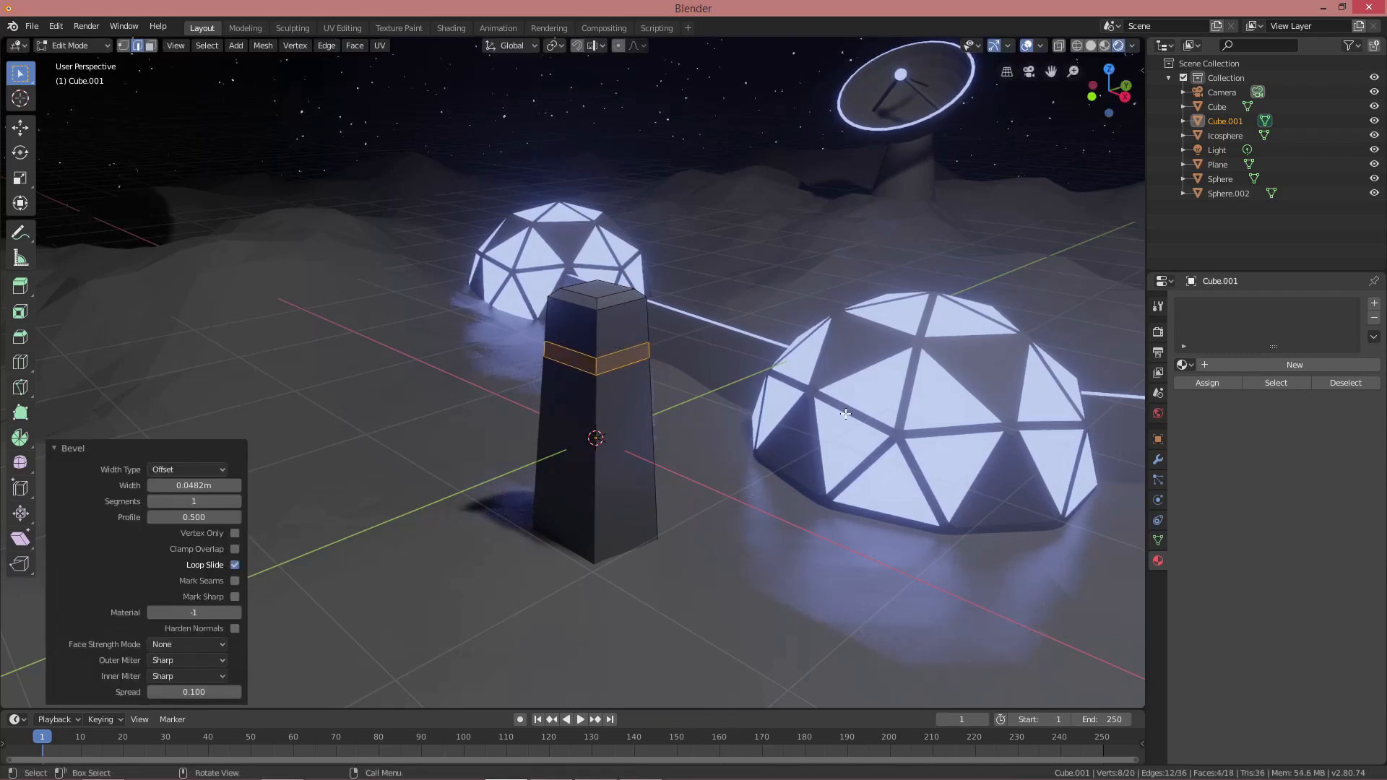
# Add two material slots and give the band the blue light material
pyautogui.click(1273, 365)
pyautogui.click(1374, 304)
pyautogui.click(1273, 394)
pyautogui.click(1186, 394)
pyautogui.click(1206, 414)
pyautogui.click(1204, 414)
pyautogui.scroll(-4, 814, 374)
pyautogui.moveTo(812, 374); pyautogui.dragTo(760, 369, button='middle')
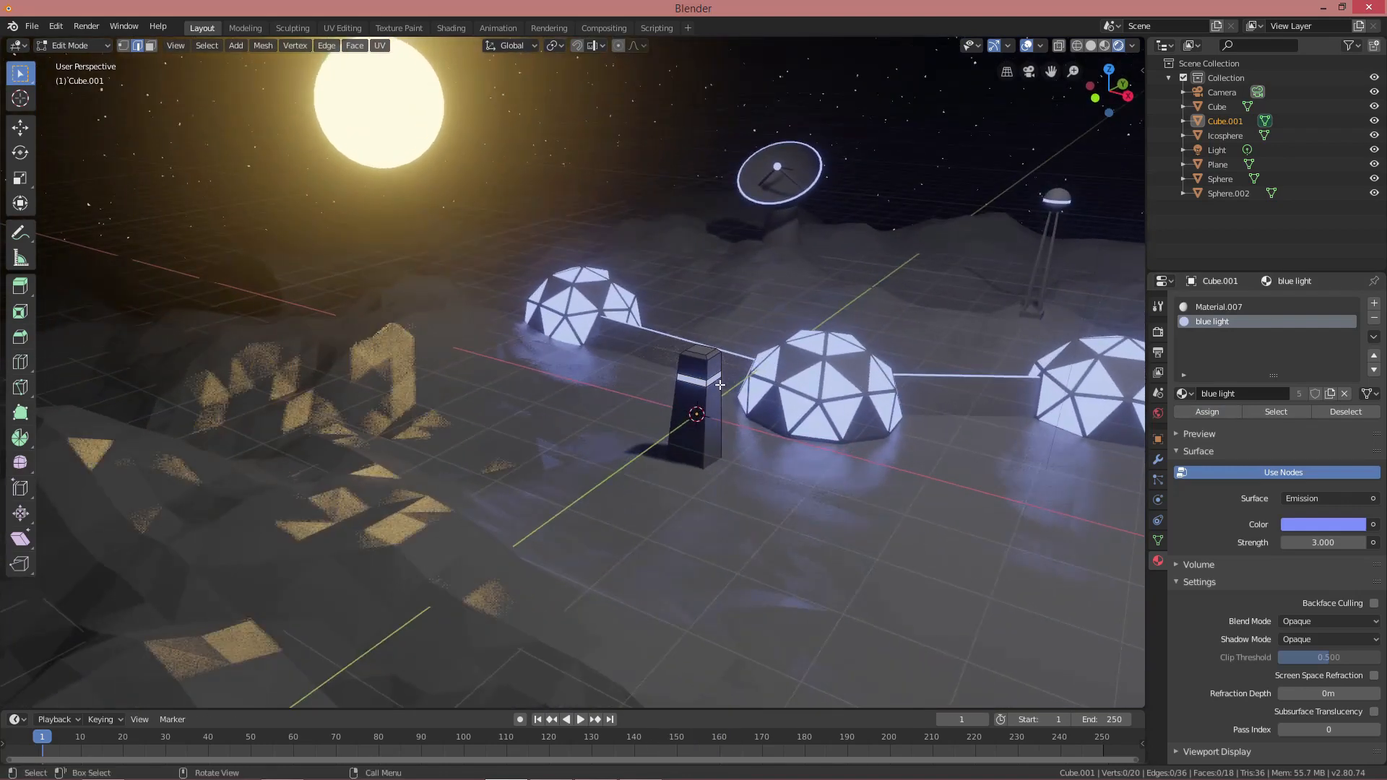
pyautogui.press('Tab')
# Add a cube, thin it along Y and lower its top face into a low wall piece
pyautogui.hotkey('shift', 'a')
pyautogui.click(753, 396)
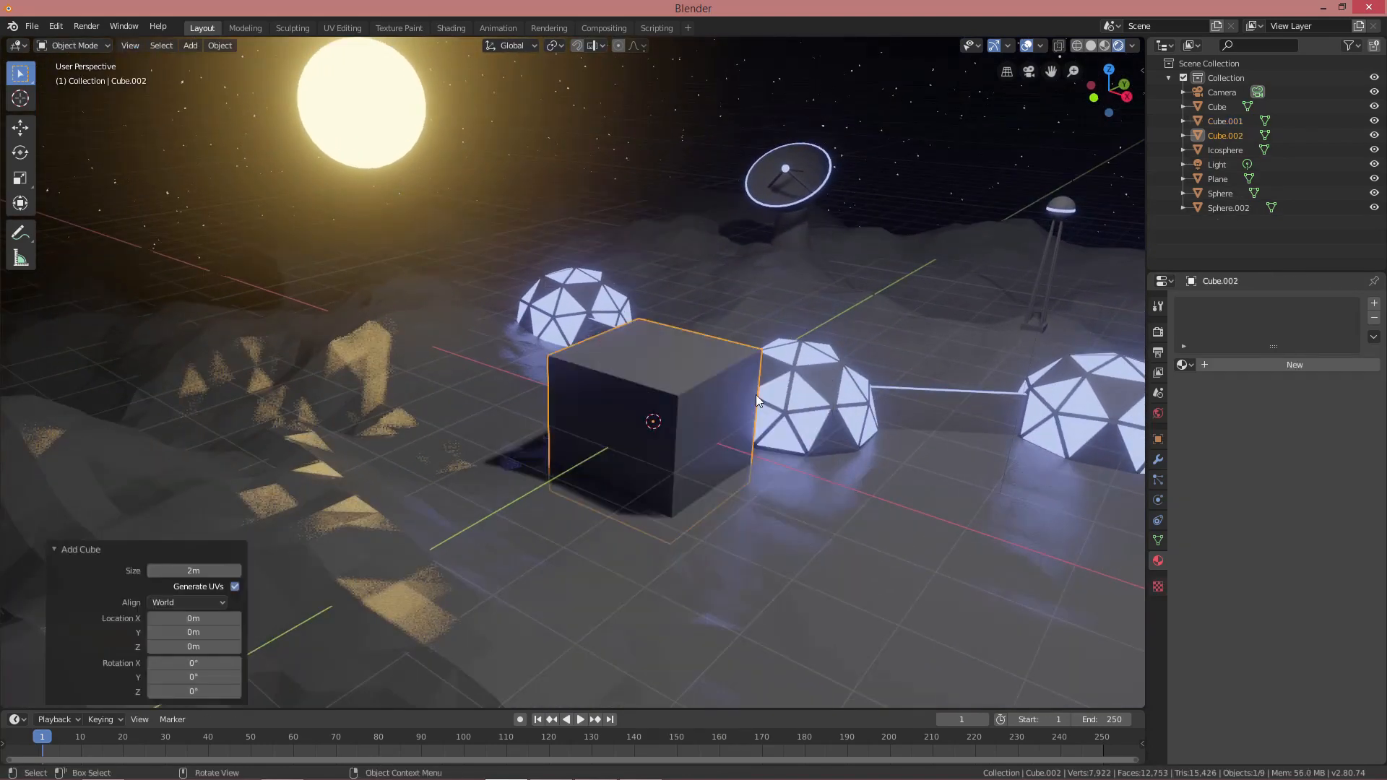
pyautogui.press('Tab')
pyautogui.moveTo(752, 396); pyautogui.dragTo(742, 397, button='middle')
pyautogui.press('y')
pyautogui.click(581, 414)
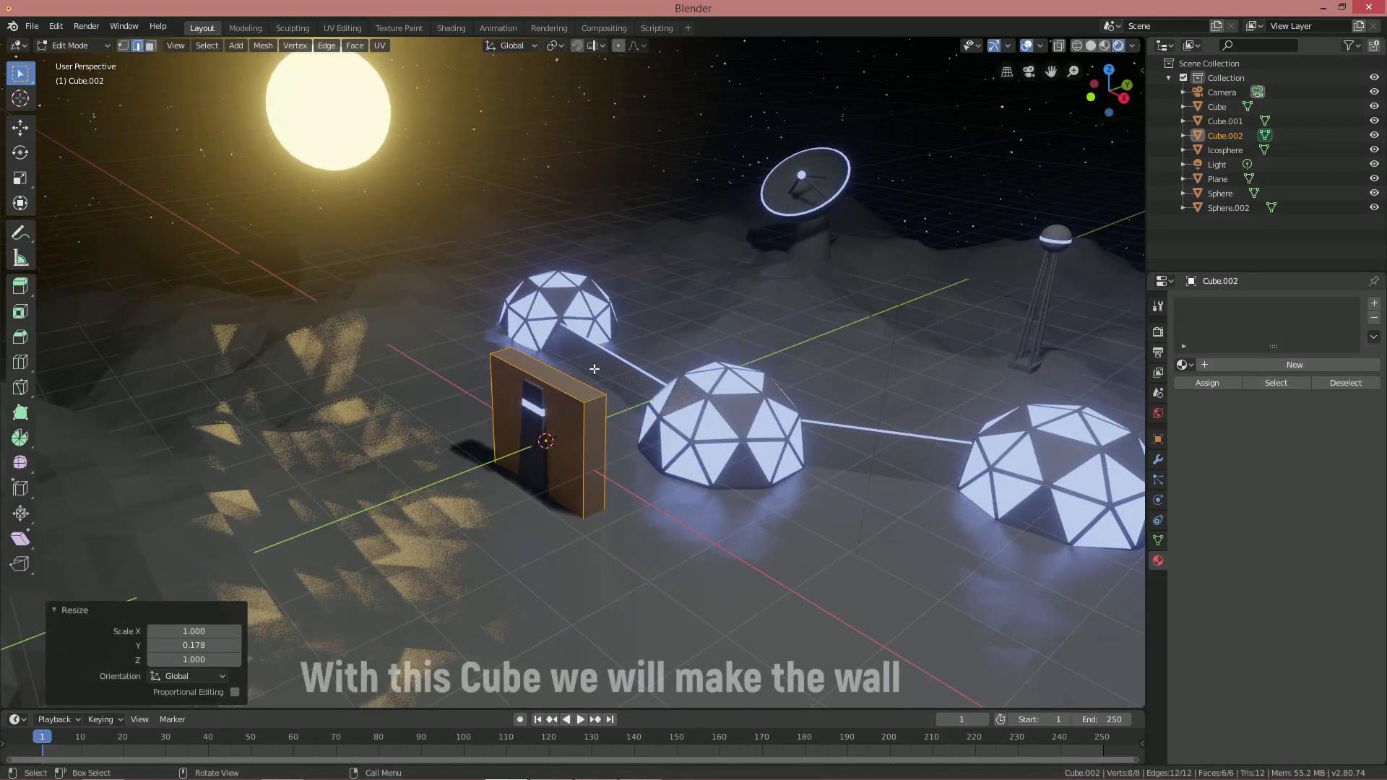
pyautogui.press('3')
pyautogui.click(564, 384)
pyautogui.press('g')
pyautogui.press('z')
pyautogui.click(609, 411)
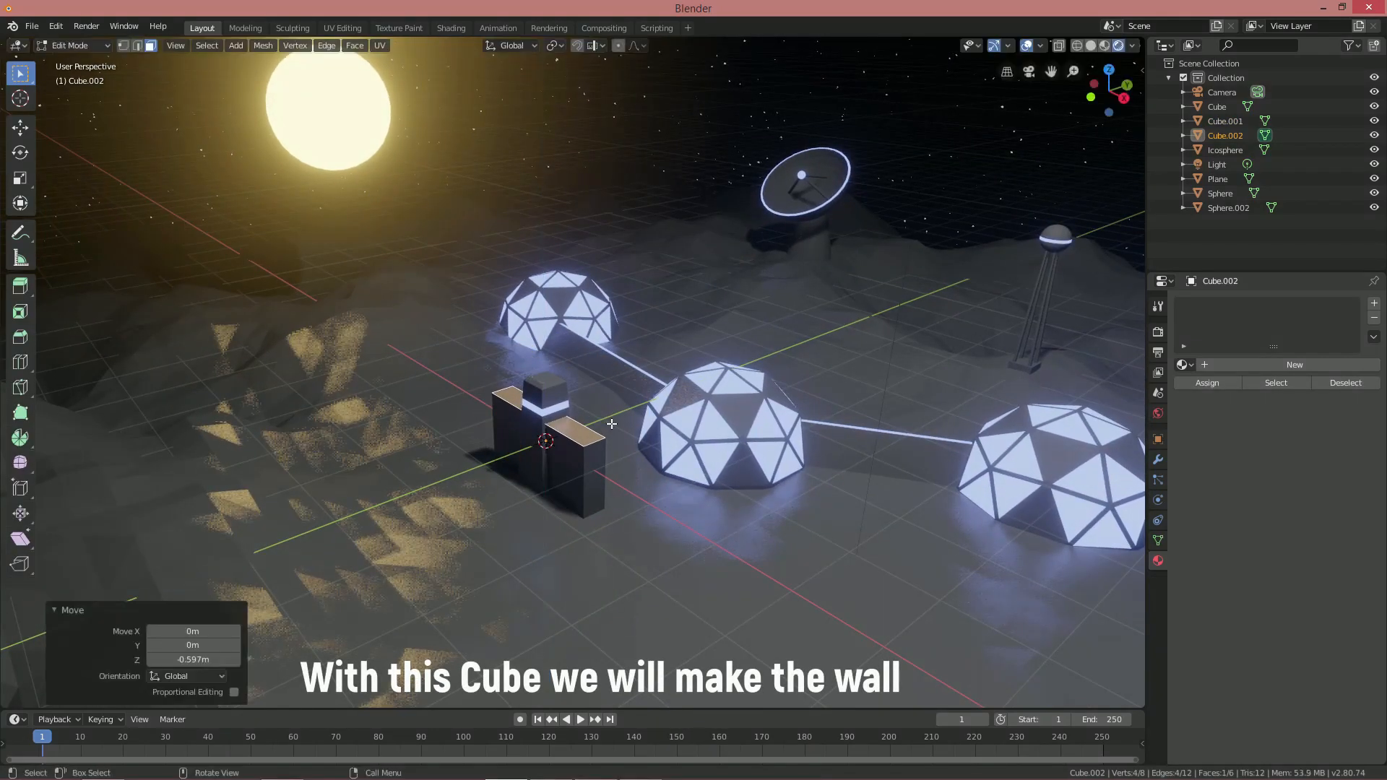
# Move the wall piece along X and frame the view on it
pyautogui.press('Tab')
pyautogui.moveTo(609, 410); pyautogui.dragTo(696, 427, button='middle')
pyautogui.press('g')
pyautogui.press('x')
pyautogui.click(615, 406)
pyautogui.moveTo(614, 406); pyautogui.dragTo(826, 396, button='middle')
pyautogui.press('KP_Decimal')
pyautogui.scroll(-3, 841, 401)
# Stretch the wall's end face out along X and scale the whole wall thinner
pyautogui.press('Tab')
pyautogui.moveTo(498, 392); pyautogui.dragTo(441, 368, button='middle')
pyautogui.scroll(-4, 462, 370)
pyautogui.keyDown('shift'); pyautogui.moveTo(480, 367); pyautogui.dragTo(578, 398, button='middle'); pyautogui.keyUp('shift')
pyautogui.press('g')
pyautogui.press('x')
pyautogui.click(94, 351)
pyautogui.press('a')
pyautogui.press('s')
pyautogui.click(553, 375)
# Extend the wall's end face further along X, then return to Object Mode and pan toward the tower
pyautogui.keyDown('shift'); pyautogui.moveTo(578, 398); pyautogui.dragTo(669, 448, button='middle'); pyautogui.keyUp('shift')
pyautogui.click(356, 396)
pyautogui.press('g')
pyautogui.press('y')
pyautogui.press('Escape')
pyautogui.press('g')
pyautogui.press('x')
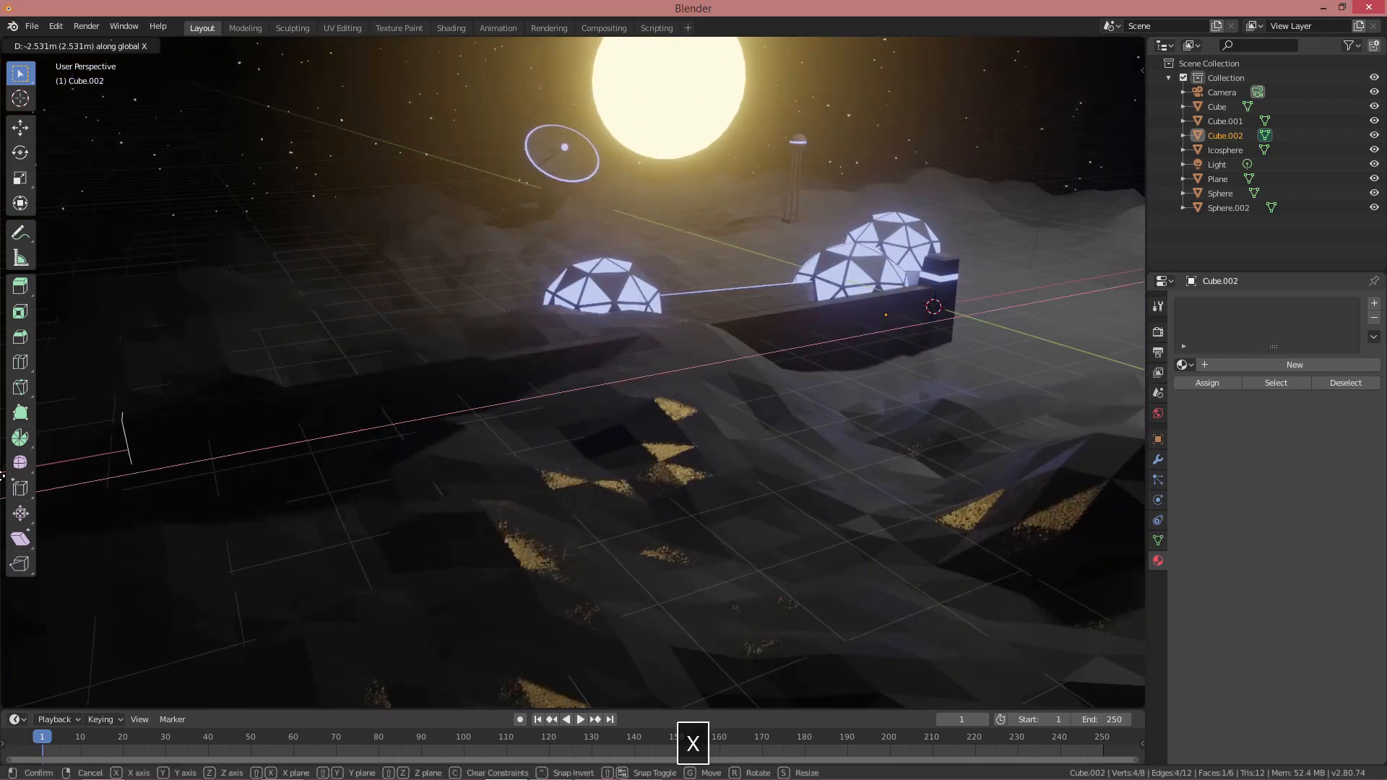
pyautogui.click(1096, 431)
pyautogui.hotkey('alt', 'a')
pyautogui.moveTo(1096, 431); pyautogui.dragTo(839, 394, button='middle')
pyautogui.moveTo(839, 393); pyautogui.dragTo(889, 398, button='middle')
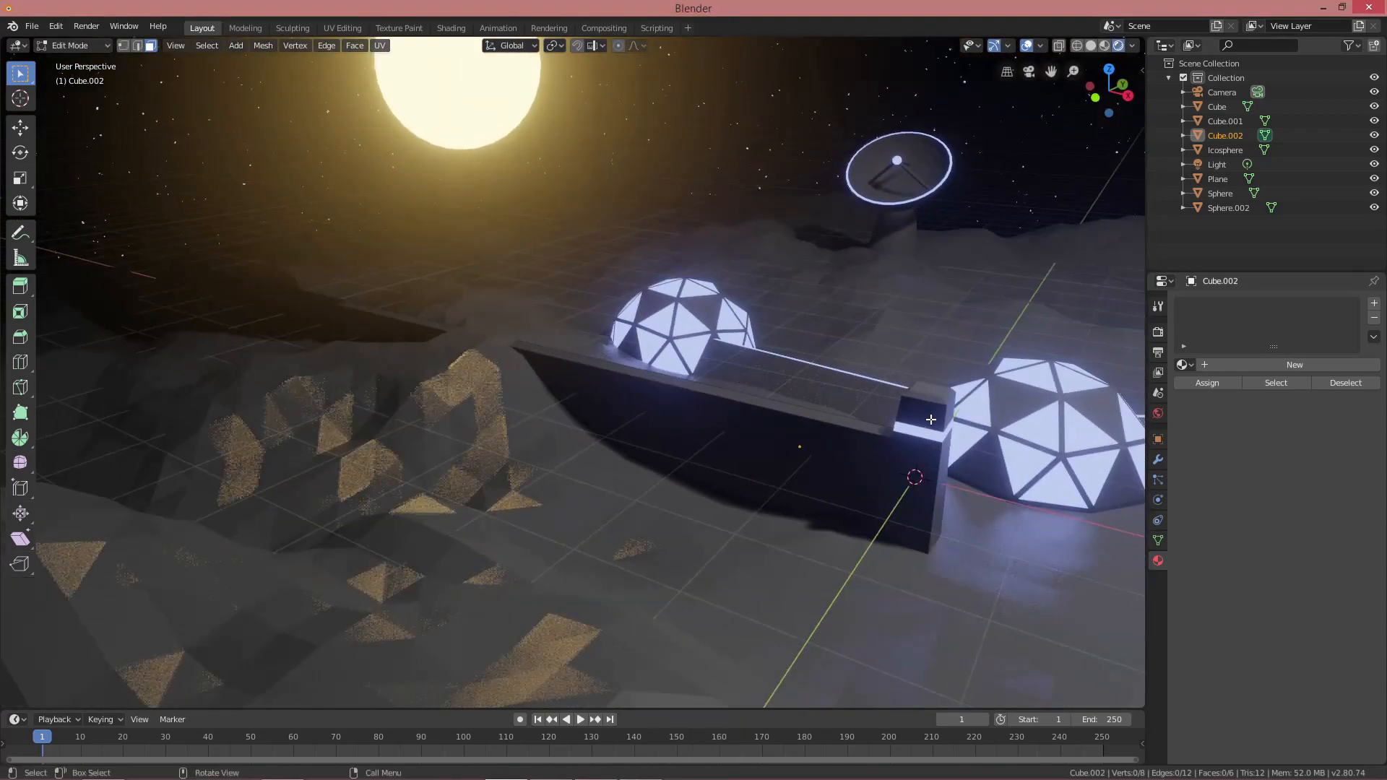
pyautogui.press('Tab')
pyautogui.click(930, 438)
pyautogui.keyDown('shift'); pyautogui.moveTo(930, 443); pyautogui.dragTo(732, 430, button='middle'); pyautogui.keyUp('shift')
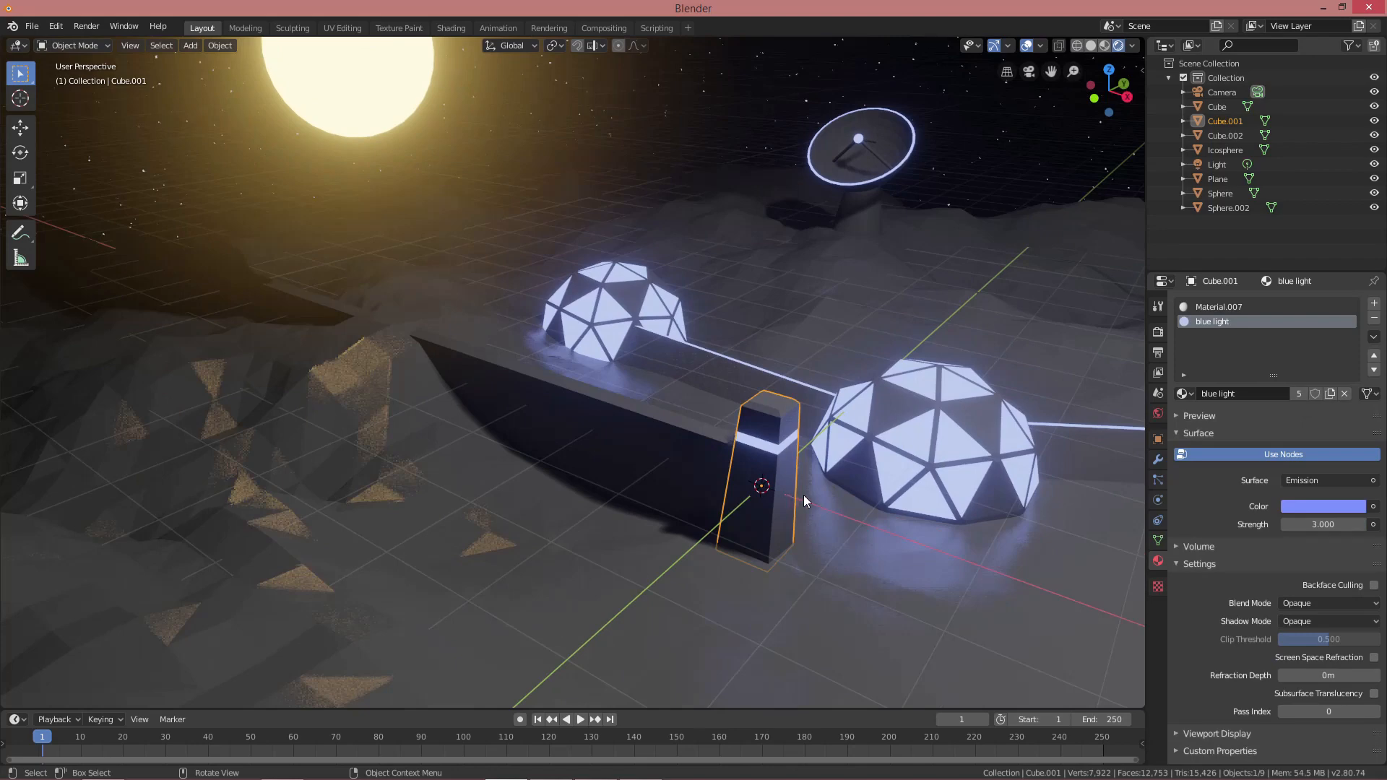
# Duplicate the blue-banded tower along X to add more towers along the wall
pyautogui.hotkey('shift', 'd')
pyautogui.press('g')
pyautogui.press('x')
pyautogui.click(614, 438)
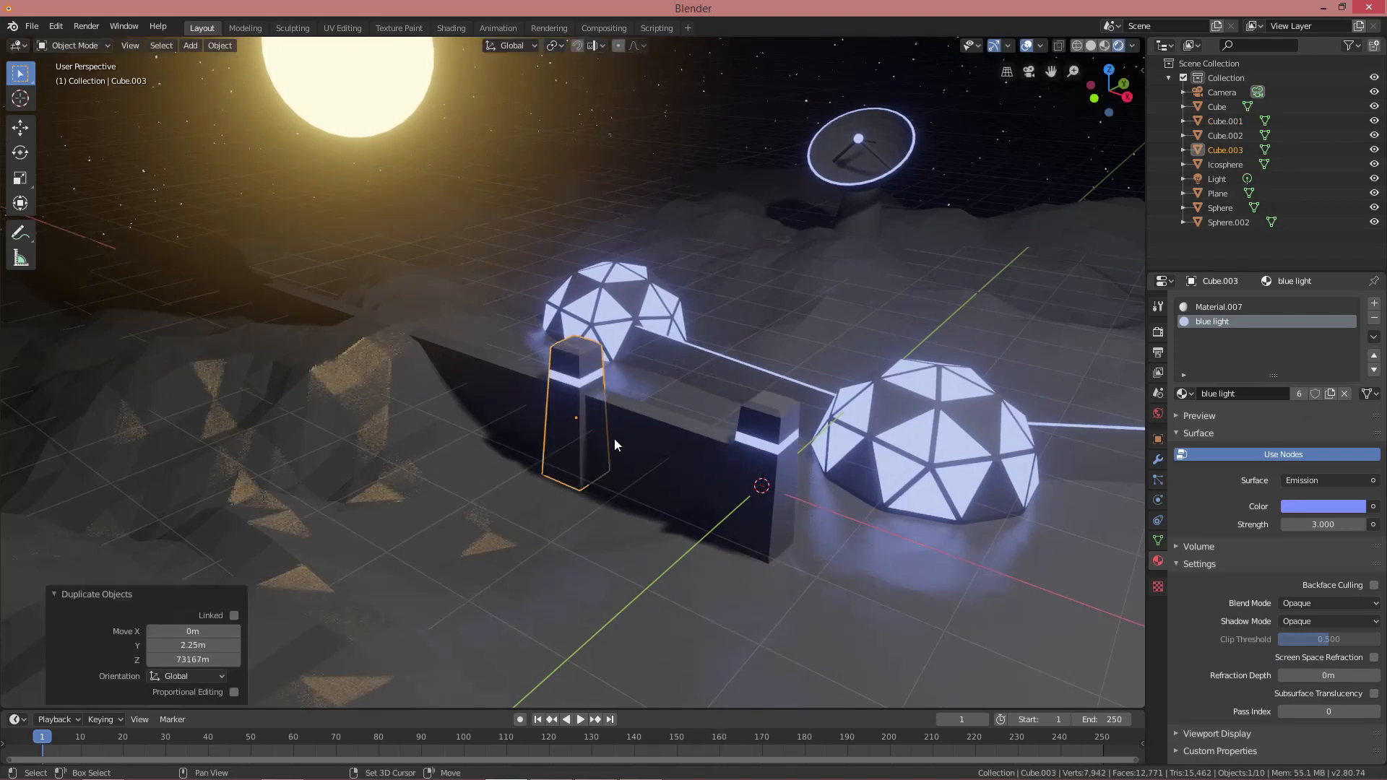
pyautogui.hotkey('shift', 'd')
pyautogui.press('g')
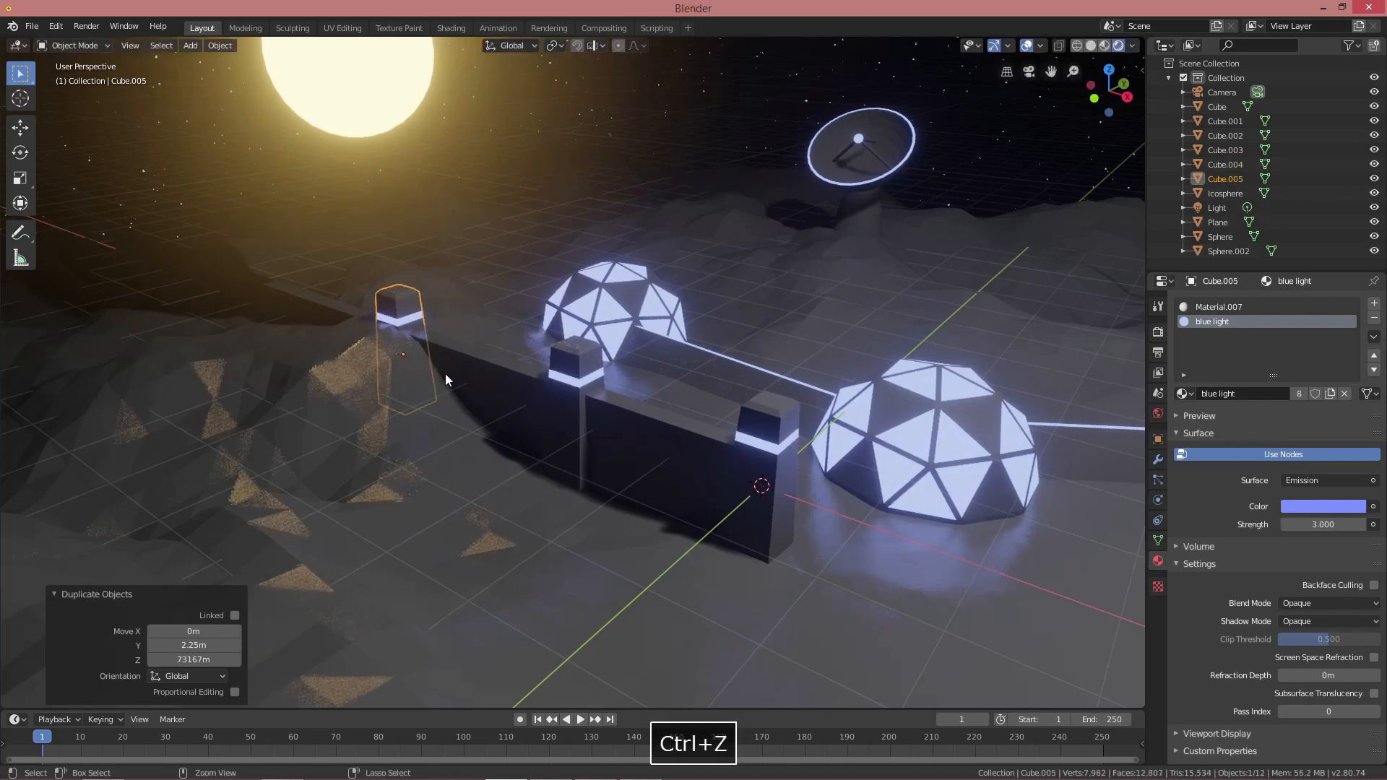
pyautogui.hotkey('shift', 'd')
pyautogui.press('x')
pyautogui.click(294, 325)
pyautogui.hotkey('alt', 'a')
pyautogui.scroll(-4, 476, 431)
pyautogui.moveTo(476, 433)
pyautogui.mouseDown(button='middle')
pyautogui.moveTo(504, 430)
pyautogui.moveTo(480, 438)
pyautogui.mouseUp(button='middle')
pyautogui.scroll(4, 506, 433)
# Scale the front tower up to 1.173 and stretch it taller along Z
pyautogui.click(695, 442)
pyautogui.press('Tab')
pyautogui.moveTo(773, 469)
pyautogui.mouseDown(button='middle')
pyautogui.moveTo(794, 471)
pyautogui.moveTo(764, 489)
pyautogui.mouseUp(button='middle')
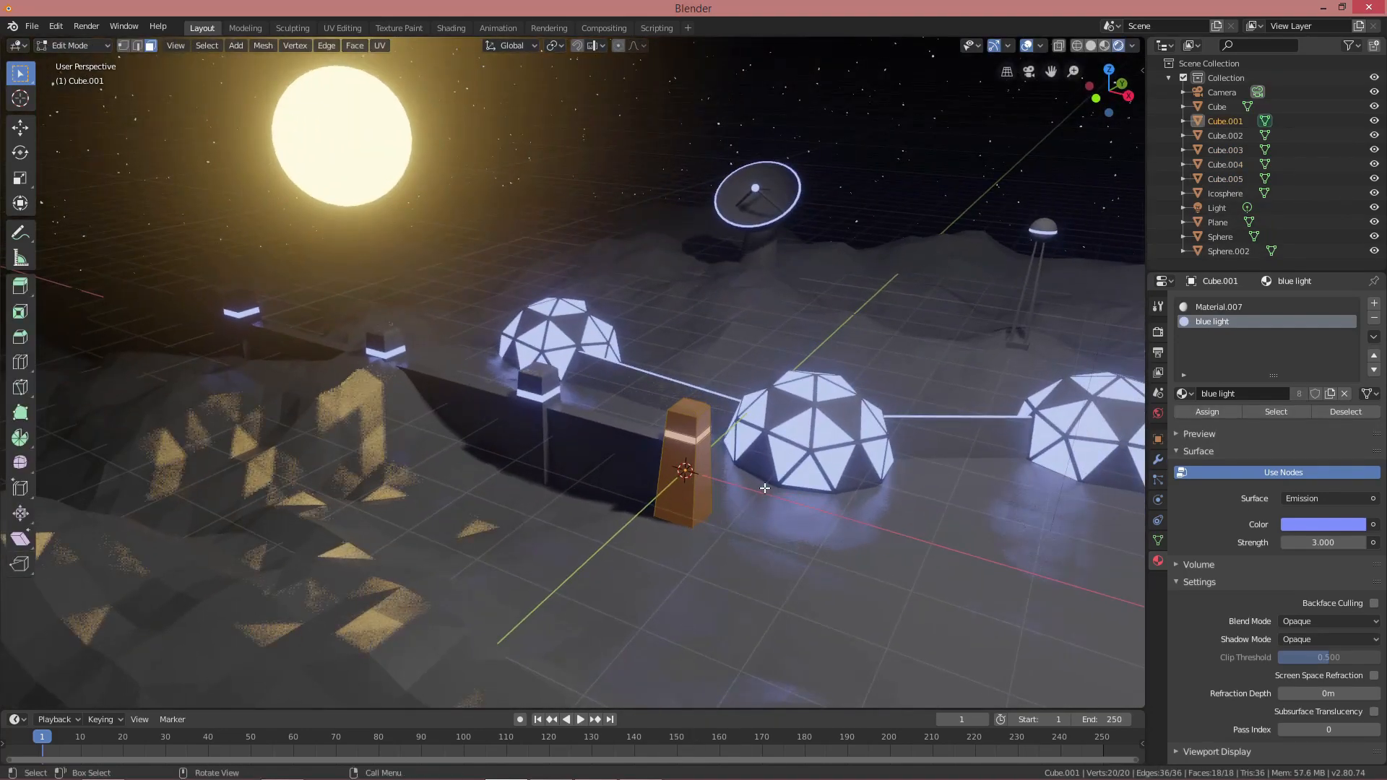
pyautogui.press('s')
pyautogui.click(781, 486)
pyautogui.press('s')
pyautogui.press('z')
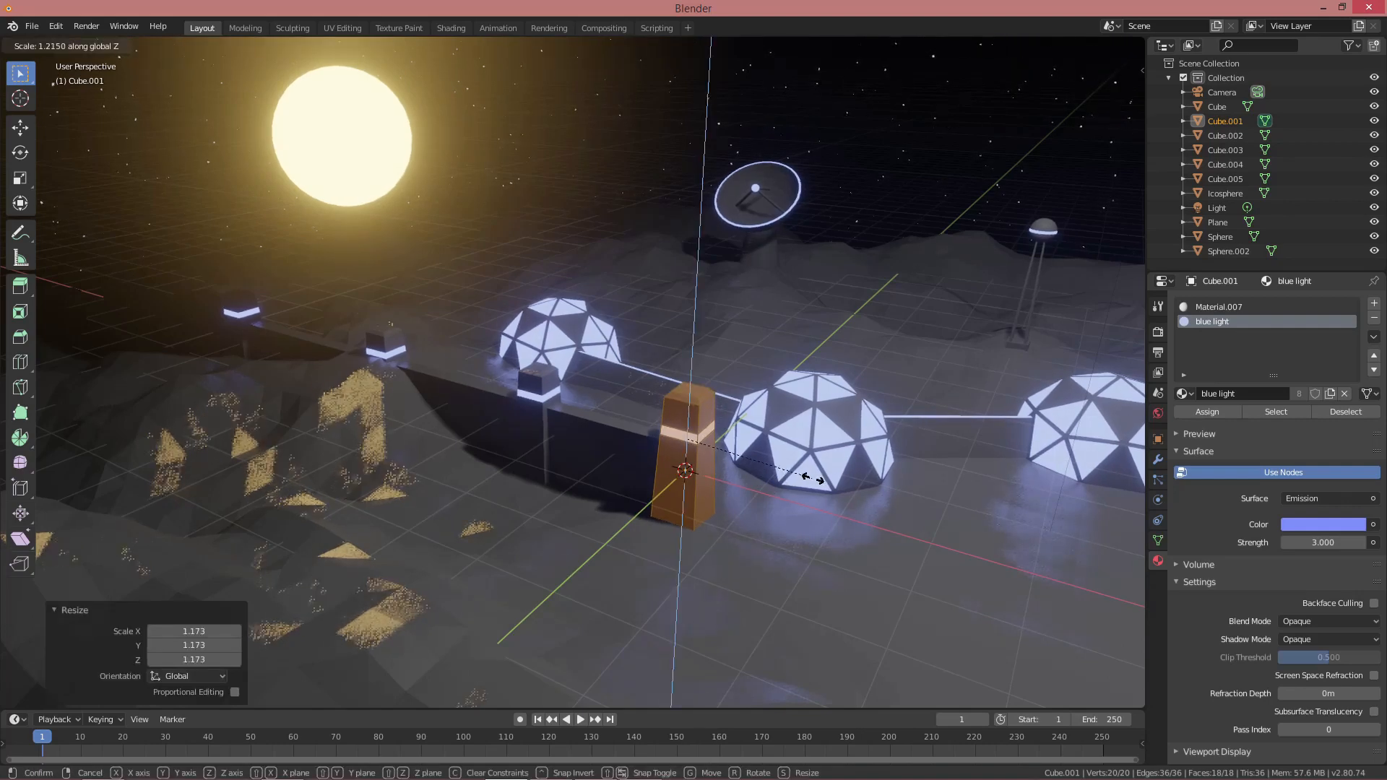
pyautogui.click(821, 478)
pyautogui.press('Tab')
# Join the long wall and its three towers into one object
pyautogui.keyDown('shift'); pyautogui.click(614, 451); pyautogui.keyUp('shift')
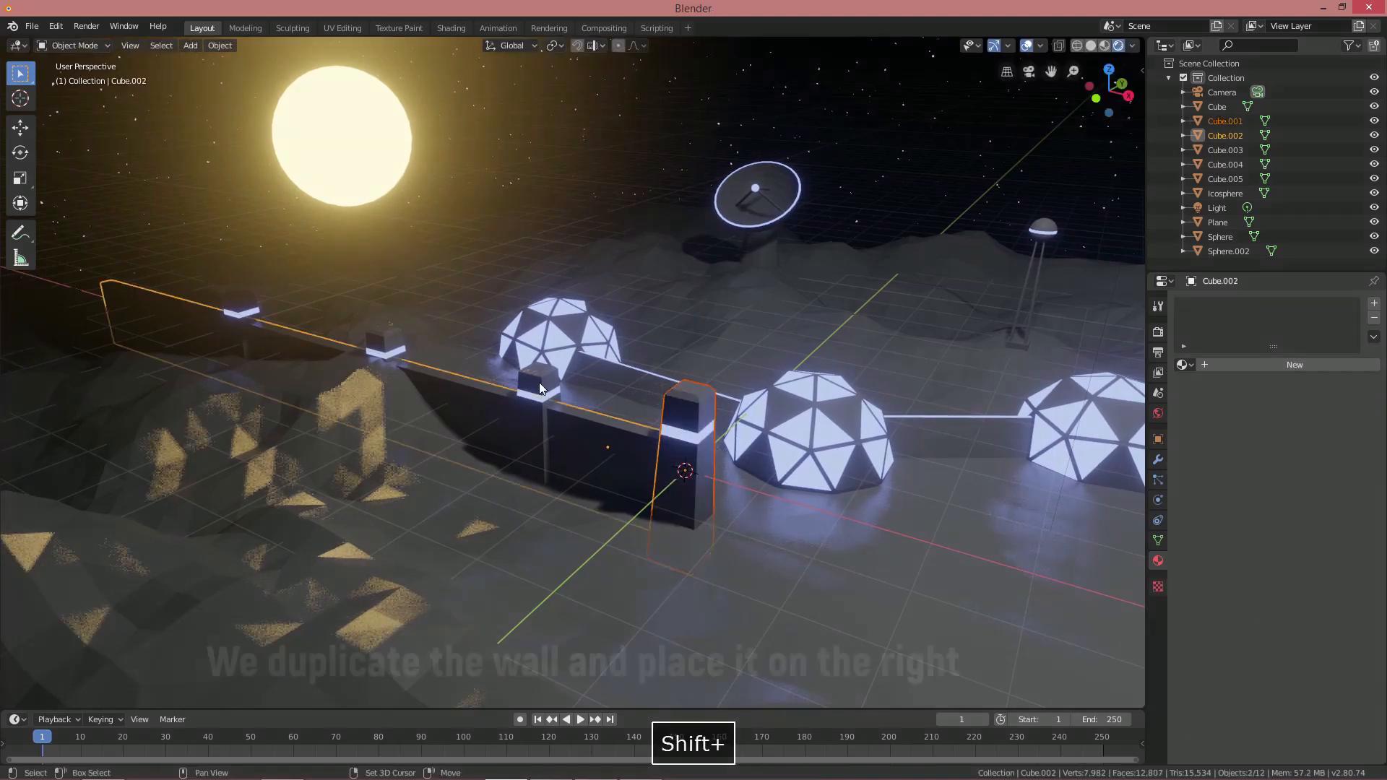
pyautogui.keyDown('shift'); pyautogui.click(539, 394); pyautogui.keyUp('shift')
pyautogui.keyDown('shift'); pyautogui.click(386, 350); pyautogui.keyUp('shift')
pyautogui.keyDown('shift'); pyautogui.click(245, 309); pyautogui.keyUp('shift')
pyautogui.scroll(-1, 462, 401)
pyautogui.hotkey('ctrl', 'j')
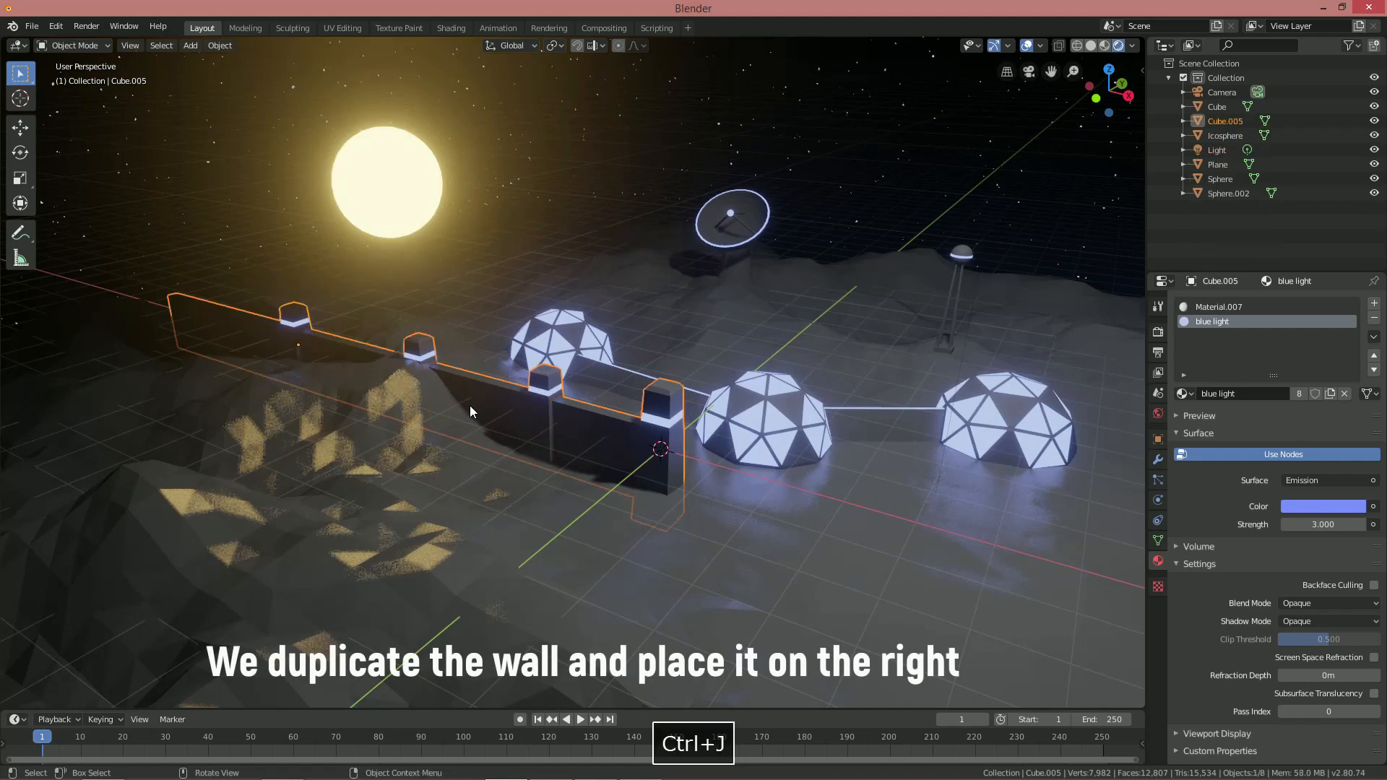
# Duplicate the joined wall, rotate it 180° about Z, and shift it 12.85 m along X
pyautogui.hotkey('shift', 'd')
pyautogui.press('x')
pyautogui.click(872, 539)
pyautogui.scroll(-3, 871, 538)
pyautogui.keyDown('shift'); pyautogui.moveTo(872, 536); pyautogui.dragTo(752, 514, button='middle'); pyautogui.keyUp('shift')
pyautogui.write('rz180')
pyautogui.press('Return')
pyautogui.press('g')
pyautogui.press('x')
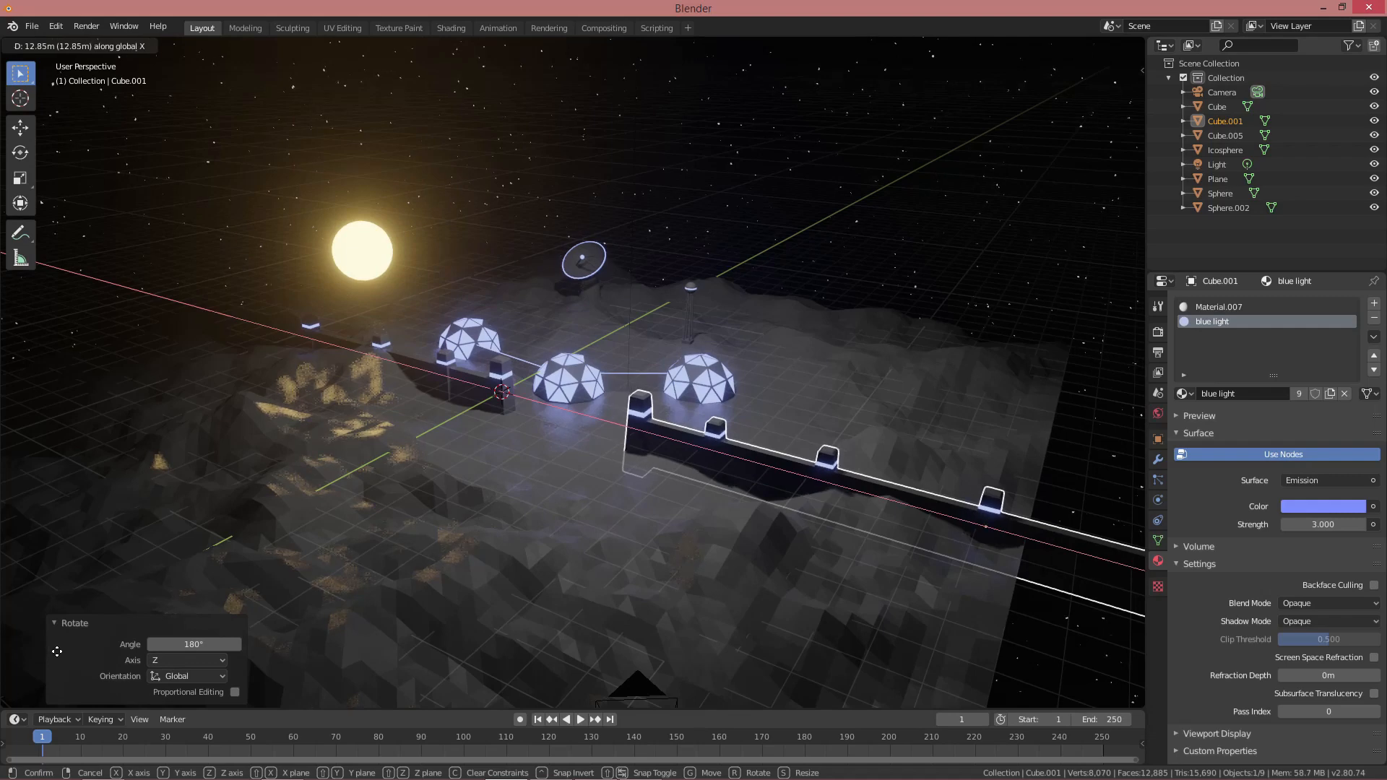
pyautogui.click(57, 652)
pyautogui.hotkey('alt', 'a')
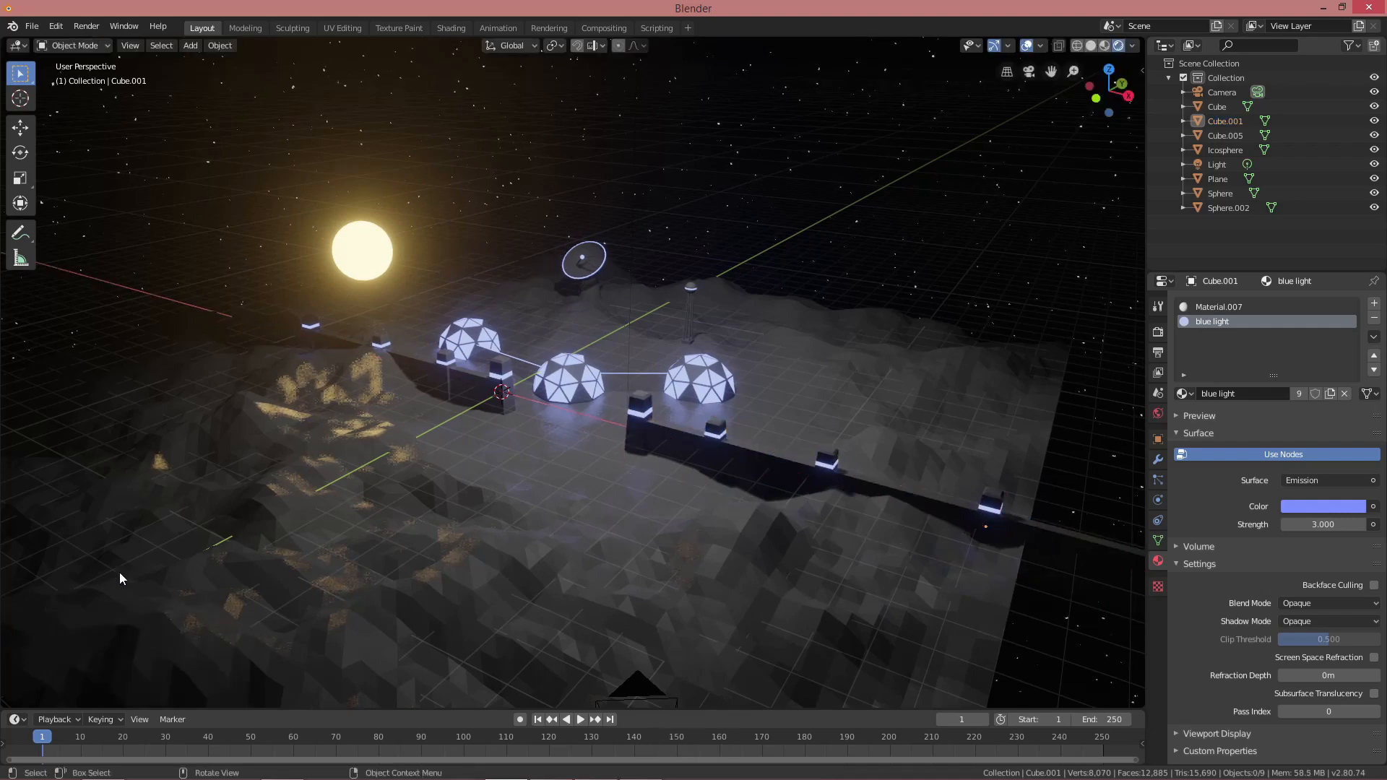
# Move the three domes back across the ground plane
pyautogui.click(571, 376)
pyautogui.moveTo(571, 377); pyautogui.dragTo(557, 444, button='middle')
pyautogui.press('g')
pyautogui.hotkey('shift', 'z')
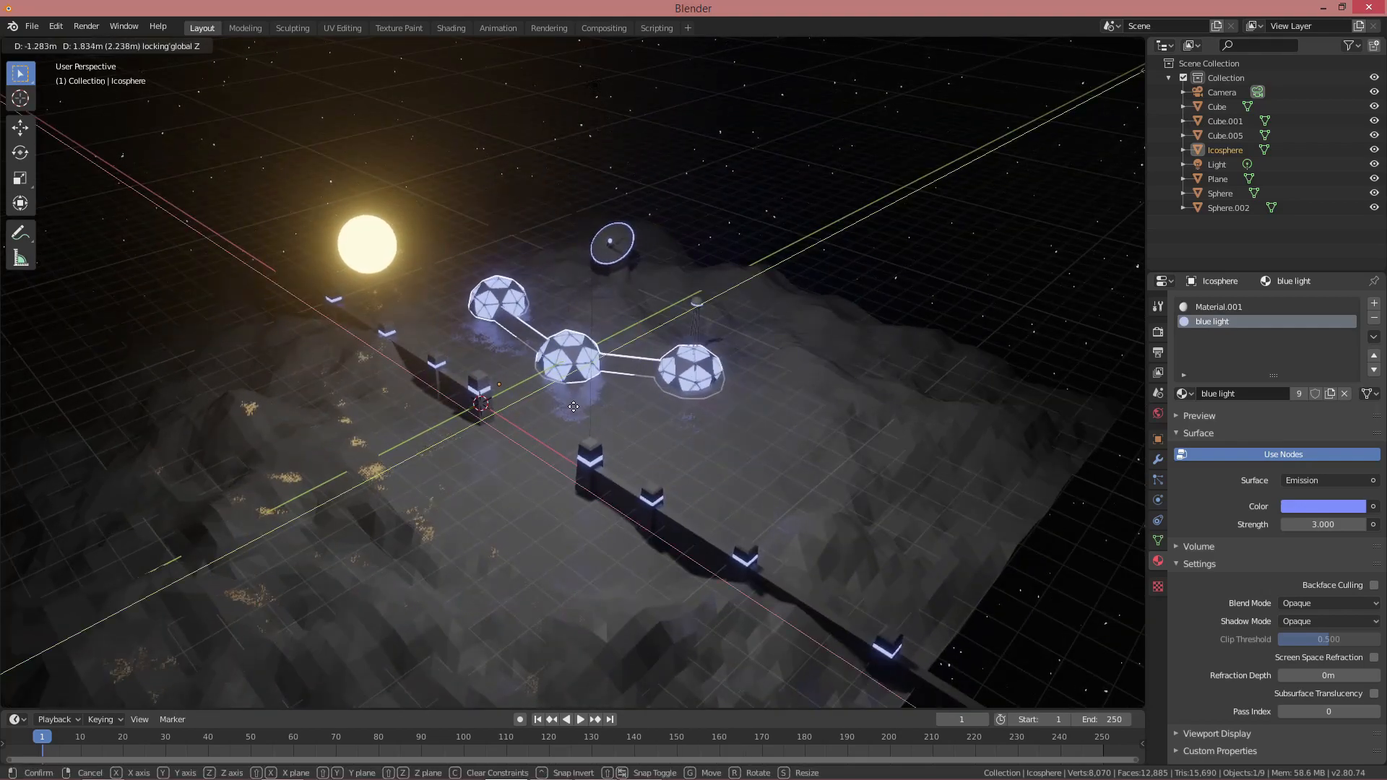
pyautogui.click(533, 377)
pyautogui.hotkey('alt', 'a')
pyautogui.scroll(2, 517, 404)
pyautogui.moveTo(481, 426); pyautogui.dragTo(592, 419, button='middle')
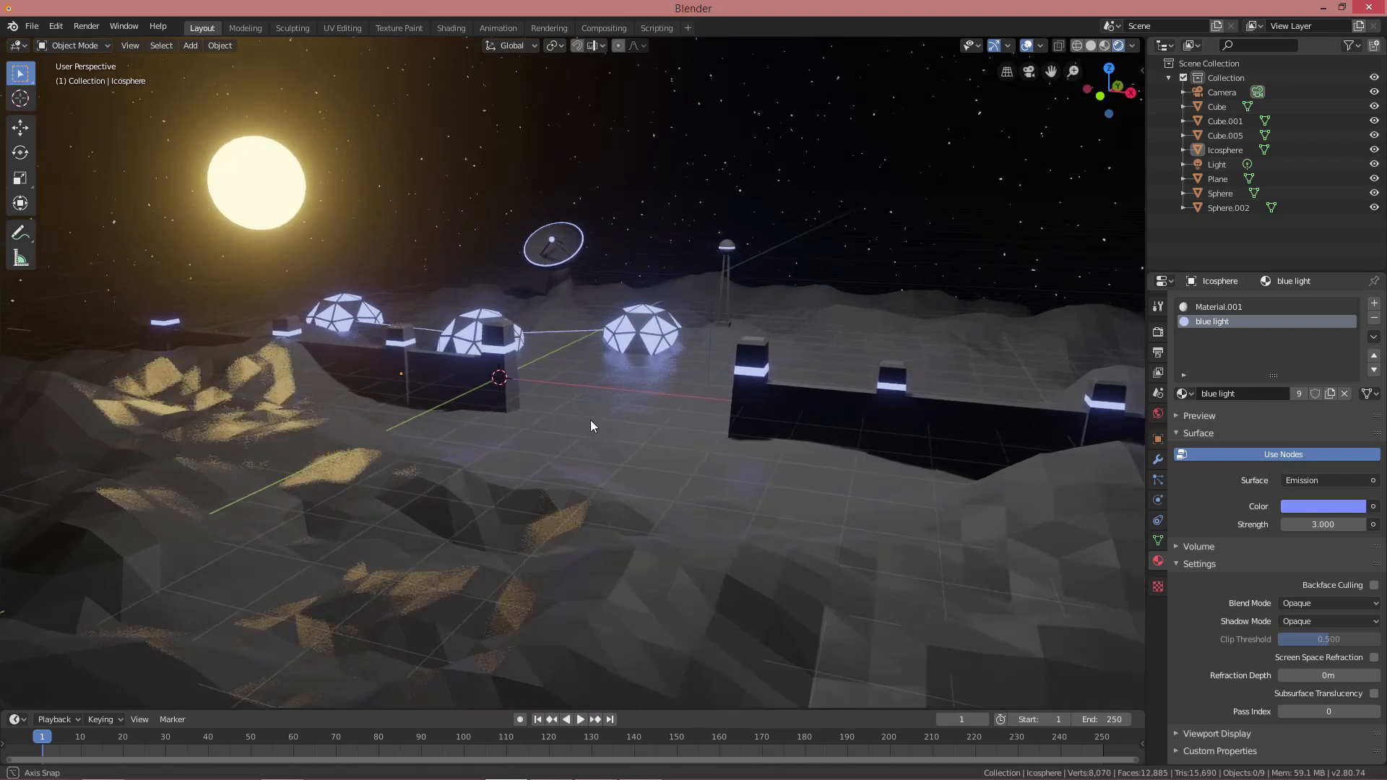
# Slide one tower of the right-hand wall along X in Edit Mode
pyautogui.click(812, 414)
pyautogui.press('Tab')
pyautogui.keyDown('shift'); pyautogui.moveTo(812, 414); pyautogui.dragTo(826, 404, button='middle'); pyautogui.keyUp('shift')
pyautogui.hotkey('alt', 'a')
pyautogui.press('l')
pyautogui.press('g')
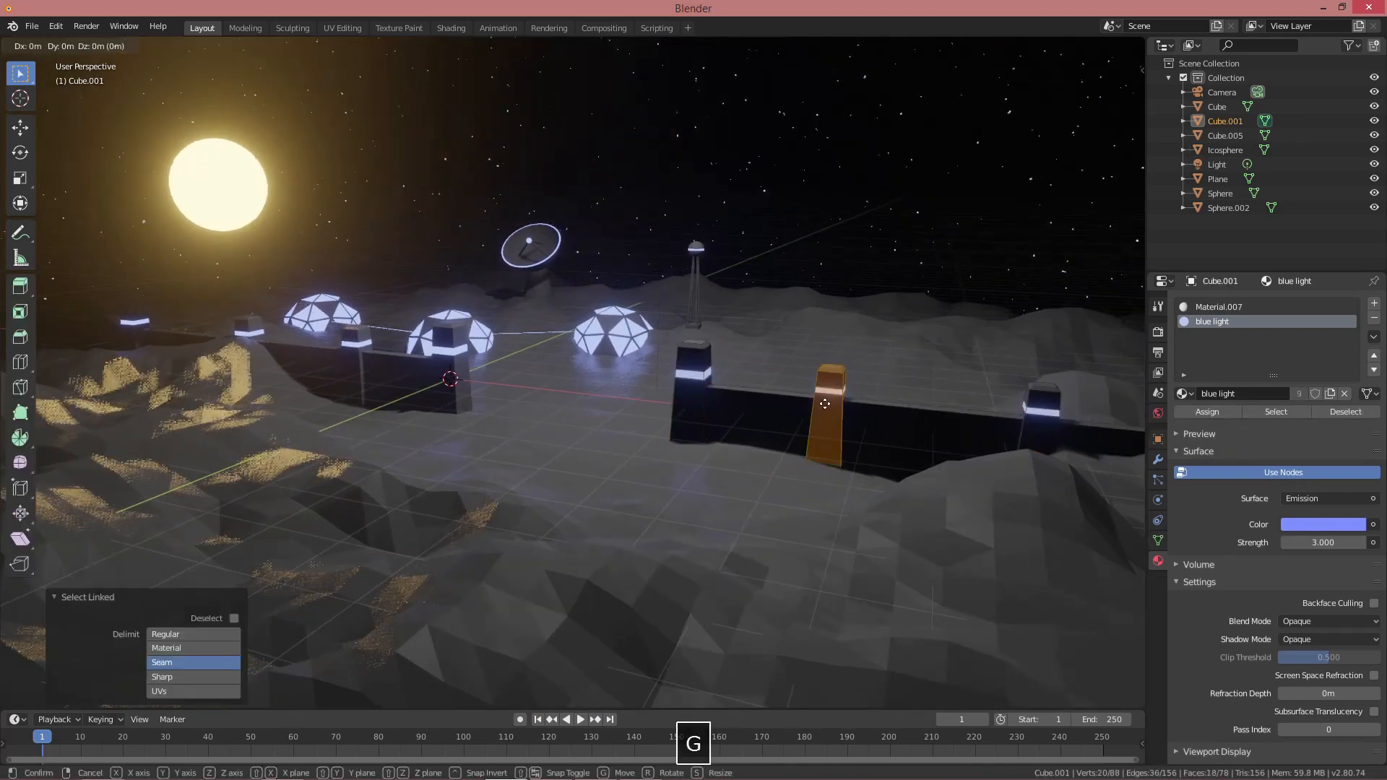
pyautogui.press('x')
pyautogui.click(919, 411)
# Slide the next right-hand wall tower along X, then leave Edit Mode
pyautogui.hotkey('alt', 'a')
pyautogui.press('l')
pyautogui.keyDown('shift'); pyautogui.moveTo(1045, 408); pyautogui.dragTo(866, 411, button='middle'); pyautogui.keyUp('shift')
pyautogui.press('g')
pyautogui.press('x')
pyautogui.click(948, 414)
pyautogui.hotkey('alt', 'a')
pyautogui.scroll(1, 554, 394)
pyautogui.keyDown('shift'); pyautogui.moveTo(554, 393); pyautogui.dragTo(598, 387, button='middle'); pyautogui.keyUp('shift')
pyautogui.keyDown('shift'); pyautogui.moveTo(465, 397); pyautogui.dragTo(533, 396, button='middle'); pyautogui.keyUp('shift')
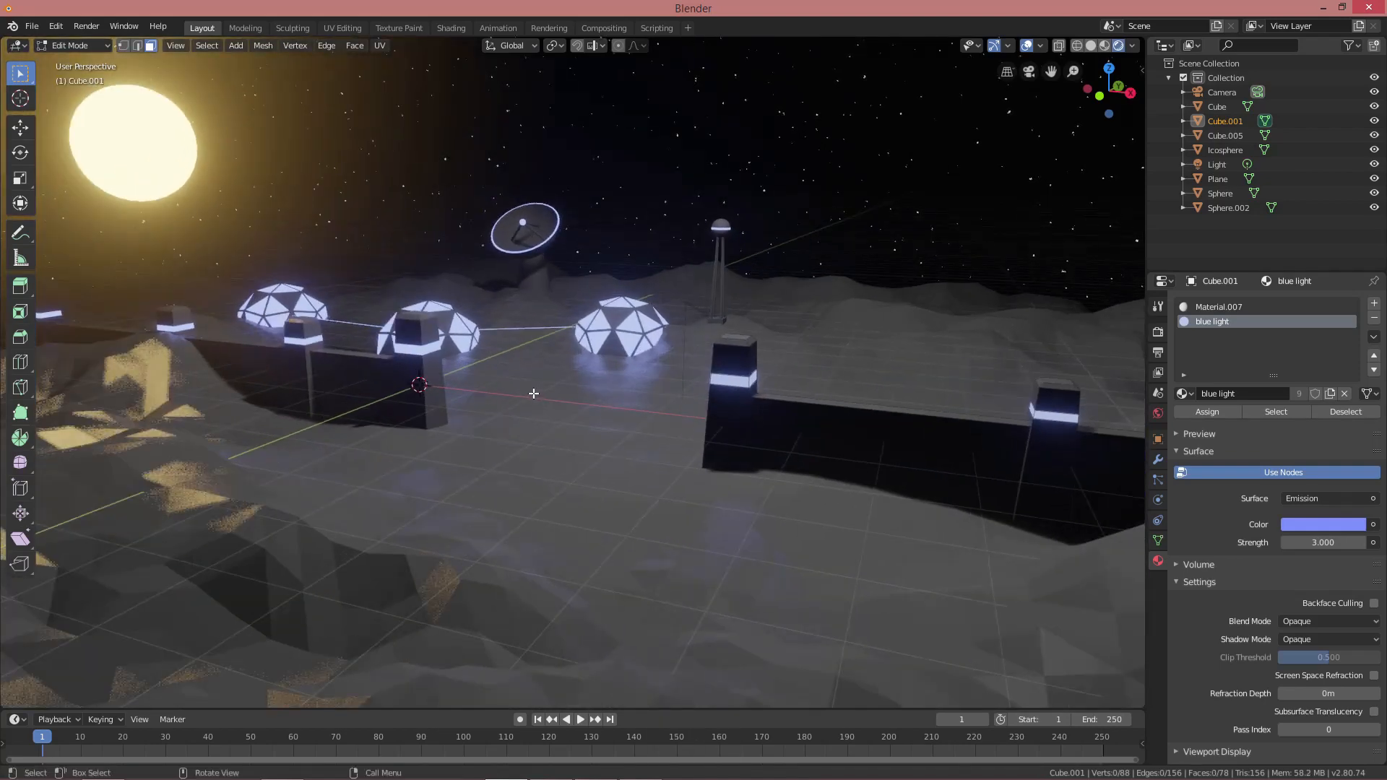
pyautogui.press('Tab')
pyautogui.hotkey('alt', 'a')
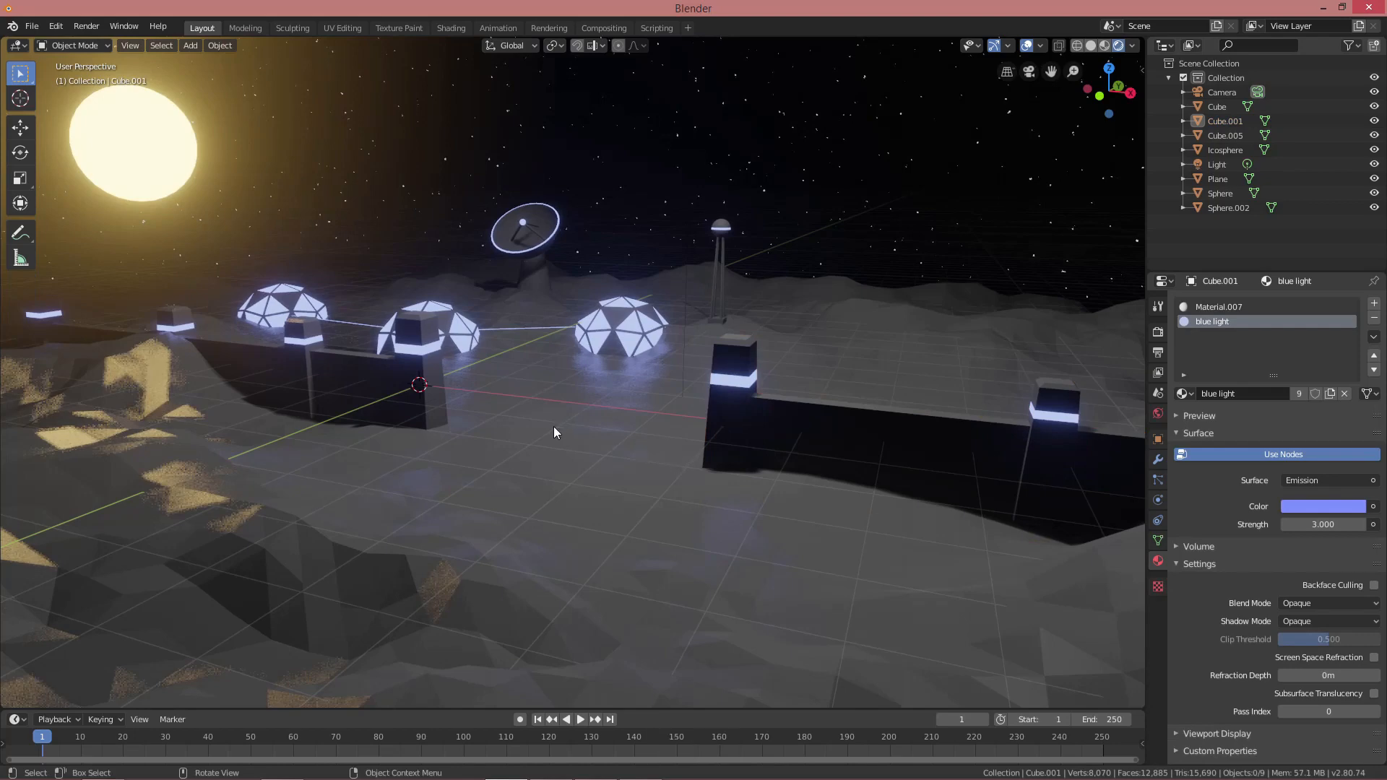
# Bring up the Add menu to insert a new object
pyautogui.scroll(2, 557, 437)
pyautogui.hotkey('shift', 'a')
pyautogui.moveTo(558, 435)
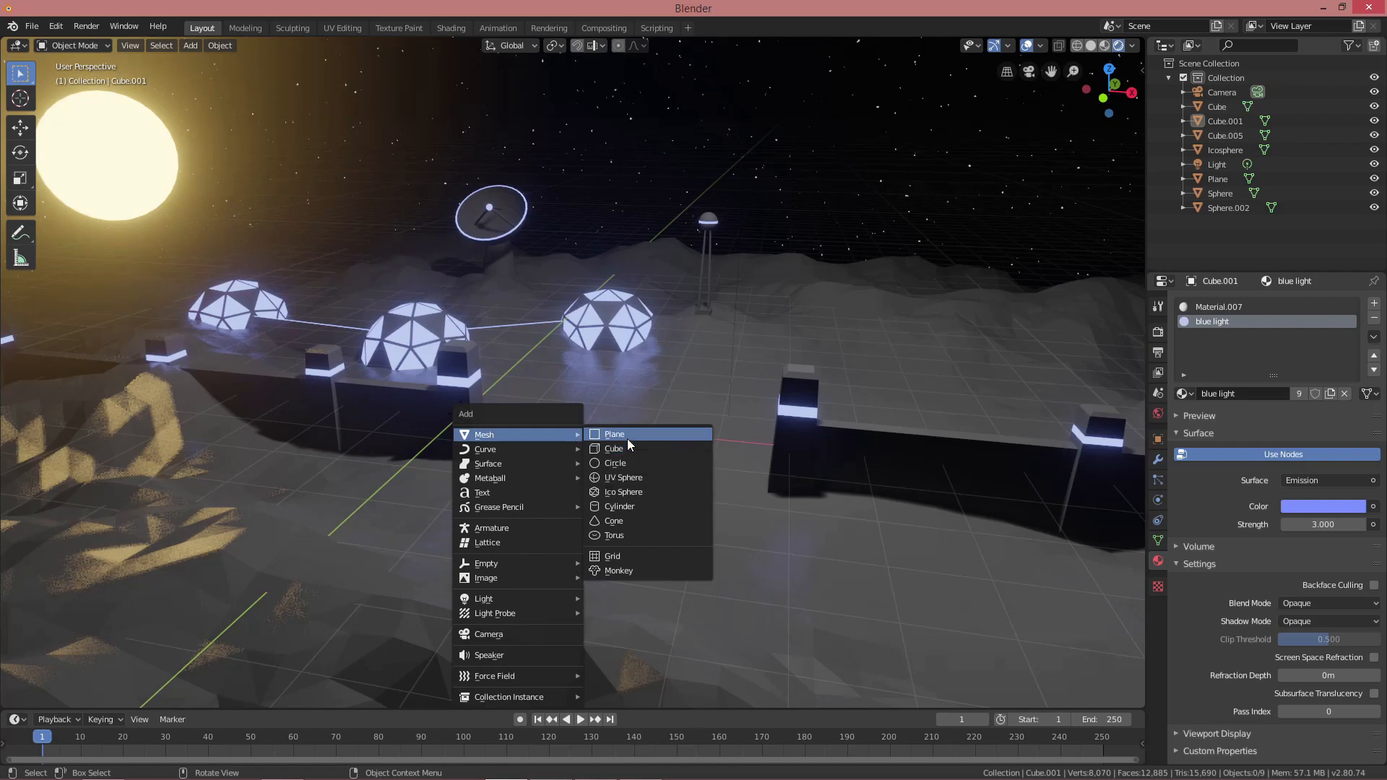
# Add a plane and, in top view, place it in the entrance gap
pyautogui.moveTo(515, 416); pyautogui.dragTo(539, 443, button='middle')
pyautogui.hotkey('shift', 'a')
pyautogui.click(595, 446)
pyautogui.press('KP_7')
pyautogui.press('Tab')
pyautogui.press('g')
pyautogui.hotkey('shift', 'z')
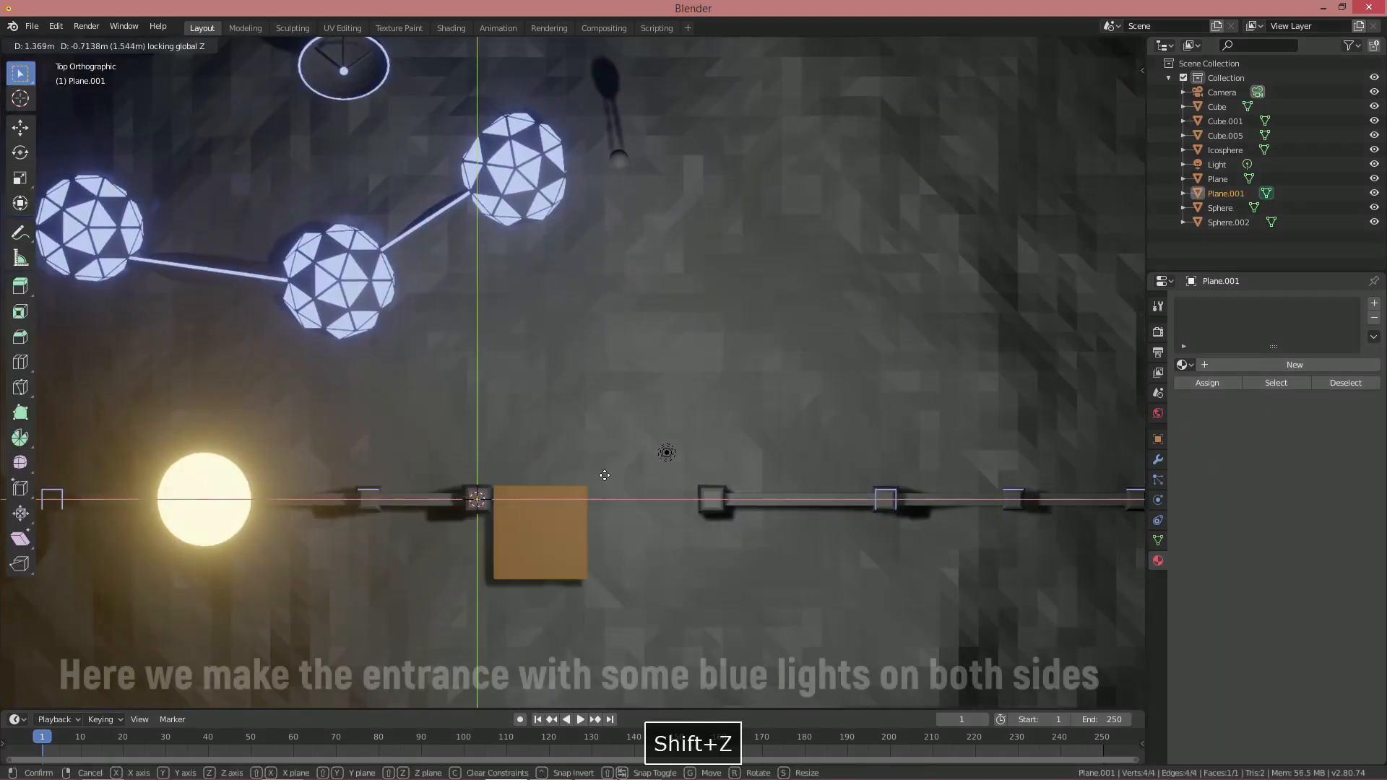
pyautogui.click(602, 476)
# Stretch the plane's right vertices along X to reach the tower
pyautogui.press('1')
pyautogui.press('b')
pyautogui.moveTo(555, 455); pyautogui.dragTo(640, 604)
pyautogui.press('g')
pyautogui.press('x')
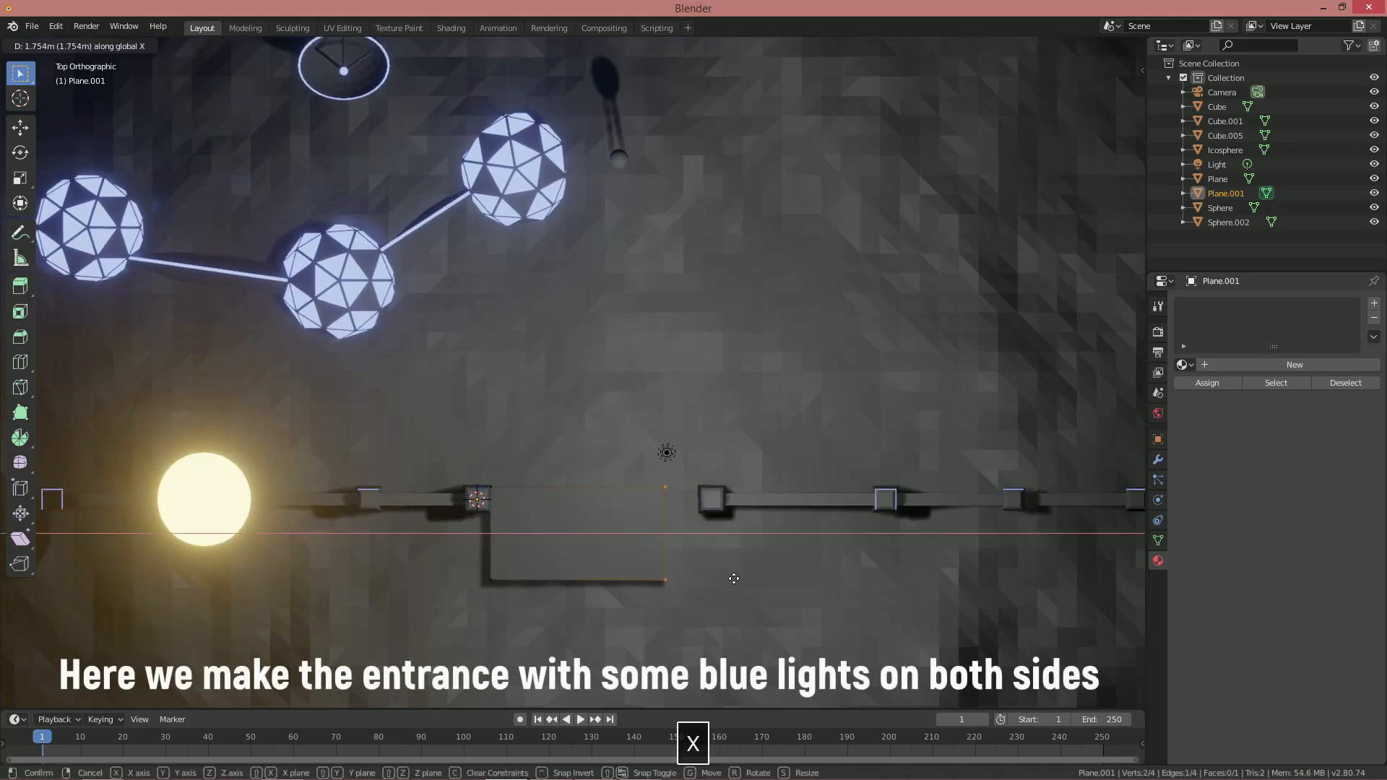
pyautogui.click(769, 576)
pyautogui.moveTo(764, 571); pyautogui.dragTo(690, 499, button='middle')
pyautogui.scroll(2, 624, 472)
# Extrude the plane's face along Z into a thin slab
pyautogui.press('3')
pyautogui.click(518, 428)
pyautogui.moveTo(517, 427); pyautogui.dragTo(565, 406, button='middle')
pyautogui.press('e')
pyautogui.press('z')
pyautogui.click(592, 446)
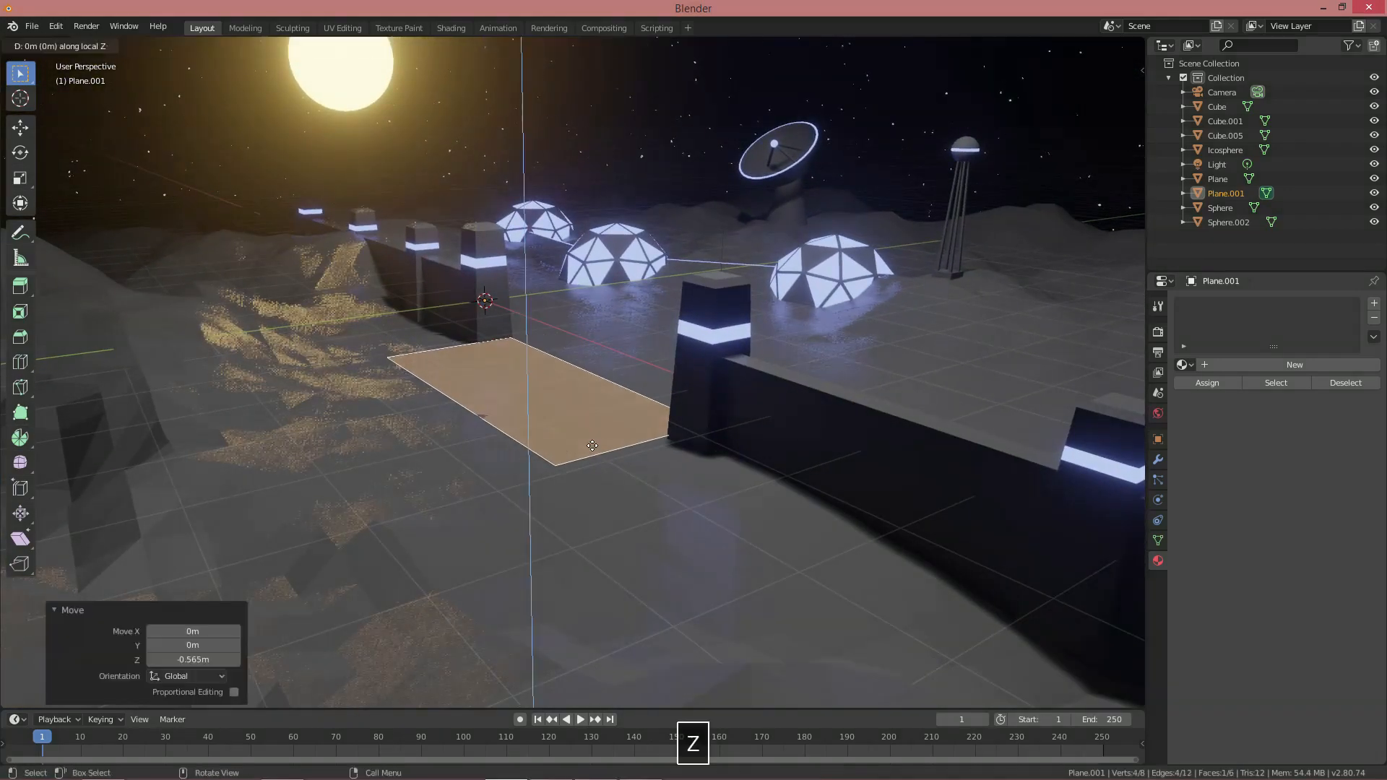
# Pull the slab's side face inward along Y
pyautogui.click(592, 437)
pyautogui.moveTo(592, 437); pyautogui.dragTo(516, 441, button='middle')
pyautogui.moveTo(516, 441); pyautogui.dragTo(528, 411, button='middle')
pyautogui.click(527, 412)
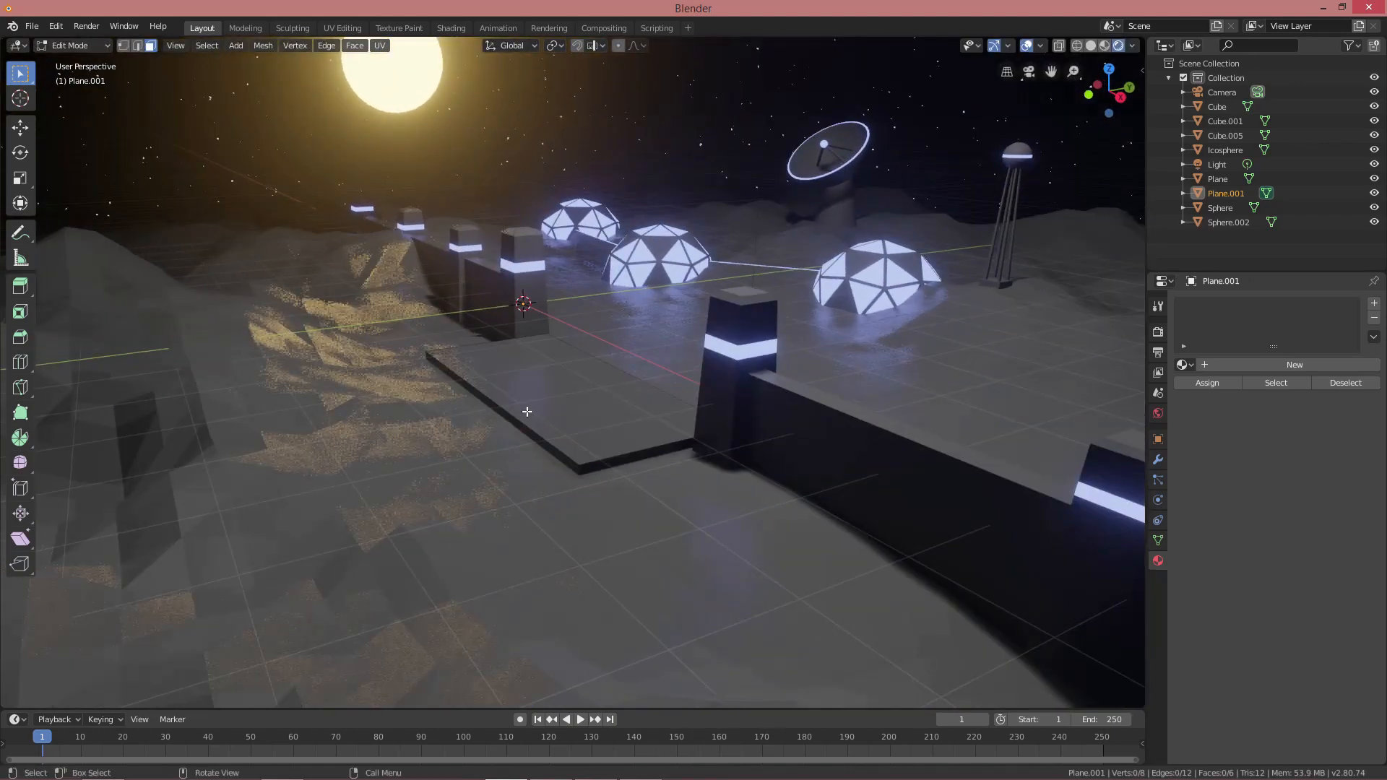
pyautogui.press('g')
pyautogui.press('y')
pyautogui.click(561, 427)
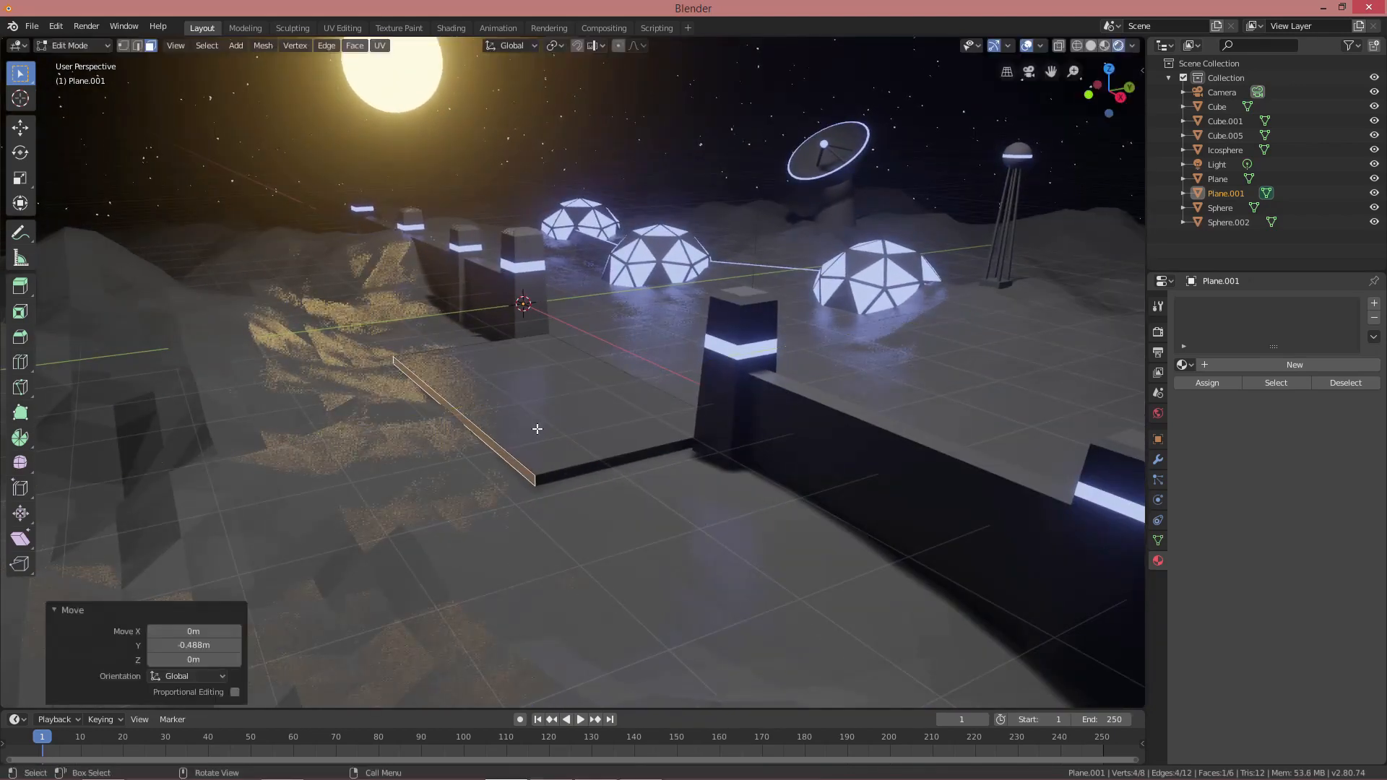
# Raise the whole slab along Z and lift its top face higher
pyautogui.moveTo(562, 427); pyautogui.dragTo(634, 434, button='middle')
pyautogui.press('a')
pyautogui.press('g')
pyautogui.press('z')
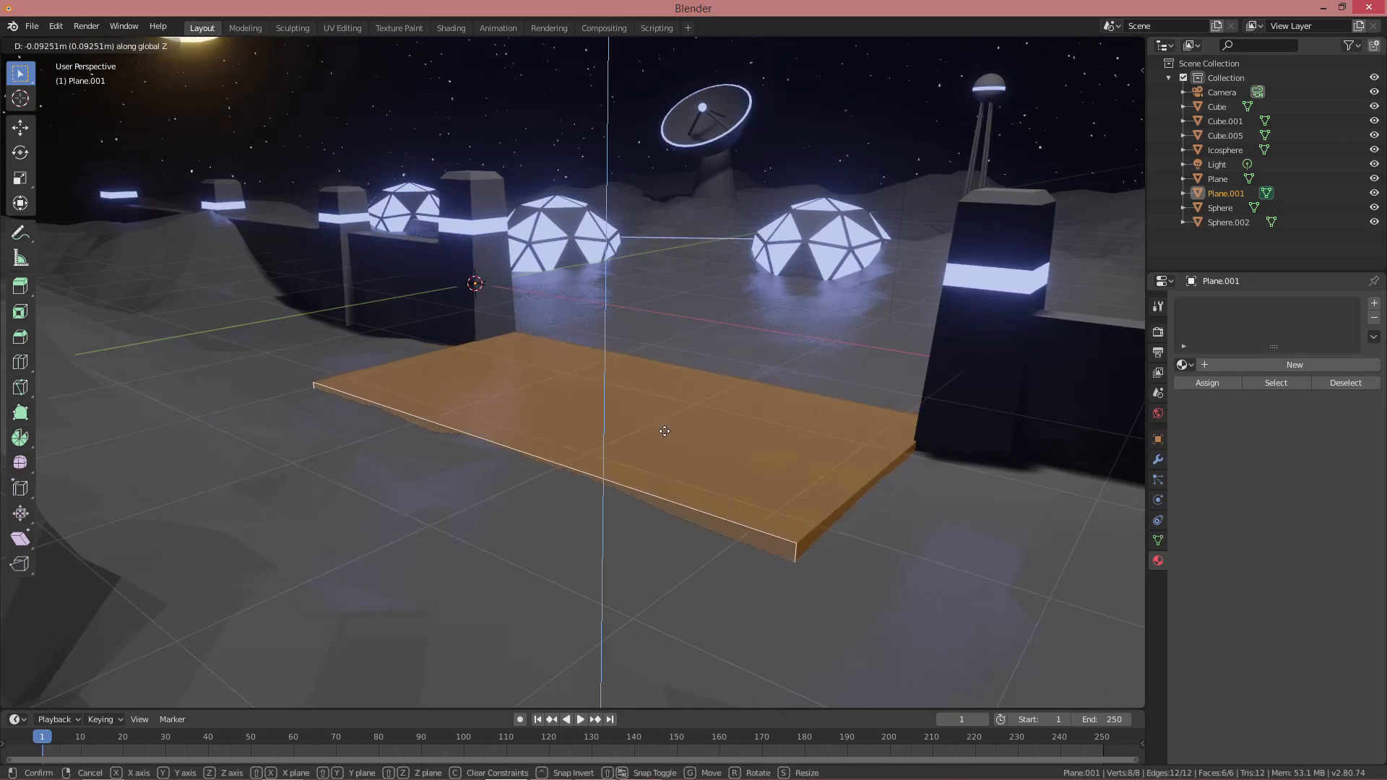
pyautogui.click(664, 431)
pyautogui.click(666, 430)
pyautogui.press('g')
pyautogui.press('z')
pyautogui.click(672, 410)
pyautogui.moveTo(672, 410)
pyautogui.mouseDown(button='middle')
pyautogui.moveTo(715, 432)
pyautogui.moveTo(687, 427)
pyautogui.mouseUp(button='middle')
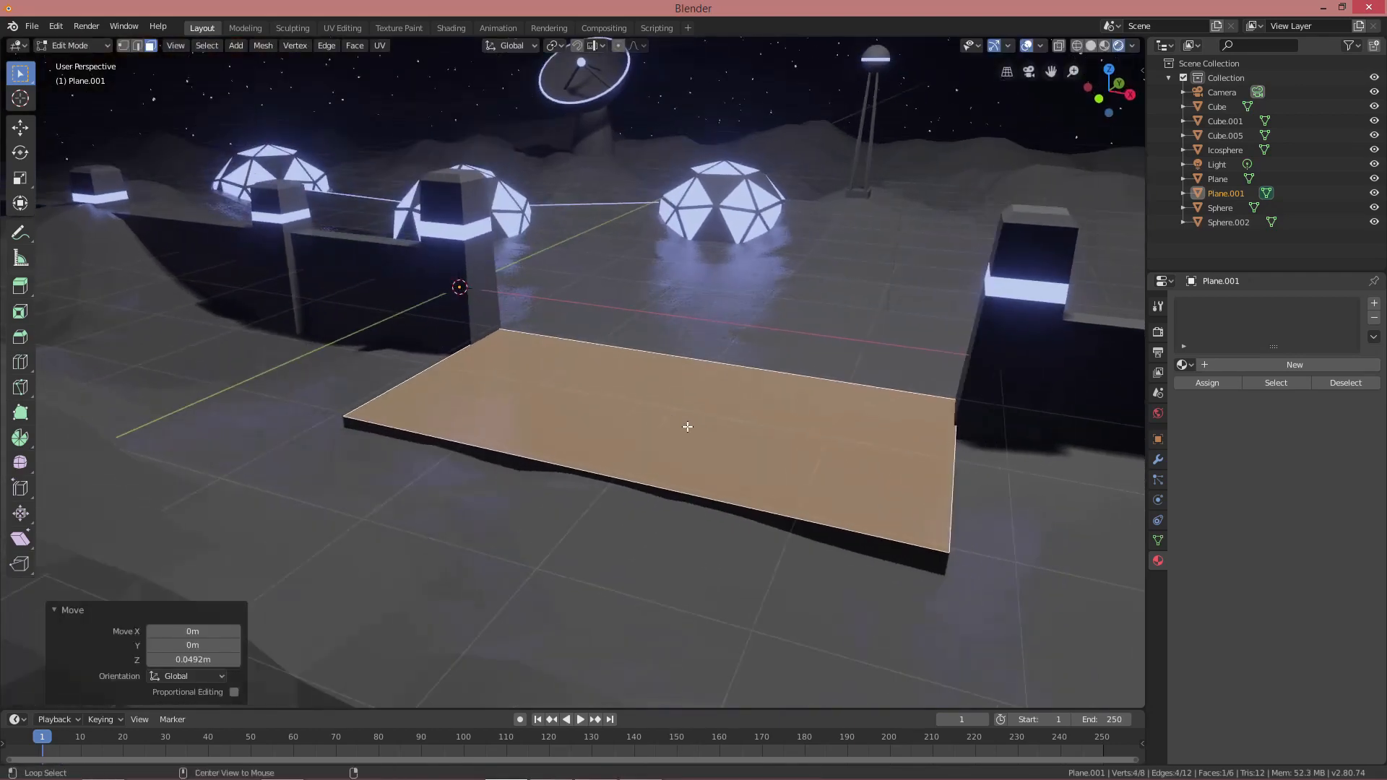
pyautogui.hotkey('alt', 'a')
pyautogui.press('Tab')
# Add a cube and flatten it along Y into a thin wall panel
pyautogui.hotkey('shift', 'a')
pyautogui.click(713, 396)
pyautogui.moveTo(712, 397); pyautogui.dragTo(620, 357, button='middle')
pyautogui.press('Tab')
pyautogui.press('s')
pyautogui.press('y')
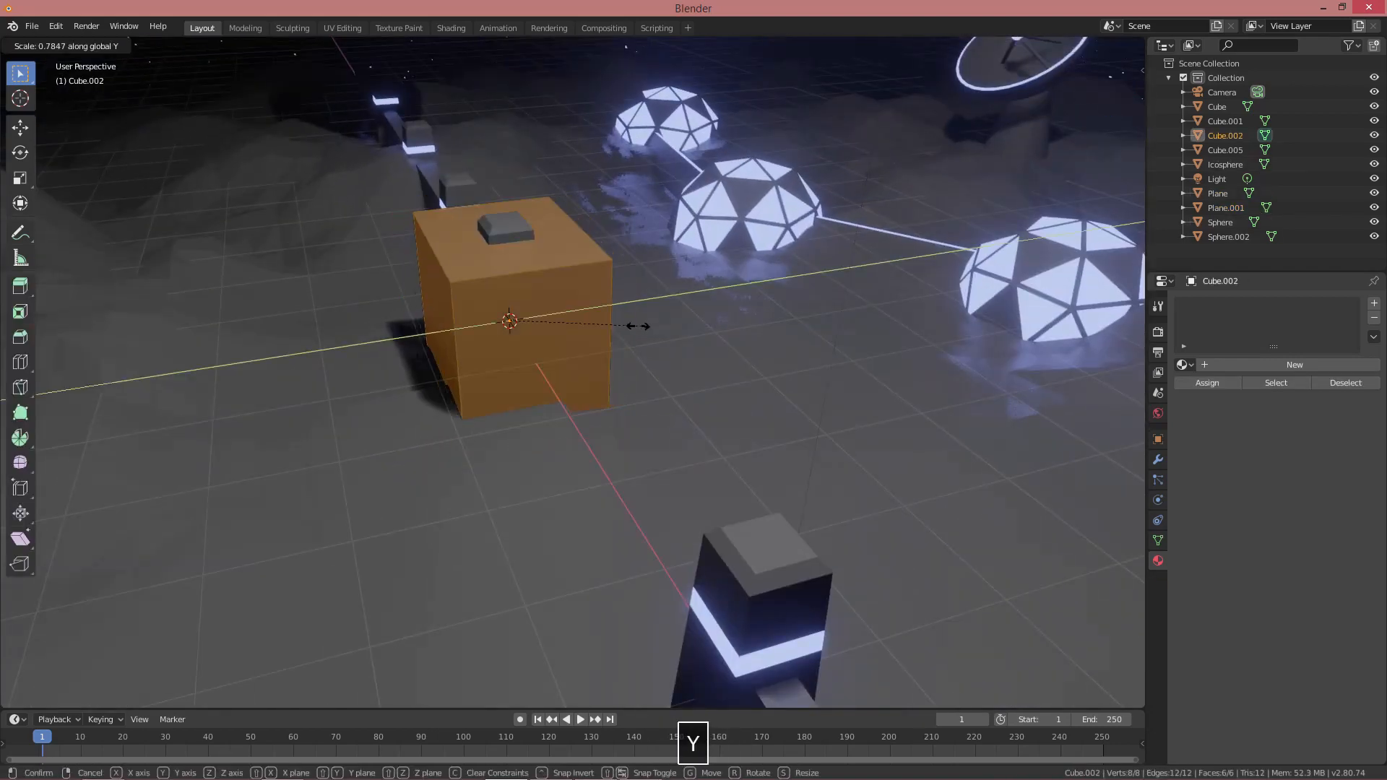
pyautogui.click(530, 319)
pyautogui.moveTo(530, 319); pyautogui.dragTo(600, 321, button='middle')
pyautogui.moveTo(521, 321)
pyautogui.keyDown('shift'); pyautogui.mouseDown(button='middle')
pyautogui.moveTo(533, 340)
pyautogui.moveTo(500, 319)
pyautogui.mouseUp(button='middle'); pyautogui.keyUp('shift')
# Adjust the panel's depth along Y and stretch its end face along X to lengthen it
pyautogui.hotkey('alt', 'a')
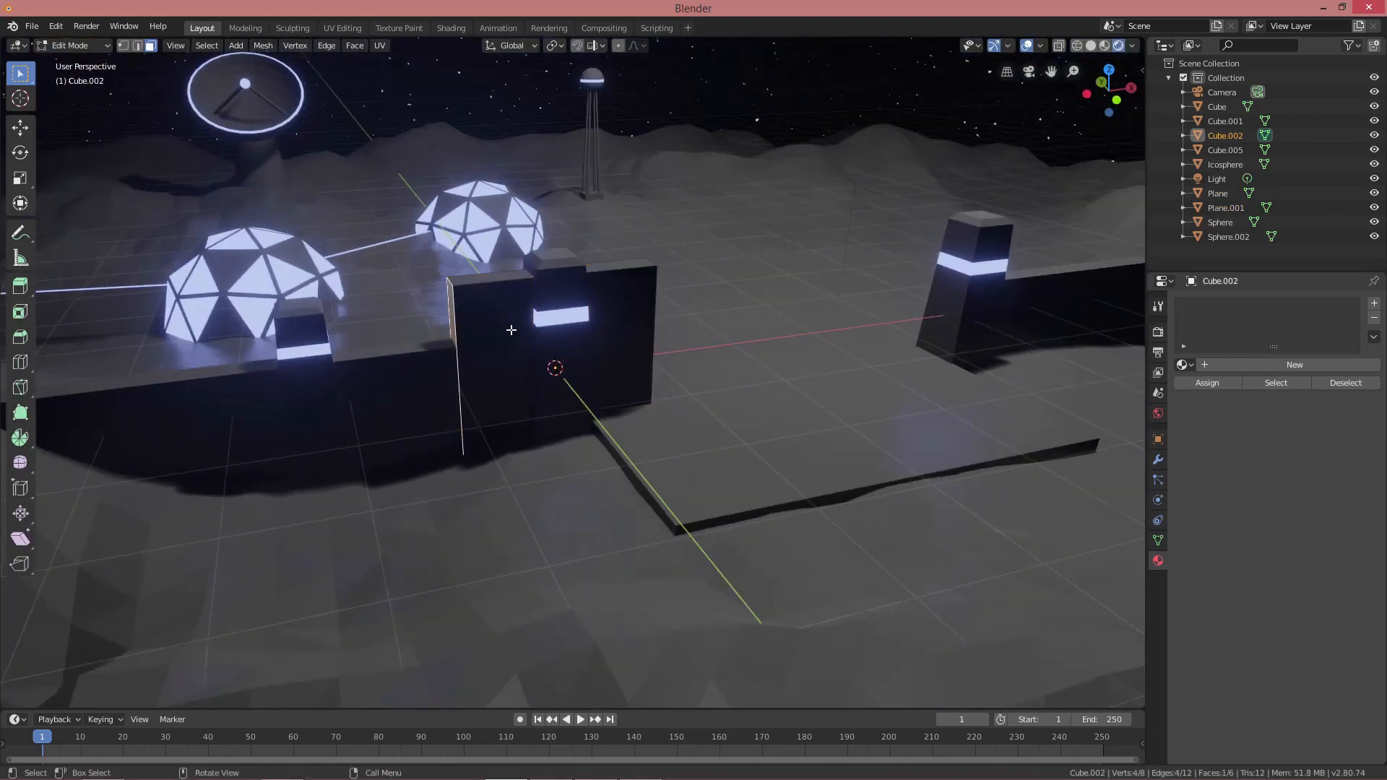
pyautogui.press('g')
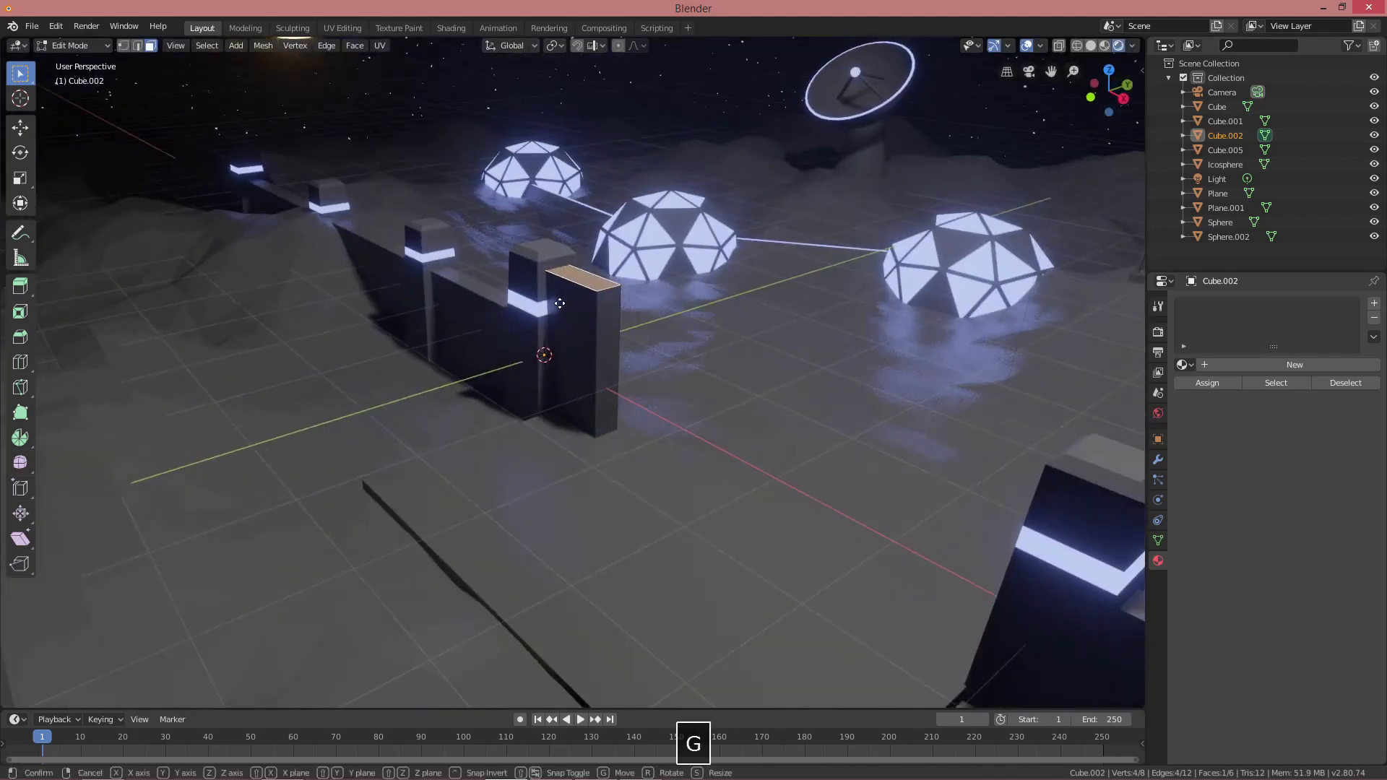
pyautogui.press('Escape')
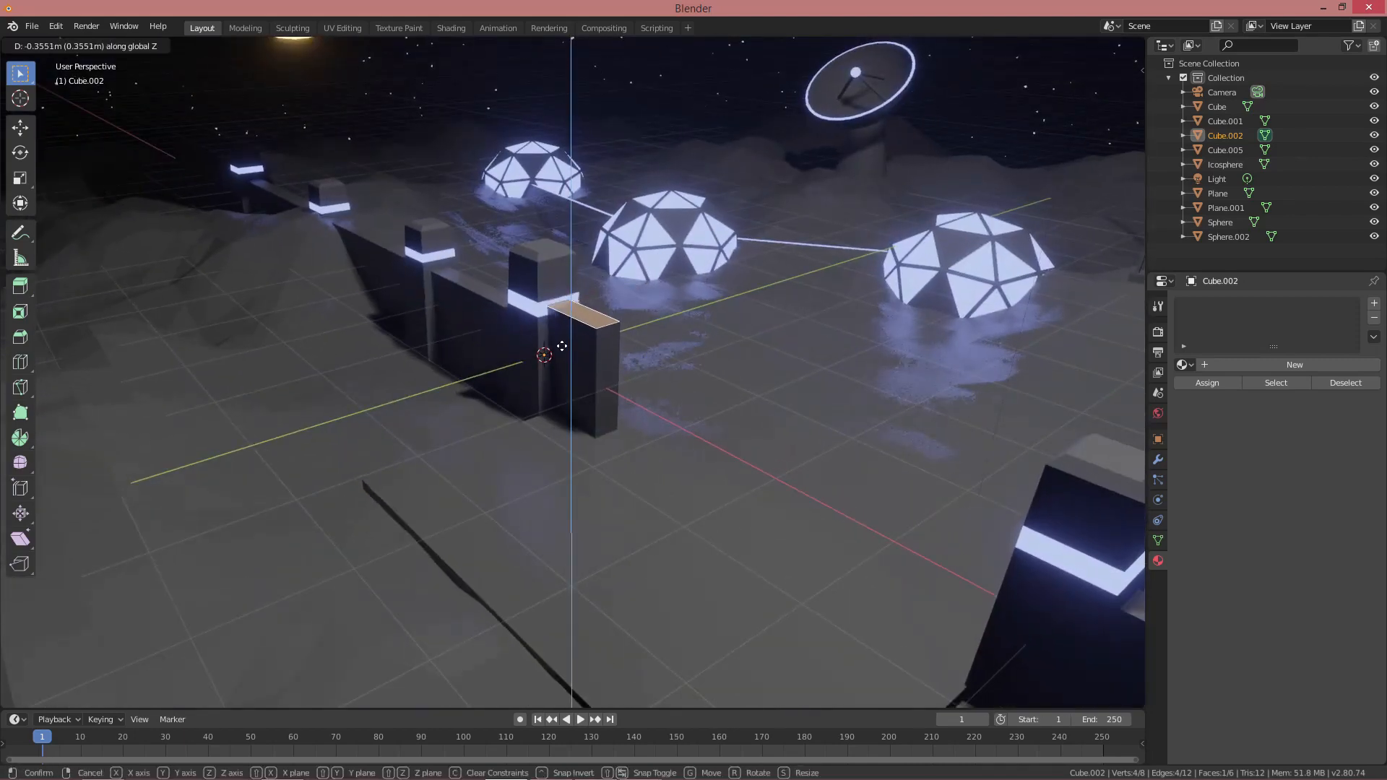
pyautogui.press('a')
pyautogui.moveTo(560, 304); pyautogui.dragTo(651, 341, button='middle')
pyautogui.press('s')
pyautogui.press('y')
pyautogui.click(608, 356)
pyautogui.click(587, 381)
pyautogui.moveTo(587, 382)
pyautogui.mouseDown(button='middle')
pyautogui.moveTo(661, 347)
pyautogui.moveTo(741, 367)
pyautogui.moveTo(656, 371)
pyautogui.moveTo(694, 368)
pyautogui.moveTo(675, 375)
pyautogui.moveTo(701, 385)
pyautogui.mouseUp(button='middle')
pyautogui.press('g')
pyautogui.press('x')
pyautogui.click(678, 379)
# Raise the panel's bottom vertices along Z in wireframe view
pyautogui.hotkey('alt', 'a')
pyautogui.hotkey('shift', 'z')
pyautogui.hotkey('shift', 'z')
pyautogui.moveTo(726, 449); pyautogui.dragTo(722, 471, button='middle')
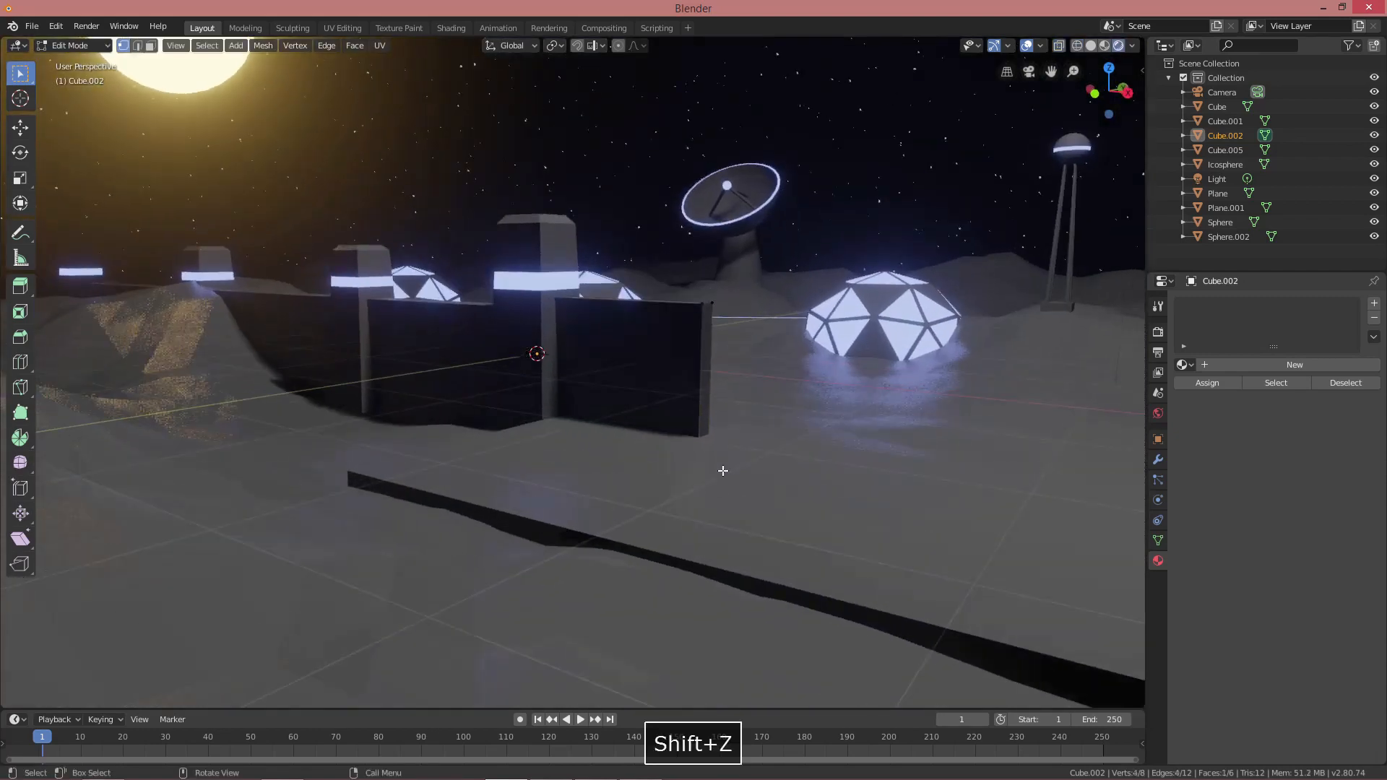
pyautogui.press('g')
pyautogui.press('z')
pyautogui.click(728, 412)
pyautogui.moveTo(727, 411)
pyautogui.mouseDown(button='middle')
pyautogui.moveTo(700, 413)
pyautogui.moveTo(675, 378)
pyautogui.mouseUp(button='middle')
# Loop-cut around the panel and bevel the loop into a band
pyautogui.hotkey('ctrl', 'r')
pyautogui.click(676, 361)
pyautogui.click(693, 362)
pyautogui.hotkey('ctrl', 'b')
pyautogui.click(1033, 413)
# Add a second material slot with blue light and assign it to the band faces
pyautogui.click(1185, 365)
pyautogui.click(1202, 399)
pyautogui.click(1375, 304)
pyautogui.click(1186, 395)
pyautogui.click(1202, 415)
pyautogui.click(1203, 415)
pyautogui.moveTo(1034, 411); pyautogui.dragTo(690, 405, button='middle')
pyautogui.press('Tab')
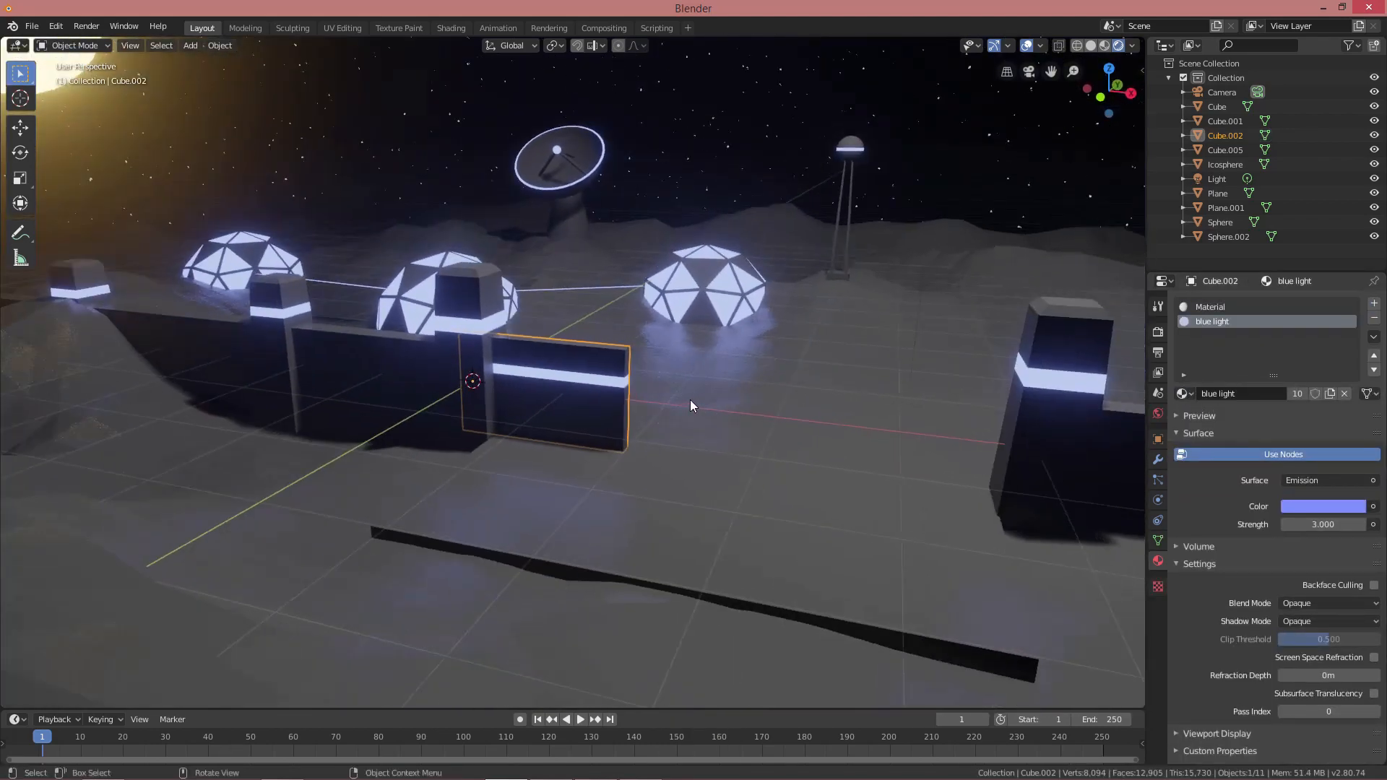
# Duplicate the glowing wall panel and rotate the copy 180° around Z
pyautogui.hotkey('shift', 'd')
pyautogui.press('y')
pyautogui.click(1009, 432)
pyautogui.press('r')
pyautogui.press('z')
pyautogui.press('1')
pyautogui.press('8')
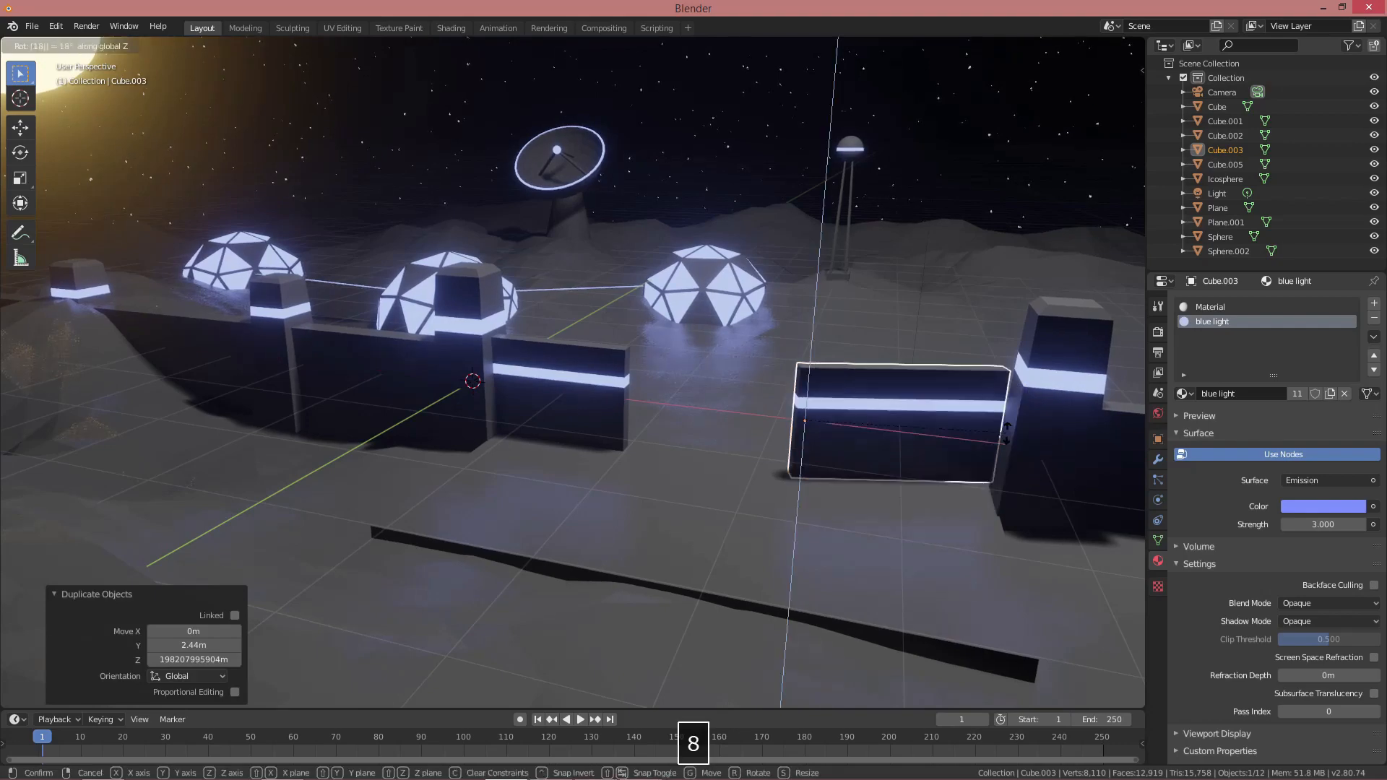
pyautogui.press('0')
pyautogui.press('Return')
# Slide the copied panel along X to sit beside the right-hand tower
pyautogui.press('g')
pyautogui.press('x')
pyautogui.click(75, 463)
pyautogui.moveTo(589, 437); pyautogui.dragTo(673, 455, button='middle')
pyautogui.press('g')
pyautogui.press('x')
pyautogui.click(576, 442)
pyautogui.hotkey('alt', 'a')
pyautogui.scroll(-3, 550, 435)
pyautogui.scroll(3, 674, 455)
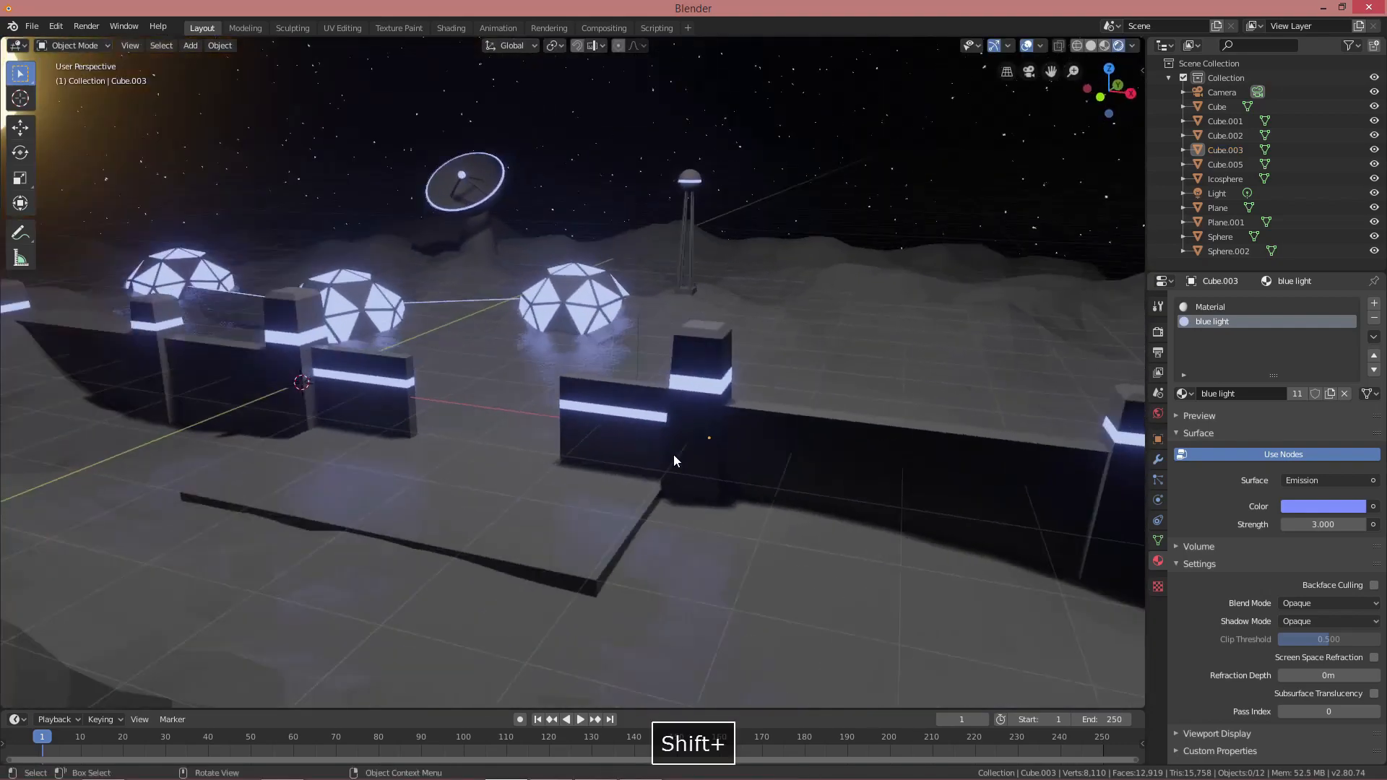
# Add an extra edge loop across the long wall's mesh
pyautogui.press('Tab')
pyautogui.keyDown('shift'); pyautogui.moveTo(852, 448); pyautogui.dragTo(780, 458, button='middle'); pyautogui.keyUp('shift')
pyautogui.scroll(-3, 819, 419)
pyautogui.scroll(2, 767, 453)
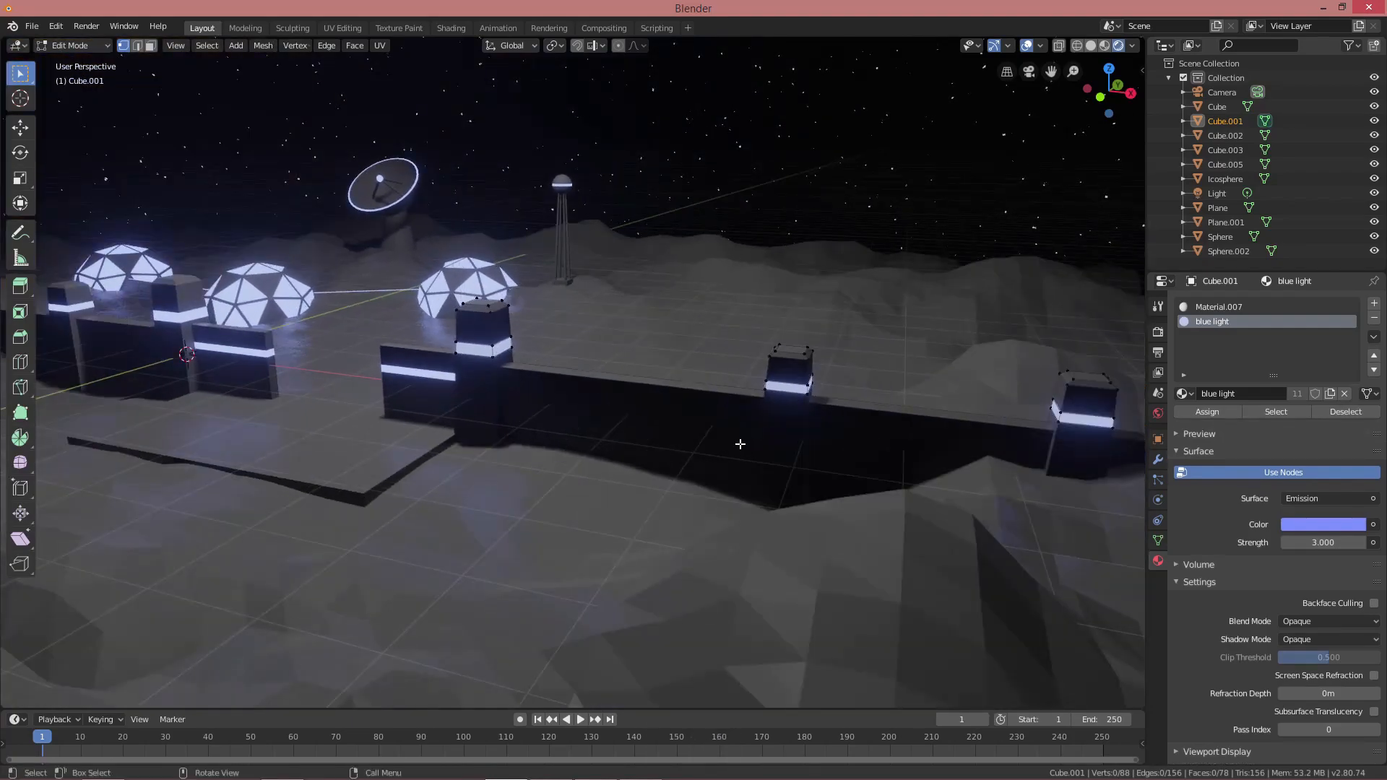
pyautogui.scroll(-4, 740, 444)
pyautogui.hotkey('shift', 'z')
pyautogui.scroll(-3, 736, 448)
pyautogui.scroll(4, 731, 452)
pyautogui.hotkey('ctrl', 'r')
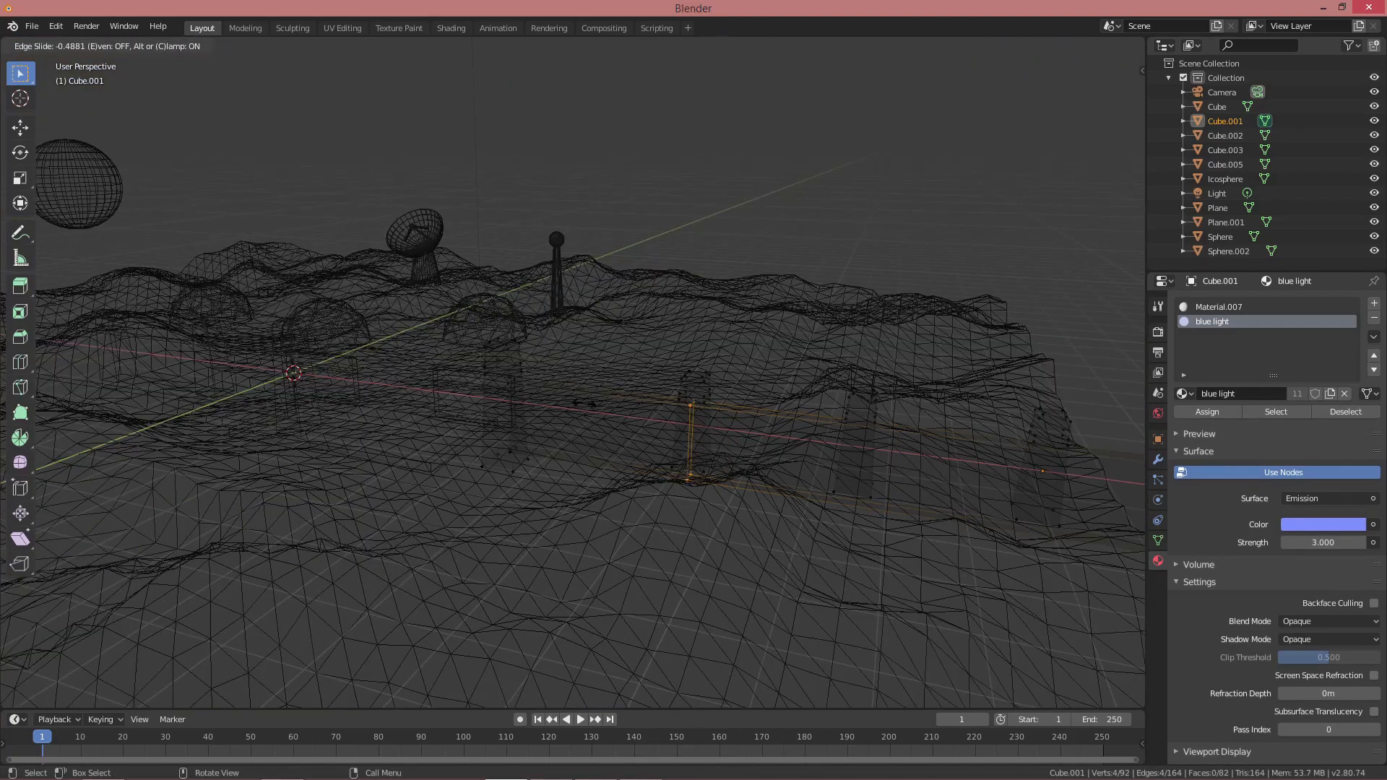
pyautogui.click(584, 403)
pyautogui.hotkey('shift', 'z')
pyautogui.scroll(3, 633, 424)
# Snap the 3D cursor to the selected wall face and leave edit mode
pyautogui.hotkey('shift', 's')
pyautogui.click(643, 484)
pyautogui.press('Tab')
pyautogui.hotkey('alt', 'a')
pyautogui.hotkey('shift', 'a')
# Add a text object, stand it upright with a 90° X rotation, and move it to the wall
pyautogui.moveTo(653, 440)
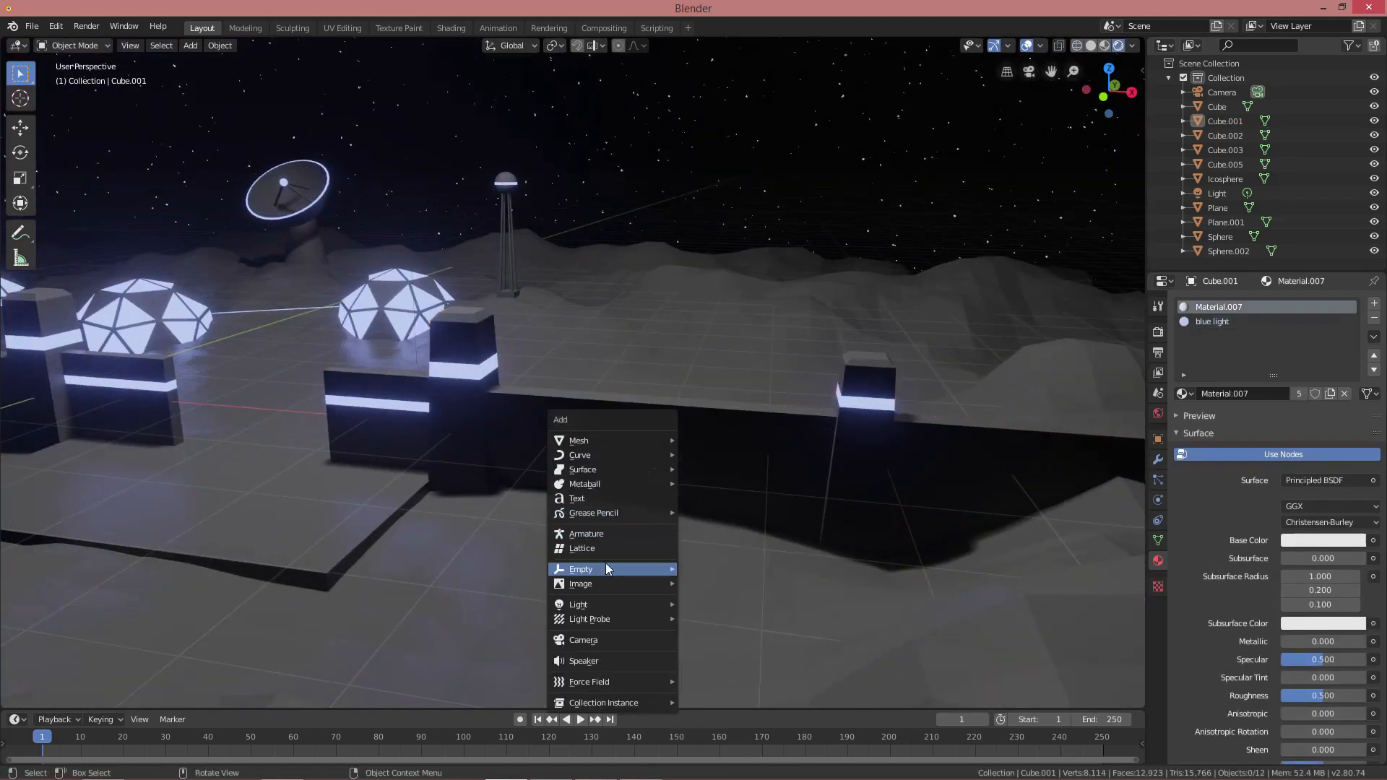
pyautogui.click(634, 500)
pyautogui.keyDown('shift'); pyautogui.moveTo(746, 498); pyautogui.dragTo(661, 484, button='middle'); pyautogui.keyUp('shift')
pyautogui.press('r')
pyautogui.press('x')
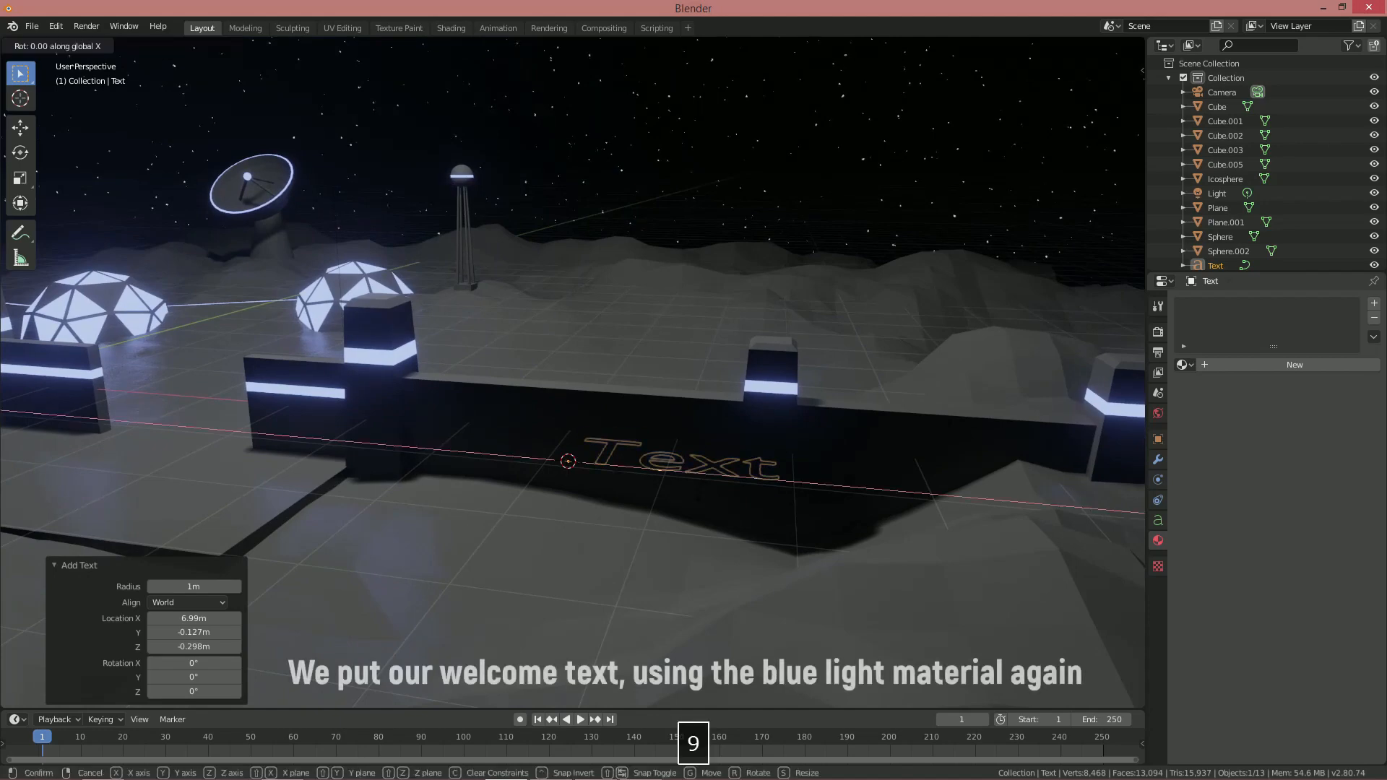
pyautogui.press('9')
pyautogui.press('0')
pyautogui.press('Return')
pyautogui.press('g')
pyautogui.press('x')
pyautogui.click(672, 454)
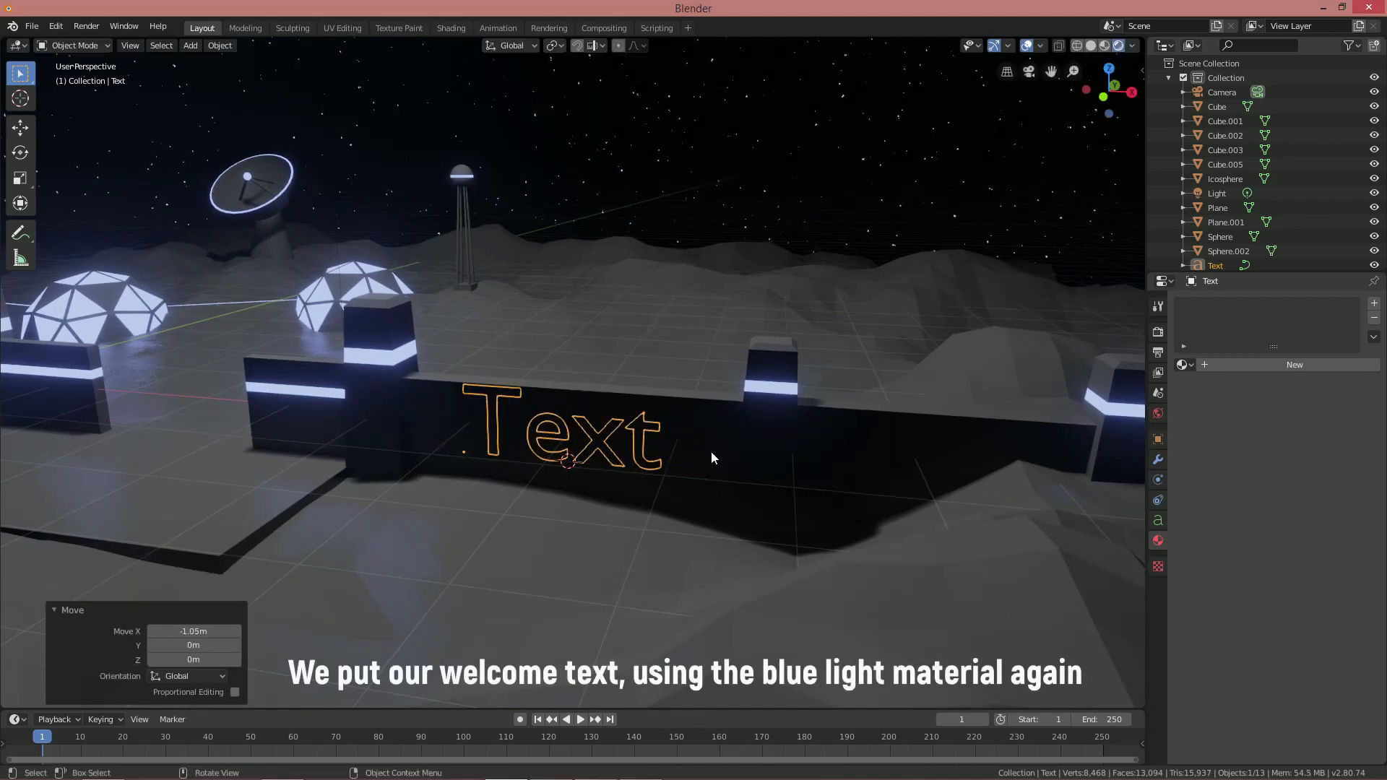
# Give the text the blue light material and set it just in front of the wall
pyautogui.click(1189, 367)
pyautogui.click(1179, 389)
pyautogui.moveTo(673, 421); pyautogui.dragTo(520, 446, button='middle')
pyautogui.press('g')
pyautogui.press('y')
pyautogui.click(550, 444)
# Set the text's font size to 0.5
pyautogui.click(1158, 521)
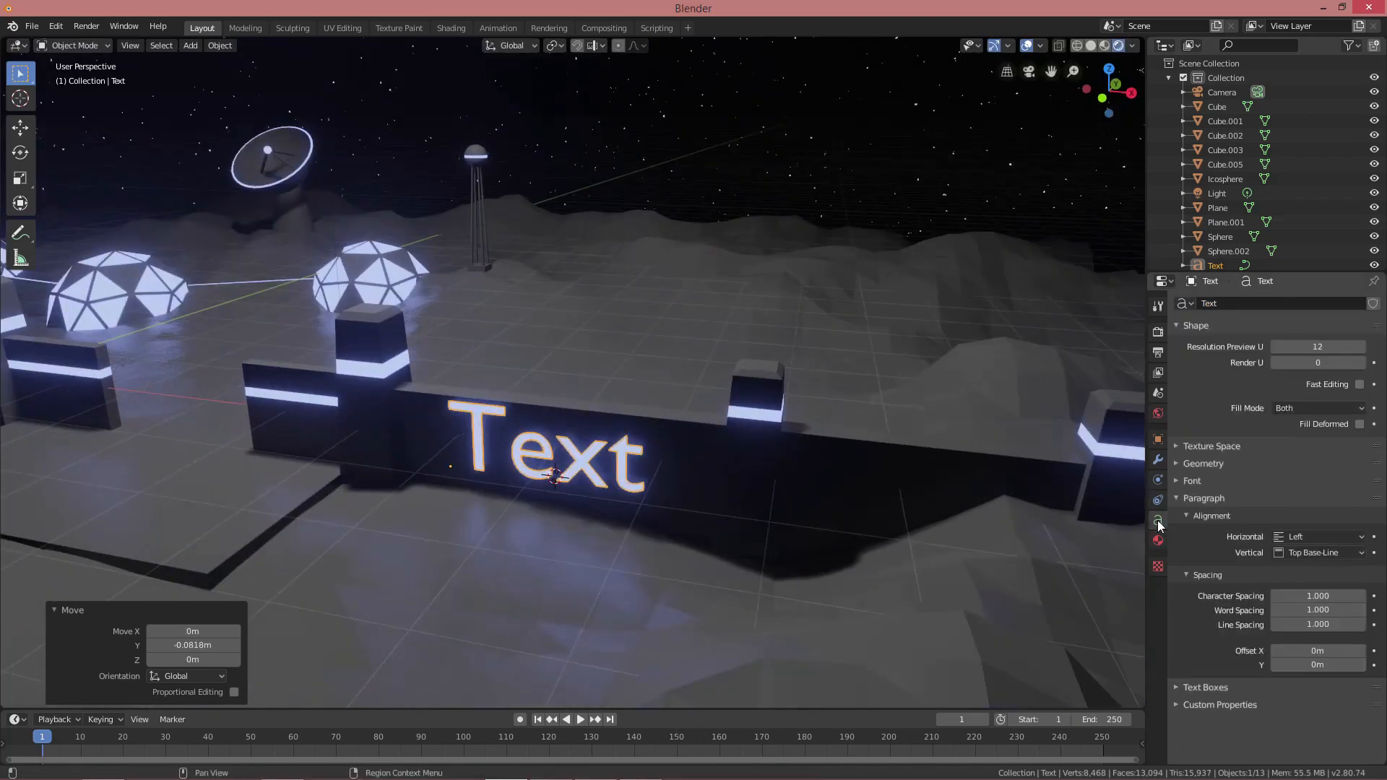
pyautogui.click(1177, 464)
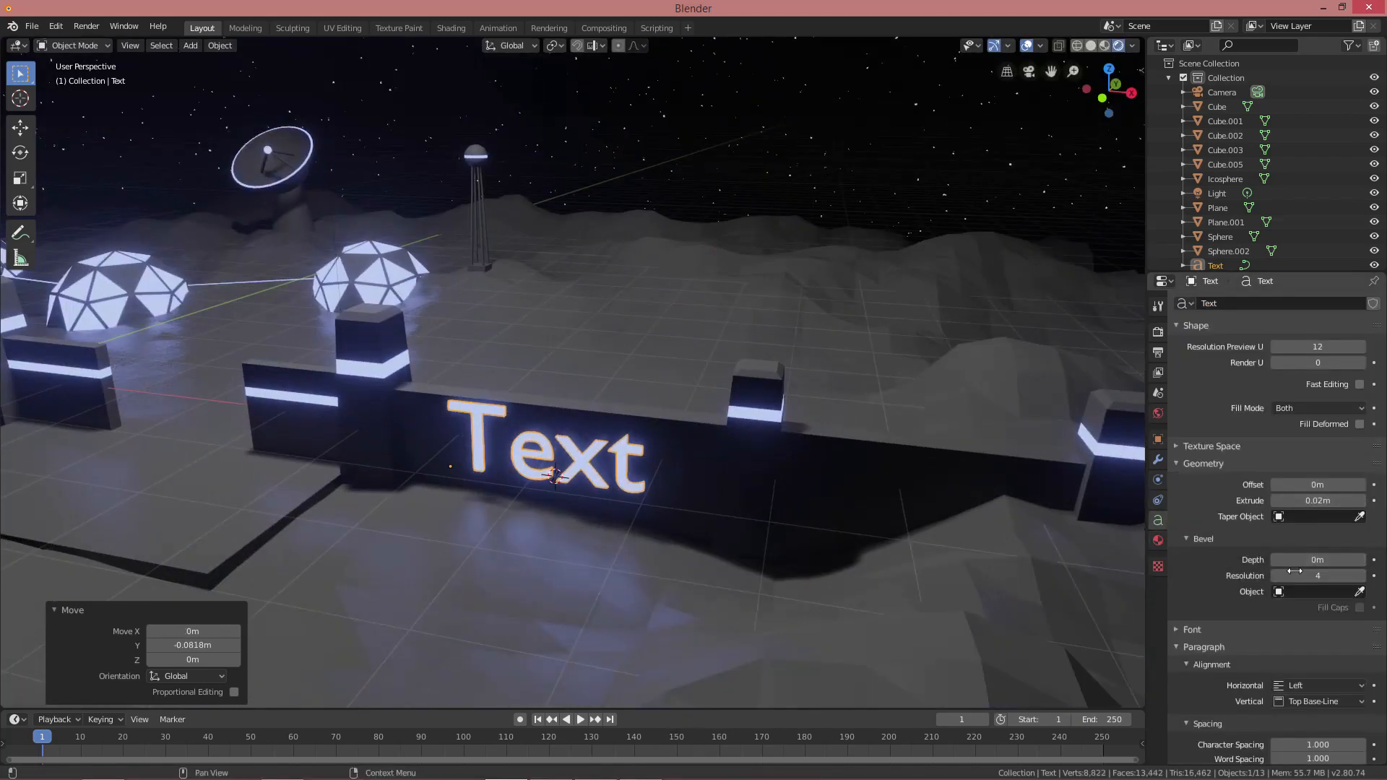
pyautogui.scroll(-4, 1293, 571)
pyautogui.click(1175, 534)
pyautogui.scroll(-4, 1212, 563)
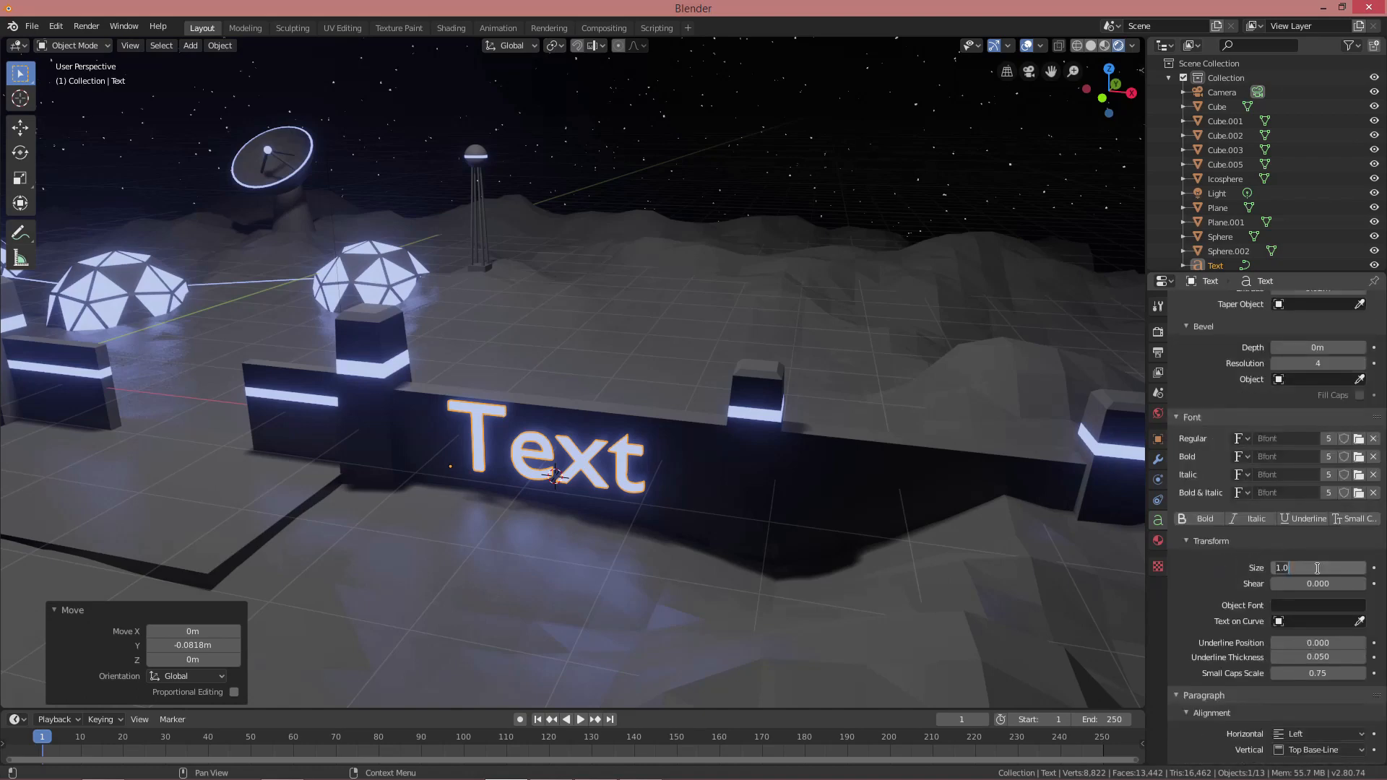
pyautogui.write('0.5')
pyautogui.press('Return')
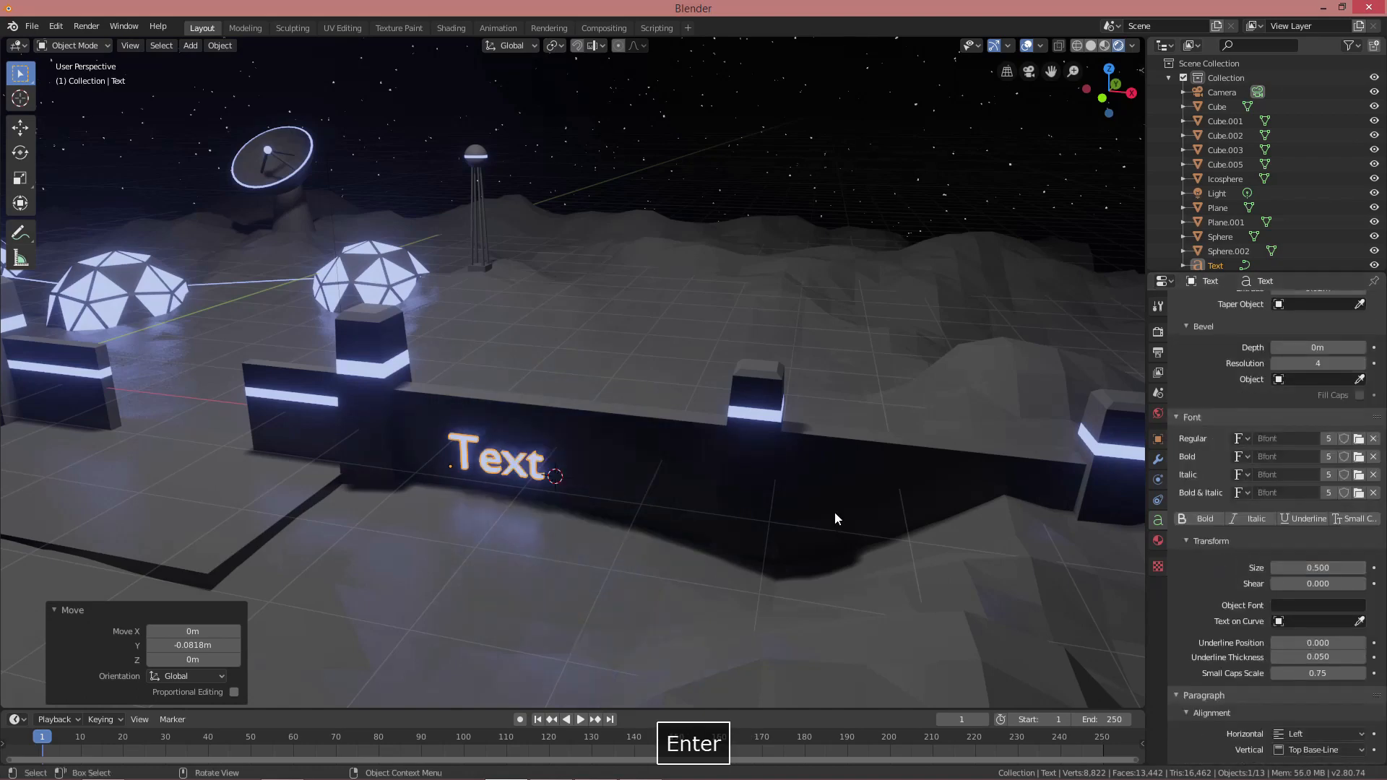
pyautogui.scroll(4, 674, 474)
# Replace the placeholder with 'Welcome to the Moon' and centre it horizontally
pyautogui.press('Tab')
pyautogui.hotkey('ctrl', 'a')
pyautogui.write('Welcom')
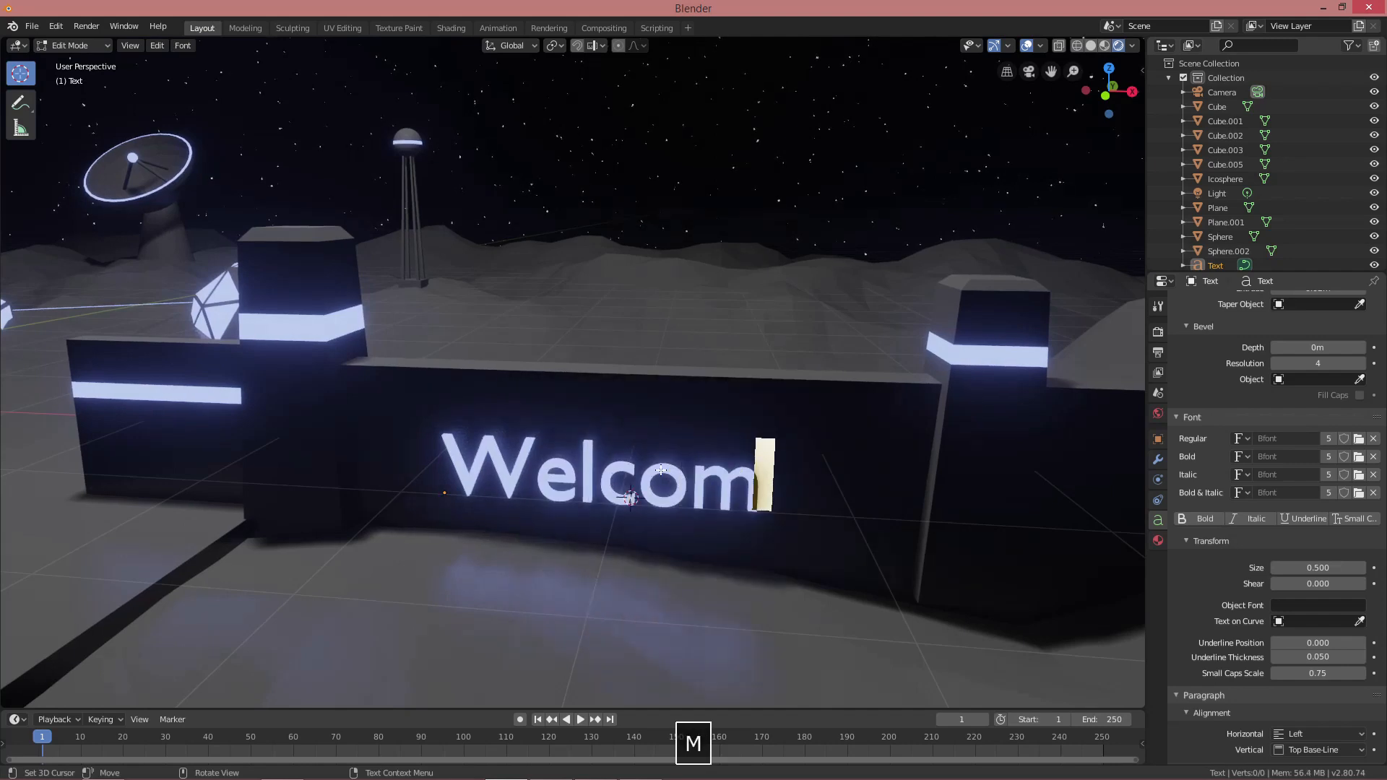
pyautogui.write('oon')
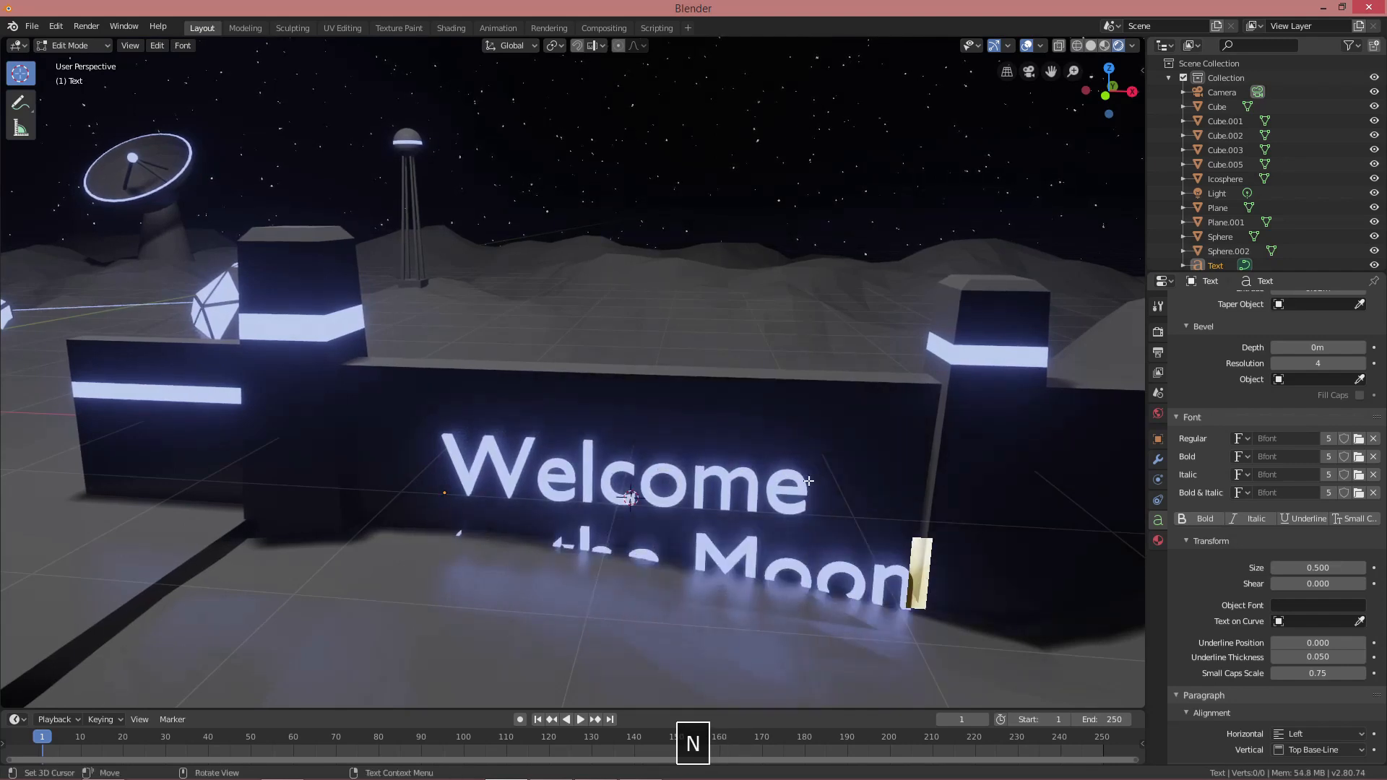
pyautogui.scroll(4, 1335, 669)
pyautogui.scroll(-6, 1336, 669)
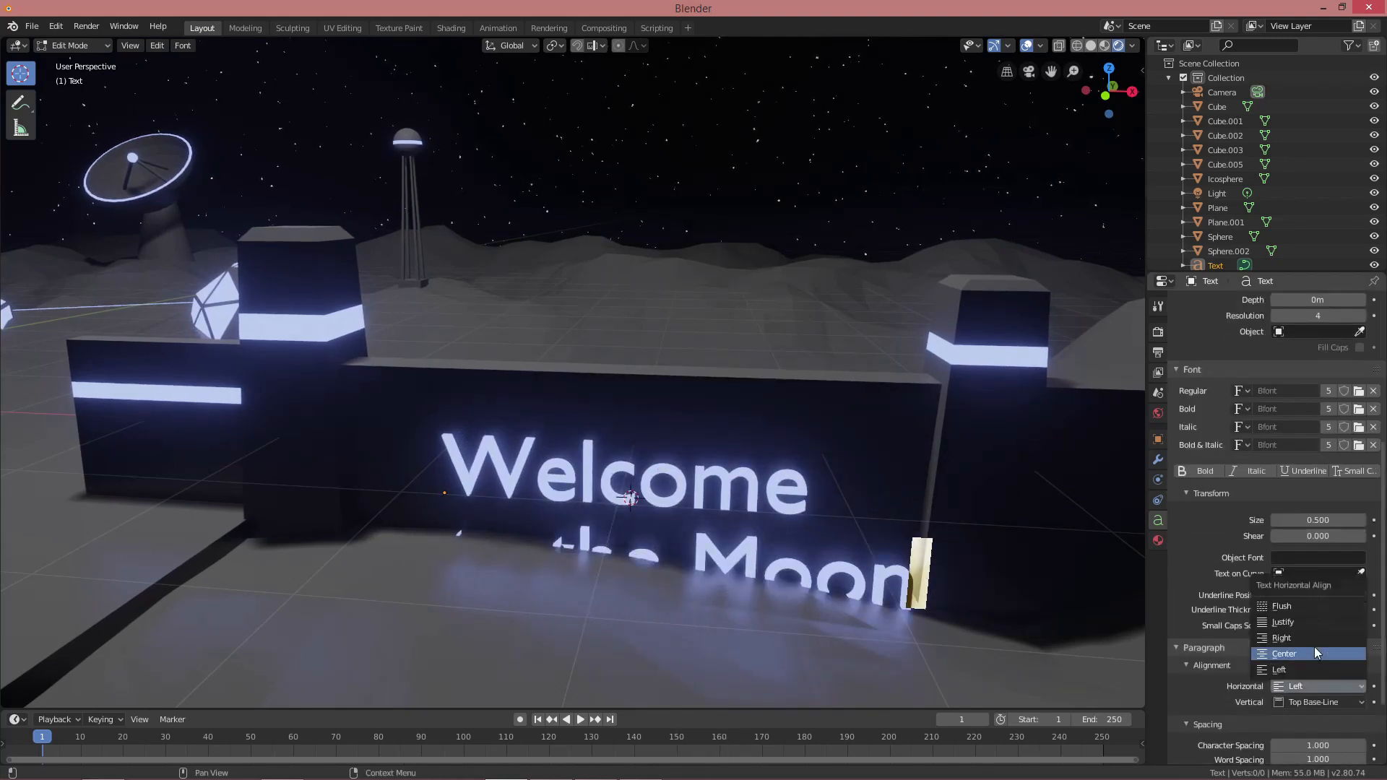
pyautogui.click(1315, 653)
pyautogui.press('Tab')
# Position the sign along X and raise it along Z on the wall
pyautogui.press('g')
pyautogui.press('x')
pyautogui.click(877, 464)
pyautogui.press('g')
pyautogui.press('z')
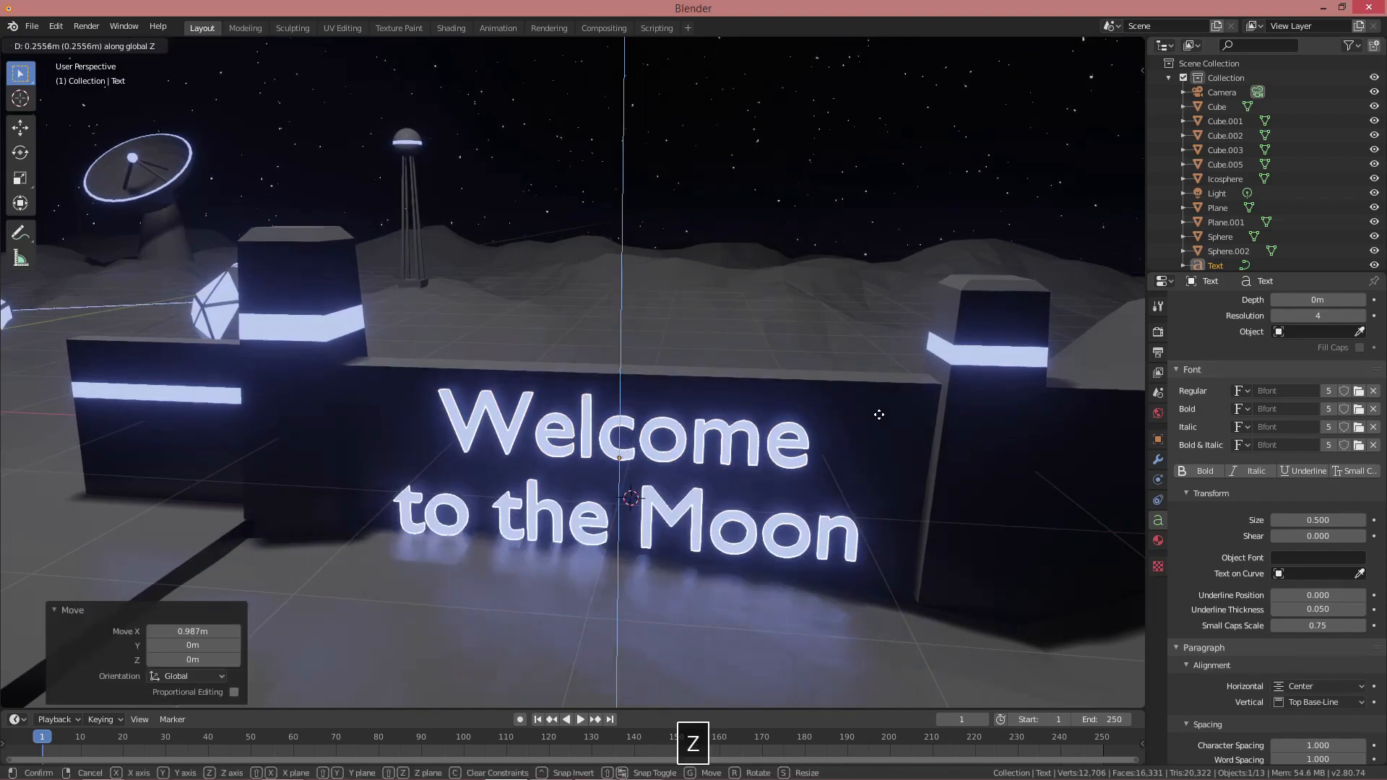
pyautogui.click(878, 418)
pyautogui.scroll(-5, 860, 433)
pyautogui.hotkey('alt', 'a')
pyautogui.moveTo(766, 471); pyautogui.dragTo(782, 441, button='middle')
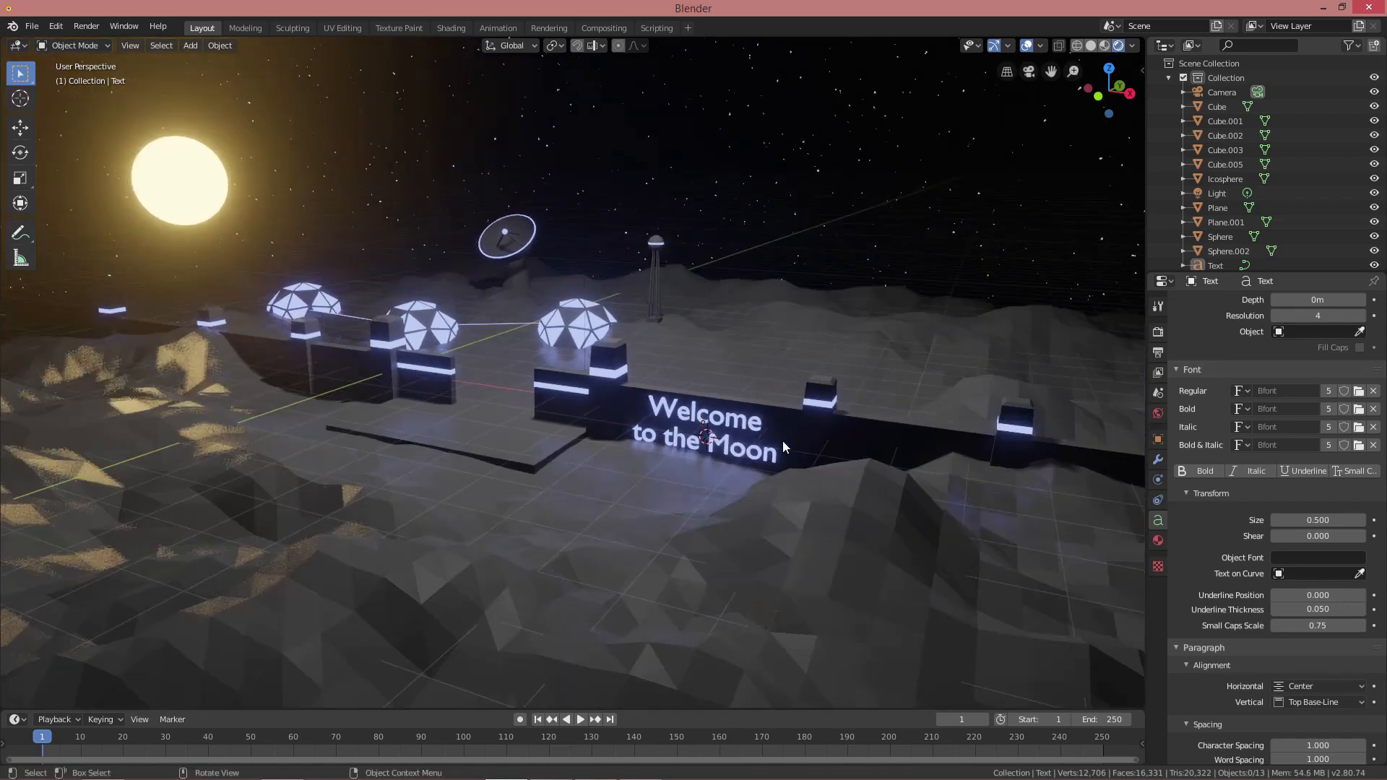
# Reduce the Welcome to the Moon sign's size to 0.4
pyautogui.click(783, 440)
pyautogui.scroll(2, 783, 440)
pyautogui.click(1315, 521)
pyautogui.write('.')
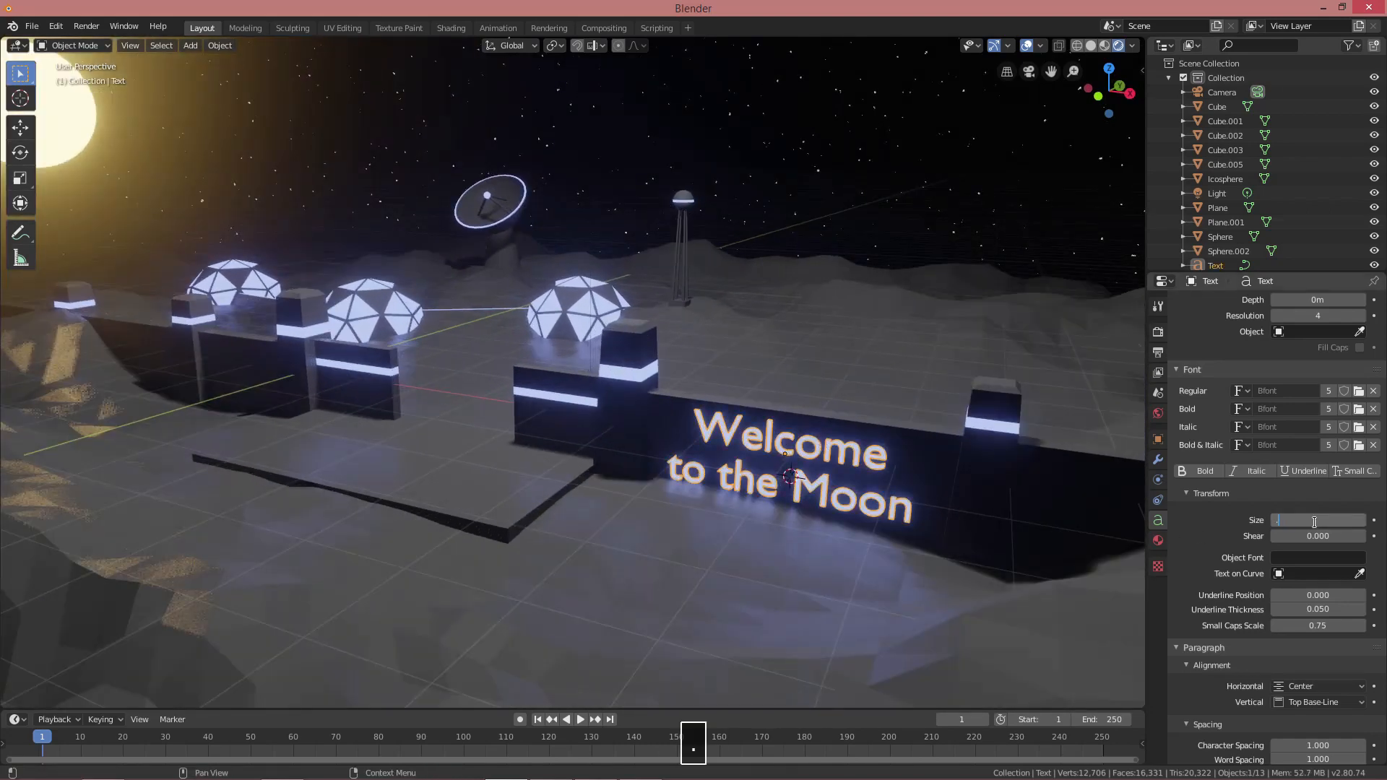
pyautogui.write('4')
pyautogui.press('Return')
pyautogui.hotkey('alt', 'a')
pyautogui.scroll(-2, 788, 427)
pyautogui.moveTo(788, 428); pyautogui.dragTo(733, 440, button='middle')
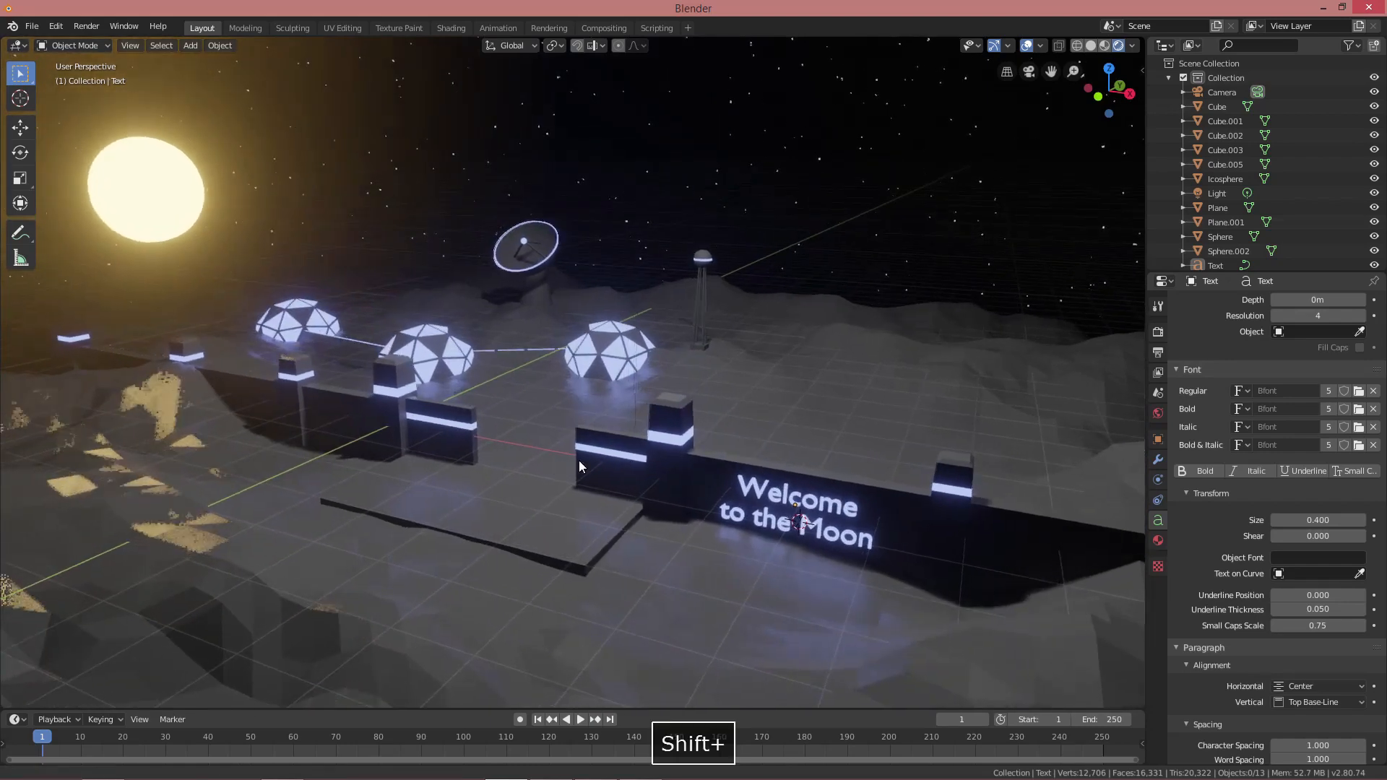
pyautogui.scroll(2, 571, 480)
pyautogui.click(595, 494)
# Snap the 3D cursor to the path plane and add a UV sphere there
pyautogui.press('Tab')
pyautogui.press('a')
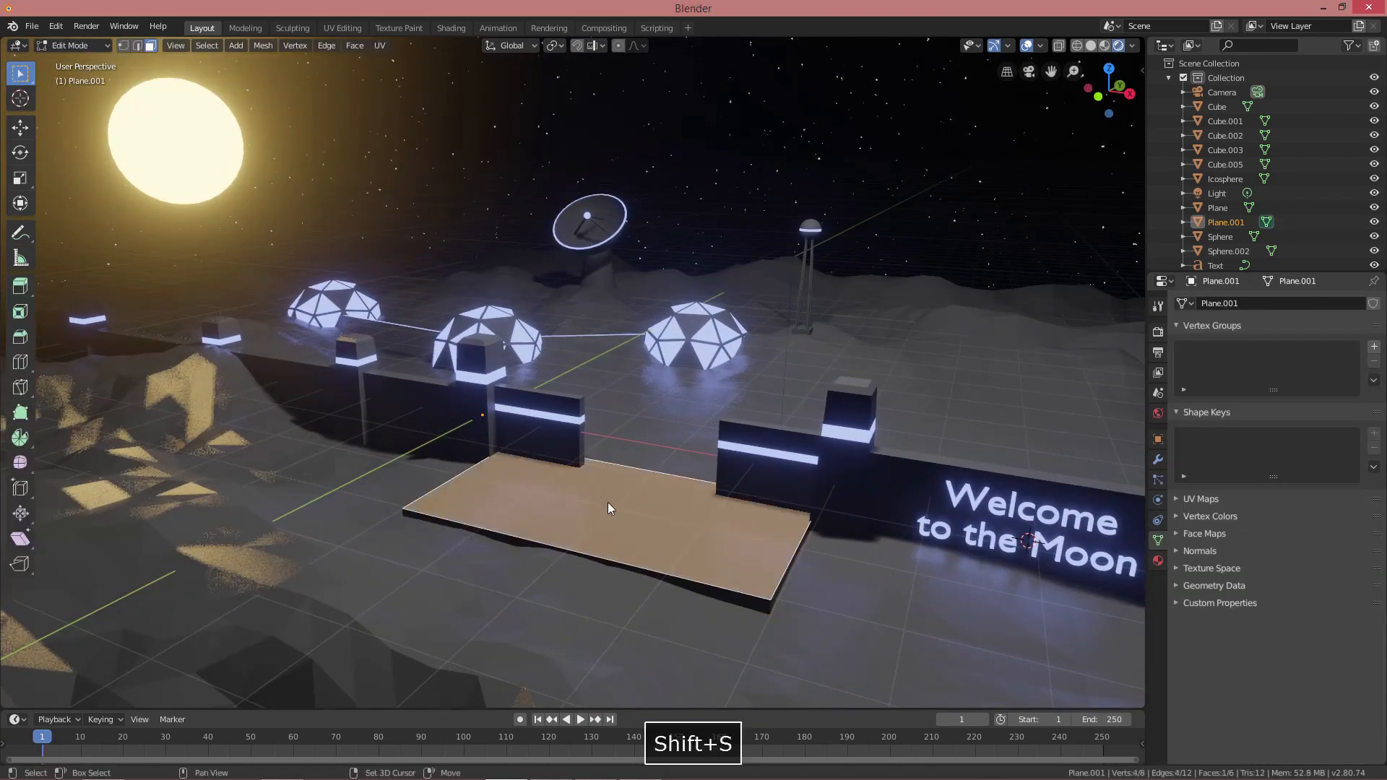
pyautogui.press('Tab')
pyautogui.hotkey('alt', 'a')
pyautogui.hotkey('shift', 'a')
pyautogui.click(687, 542)
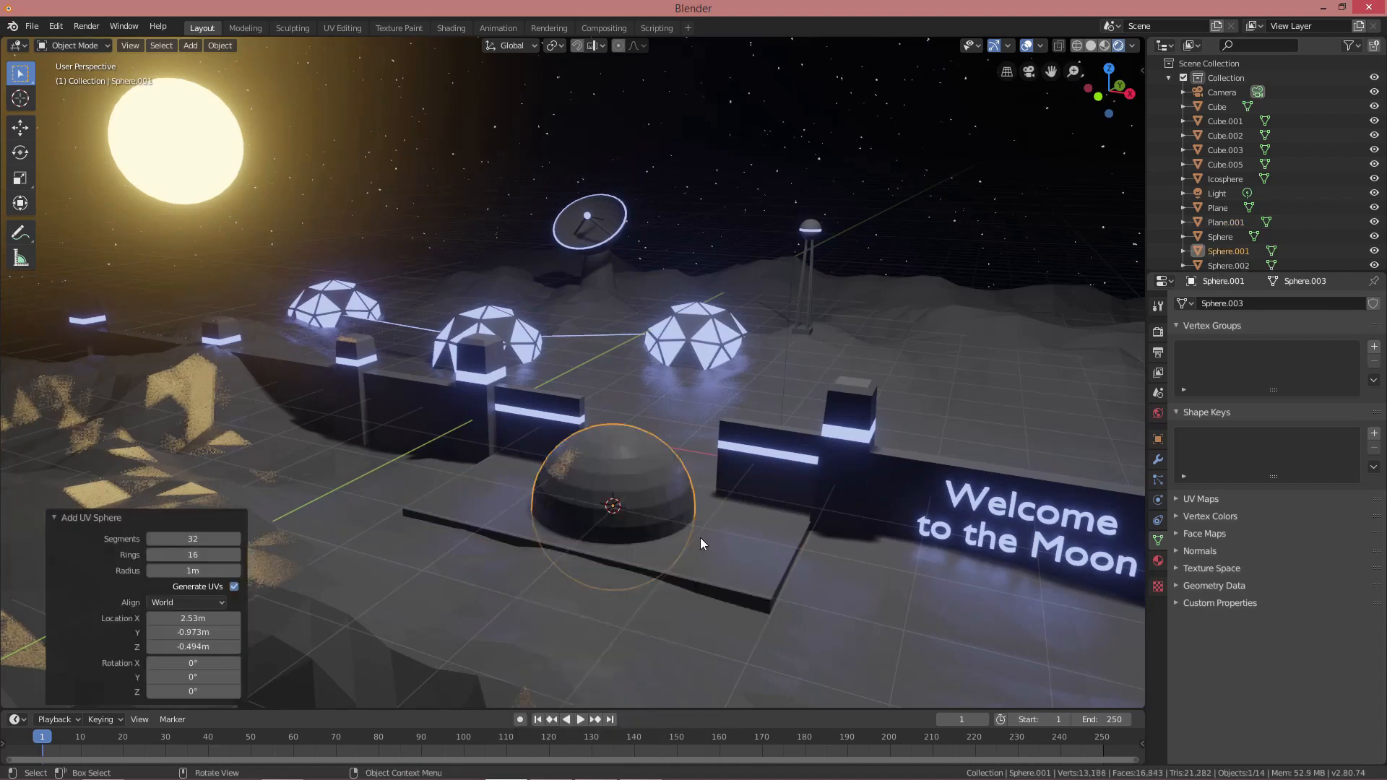
# Shrink the sphere to 0.085 scale and assign it the blue light material
pyautogui.press('Tab')
pyautogui.press('s')
pyautogui.click(639, 509)
pyautogui.moveTo(676, 498); pyautogui.dragTo(610, 535, button='middle')
pyautogui.keyDown('shift'); pyautogui.moveTo(611, 535); pyautogui.dragTo(665, 469, button='middle'); pyautogui.keyUp('shift')
pyautogui.click(1159, 561)
pyautogui.click(1185, 364)
pyautogui.click(1205, 385)
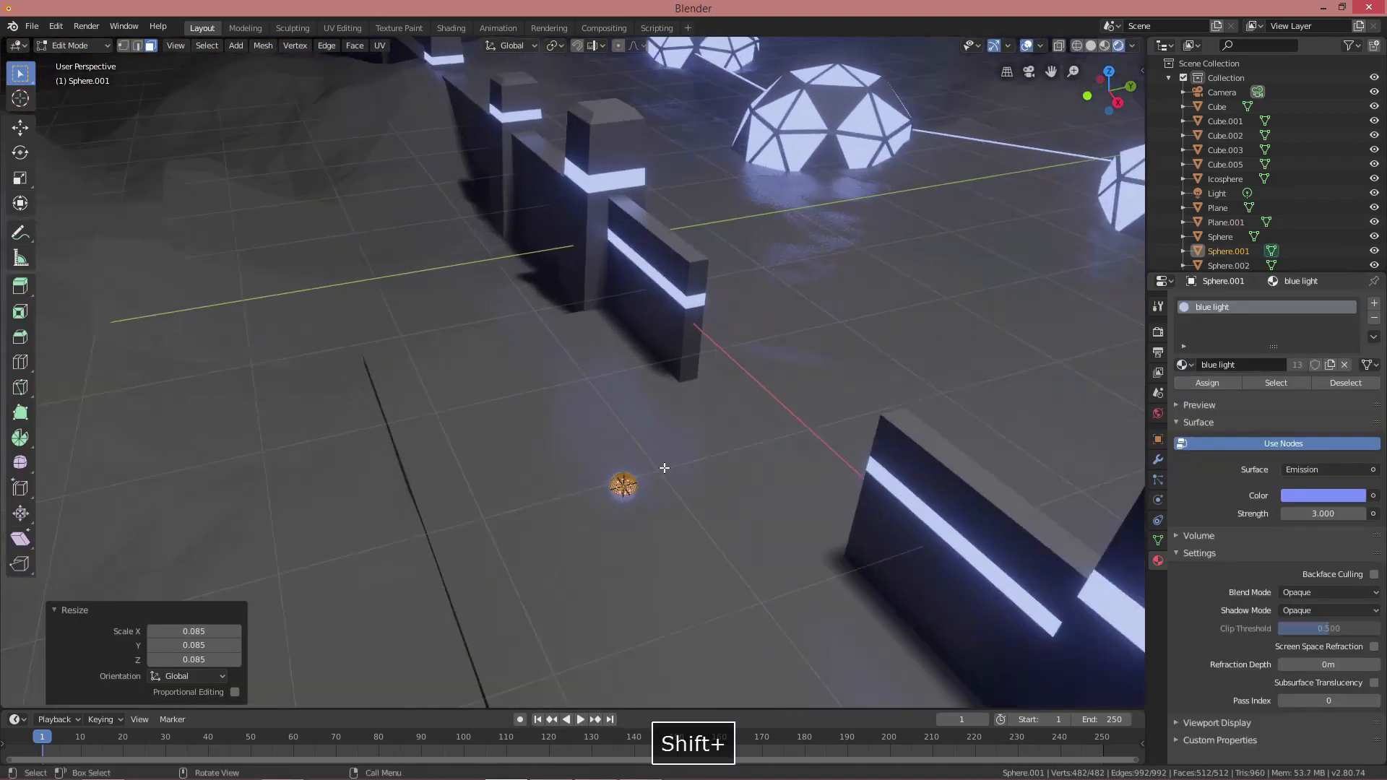
# Duplicate the sphere along Y into a row and move the row to the path's edge
pyautogui.hotkey('shift', 'd')
pyautogui.press('y')
pyautogui.click(602, 483)
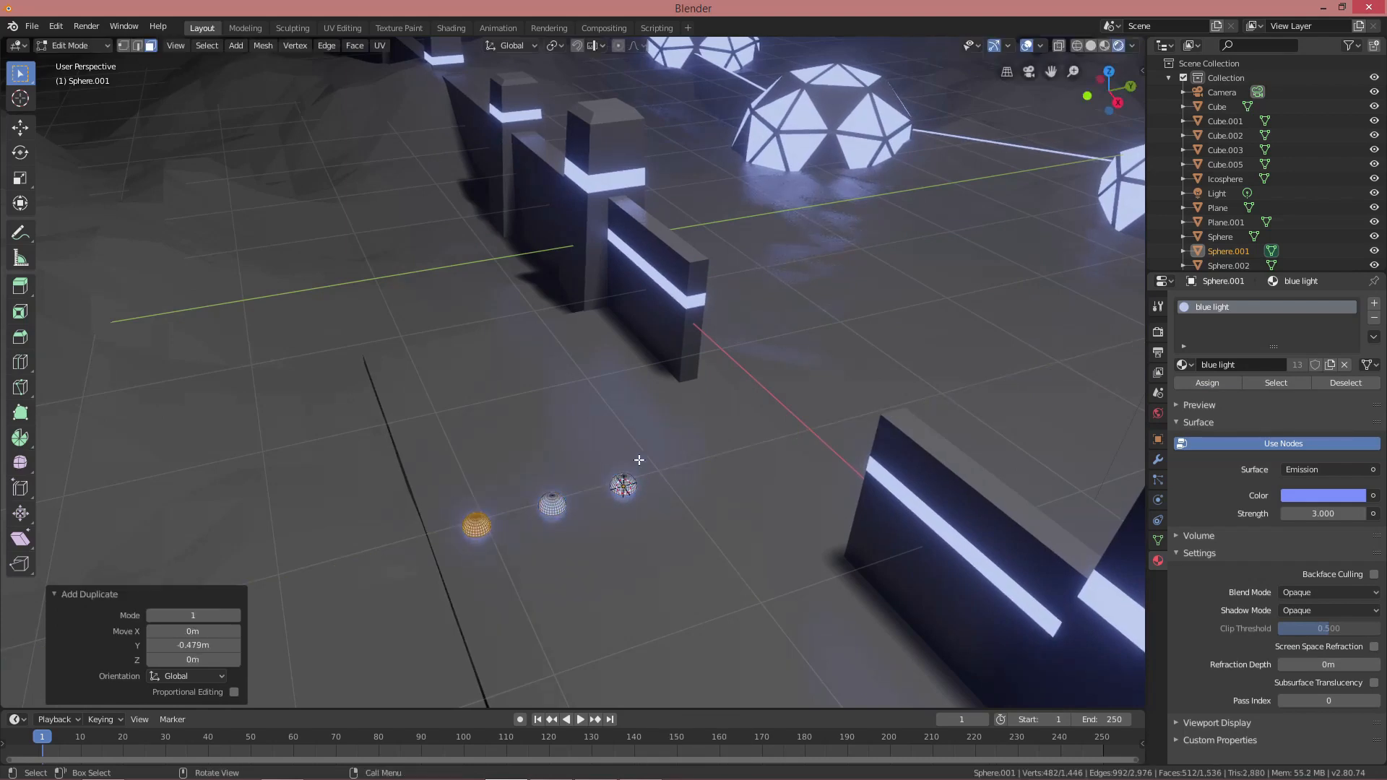
pyautogui.press('Tab')
pyautogui.moveTo(639, 461); pyautogui.dragTo(759, 495, button='middle')
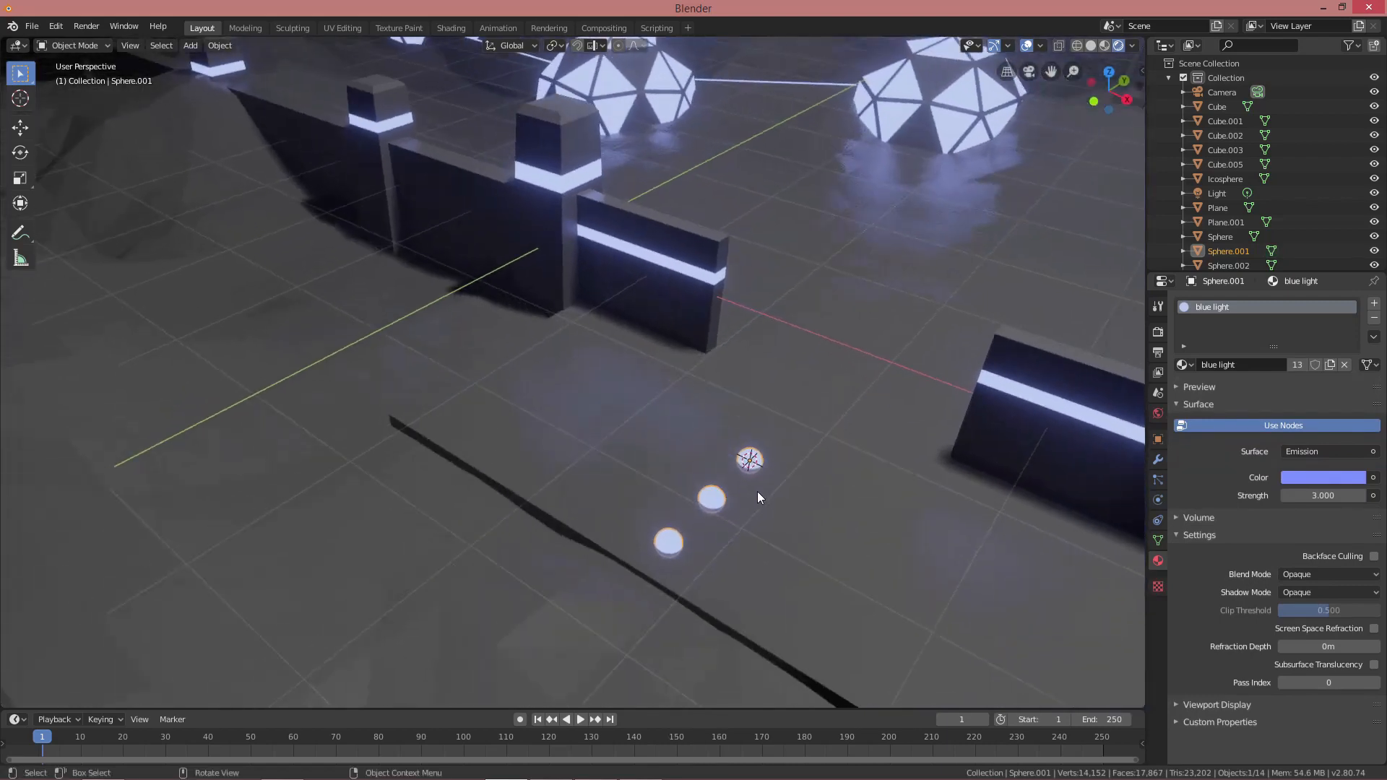
pyautogui.press('g')
pyautogui.press('x')
pyautogui.click(550, 349)
pyautogui.press('g')
pyautogui.press('y')
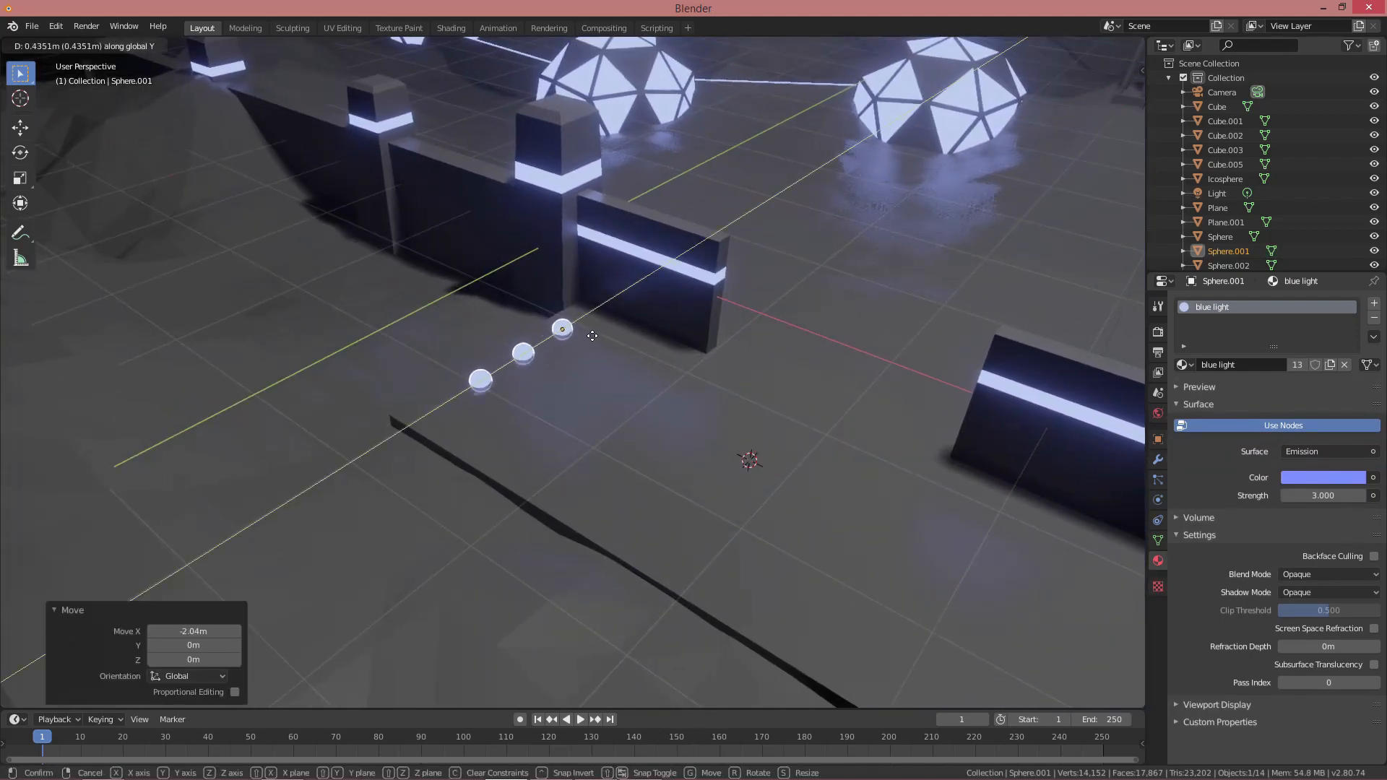
pyautogui.click(583, 341)
# Copy the row of glowing spheres to the opposite edge of the path
pyautogui.moveTo(665, 404); pyautogui.dragTo(635, 434, button='middle')
pyautogui.hotkey('shift', 'd')
pyautogui.click(981, 479)
pyautogui.hotkey('alt', 'a')
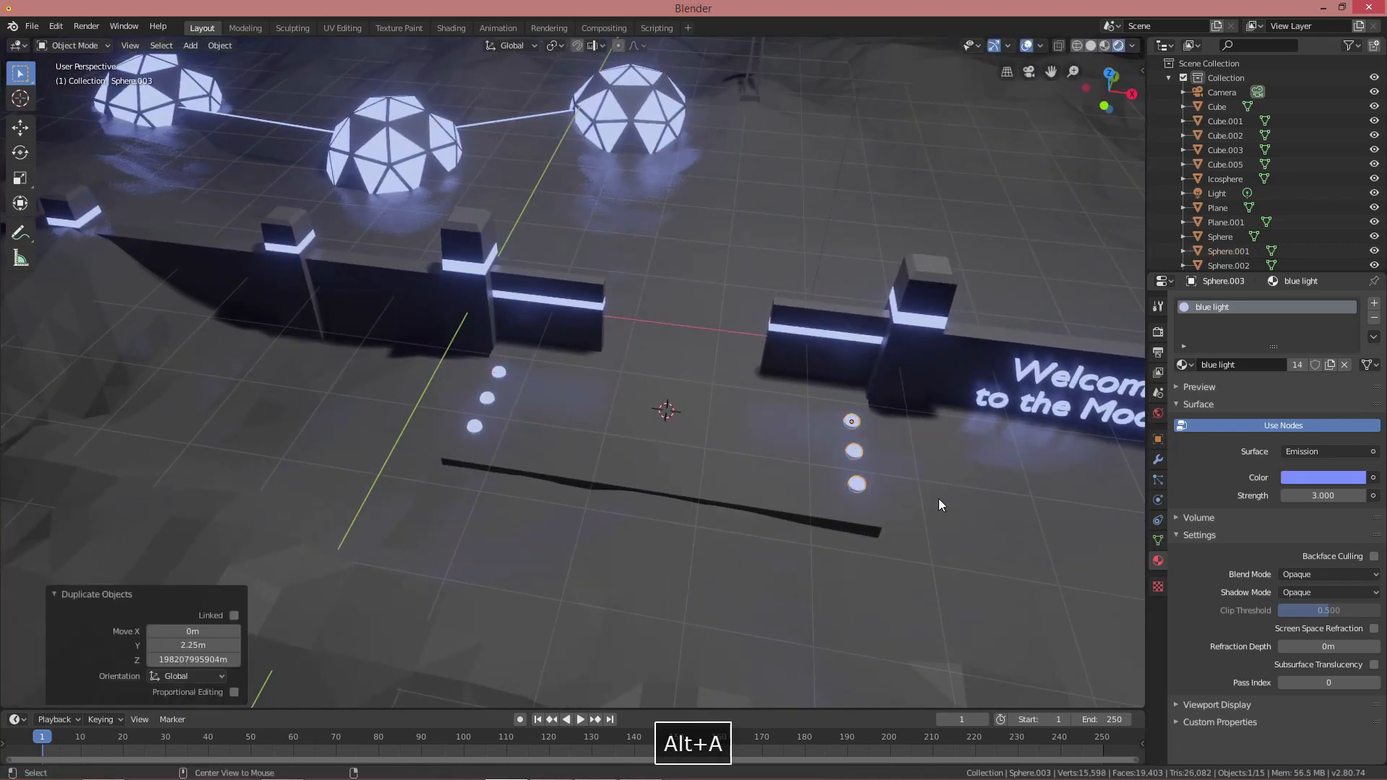
pyautogui.moveTo(939, 499); pyautogui.dragTo(652, 477, button='middle')
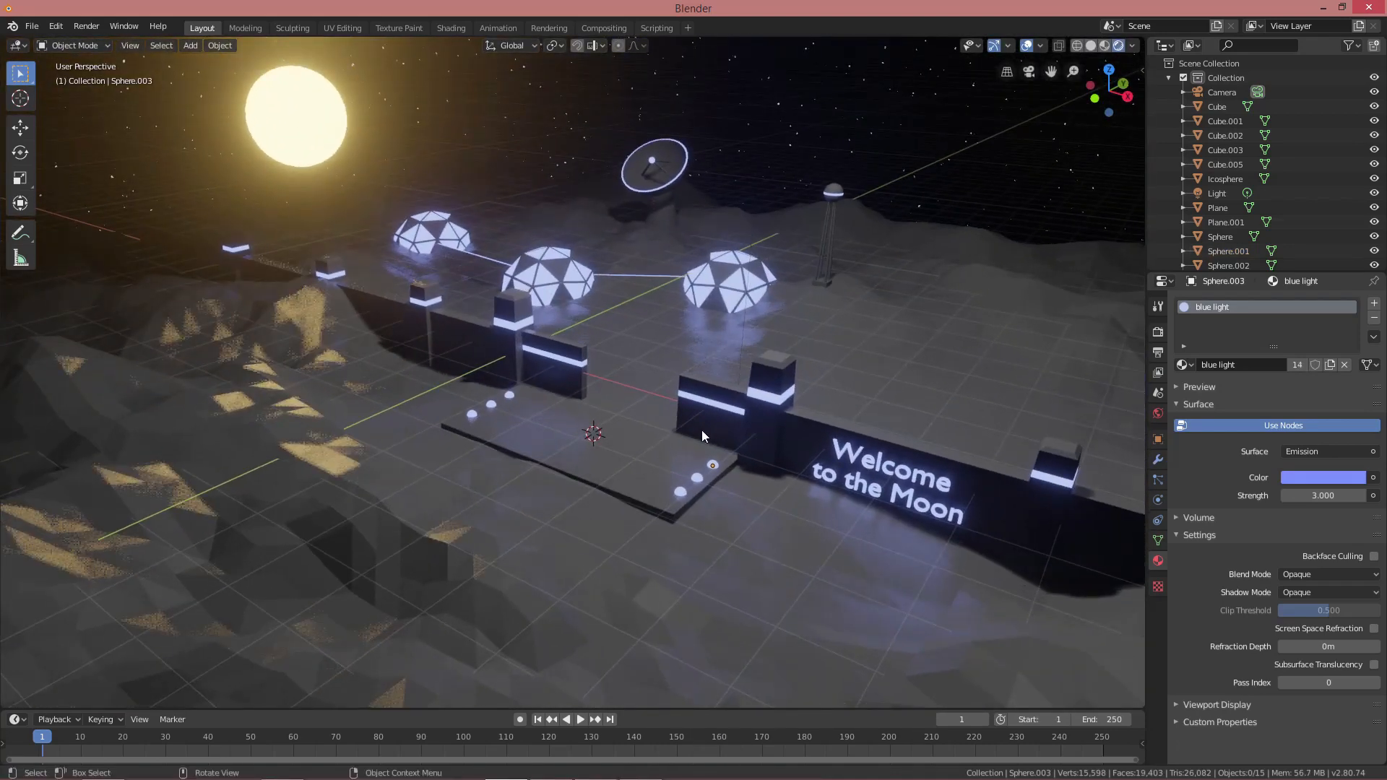
pyautogui.scroll(2, 714, 418)
pyautogui.keyDown('shift'); pyautogui.moveTo(571, 349); pyautogui.dragTo(609, 426, button='middle'); pyautogui.keyUp('shift')
# Snap the 3D cursor to the wall tower top and add a cylinder there
pyautogui.scroll(2, 608, 426)
pyautogui.click(533, 365)
pyautogui.press('Tab')
pyautogui.keyDown('shift'); pyautogui.moveTo(533, 363); pyautogui.dragTo(552, 399, button='middle'); pyautogui.keyUp('shift')
pyautogui.hotkey('shift', 's')
pyautogui.press('Tab')
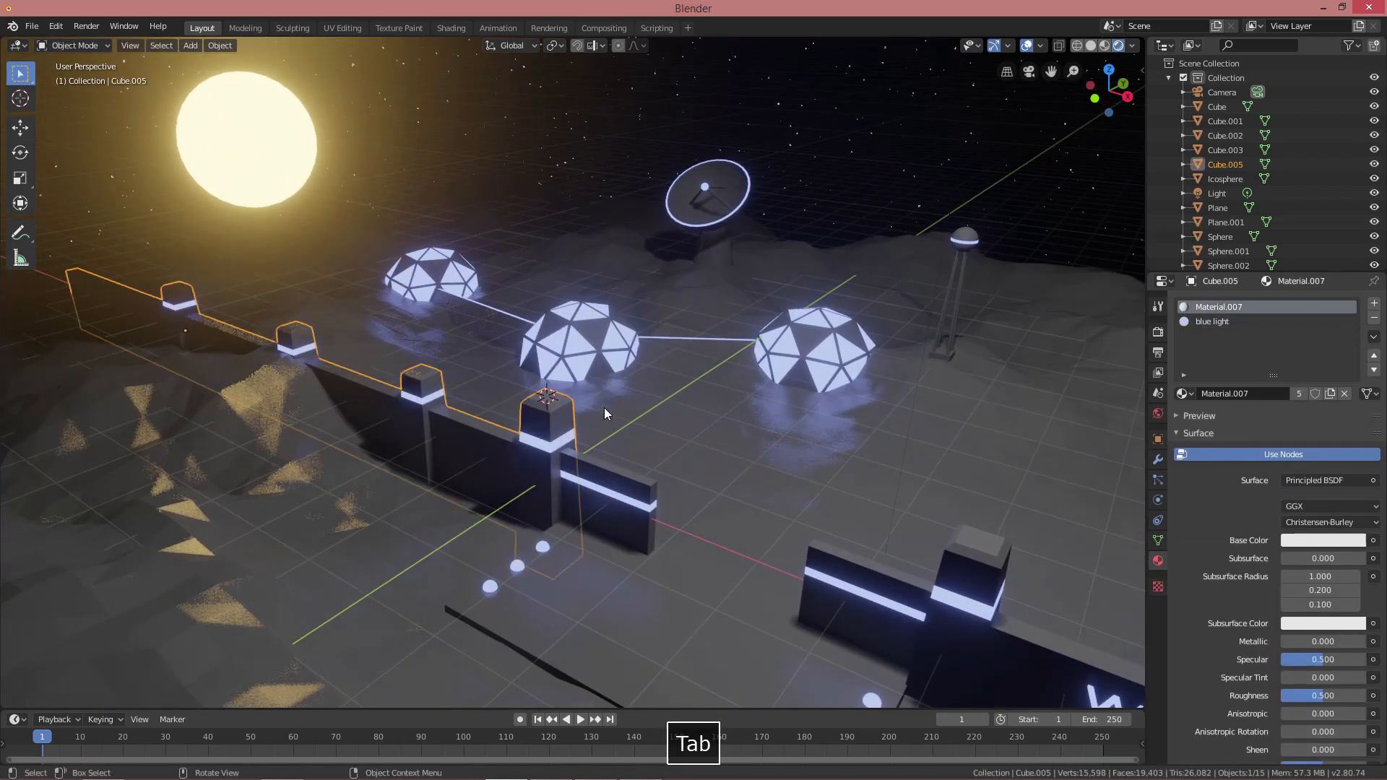
pyautogui.hotkey('shift', 'a')
pyautogui.moveTo(605, 408)
pyautogui.click(665, 480)
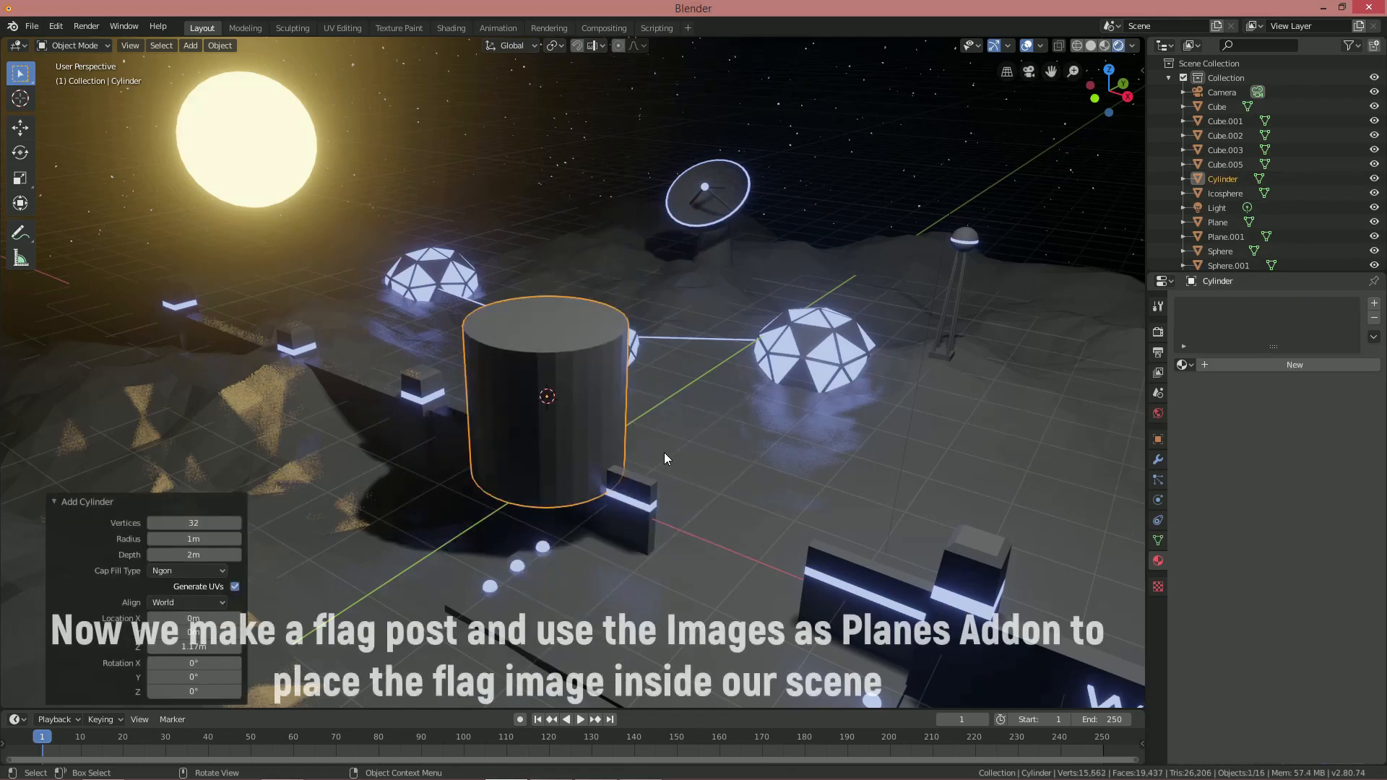
# Make the cylinder very thin with Shift+Z scaling and raise it above the tower
pyautogui.press('Tab')
pyautogui.press('s')
pyautogui.hotkey('shift', 'z')
pyautogui.click(555, 396)
pyautogui.press('g')
pyautogui.press('z')
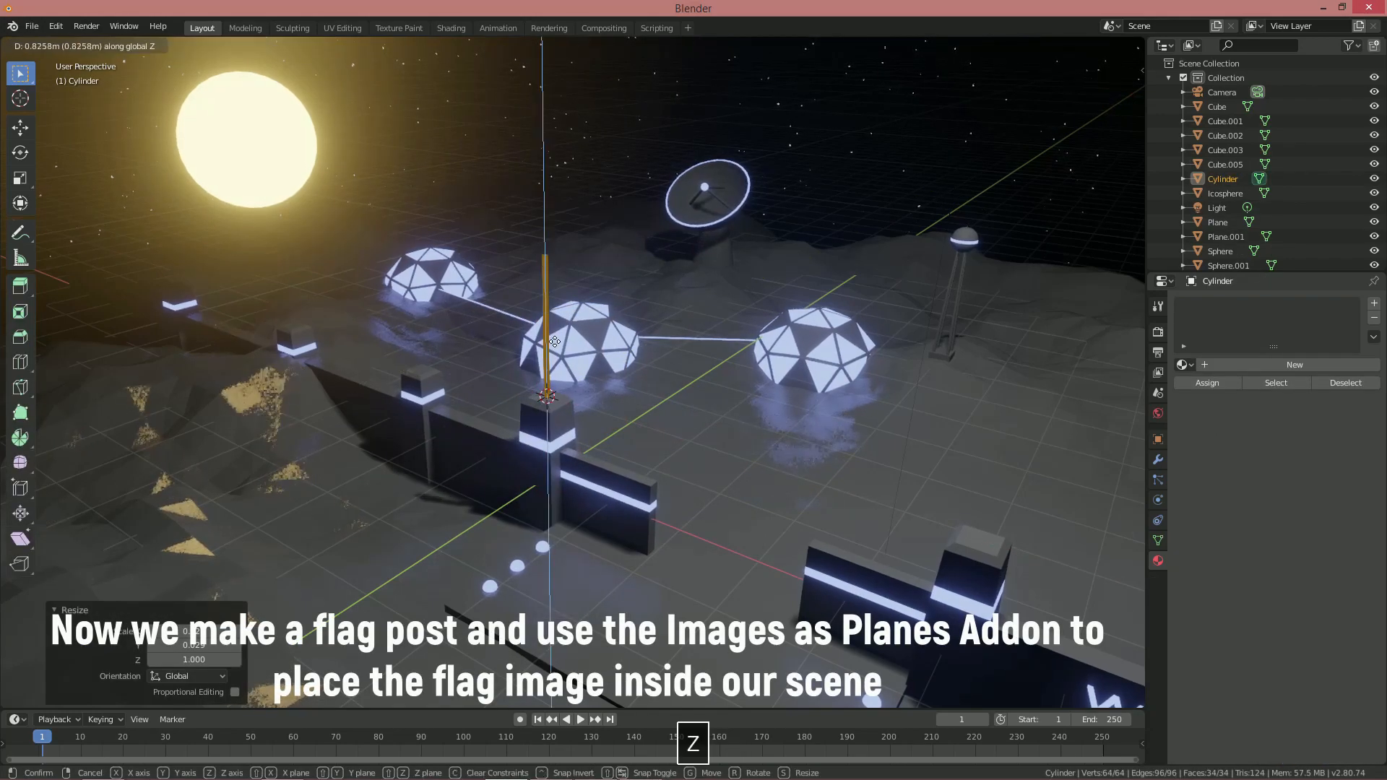
pyautogui.click(558, 331)
# Stretch the cylinder vertically into a tall post and seat it on the tower top
pyautogui.scroll(2, 558, 330)
pyautogui.press('s')
pyautogui.hotkey('shift', 'z')
pyautogui.click(693, 383)
pyautogui.press('g')
pyautogui.press('z')
pyautogui.click(692, 388)
# Leave edit mode, deselect everything and pull the view back over the base
pyautogui.moveTo(669, 466)
pyautogui.mouseDown(button='middle')
pyautogui.moveTo(706, 453)
pyautogui.moveTo(688, 455)
pyautogui.mouseUp(button='middle')
pyautogui.keyDown('shift'); pyautogui.moveTo(698, 422); pyautogui.dragTo(698, 448, button='middle'); pyautogui.keyUp('shift')
pyautogui.keyDown('shift'); pyautogui.moveTo(692, 444); pyautogui.dragTo(645, 475, button='middle'); pyautogui.keyUp('shift')
pyautogui.scroll(1, 646, 475)
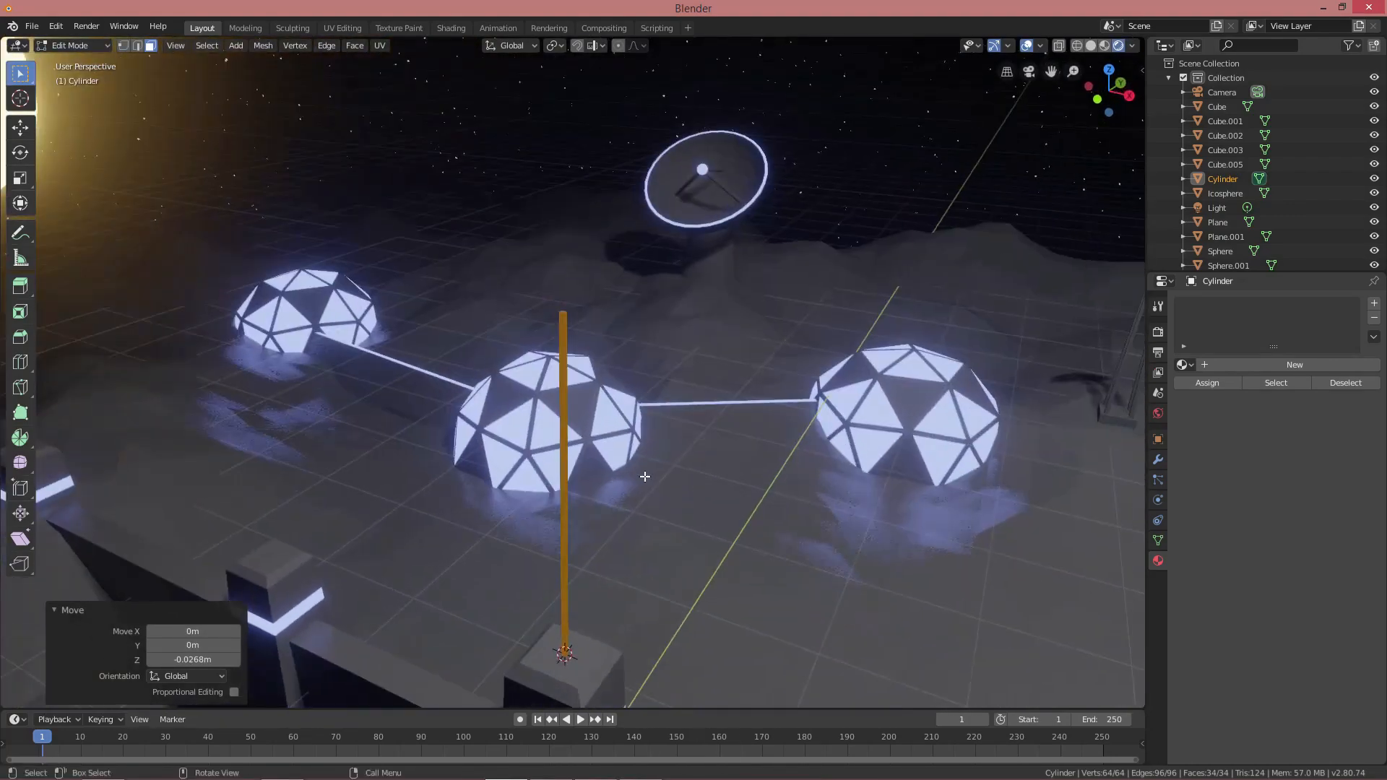
pyautogui.scroll(1, 648, 476)
pyautogui.scroll(-2, 655, 449)
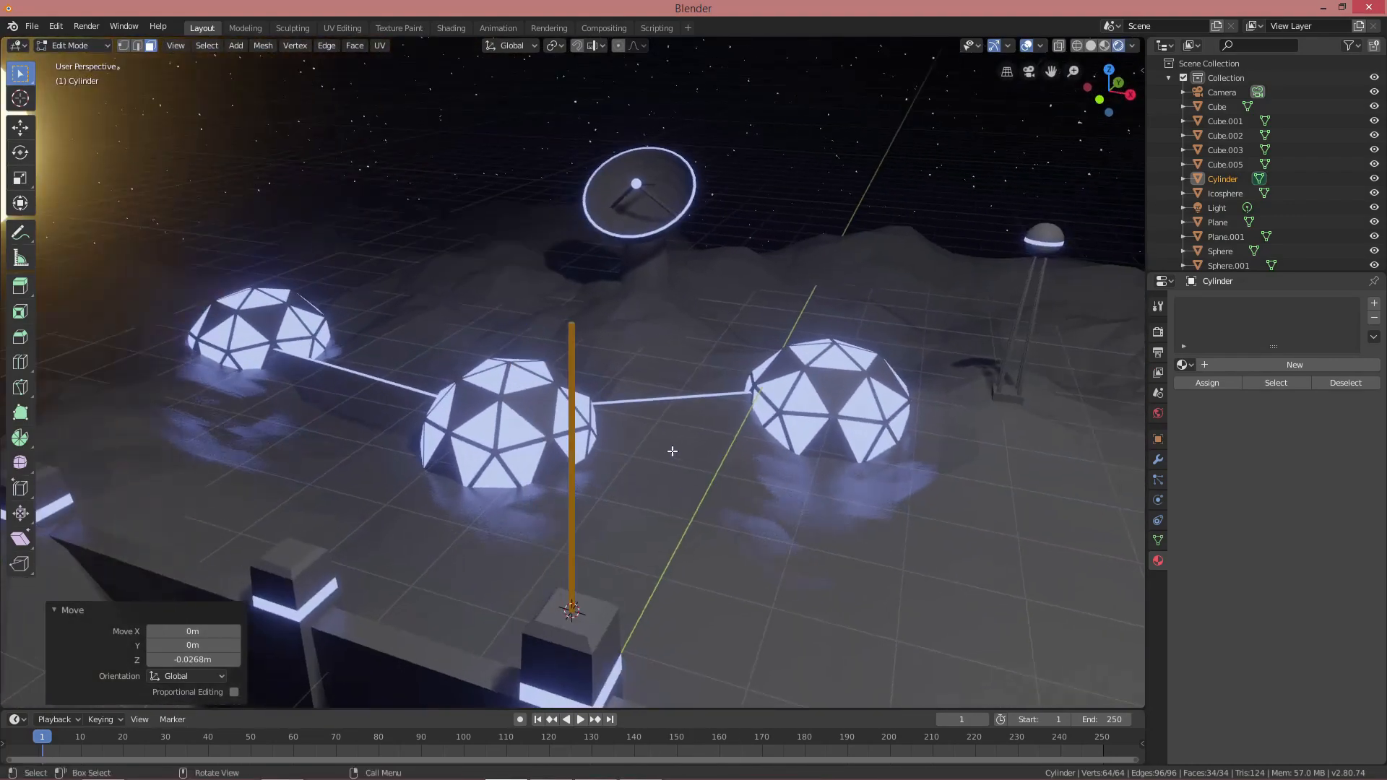
pyautogui.press('Tab')
pyautogui.hotkey('alt', 'a')
pyautogui.scroll(-1, 669, 450)
pyautogui.keyDown('shift'); pyautogui.moveTo(652, 514); pyautogui.dragTo(659, 442, button='middle'); pyautogui.keyUp('shift')
pyautogui.hotkey('shift', 'a')
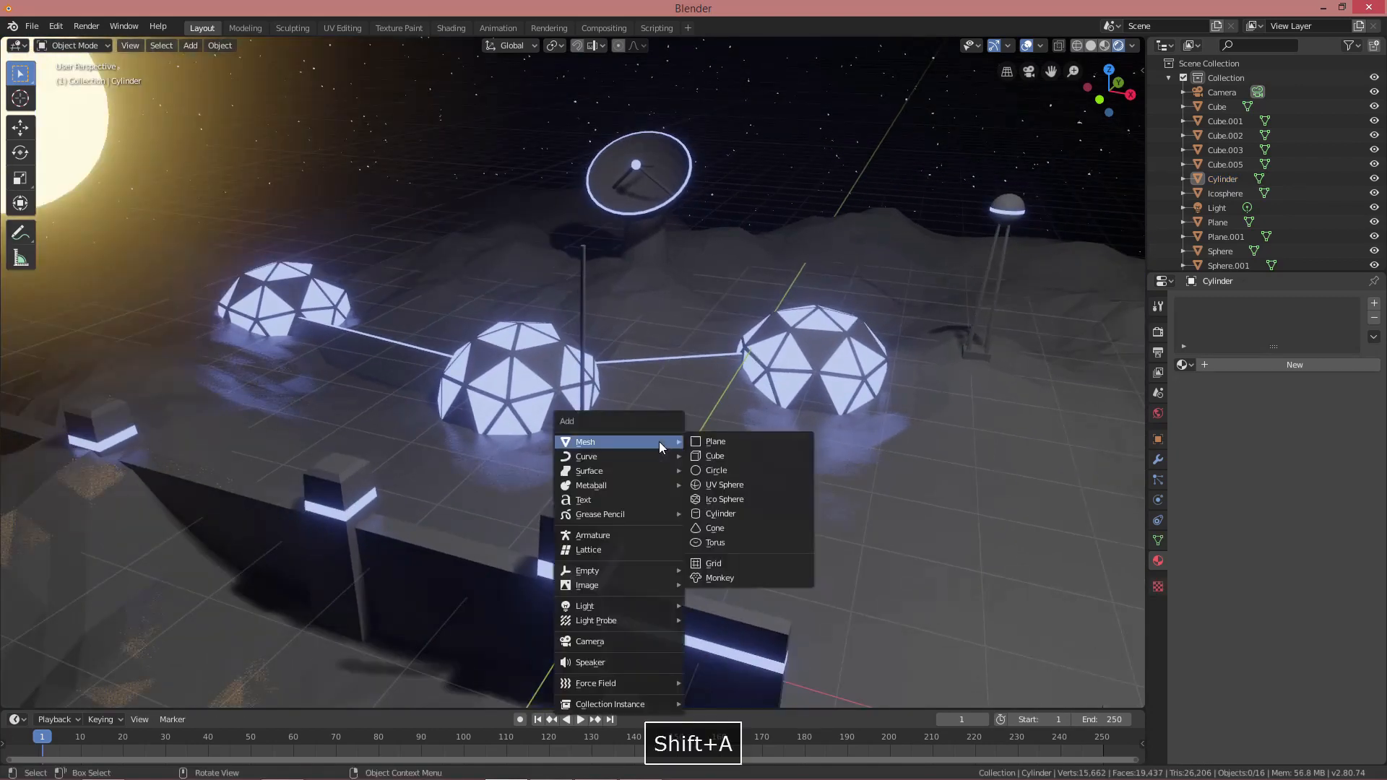
# Import blenderlogo.png from the tutorial folder as an image plane
pyautogui.moveTo(586, 585)
pyautogui.click(731, 610)
pyautogui.click(46, 118)
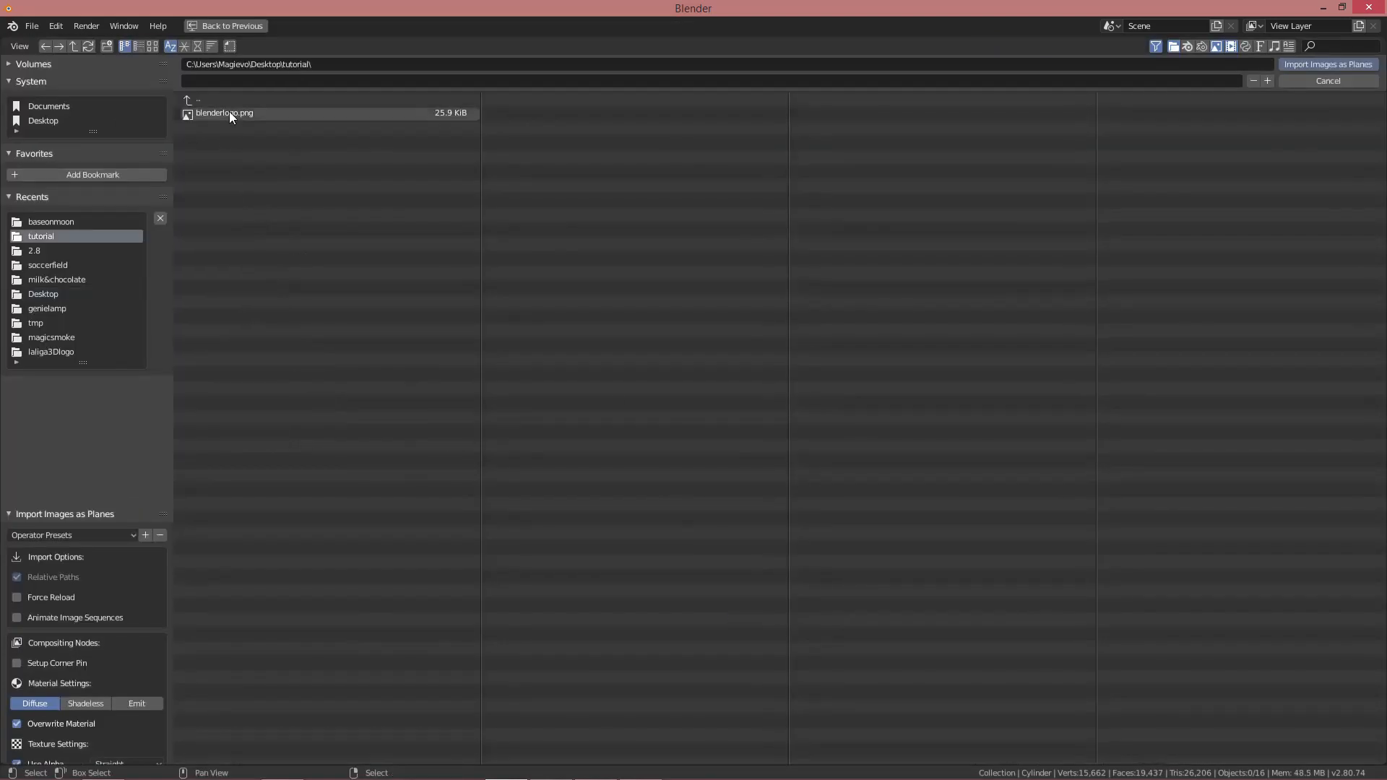
pyautogui.doubleClick(228, 111)
pyautogui.scroll(1, 504, 326)
pyautogui.keyDown('shift'); pyautogui.moveTo(574, 375); pyautogui.dragTo(551, 359, button='middle'); pyautogui.keyUp('shift')
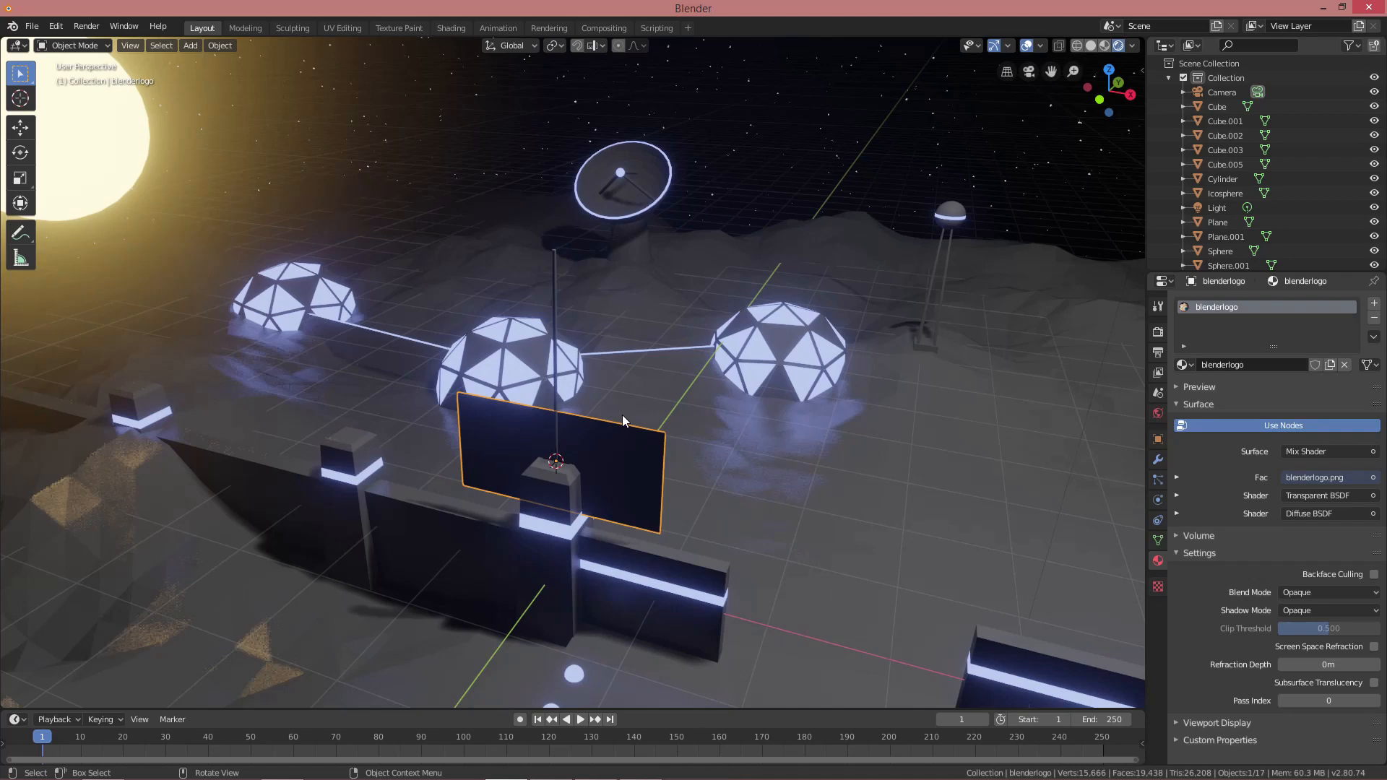
# Split the 3D view, switch the new area to the Shader Editor and delete the plane's nodes
pyautogui.moveTo(1143, 39); pyautogui.dragTo(615, 54)
pyautogui.click(633, 46)
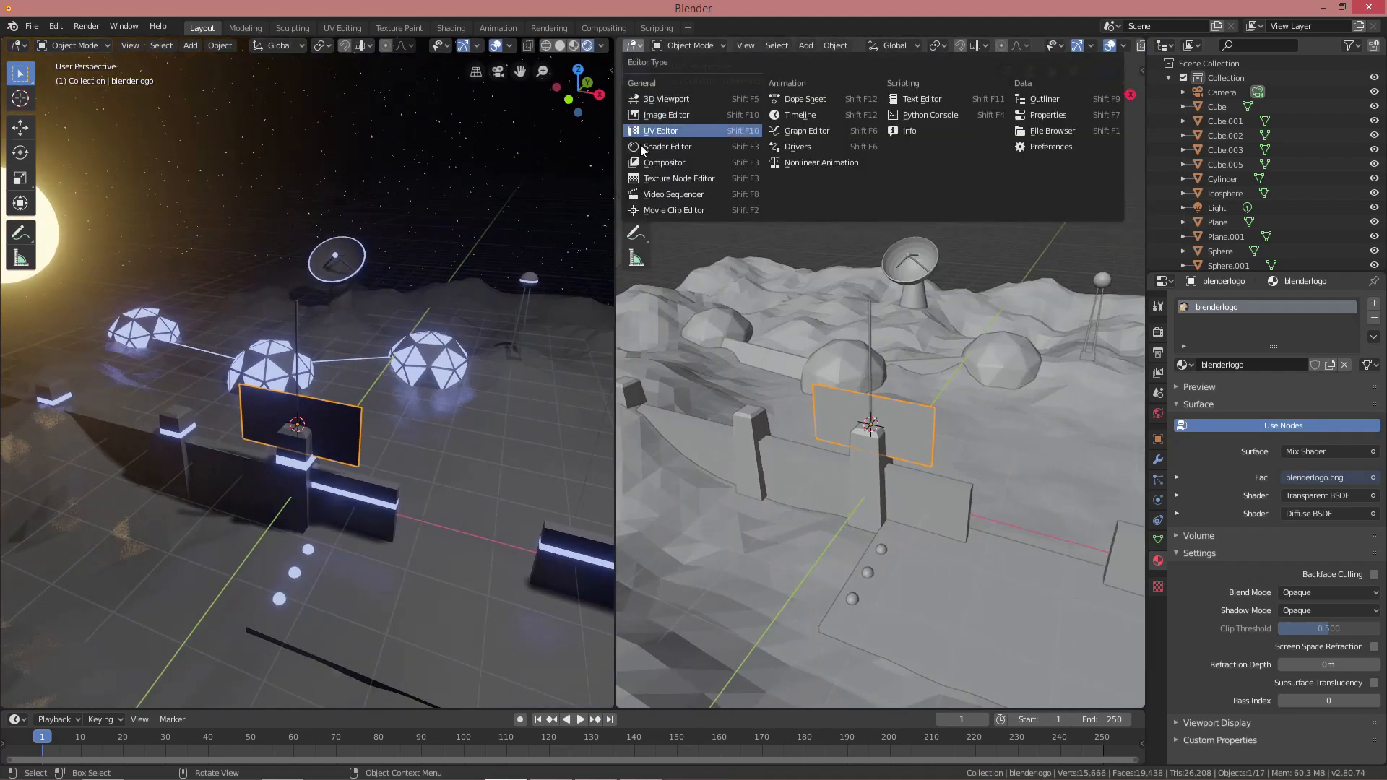
pyautogui.click(641, 146)
pyautogui.moveTo(718, 352); pyautogui.dragTo(685, 328, button='middle')
pyautogui.moveTo(720, 207); pyautogui.dragTo(824, 403)
pyautogui.press('x')
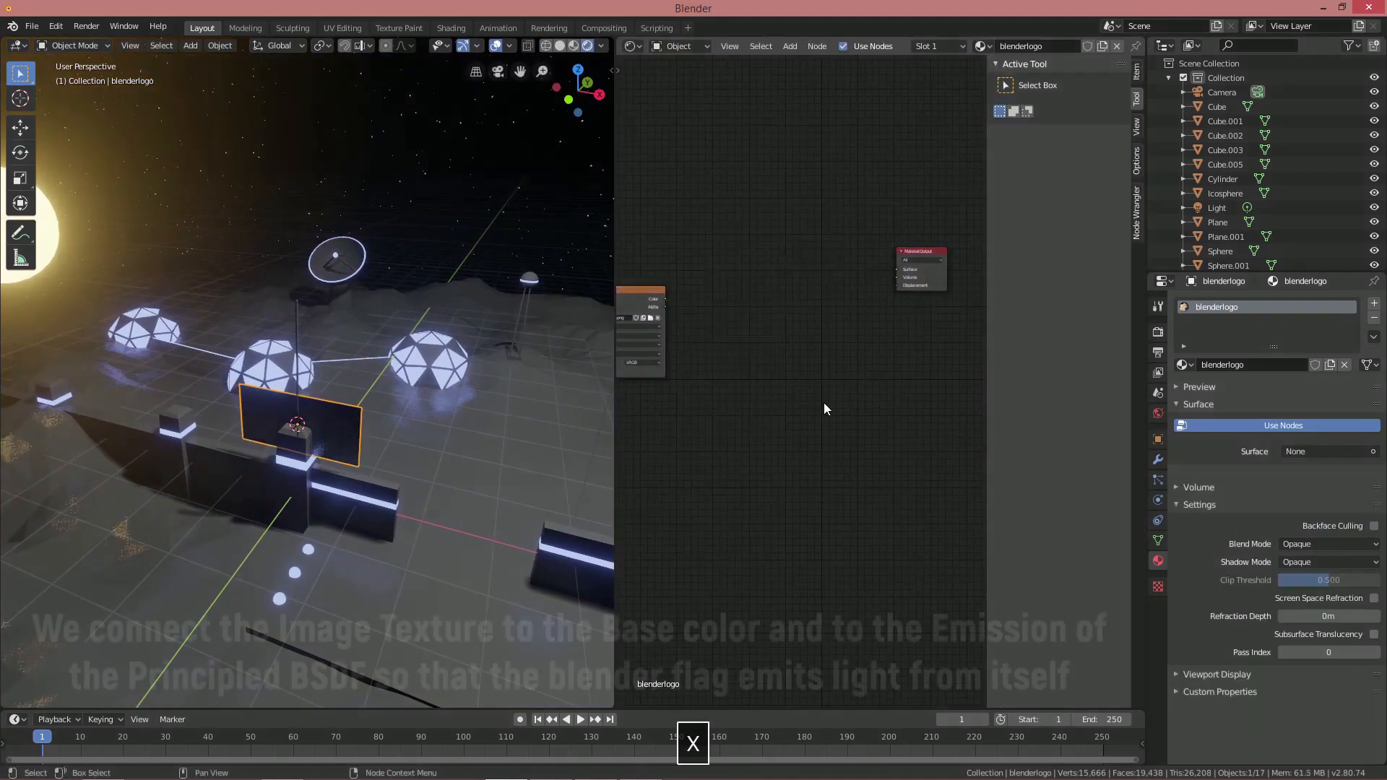
# Add a Principled BSDF node and connect it to the Material Output surface
pyautogui.hotkey('shift', 'a')
pyautogui.click(821, 404)
pyautogui.write('prin')
pyautogui.click(858, 430)
pyautogui.click(755, 237)
pyautogui.moveTo(842, 249); pyautogui.dragTo(898, 272)
# Link the logo image Color to both Base Color and Emission so the flag glows
pyautogui.scroll(3, 714, 377)
pyautogui.moveTo(713, 378); pyautogui.dragTo(806, 388, button='middle')
pyautogui.moveTo(748, 289); pyautogui.dragTo(860, 432)
pyautogui.moveTo(360, 425); pyautogui.dragTo(390, 411, button='middle')
pyautogui.keyDown('shift'); pyautogui.moveTo(390, 416); pyautogui.dragTo(474, 423, button='middle'); pyautogui.keyUp('shift')
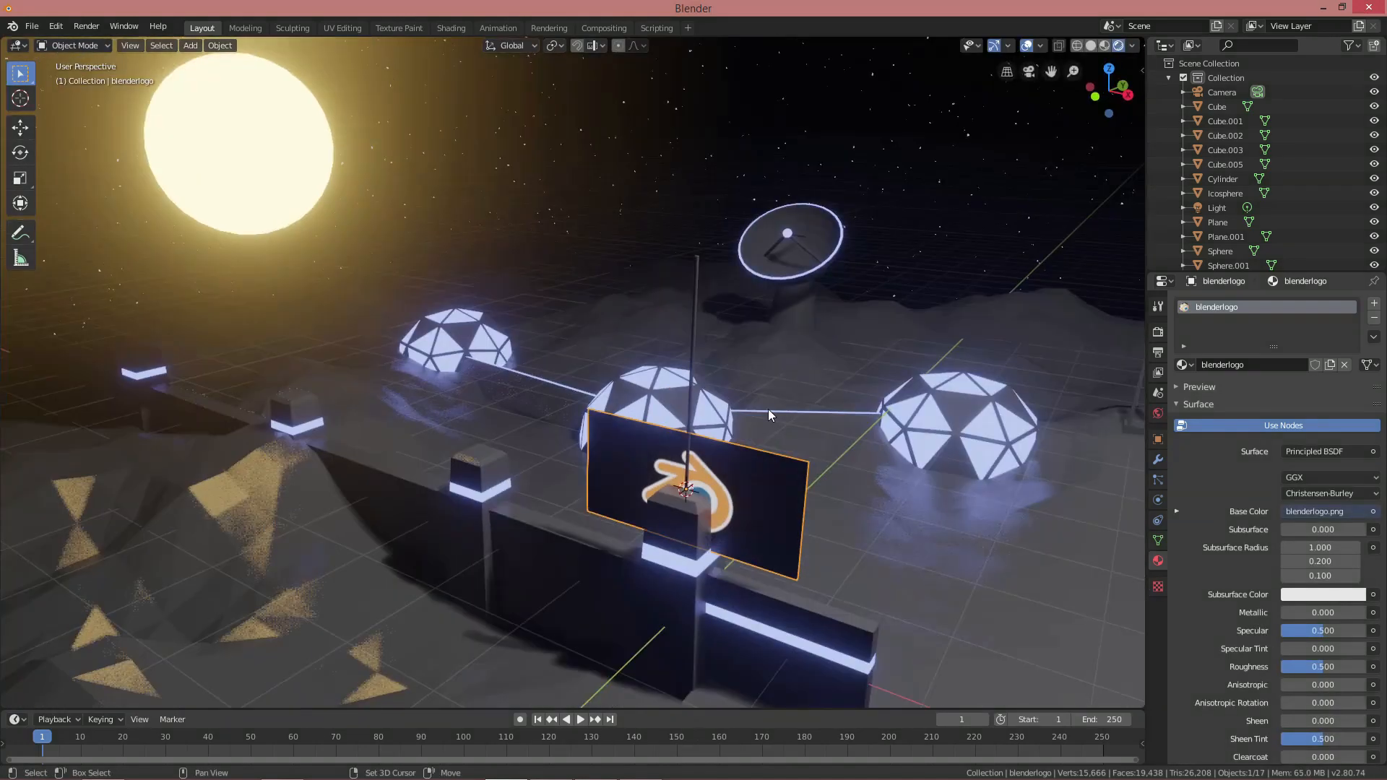
# Move the logo plane 1 m along X, then up to the top of the pole
pyautogui.press('g')
pyautogui.press('x')
pyautogui.press('1')
pyautogui.press('Return')
pyautogui.press('g')
pyautogui.press('z')
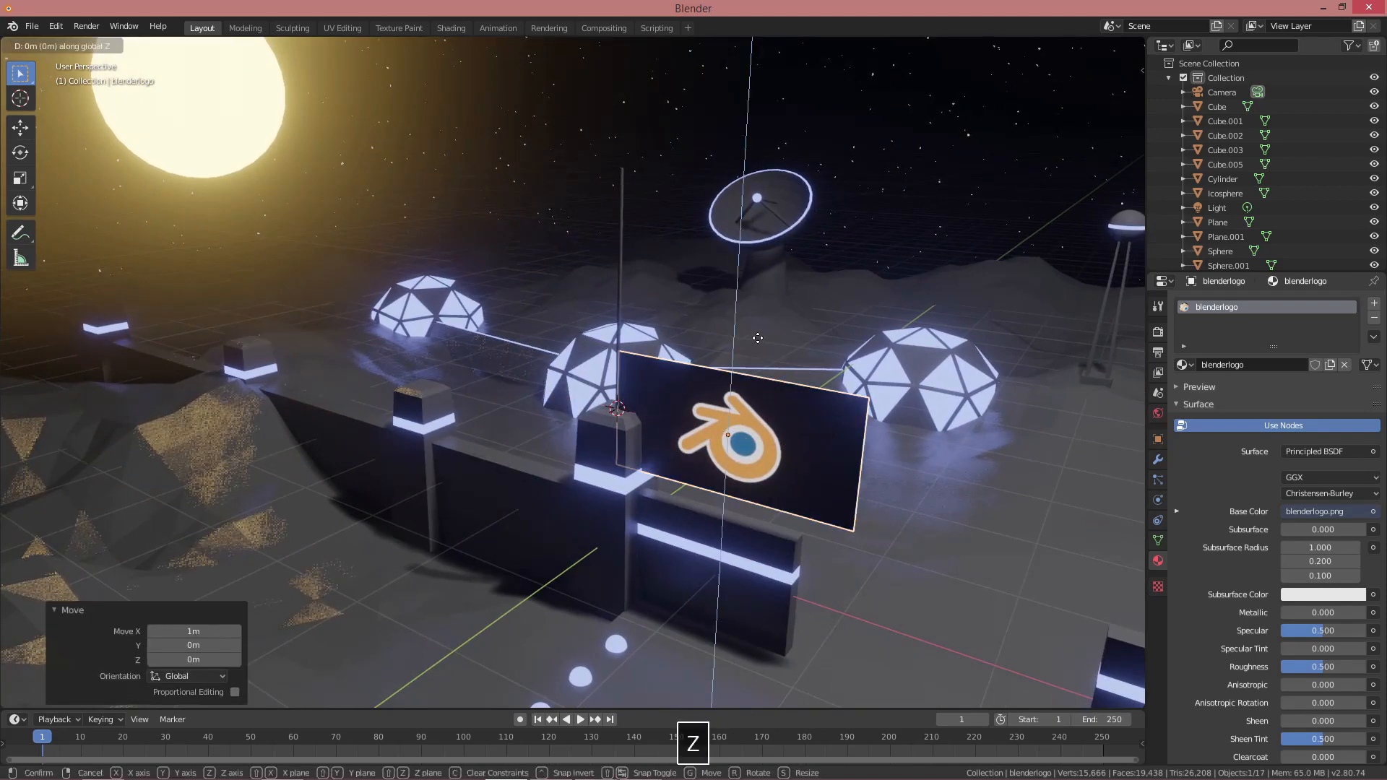
pyautogui.click(764, 155)
pyautogui.scroll(2, 768, 187)
pyautogui.keyDown('shift'); pyautogui.moveTo(774, 230); pyautogui.dragTo(679, 323, button='middle'); pyautogui.keyUp('shift')
# In Edit Mode, shrink the flag mesh to 0.471 and place it beside the pole, raised 0.215 m
pyautogui.press('Tab')
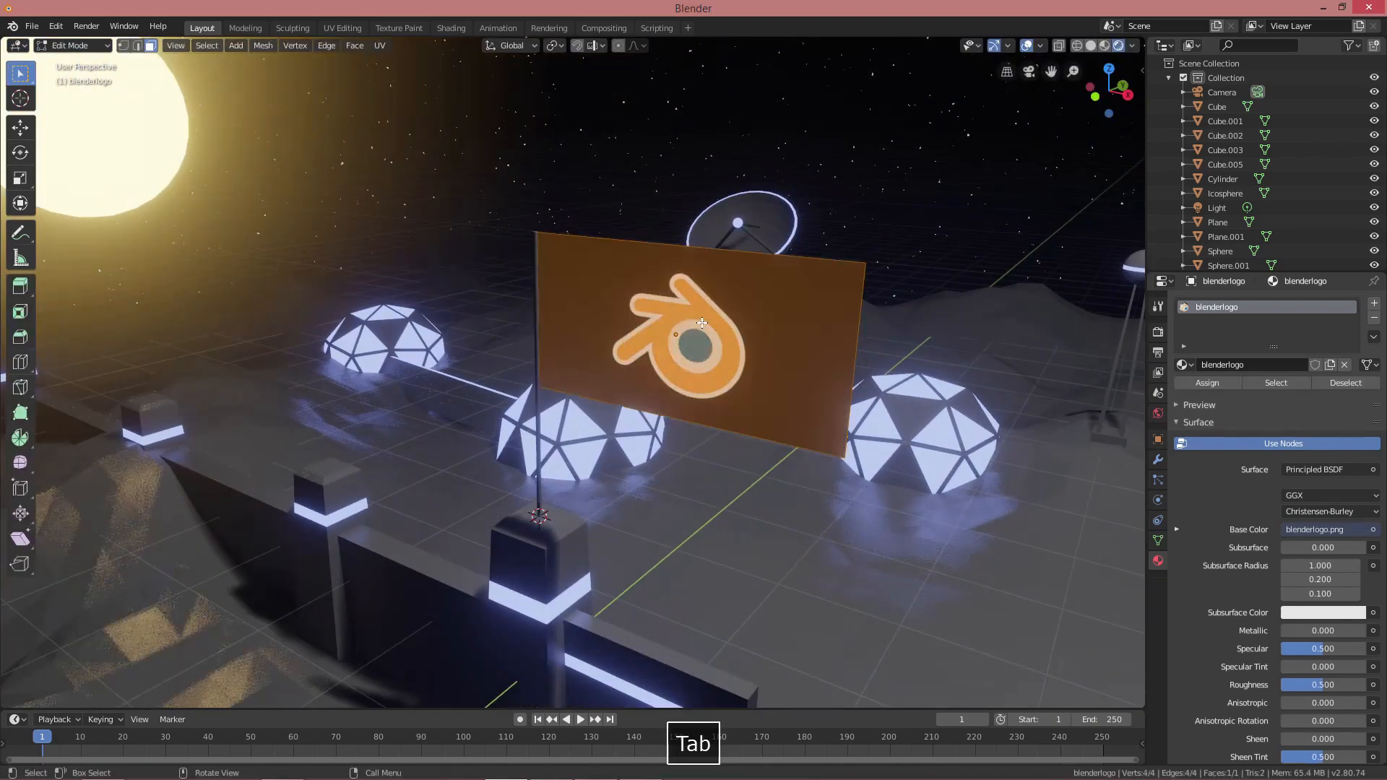
pyautogui.press('s')
pyautogui.click(791, 331)
pyautogui.press('x')
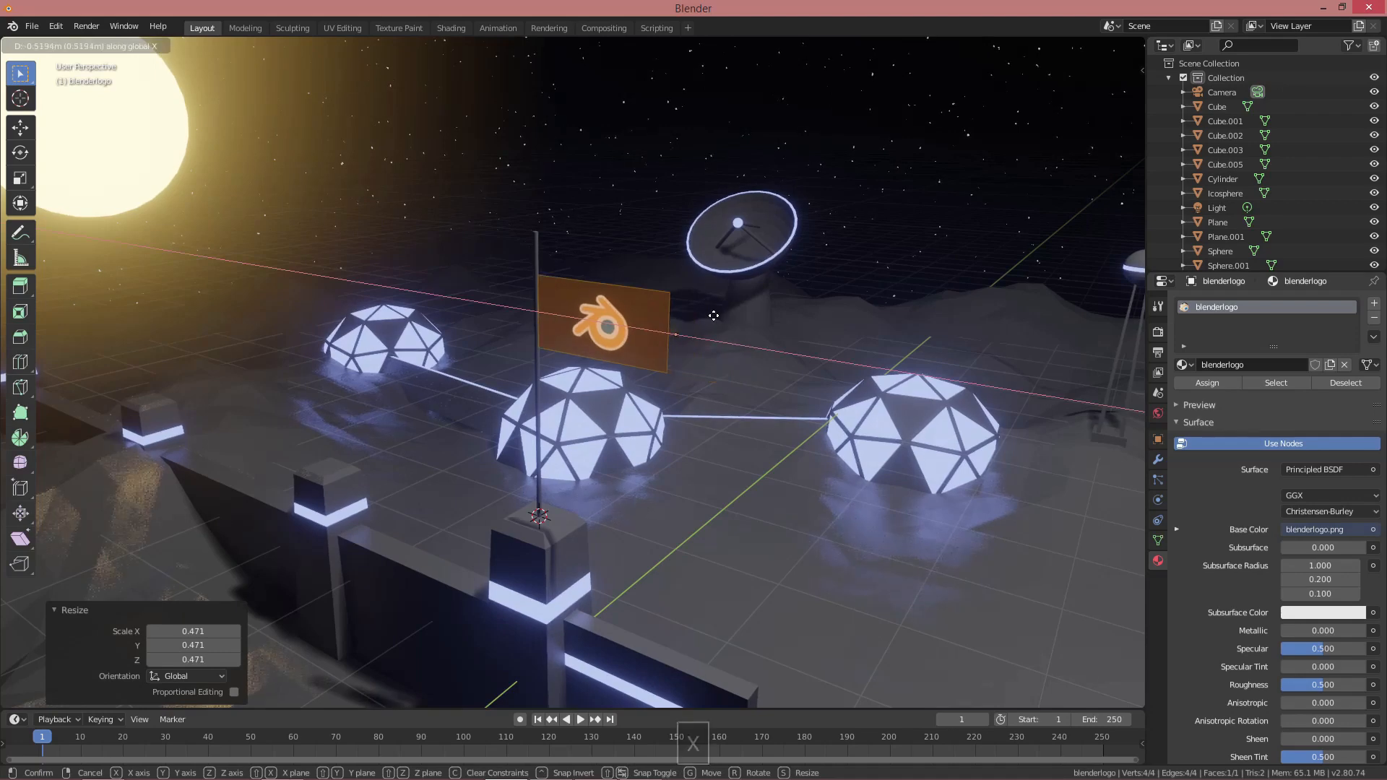
pyautogui.click(713, 312)
pyautogui.press('g')
pyautogui.press('z')
pyautogui.click(699, 286)
pyautogui.moveTo(698, 284); pyautogui.dragTo(734, 275, button='middle')
pyautogui.scroll(3, 679, 246)
# Add five vertical loop cuts and a set of horizontal loop cuts across the flag
pyautogui.hotkey('ctrl', 'r')
pyautogui.scroll(4, 581, 310)
pyautogui.press('Return')
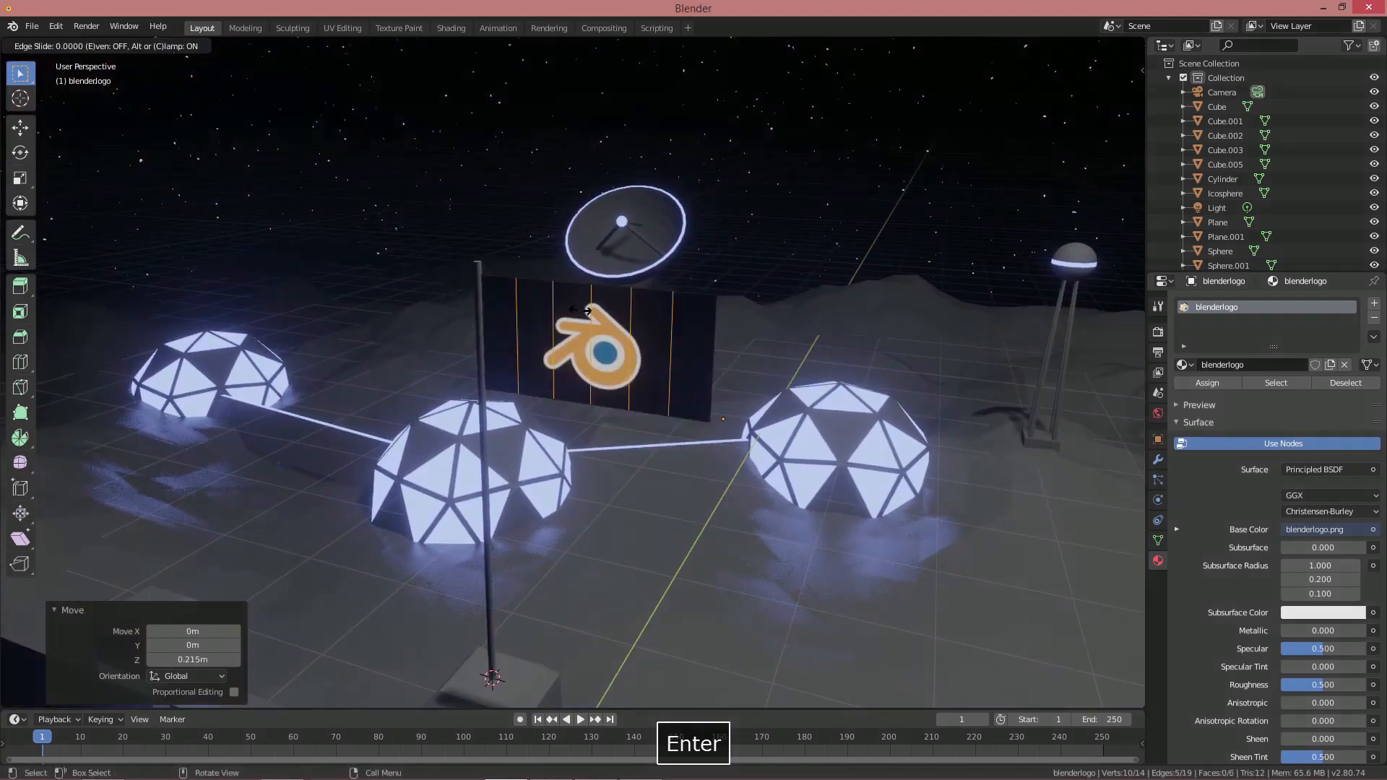
pyautogui.press('Return')
pyautogui.hotkey('ctrl', 'r')
pyautogui.scroll(2, 642, 331)
pyautogui.moveTo(642, 331); pyautogui.dragTo(656, 338, button='middle')
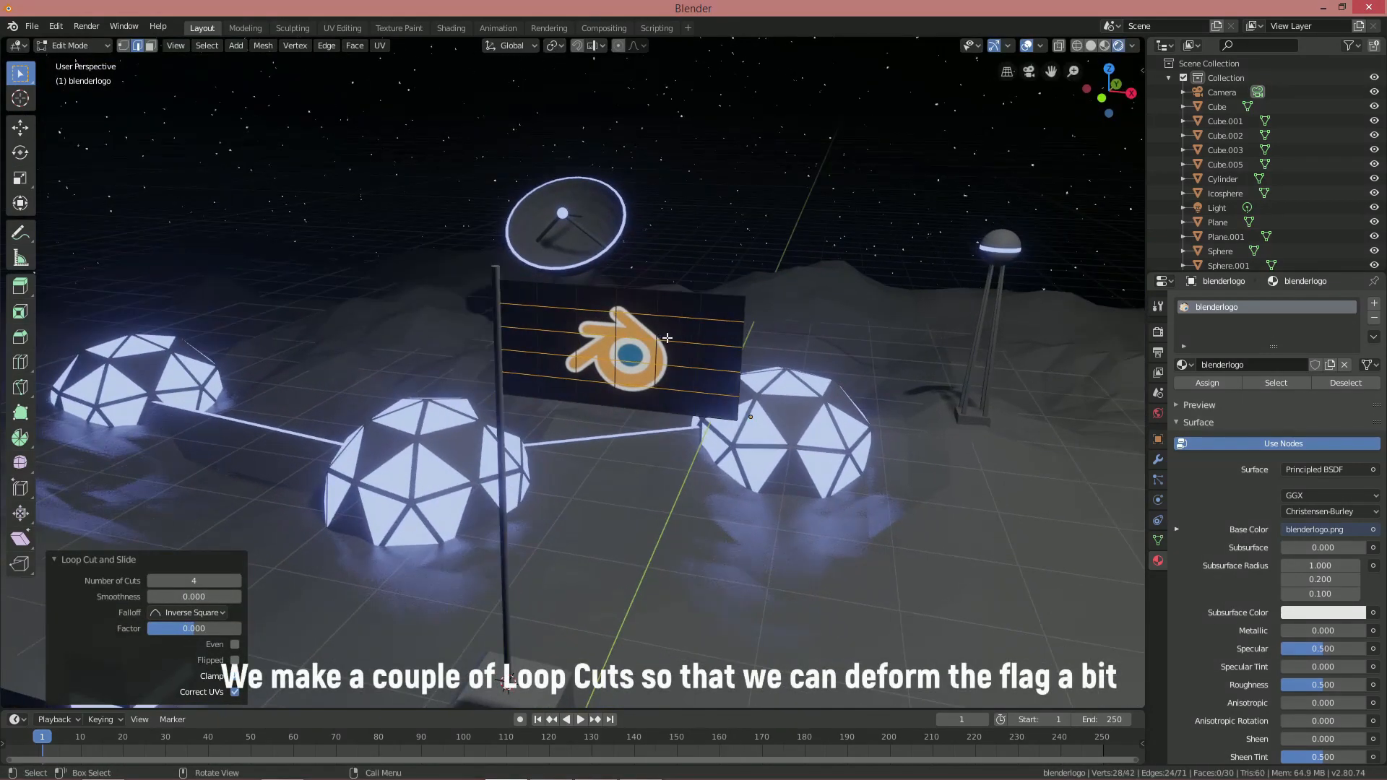
# Ripple the flag by bending its edge vertices down along Z and sideways along Y
pyautogui.hotkey('alt', 'a')
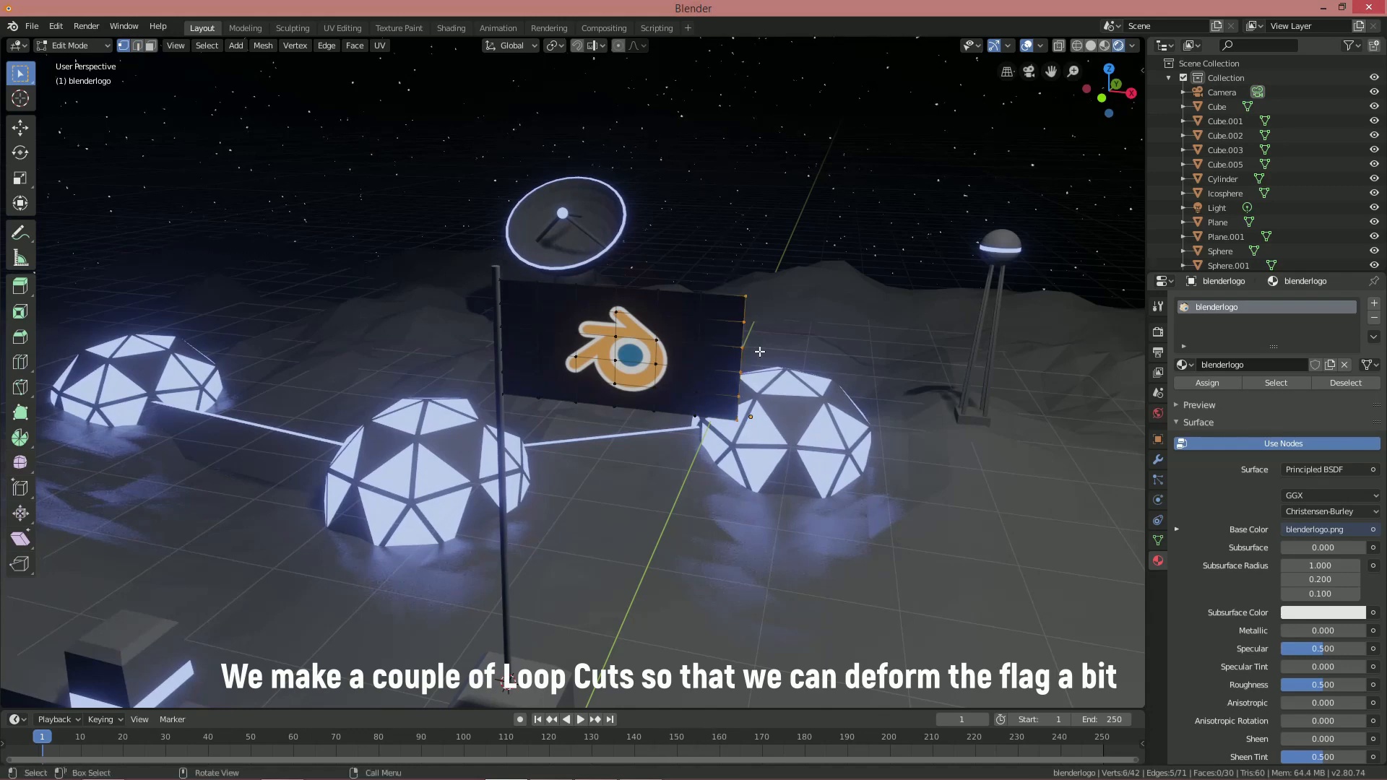
pyautogui.press('g')
pyautogui.press('z')
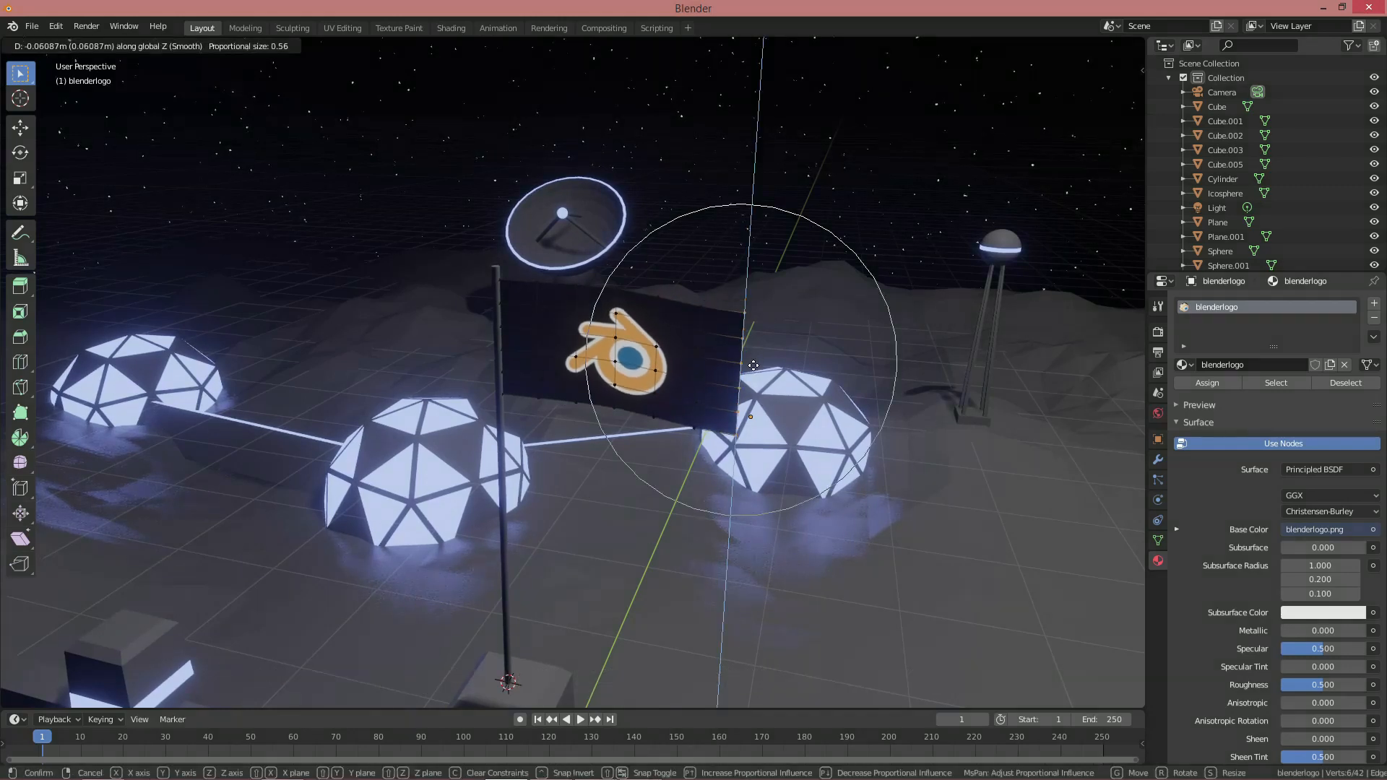
pyautogui.click(624, 436)
pyautogui.hotkey('alt', 'a')
pyautogui.press('g')
pyautogui.press('y')
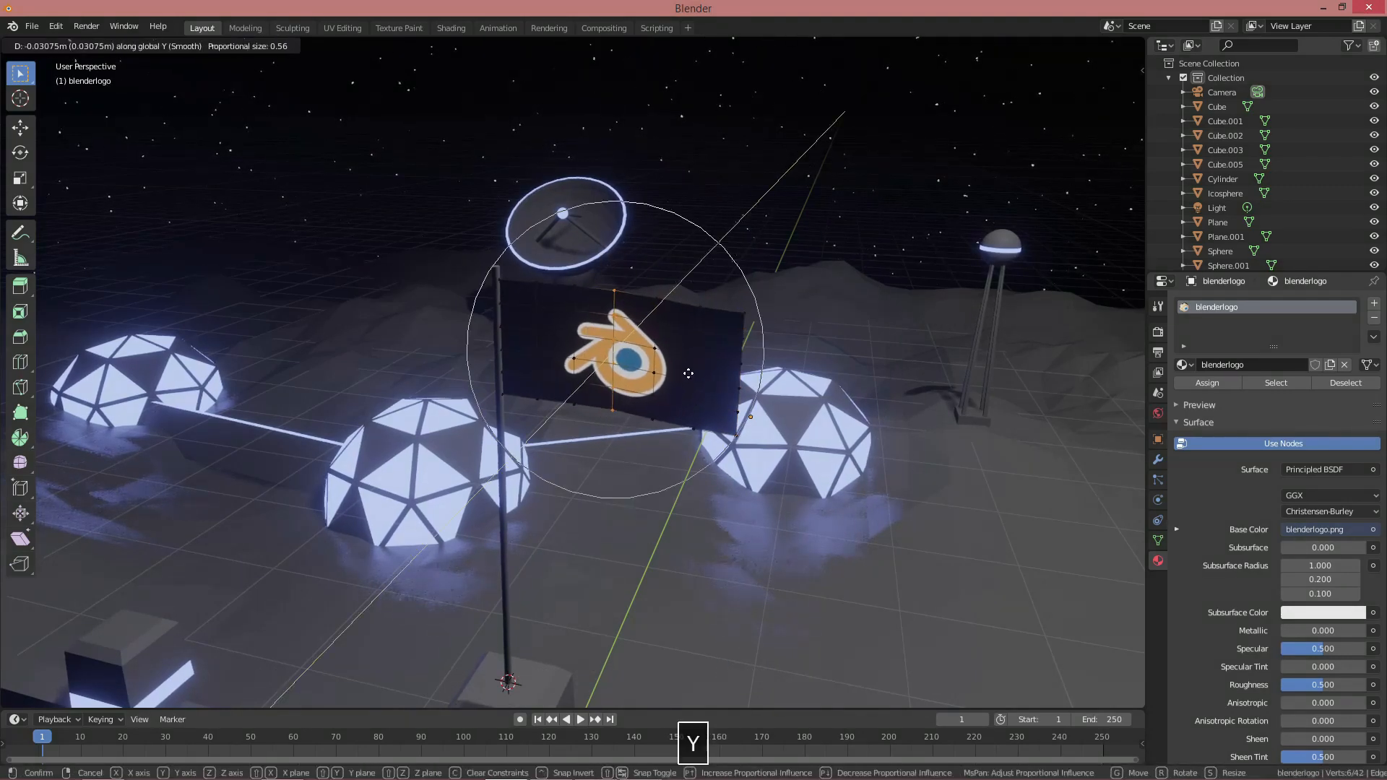
pyautogui.click(682, 385)
pyautogui.scroll(-4, 680, 388)
pyautogui.hotkey('alt', 'a')
pyautogui.moveTo(660, 393); pyautogui.dragTo(605, 379, button='middle')
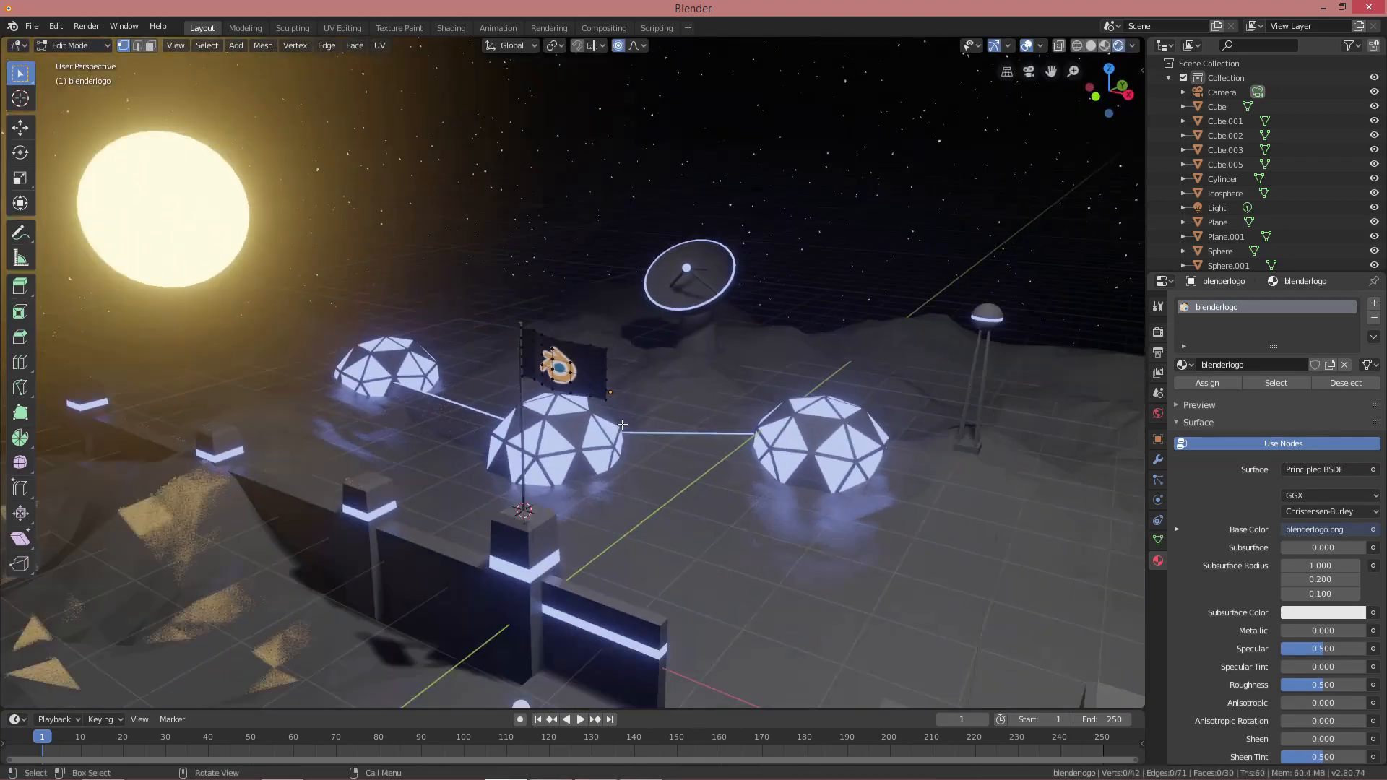
# Apply Shade Smooth to the flag from the Object menu
pyautogui.press('Tab')
pyautogui.click(220, 46)
pyautogui.click(256, 333)
pyautogui.moveTo(492, 315); pyautogui.dragTo(568, 289, button='middle')
pyautogui.scroll(-2, 568, 288)
pyautogui.moveTo(662, 304); pyautogui.dragTo(651, 372, button='middle')
pyautogui.scroll(2, 643, 370)
pyautogui.keyDown('shift'); pyautogui.moveTo(636, 370); pyautogui.dragTo(615, 322, button='middle'); pyautogui.keyUp('shift')
# Turn off proportional editing and scale the whole flag mesh to 0.883
pyautogui.press('Tab')
pyautogui.press('a')
pyautogui.press('s')
pyautogui.rightClick(648, 260)
pyautogui.press('o')
pyautogui.press('s')
pyautogui.click(636, 262)
pyautogui.scroll(3, 600, 238)
pyautogui.keyDown('shift'); pyautogui.moveTo(588, 223); pyautogui.dragTo(483, 286, button='middle'); pyautogui.keyUp('shift')
# Nudge the flag along X and Z so it sits against the post
pyautogui.press('Tab')
pyautogui.press('g')
pyautogui.click(580, 287)
pyautogui.moveTo(483, 285); pyautogui.dragTo(502, 233, button='middle')
pyautogui.press('g')
pyautogui.press('x')
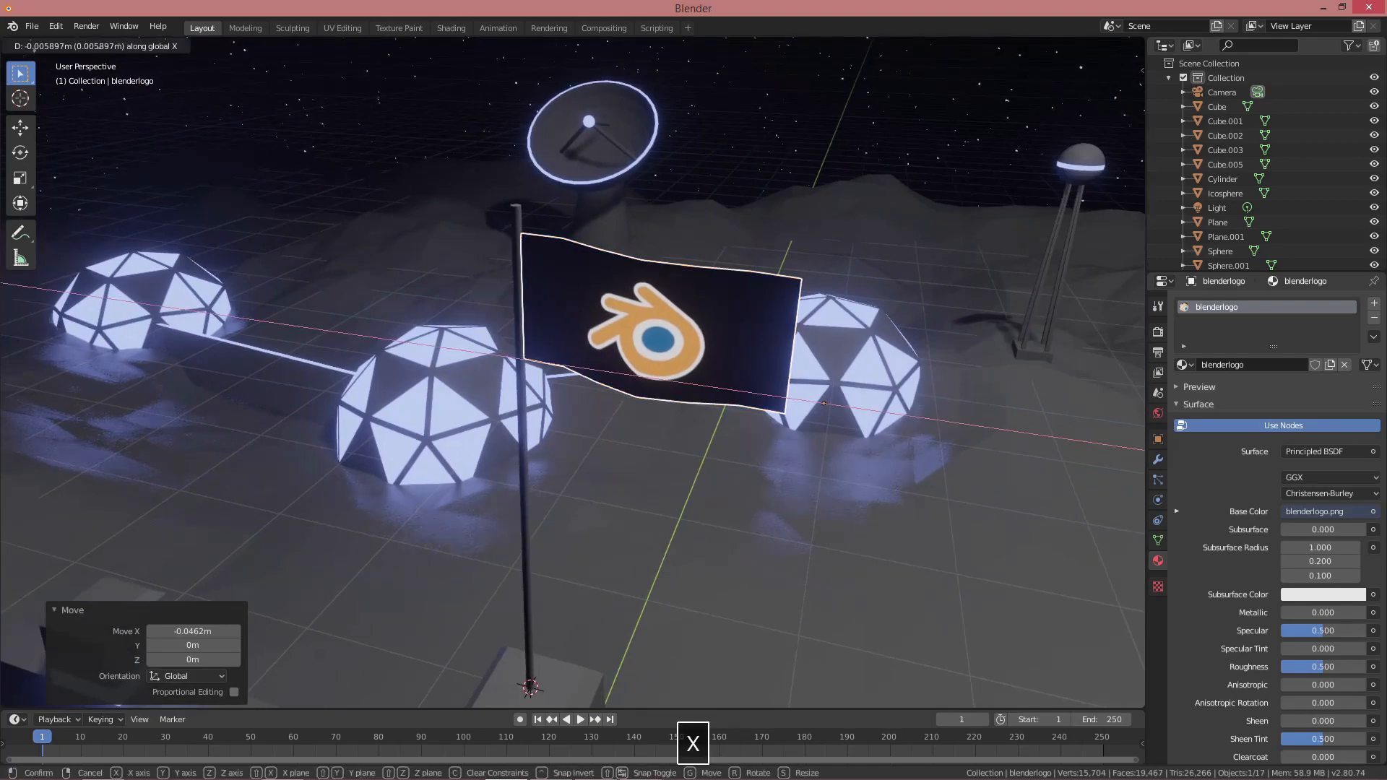
pyautogui.click(582, 310)
pyautogui.press('g')
pyautogui.press('z')
pyautogui.click(581, 298)
# Deselect everything and select the flagpole
pyautogui.hotkey('alt', 'a')
pyautogui.scroll(-5, 587, 310)
pyautogui.moveTo(587, 332); pyautogui.dragTo(551, 358, button='middle')
pyautogui.scroll(2, 551, 358)
pyautogui.click(539, 329)
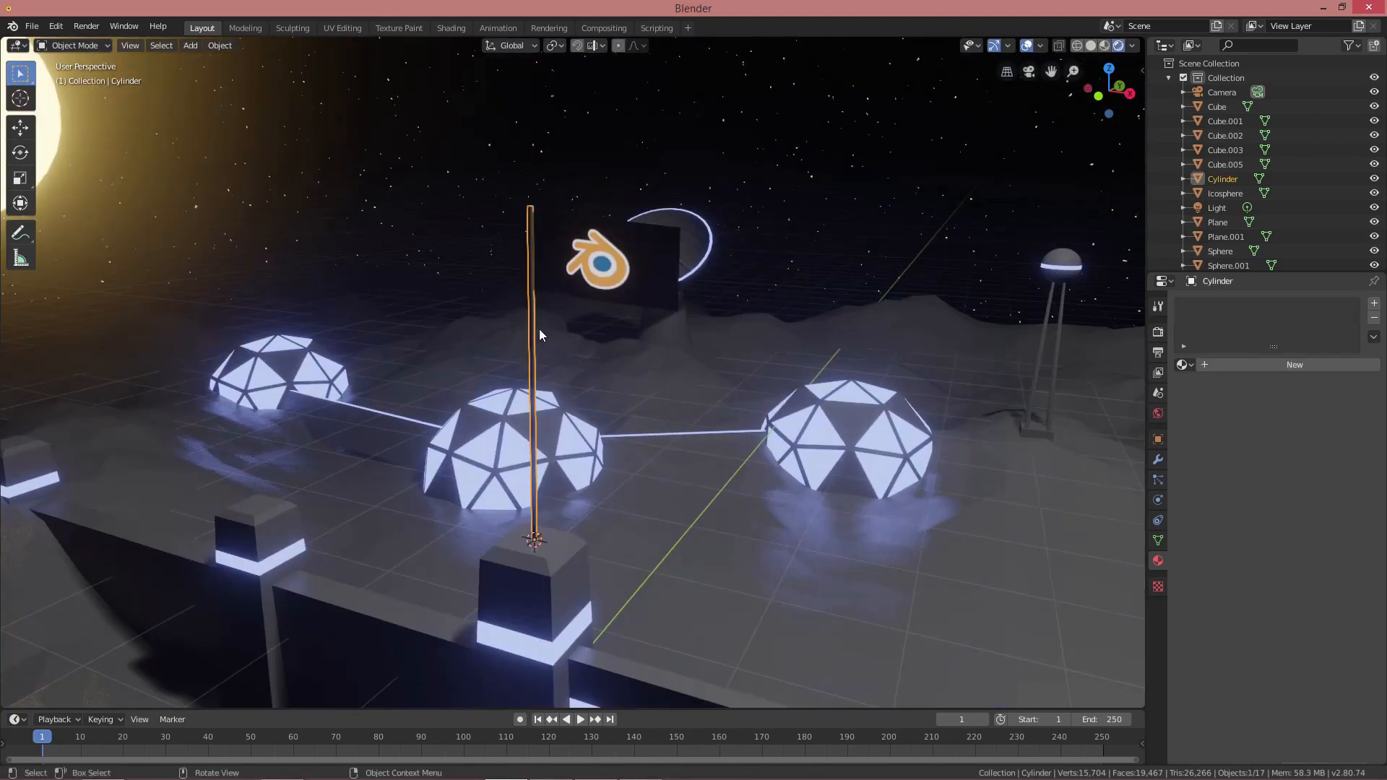
# Thin the flagpole in Edit Mode by scaling it with its height locked
pyautogui.press('Tab')
pyautogui.press('s')
pyautogui.hotkey('shift', 'z')
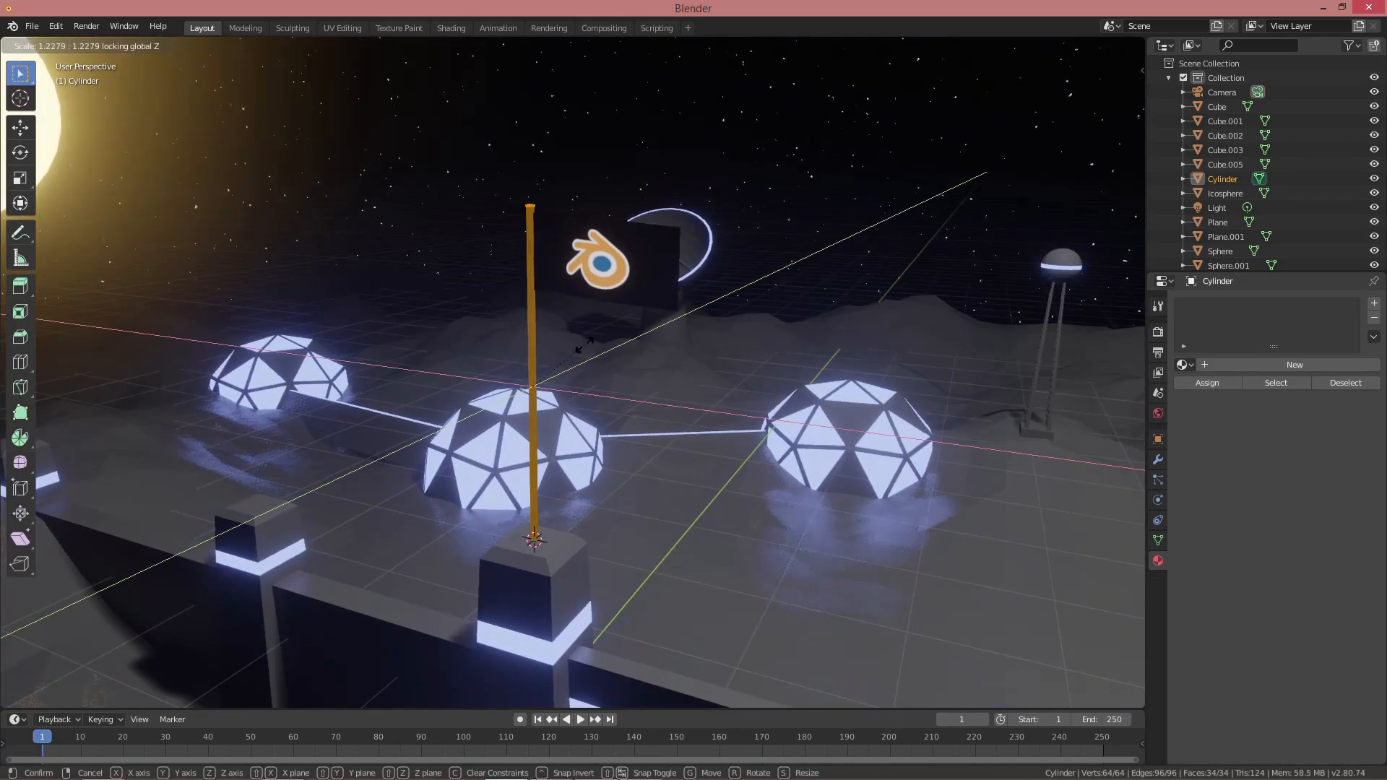
pyautogui.click(589, 347)
pyautogui.press('Tab')
# Duplicate the flag and pole along X to place a second flag further along the wall
pyautogui.click(612, 270)
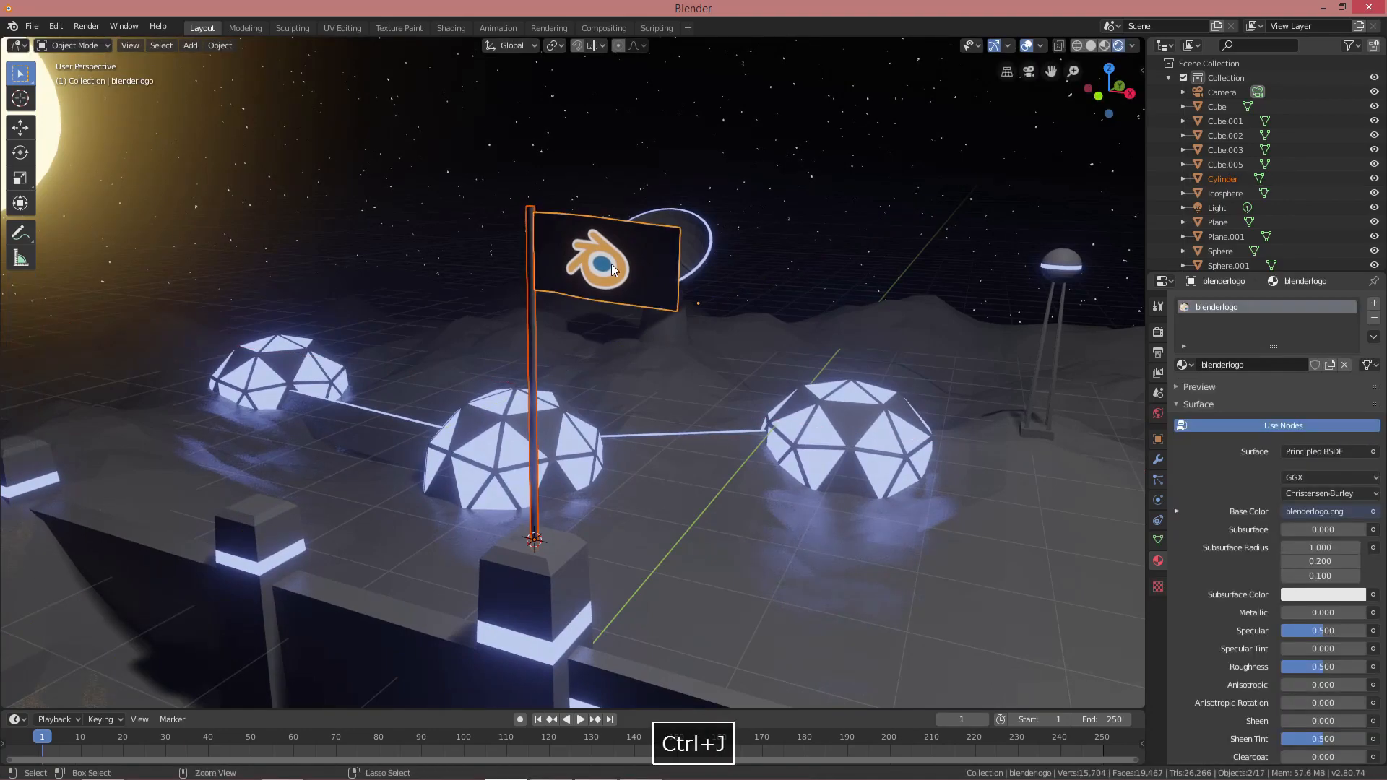
pyautogui.hotkey('ctrl', 'z')
pyautogui.scroll(-3, 596, 272)
pyautogui.moveTo(596, 272); pyautogui.dragTo(553, 332, button='middle')
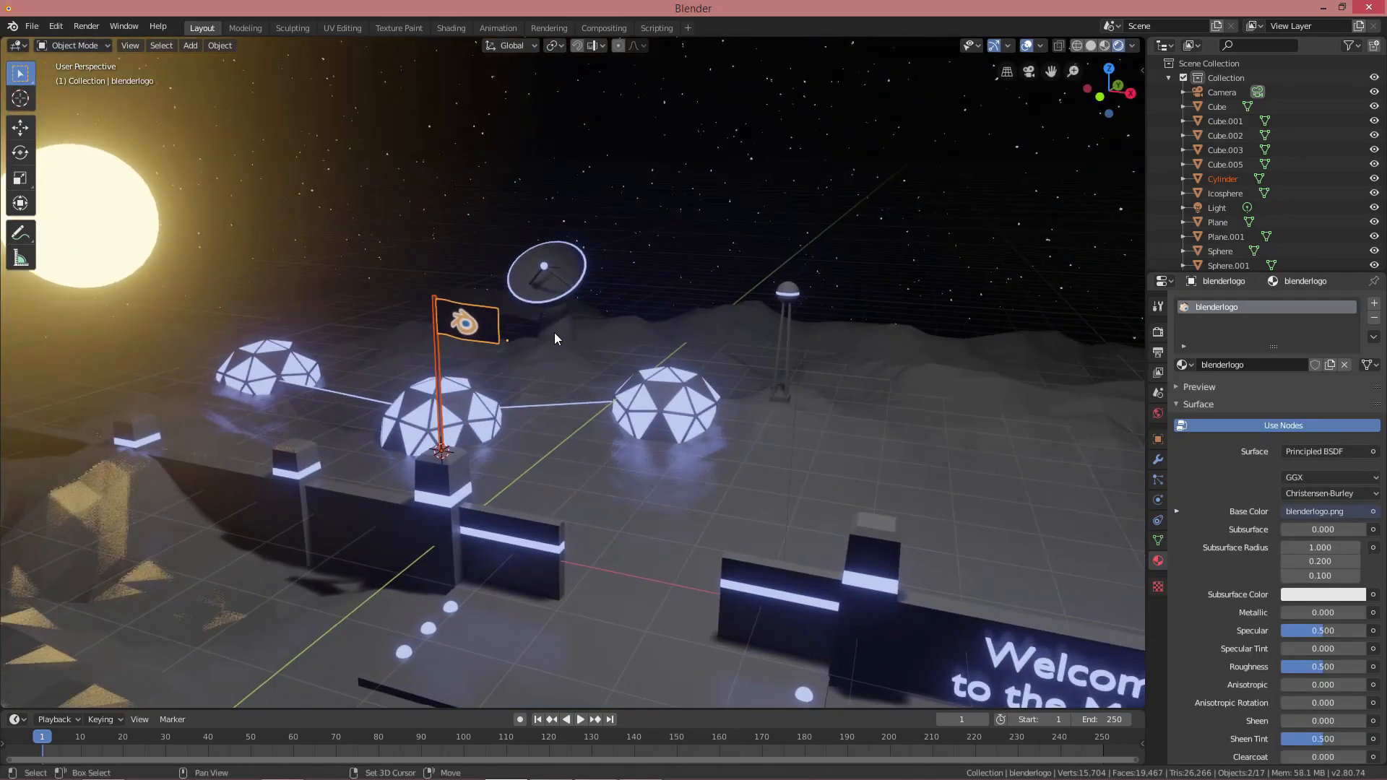
pyautogui.hotkey('shift', 'd')
pyautogui.press('x')
pyautogui.click(1015, 433)
pyautogui.hotkey('alt', 'a')
# Bevel the top edges of the path platform
pyautogui.scroll(-4, 694, 433)
pyautogui.moveTo(694, 433); pyautogui.dragTo(671, 332, button='middle')
pyautogui.keyDown('shift'); pyautogui.moveTo(601, 498); pyautogui.dragTo(599, 405, button='middle'); pyautogui.keyUp('shift')
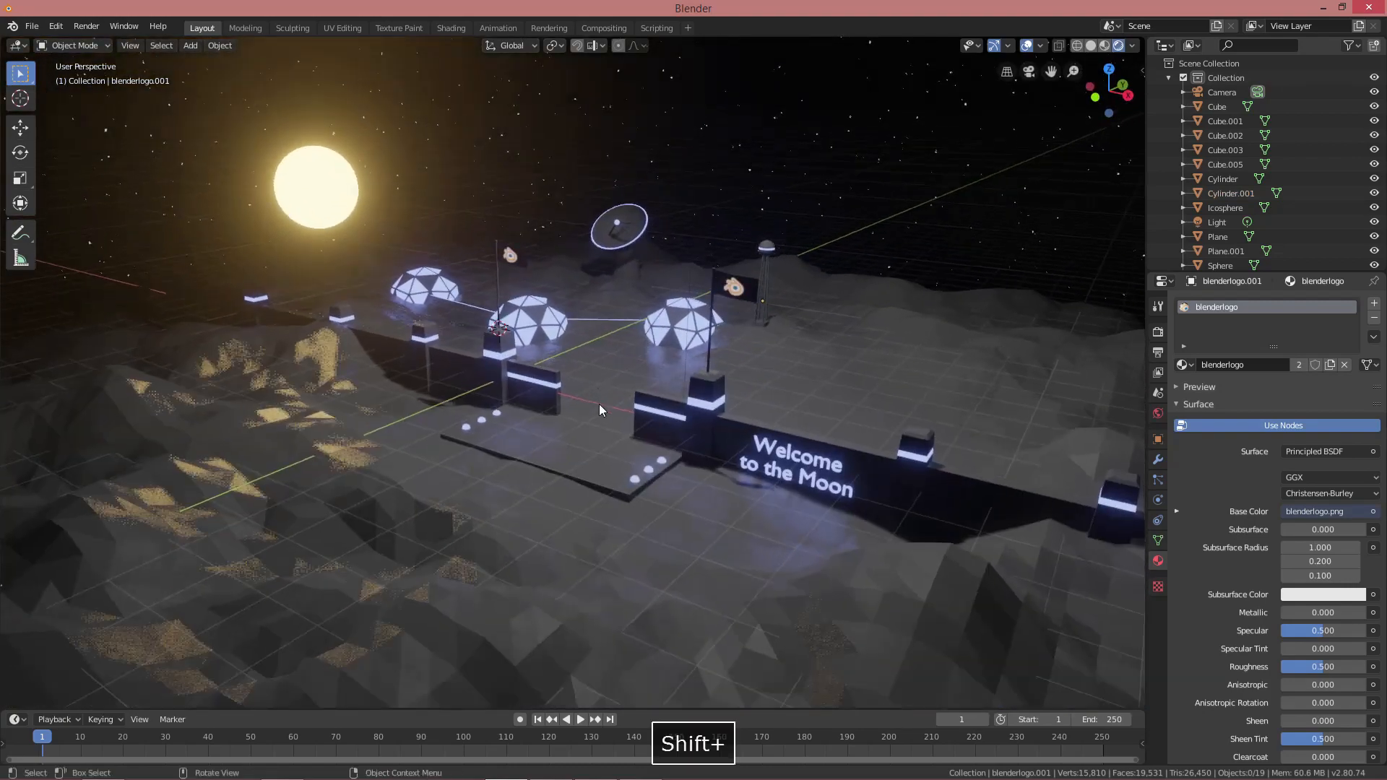
pyautogui.scroll(4, 600, 405)
pyautogui.click(638, 538)
pyautogui.press('Tab')
pyautogui.hotkey('ctrl', 'b')
pyautogui.keyDown('shift'); pyautogui.moveTo(638, 538); pyautogui.dragTo(557, 424, button='middle'); pyautogui.keyUp('shift')
pyautogui.click(626, 446)
pyautogui.press('Tab')
pyautogui.hotkey('alt', 'a')
# Select the sign wall, inspect its mesh, and orbit the view around it
pyautogui.click(774, 409)
pyautogui.moveTo(774, 409); pyautogui.dragTo(723, 419, button='middle')
pyautogui.press('Tab')
pyautogui.press('Tab')
pyautogui.hotkey('alt', 'a')
pyautogui.scroll(-2, 812, 370)
pyautogui.keyDown('shift'); pyautogui.moveTo(795, 367); pyautogui.dragTo(783, 402, button='middle'); pyautogui.keyUp('shift')
pyautogui.moveTo(769, 304); pyautogui.dragTo(733, 388, button='middle')
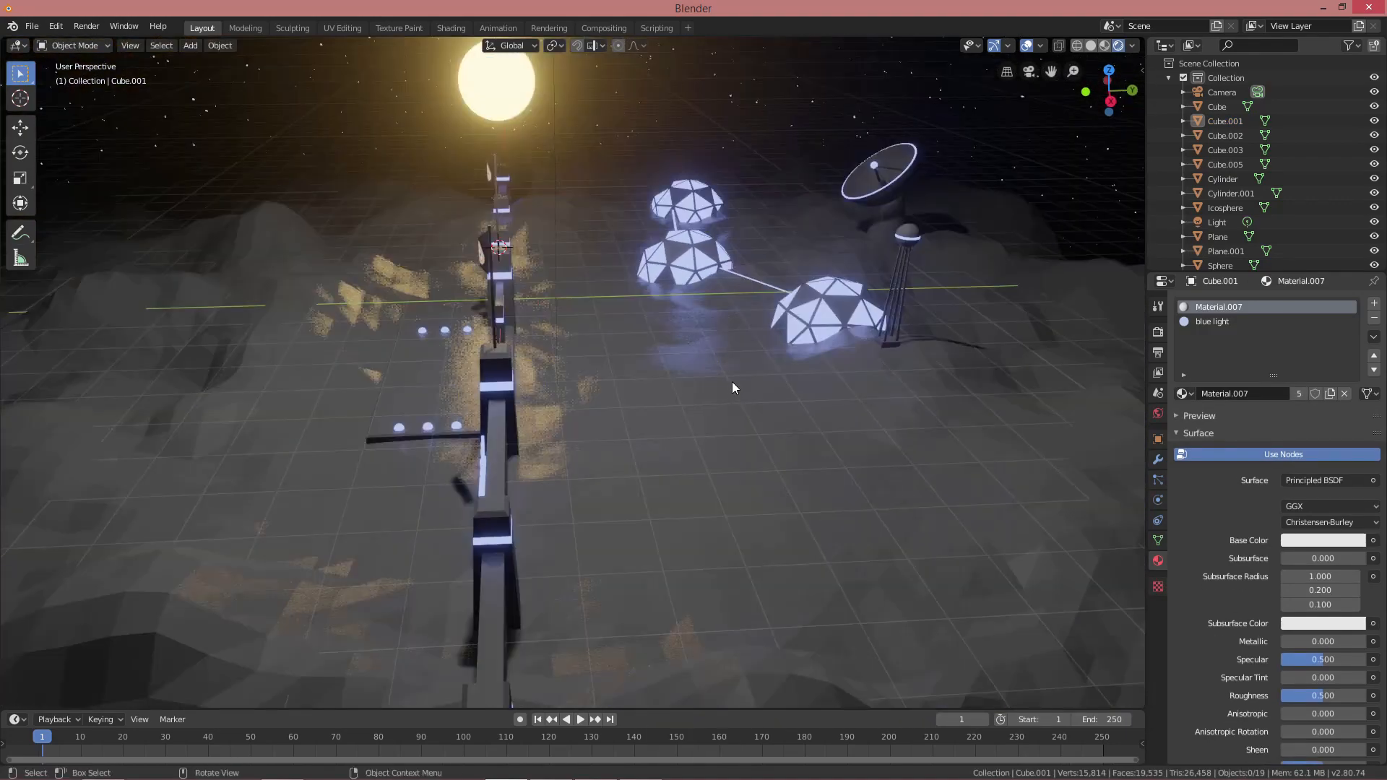
# Add a cylinder on open ground and rotate it 90° on X to lie on its side
pyautogui.keyDown('shift'); pyautogui.moveTo(775, 477); pyautogui.dragTo(757, 424, button='middle'); pyautogui.keyUp('shift')
pyautogui.hotkey('shift', 'a')
pyautogui.moveTo(825, 439)
pyautogui.click(912, 514)
pyautogui.write('rx90')
pyautogui.press('Return')
# In Edit Mode, raise the whole cylinder 0.989 m along Z
pyautogui.press('Tab')
pyautogui.click(711, 463)
pyautogui.press('3')
pyautogui.hotkey('ctrl', 'z')
pyautogui.hotkey('ctrl', 'z')
pyautogui.press('3')
pyautogui.click(711, 466)
pyautogui.keyDown('shift'); pyautogui.click(675, 433); pyautogui.keyUp('shift')
pyautogui.moveTo(754, 448)
pyautogui.mouseDown(button='middle')
pyautogui.moveTo(828, 437)
pyautogui.moveTo(744, 430)
pyautogui.mouseUp(button='middle')
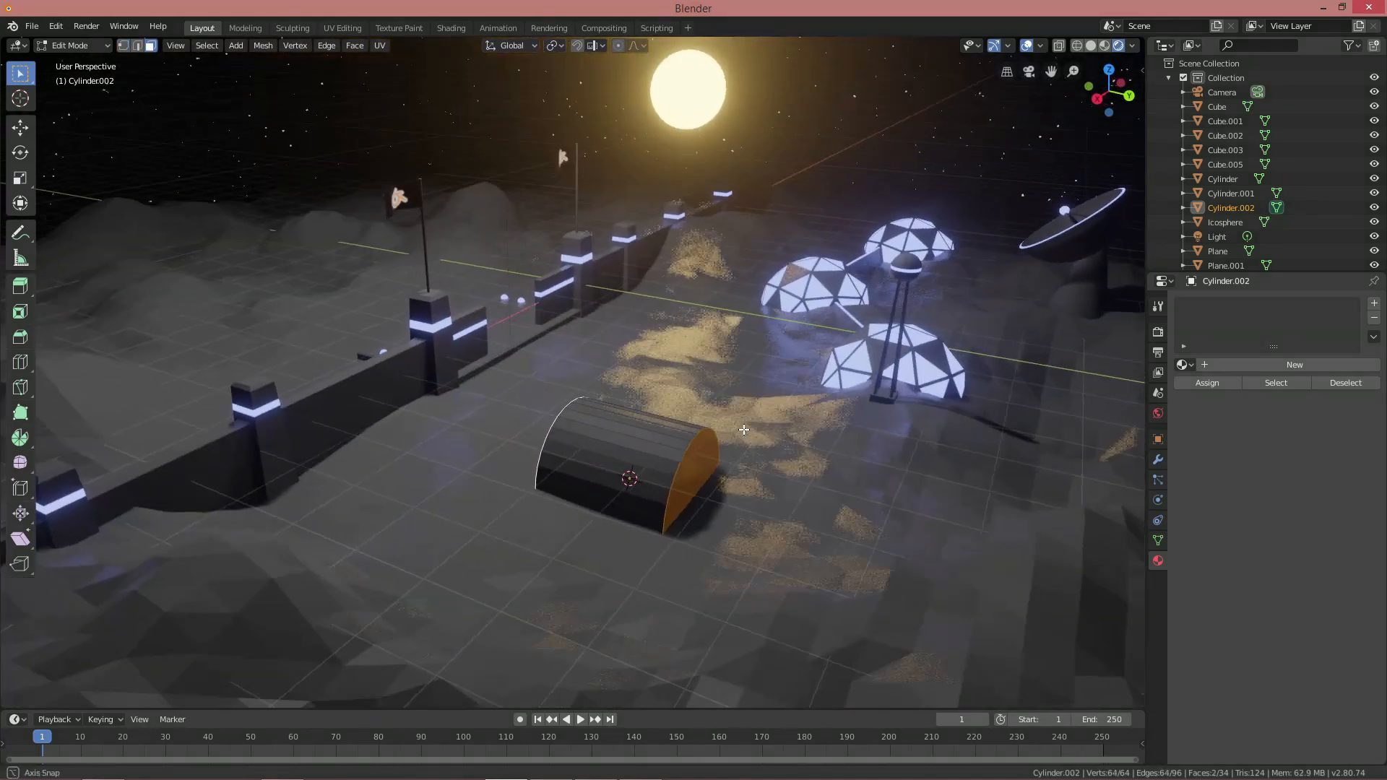
pyautogui.hotkey('ctrl', 'z')
pyautogui.press('g')
pyautogui.press('z')
pyautogui.click(745, 368)
# Stretch the cylinder lengthwise, then shrink it evenly
pyautogui.moveTo(745, 368); pyautogui.dragTo(788, 394, button='middle')
pyautogui.scroll(1, 788, 394)
pyautogui.hotkey('shift', 'z')
pyautogui.press('Escape')
pyautogui.click(940, 417)
pyautogui.press('s')
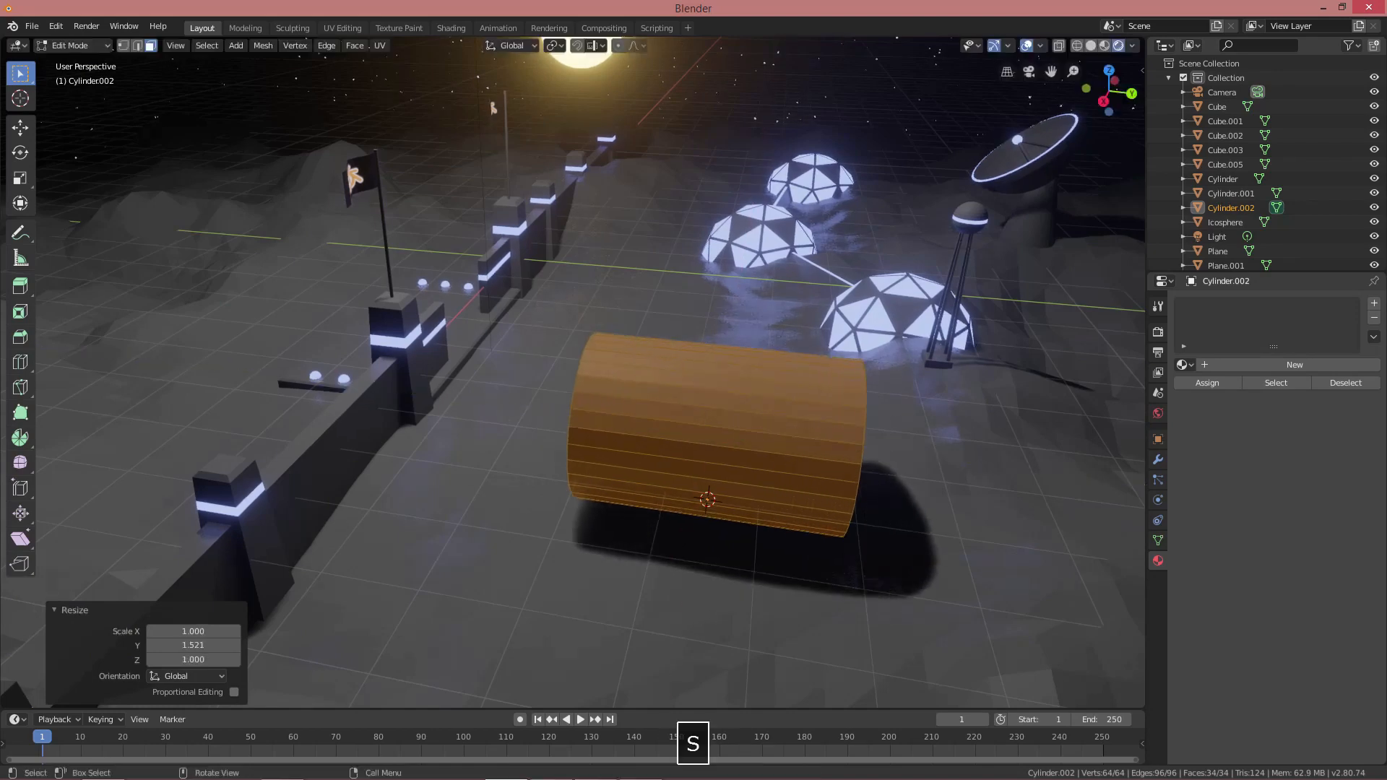
pyautogui.click(873, 415)
# Bevel both end caps to give the tank rounded ends
pyautogui.moveTo(873, 415); pyautogui.dragTo(761, 409, button='middle')
pyautogui.click(654, 457)
pyautogui.moveTo(672, 452); pyautogui.dragTo(859, 435, button='middle')
pyautogui.keyDown('shift'); pyautogui.click(662, 435); pyautogui.keyUp('shift')
pyautogui.hotkey('ctrl', 'b')
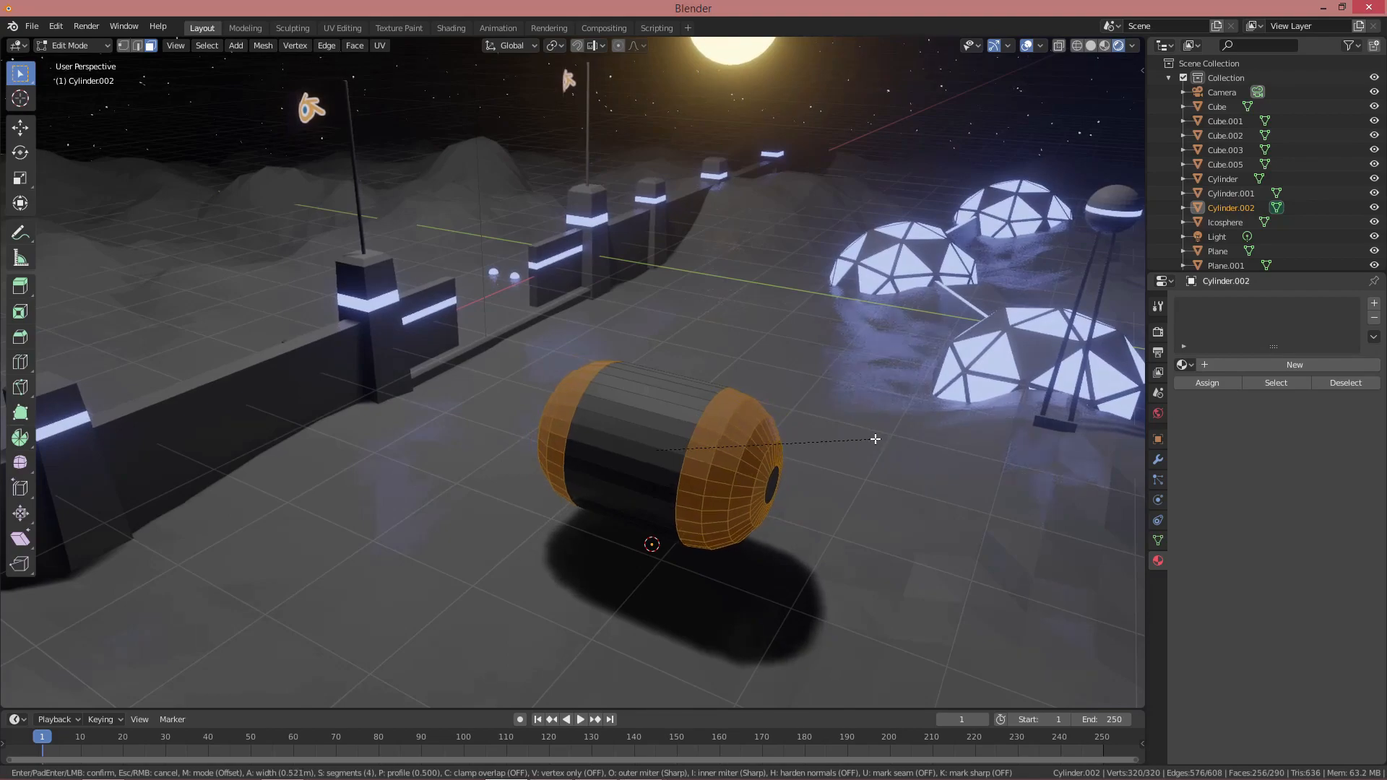
pyautogui.click(875, 439)
# In wireframe view, lengthen one end of the tank using vertex selection
pyautogui.moveTo(636, 468); pyautogui.dragTo(706, 455, button='middle')
pyautogui.hotkey('shift', 'z')
pyautogui.click(634, 310)
pyautogui.press('1')
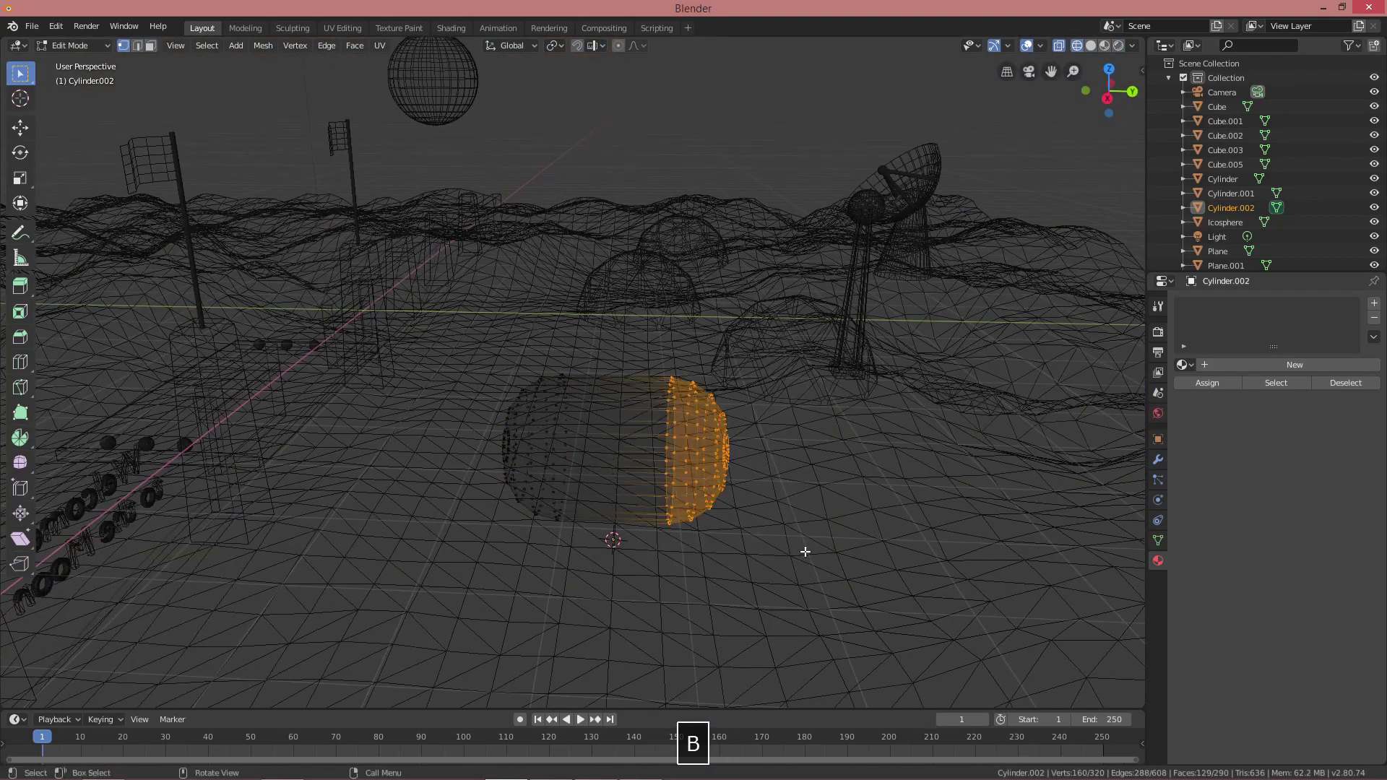
pyautogui.click(706, 474)
pyautogui.hotkey('shift', 'z')
# Add two loop cuts around the tank and spread them apart along Y
pyautogui.click(690, 448)
pyautogui.press('s')
pyautogui.press('y')
pyautogui.click(678, 442)
# Inset the two face rings into bands
pyautogui.press('3')
pyautogui.keyDown('alt'); pyautogui.click(579, 419); pyautogui.keyUp('alt')
pyautogui.keyDown('alt'); pyautogui.keyDown('shift'); pyautogui.click(718, 418); pyautogui.keyUp('shift'); pyautogui.keyUp('alt')
pyautogui.moveTo(718, 419); pyautogui.dragTo(587, 406, button='middle')
pyautogui.press('i')
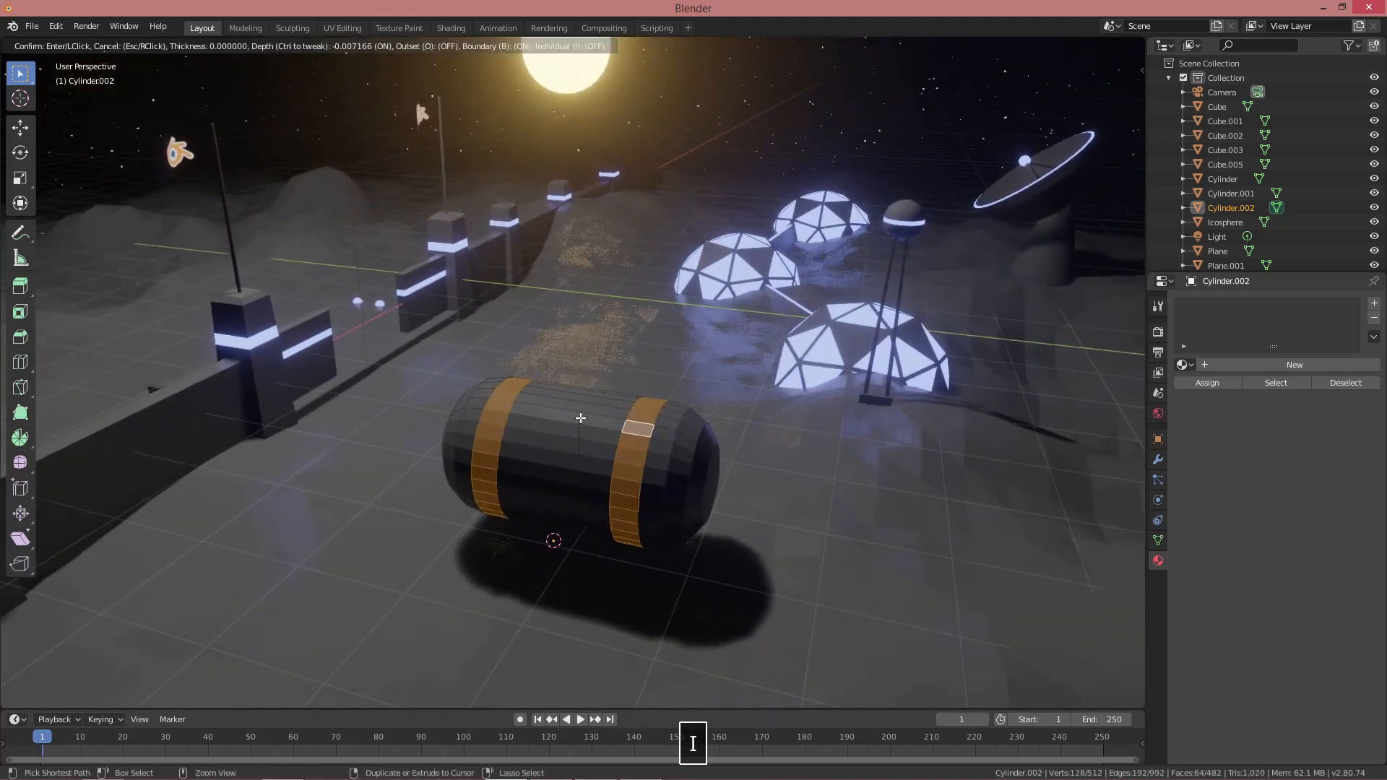
pyautogui.keyDown('ctrl'); pyautogui.click(601, 413); pyautogui.keyUp('ctrl')
# Bevel the left band's two edge loops
pyautogui.scroll(3, 551, 378)
pyautogui.press('2')
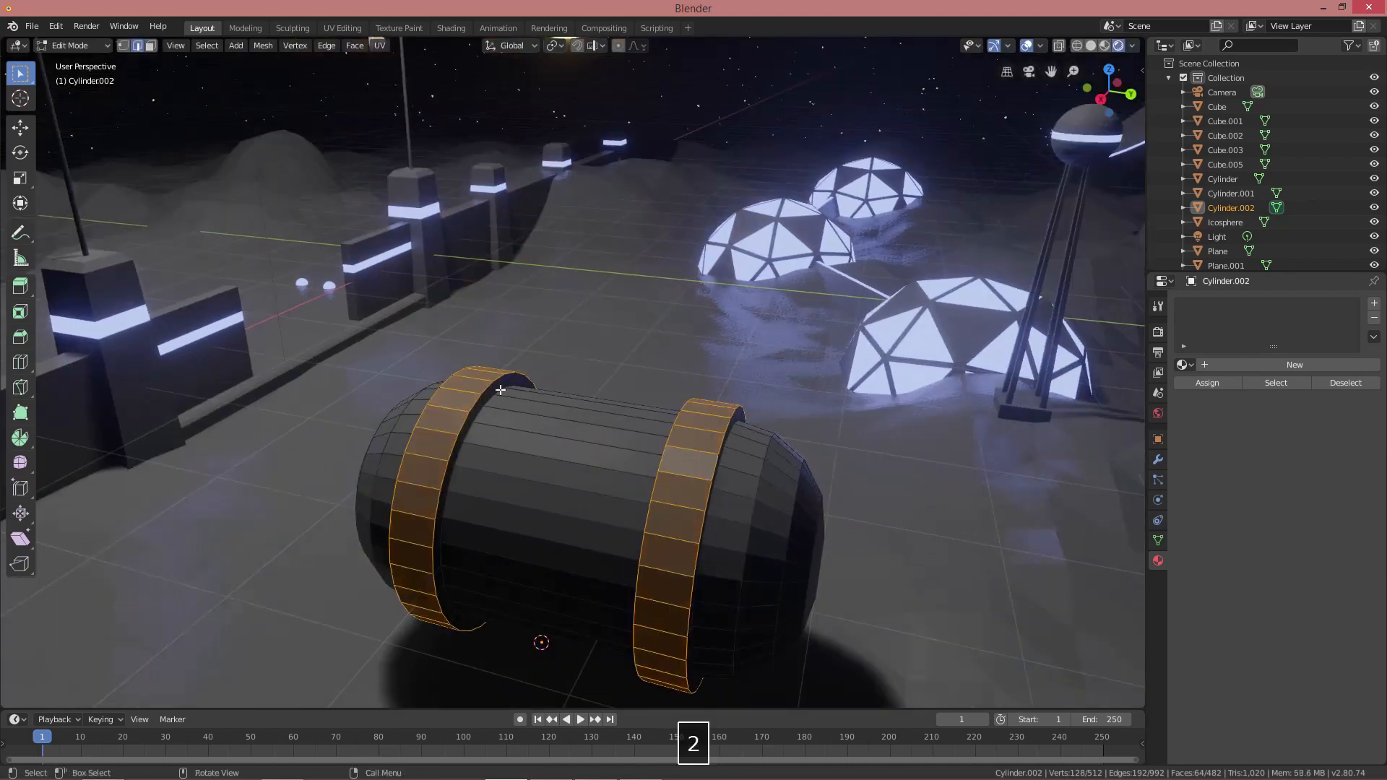
pyautogui.keyDown('alt'); pyautogui.click(504, 376); pyautogui.keyUp('alt')
pyautogui.keyDown('alt'); pyautogui.keyDown('shift'); pyautogui.click(445, 381); pyautogui.keyUp('shift'); pyautogui.keyUp('alt')
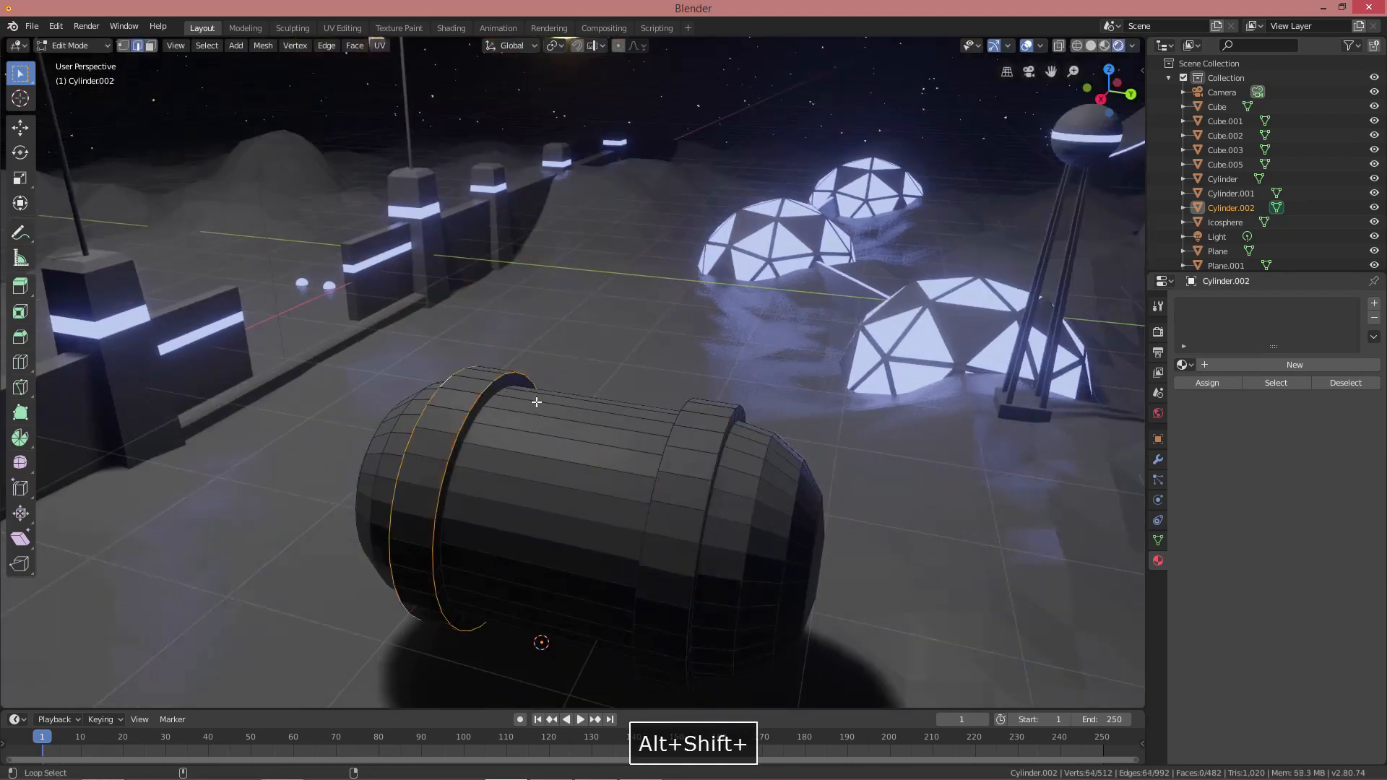
pyautogui.click(785, 439)
# Give the tank the existing Material and assign a new dark grey material to both bands
pyautogui.moveTo(709, 442); pyautogui.dragTo(728, 443, button='middle')
pyautogui.press('3')
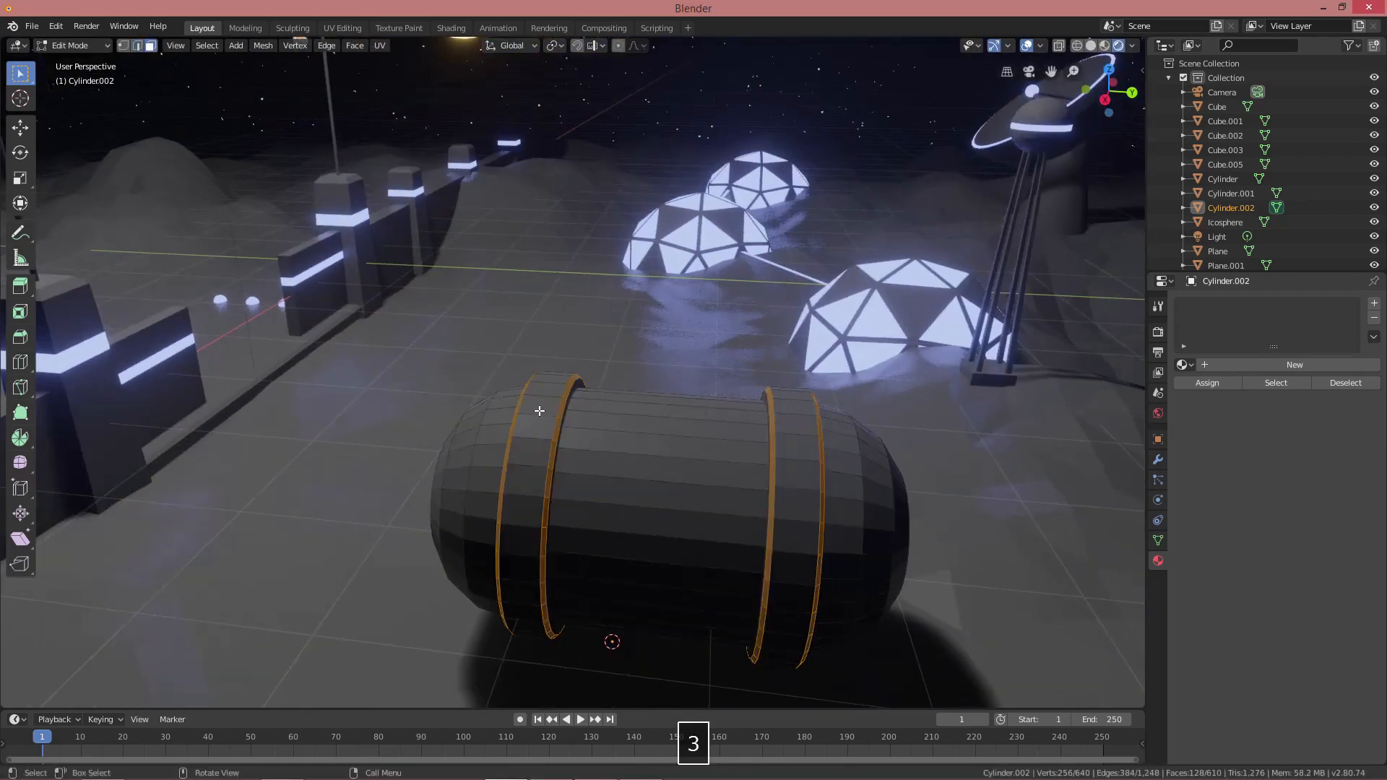
pyautogui.keyDown('alt'); pyautogui.click(539, 405); pyautogui.keyUp('alt')
pyautogui.keyDown('alt'); pyautogui.keyDown('shift'); pyautogui.click(794, 436); pyautogui.keyUp('shift'); pyautogui.keyUp('alt')
pyautogui.press('ctrl+KP_Add')
pyautogui.click(1186, 366)
pyautogui.click(1219, 415)
pyautogui.click(1375, 304)
pyautogui.click(1237, 394)
pyautogui.click(1327, 559)
pyautogui.moveTo(1356, 365); pyautogui.dragTo(1356, 406)
pyautogui.click(1215, 413)
# Return to Object Mode and scale the fuel tank down
pyautogui.moveTo(887, 425)
pyautogui.mouseDown(button='middle')
pyautogui.moveTo(856, 414)
pyautogui.moveTo(877, 431)
pyautogui.mouseUp(button='middle')
pyautogui.hotkey('alt', 'a')
pyautogui.scroll(-3, 856, 425)
pyautogui.scroll(-3, 870, 429)
pyautogui.press('Tab')
pyautogui.moveTo(668, 406)
pyautogui.mouseDown(button='middle')
pyautogui.moveTo(726, 430)
pyautogui.moveTo(654, 424)
pyautogui.mouseUp(button='middle')
pyautogui.press('s')
pyautogui.click(744, 429)
# Set the tank's origin to its geometry and view it from above
pyautogui.click(221, 46)
pyautogui.moveTo(253, 76)
pyautogui.click(390, 92)
pyautogui.moveTo(604, 314); pyautogui.dragTo(543, 384, button='middle')
pyautogui.keyDown('shift'); pyautogui.moveTo(543, 384); pyautogui.dragTo(678, 353, button='middle'); pyautogui.keyUp('shift')
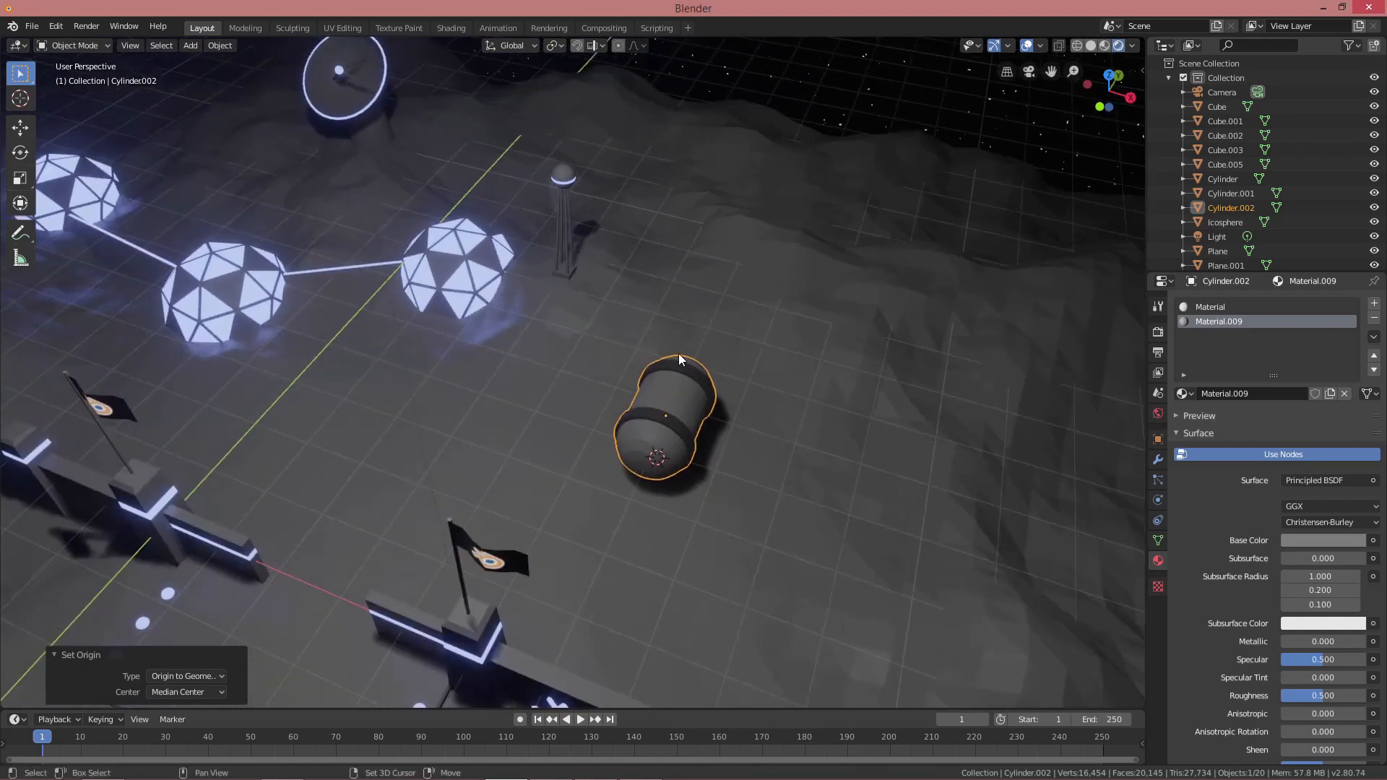
# Duplicate the tank into a row of three and join them into one object
pyautogui.hotkey('shift', 'd')
pyautogui.click(774, 381)
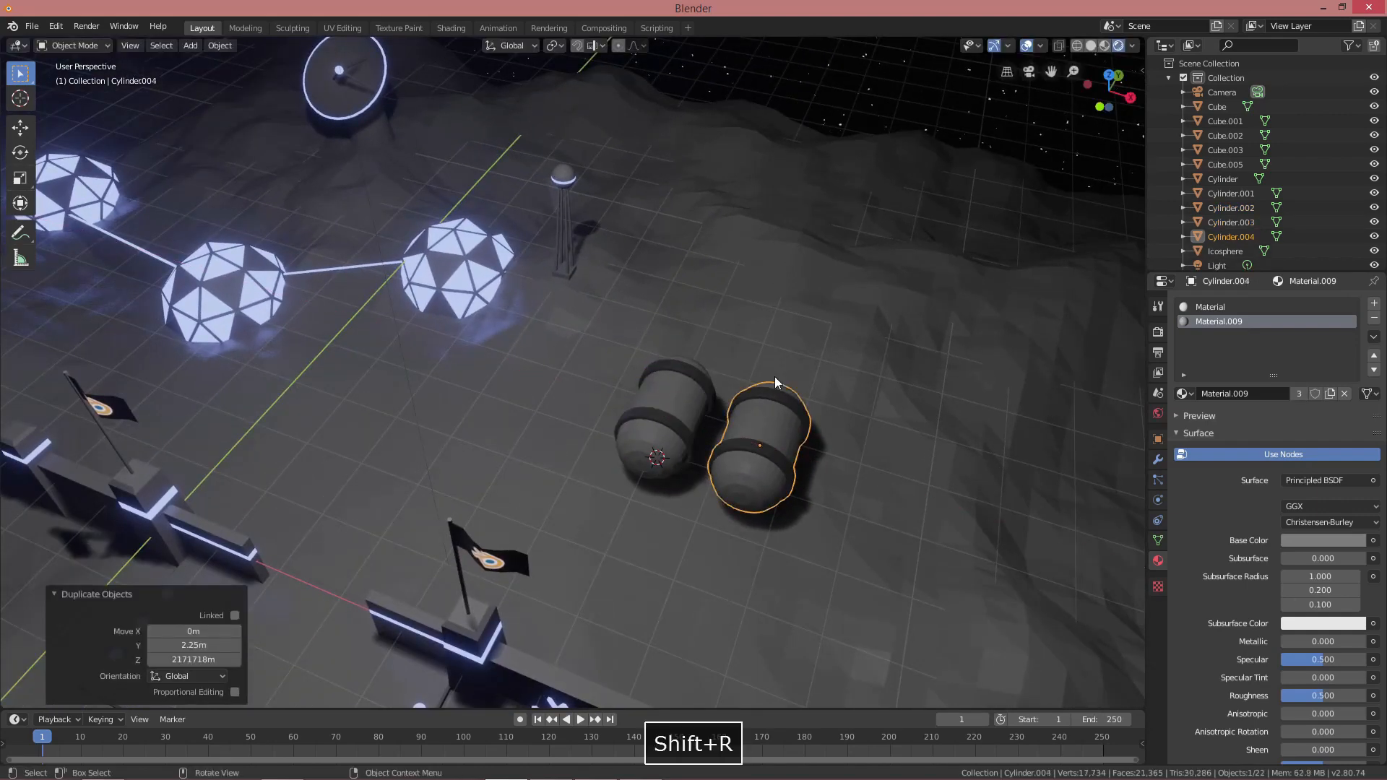
pyautogui.hotkey('ctrl', 'z')
pyautogui.keyDown('shift'); pyautogui.moveTo(775, 375); pyautogui.dragTo(760, 374, button='middle'); pyautogui.keyUp('shift')
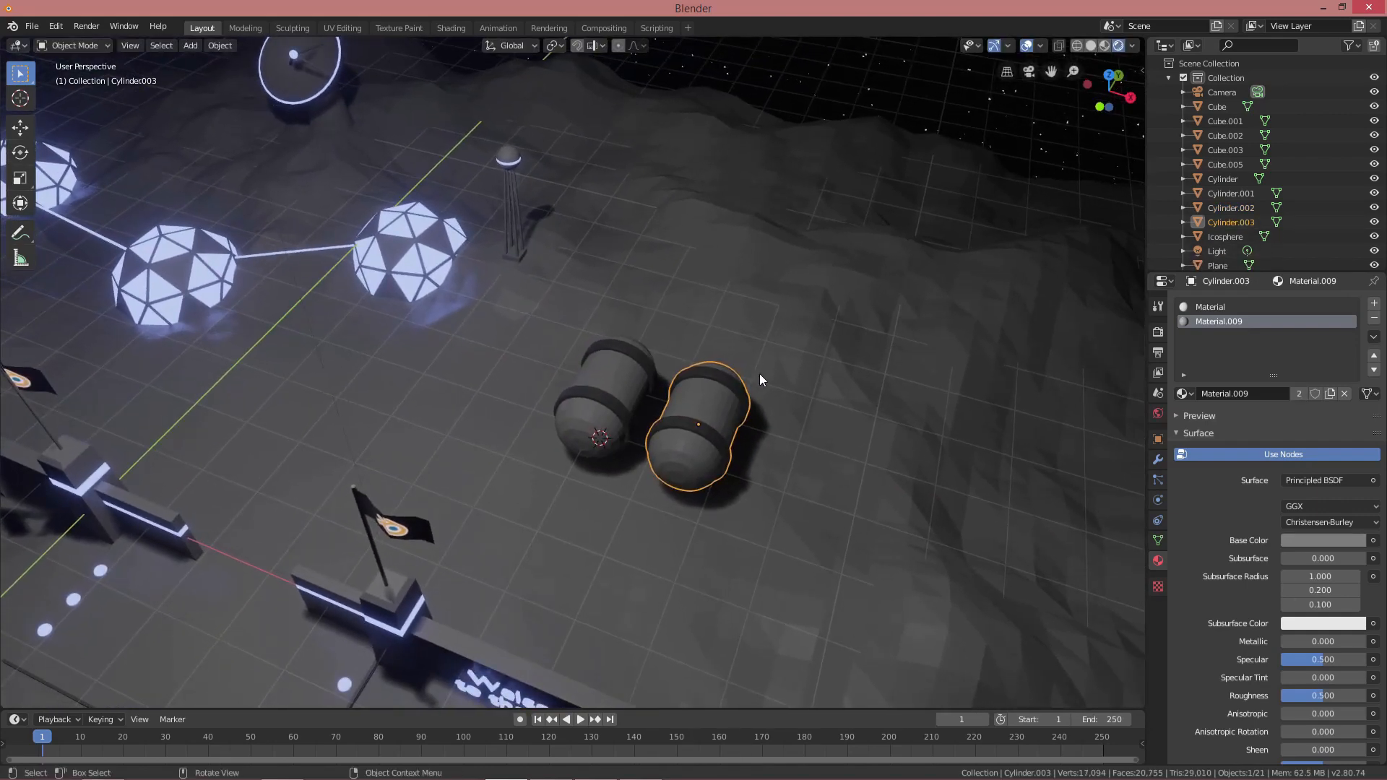
pyautogui.hotkey('shift', 'd')
pyautogui.click(857, 406)
pyautogui.moveTo(857, 406); pyautogui.dragTo(614, 392, button='middle')
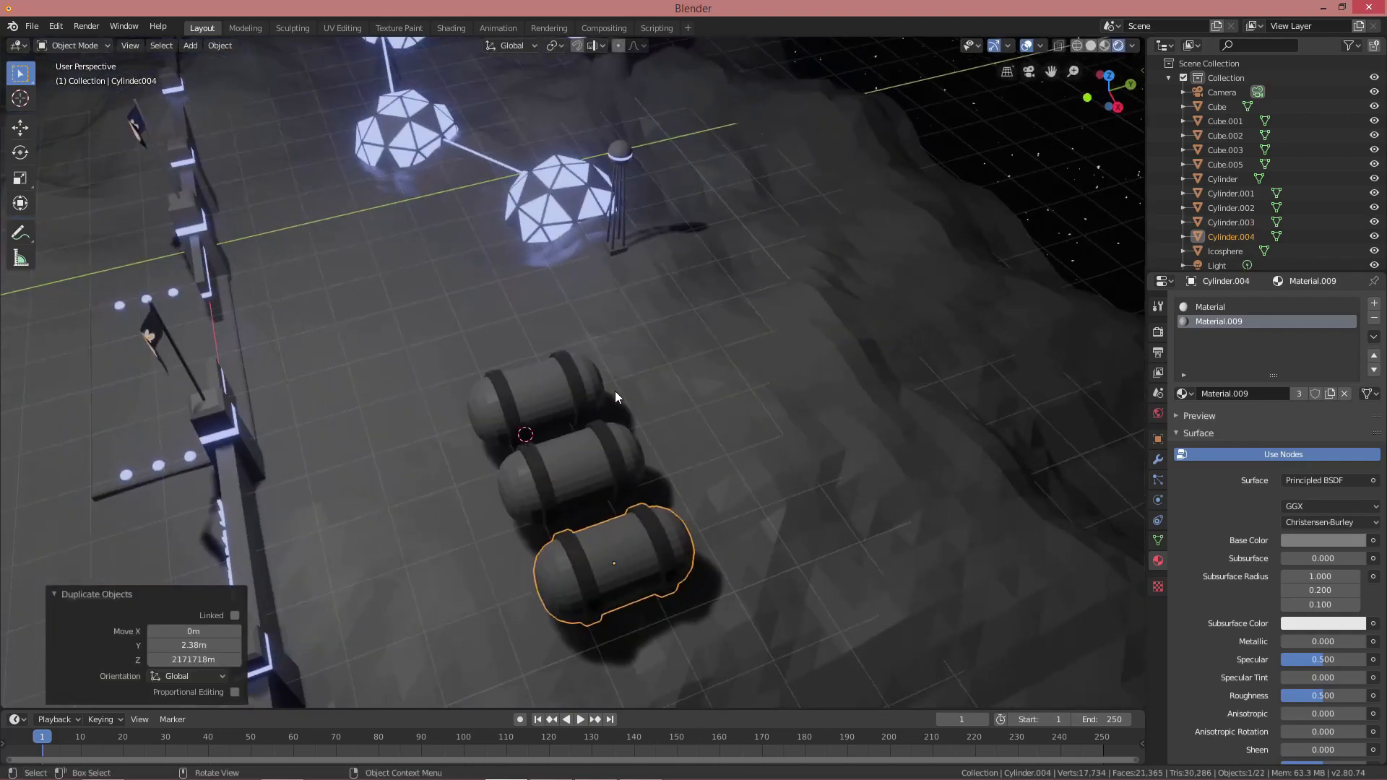
pyautogui.keyDown('shift'); pyautogui.click(585, 454); pyautogui.keyUp('shift')
pyautogui.keyDown('shift'); pyautogui.click(557, 393); pyautogui.keyUp('shift')
pyautogui.hotkey('ctrl', 'j')
# Copy the tank group along Y, then scale both groups to 0.799
pyautogui.hotkey('shift', 'd')
pyautogui.press('y')
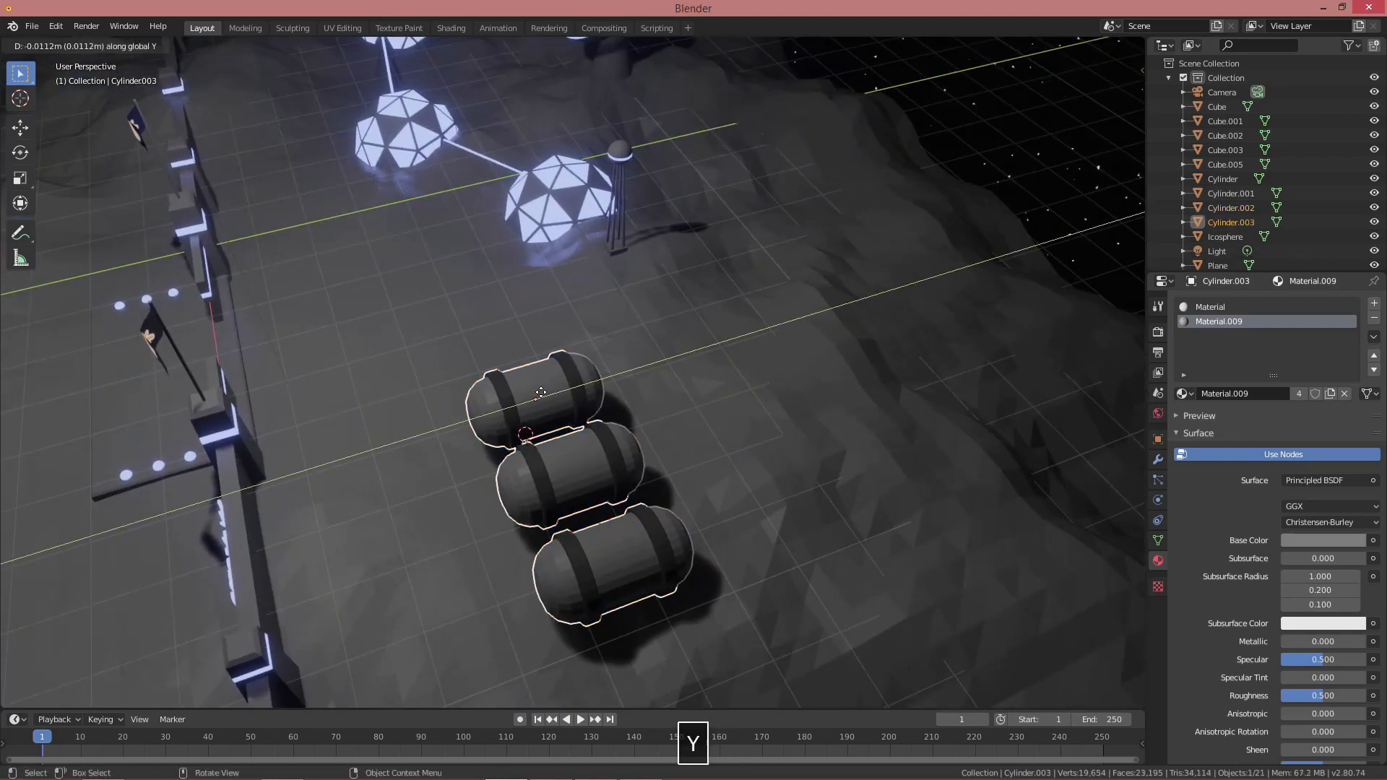
pyautogui.click(398, 434)
pyautogui.moveTo(399, 434); pyautogui.dragTo(571, 388, button='middle')
pyautogui.keyDown('shift'); pyautogui.click(671, 411); pyautogui.keyUp('shift')
pyautogui.moveTo(671, 411); pyautogui.dragTo(727, 403, button='middle')
pyautogui.press('s')
pyautogui.click(567, 421)
# Move both tank groups along Y and X onto the ground beside the wall
pyautogui.press('g')
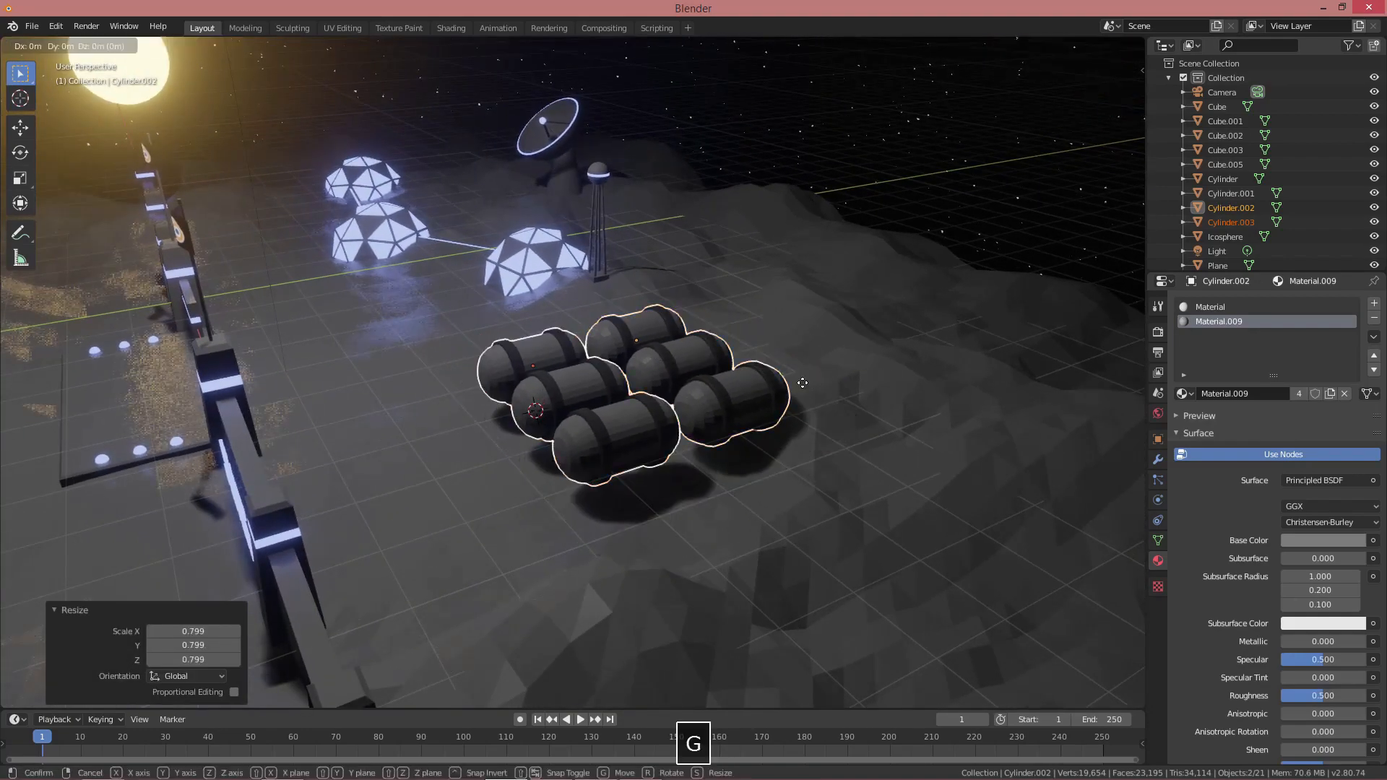
pyautogui.press('y')
pyautogui.click(723, 404)
pyautogui.moveTo(722, 405); pyautogui.dragTo(628, 434, button='middle')
pyautogui.press('g')
pyautogui.press('y')
pyautogui.click(585, 446)
pyautogui.press('g')
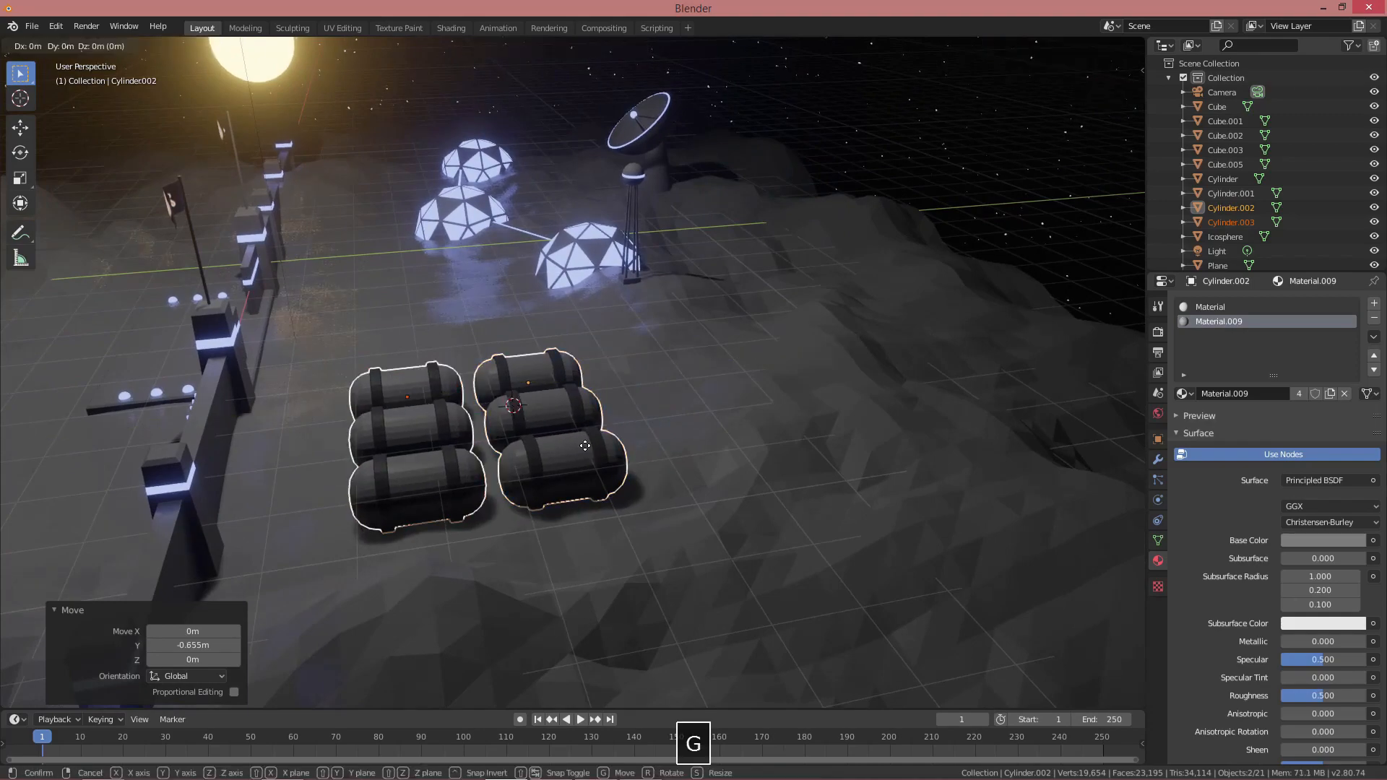
pyautogui.press('x')
pyautogui.click(593, 476)
# Deselect everything and zoom out over the base in wireframe view
pyautogui.hotkey('alt', 'a')
pyautogui.moveTo(593, 477); pyautogui.dragTo(614, 429, button='middle')
pyautogui.scroll(-4, 690, 445)
pyautogui.hotkey('shift', 'z')
pyautogui.scroll(-2, 506, 299)
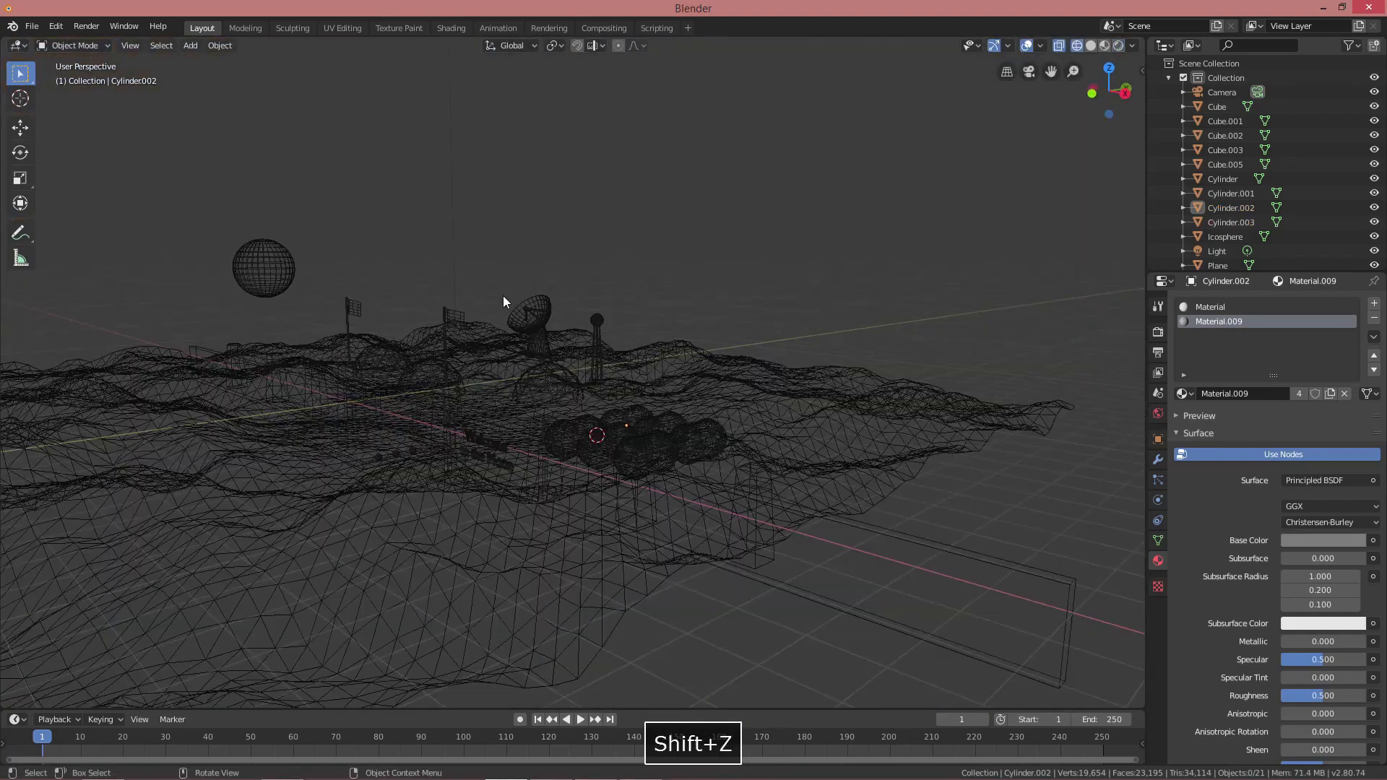
# Raise the point light vertically to 3.07 m
pyautogui.scroll(-1, 503, 297)
pyautogui.click(473, 76)
pyautogui.hotkey('shift', 'z')
pyautogui.scroll(-1, 604, 298)
pyautogui.press('g')
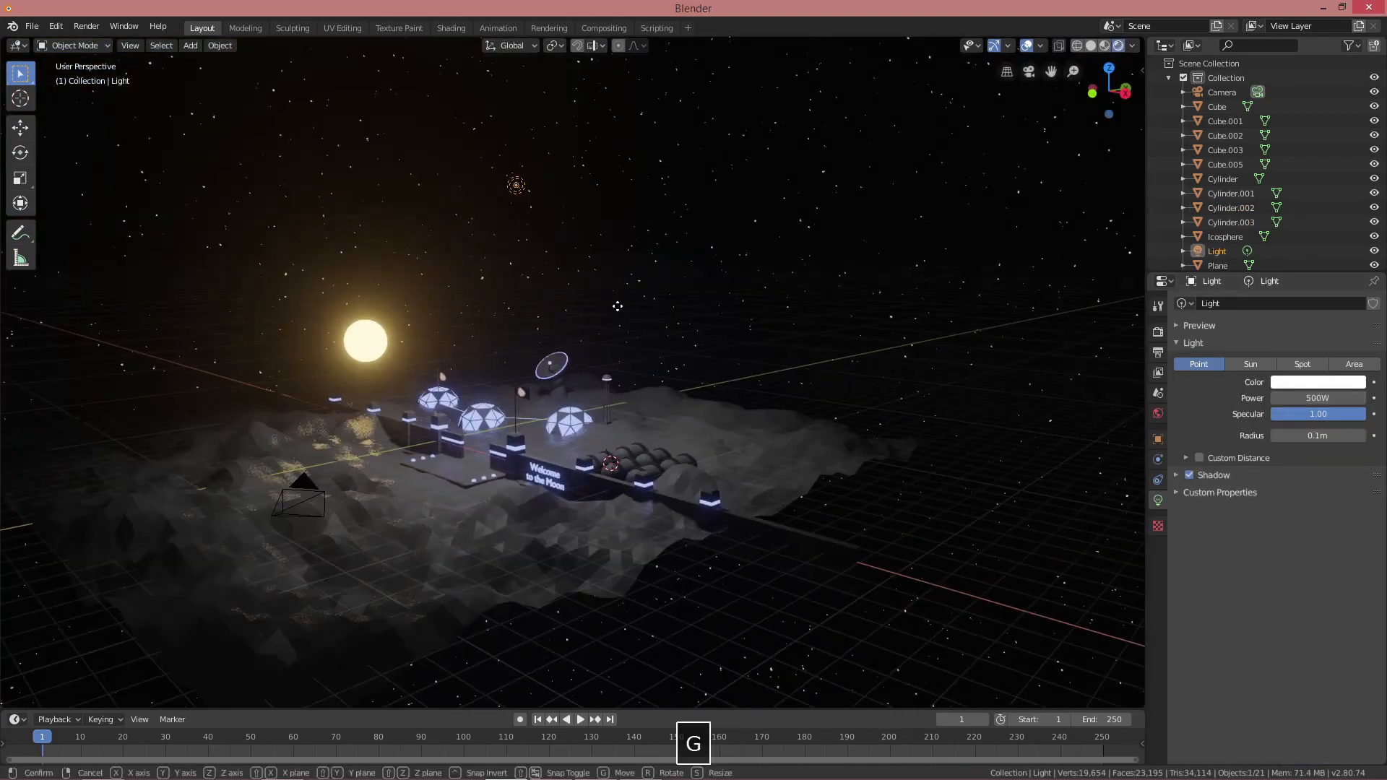
pyautogui.press('z')
pyautogui.click(615, 224)
pyautogui.scroll(3, 640, 350)
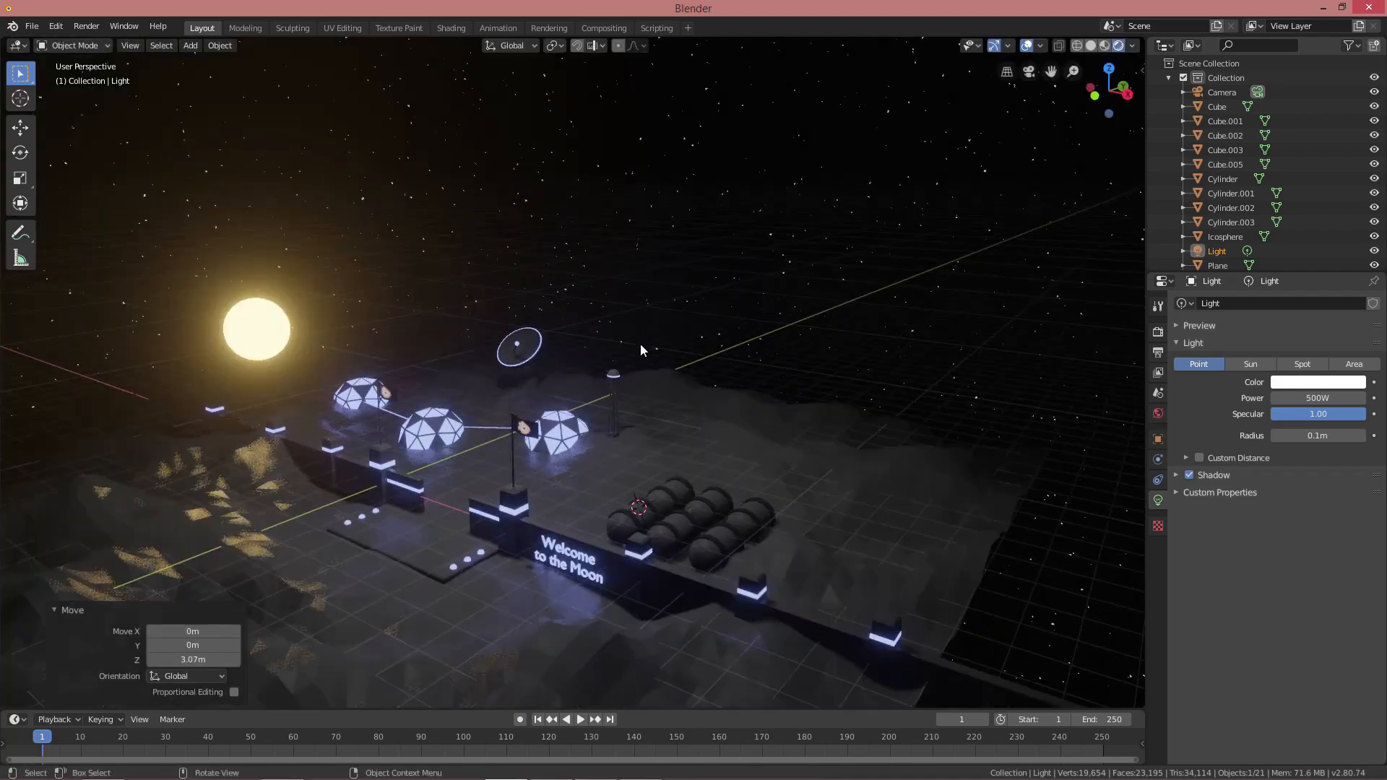
# Scale the tall tower's geometry up to 1.673 and lift it 1.28 m
pyautogui.click(620, 377)
pyautogui.press('Tab')
pyautogui.scroll(2, 645, 375)
pyautogui.press('a')
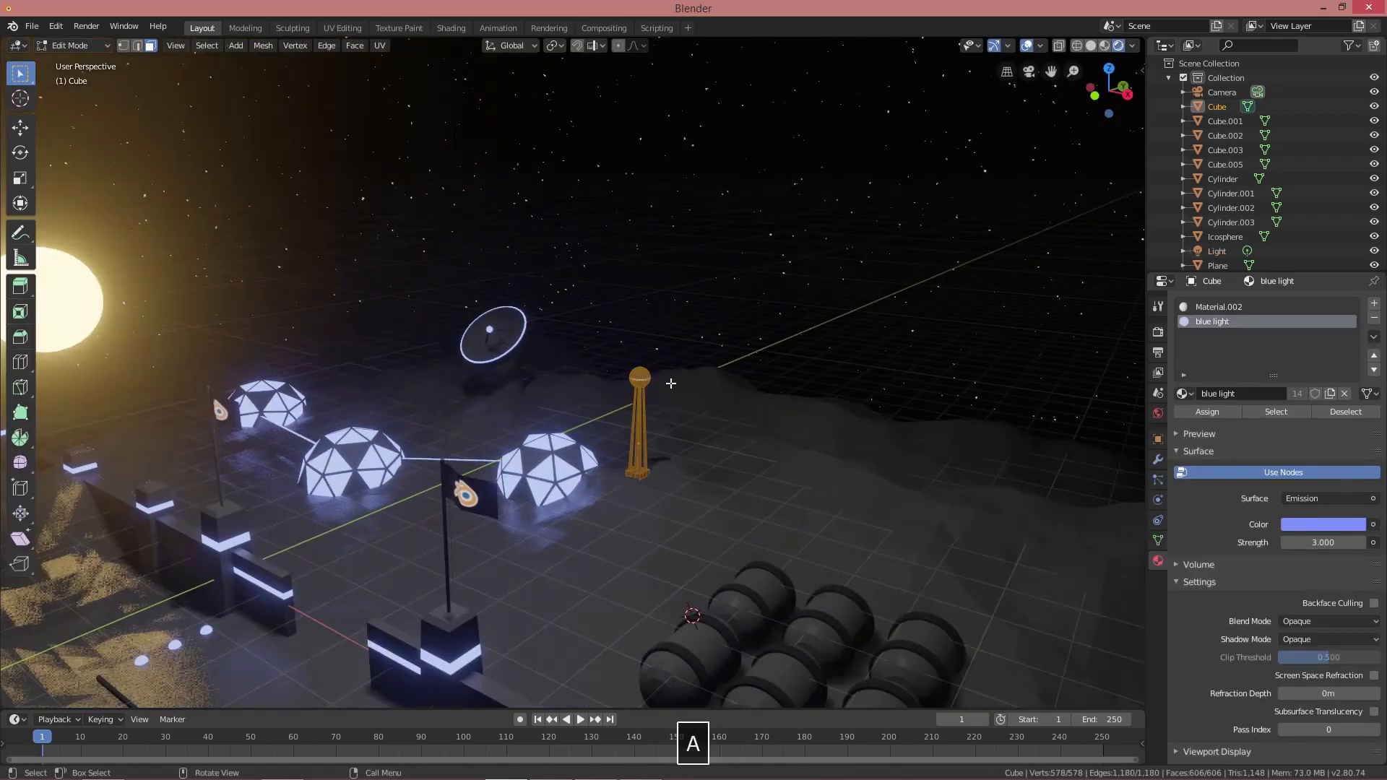
pyautogui.press('s')
pyautogui.click(712, 389)
pyautogui.press('g')
pyautogui.press('z')
pyautogui.click(713, 326)
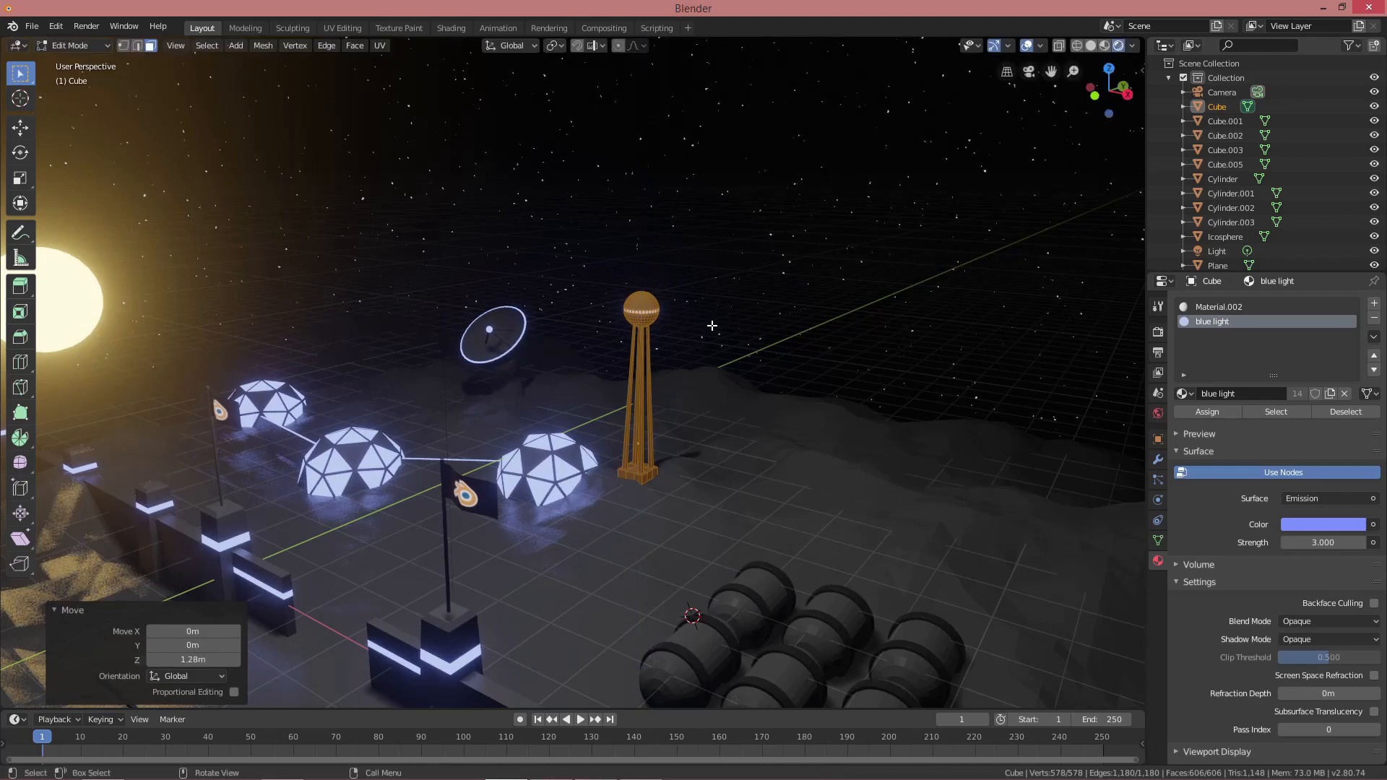
pyautogui.press('Tab')
pyautogui.hotkey('alt', 'a')
# Add a cube mesh at a spot beside the tower
pyautogui.scroll(-3, 707, 327)
pyautogui.moveTo(707, 327); pyautogui.dragTo(665, 419, button='middle')
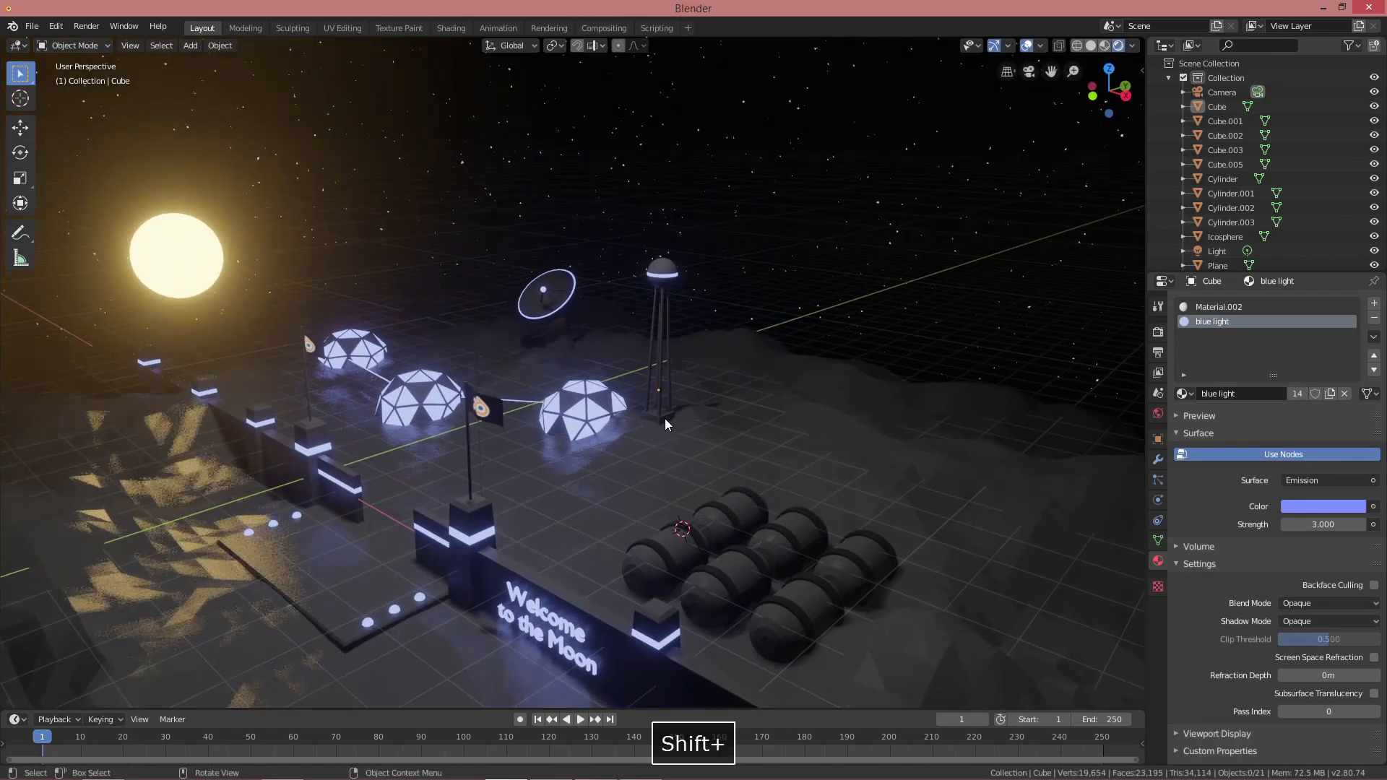
pyautogui.scroll(1, 664, 421)
pyautogui.keyDown('shift'); pyautogui.rightClick(716, 455); pyautogui.keyUp('shift')
pyautogui.hotkey('shift', 'a')
pyautogui.moveTo(736, 443)
pyautogui.click(811, 459)
pyautogui.scroll(1, 825, 449)
pyautogui.moveTo(835, 443); pyautogui.dragTo(751, 429, button='middle')
# Shrink the cube to 0.303 and raise it 0.167 m onto the ground as a crate
pyautogui.press('Tab')
pyautogui.press('s')
pyautogui.click(813, 474)
pyautogui.scroll(2, 814, 473)
pyautogui.press('g')
pyautogui.press('z')
pyautogui.click(773, 423)
pyautogui.scroll(2, 751, 429)
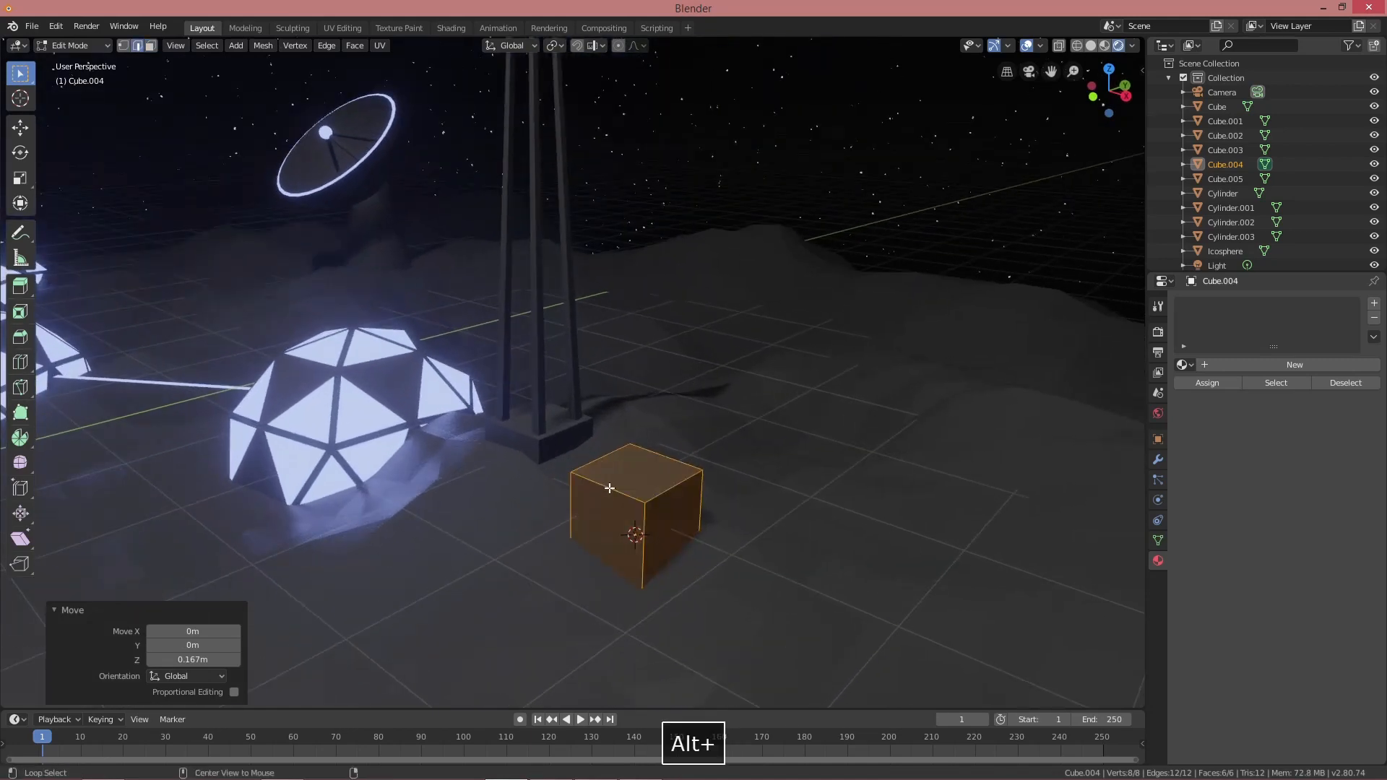
# Bevel the crate cube's top face
pyautogui.keyDown('alt'); pyautogui.click(609, 488); pyautogui.keyUp('alt')
pyautogui.hotkey('ctrl', 'z')
pyautogui.press('3')
pyautogui.click(621, 462)
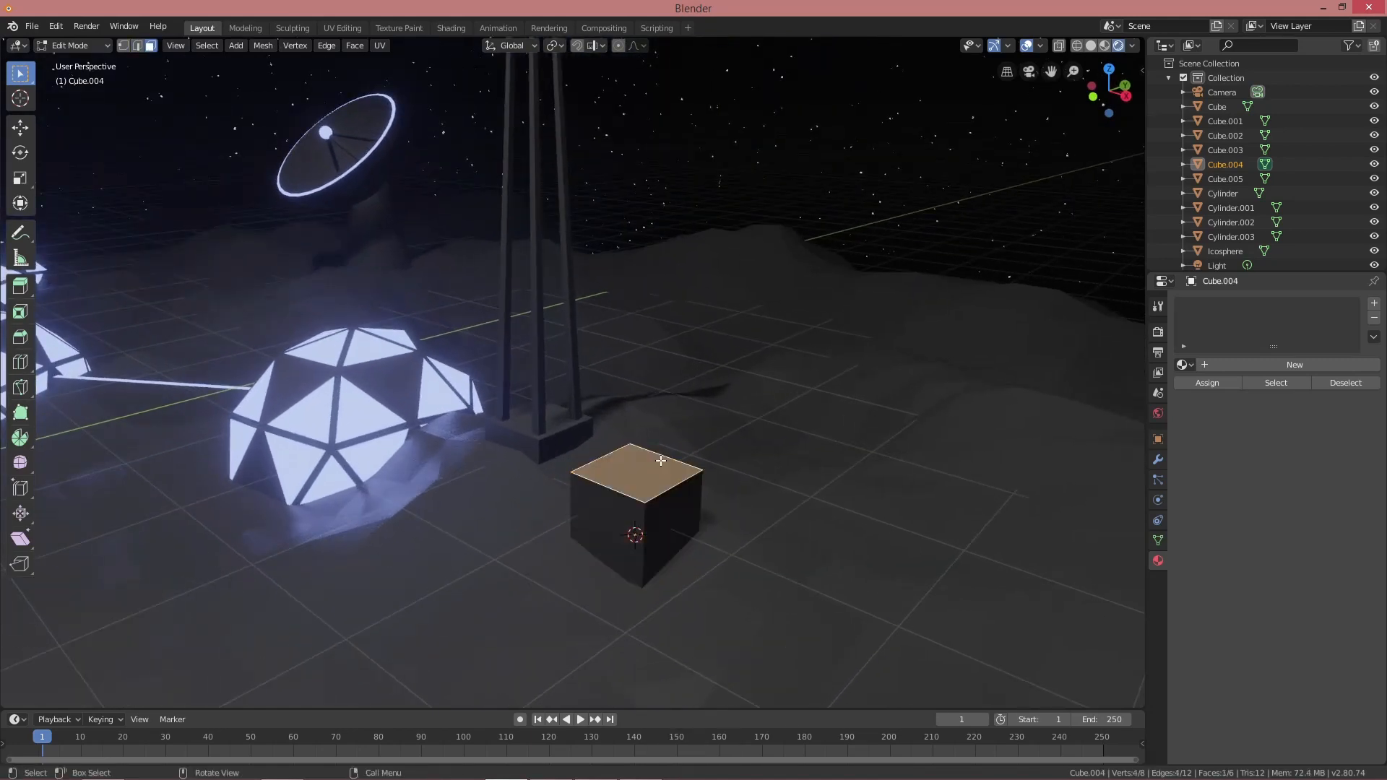
pyautogui.hotkey('ctrl', 'b')
pyautogui.click(674, 464)
pyautogui.hotkey('alt', 'a')
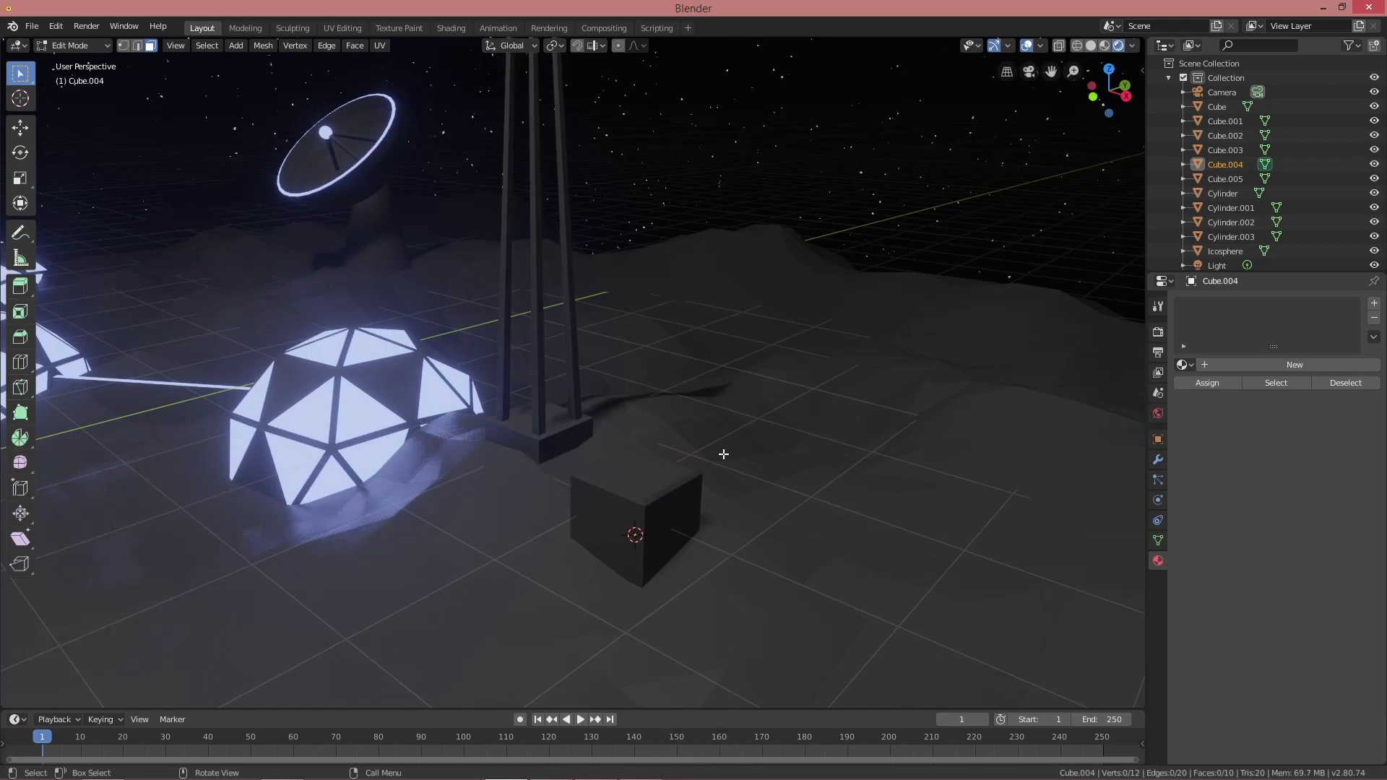
pyautogui.press('Tab')
# Place a copy of the crate beside the original and turn the original slightly
pyautogui.moveTo(720, 454); pyautogui.dragTo(675, 475, button='middle')
pyautogui.hotkey('shift', 'd')
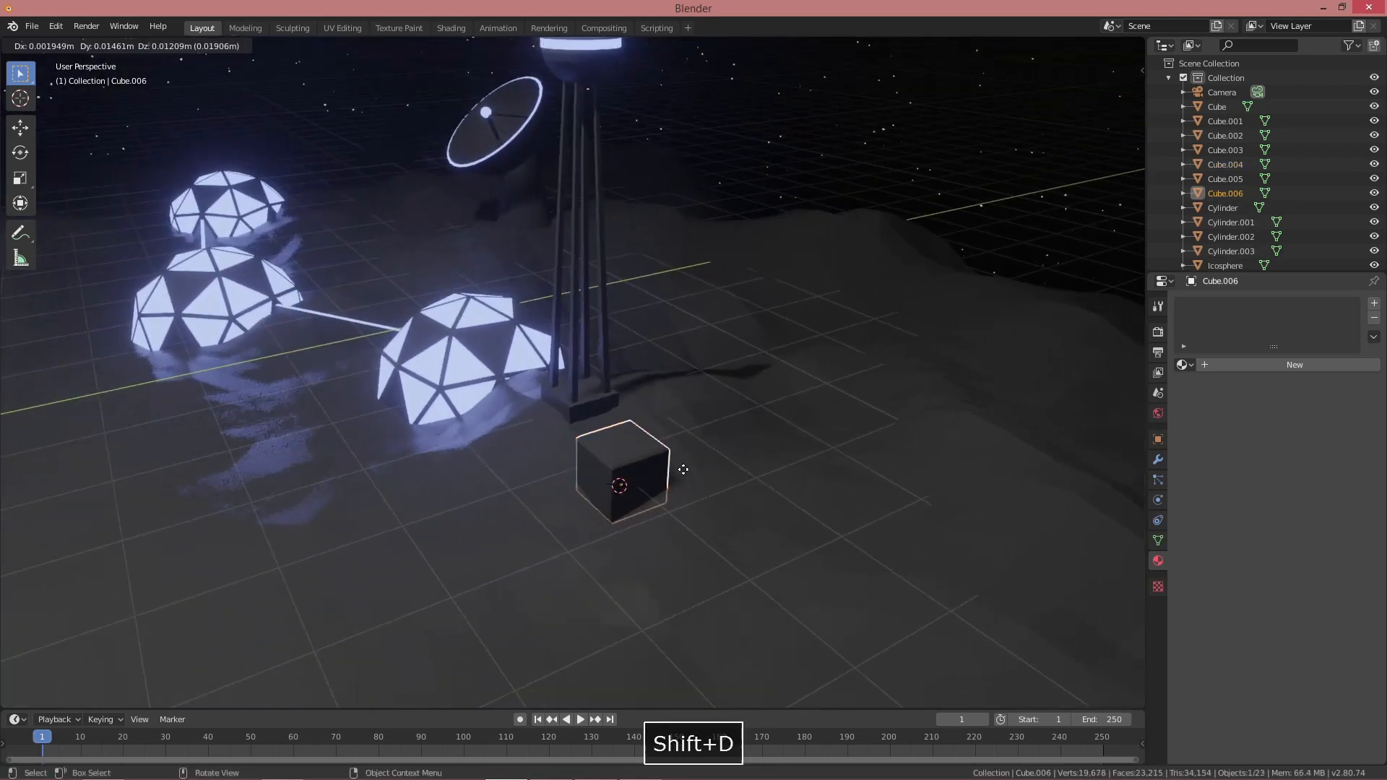
pyautogui.click(782, 461)
pyautogui.moveTo(783, 461); pyautogui.dragTo(858, 413, button='middle')
pyautogui.click(614, 481)
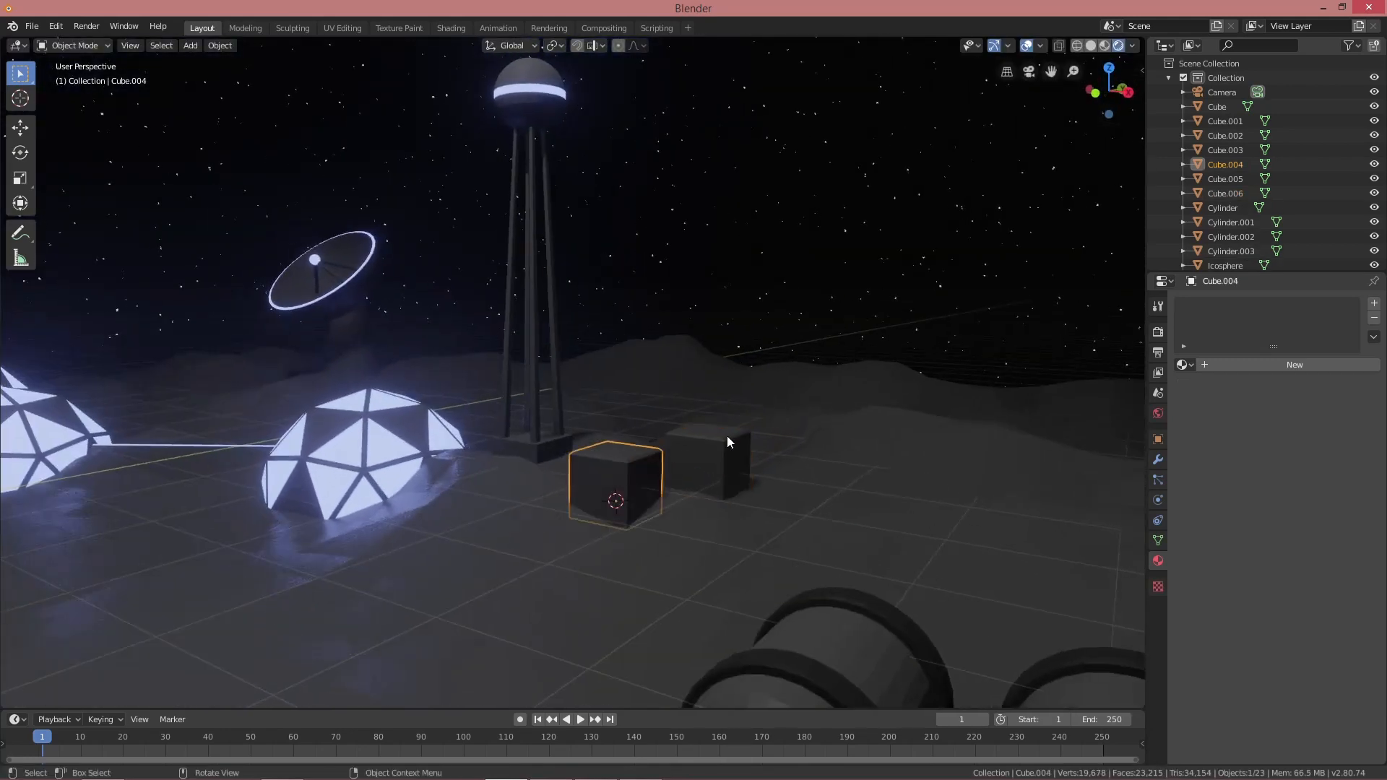
pyautogui.press('r')
pyautogui.press('r')
pyautogui.click(685, 446)
# Add a third crate in front and shift one crate copy along the Y axis
pyautogui.hotkey('shift', 'd')
pyautogui.click(743, 506)
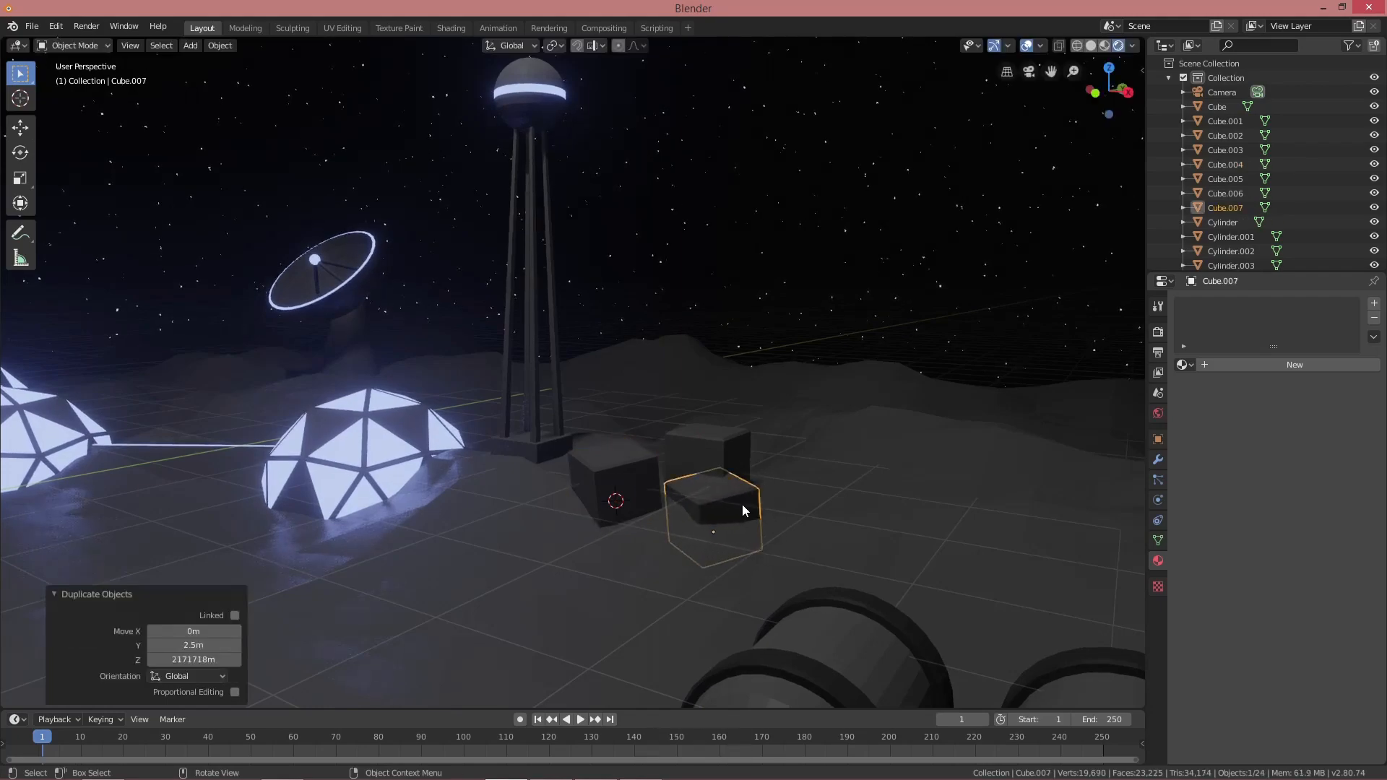
pyautogui.click(735, 483)
pyautogui.hotkey('alt', 'a')
pyautogui.moveTo(716, 466); pyautogui.dragTo(597, 460, button='middle')
pyautogui.click(702, 430)
pyautogui.press('g')
pyautogui.press('y')
pyautogui.click(713, 429)
pyautogui.hotkey('alt', 'a')
# Bevel the top edge loops of the front wall section
pyautogui.click(684, 540)
pyautogui.press('Tab')
pyautogui.moveTo(684, 539); pyautogui.dragTo(632, 539, button='middle')
pyautogui.hotkey('alt', 'a')
pyautogui.keyDown('shift'); pyautogui.moveTo(624, 527); pyautogui.dragTo(611, 465, button='middle'); pyautogui.keyUp('shift')
pyautogui.keyDown('alt'); pyautogui.keyDown('shift'); pyautogui.click(532, 500); pyautogui.keyUp('shift'); pyautogui.keyUp('alt')
pyautogui.moveTo(531, 500); pyautogui.dragTo(578, 477, button='middle')
pyautogui.keyDown('shift'); pyautogui.moveTo(578, 477); pyautogui.dragTo(526, 350, button='middle'); pyautogui.keyUp('shift')
pyautogui.hotkey('ctrl', 'b')
pyautogui.click(614, 359)
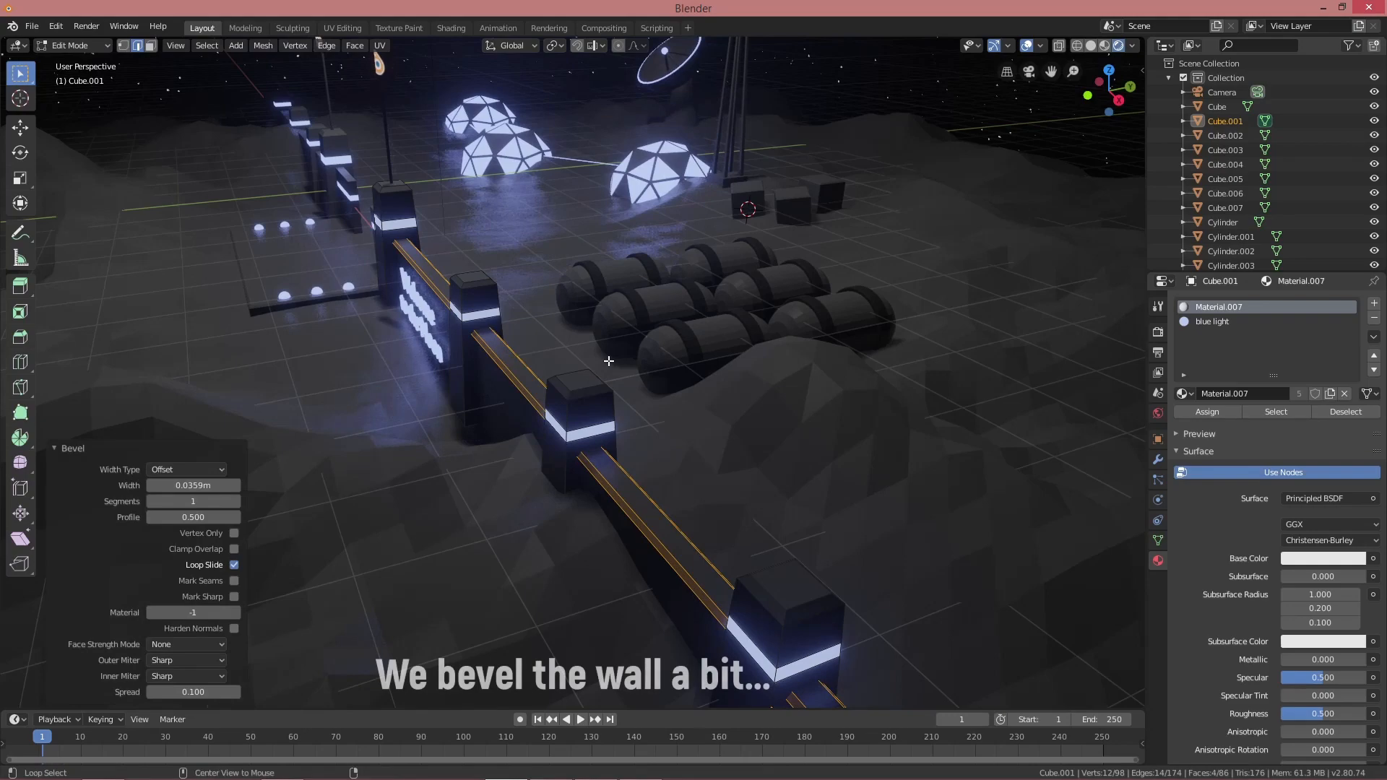
pyautogui.hotkey('alt', 'a')
pyautogui.moveTo(607, 362); pyautogui.dragTo(683, 369, button='middle')
pyautogui.press('Tab')
# Bevel the top edges of the other wall section and view the whole base
pyautogui.keyDown('shift'); pyautogui.moveTo(376, 267); pyautogui.dragTo(473, 361, button='middle'); pyautogui.keyUp('shift')
pyautogui.click(513, 356)
pyautogui.keyDown('shift'); pyautogui.moveTo(473, 361); pyautogui.dragTo(578, 424, button='middle'); pyautogui.keyUp('shift')
pyautogui.scroll(5, 579, 423)
pyautogui.press('Tab')
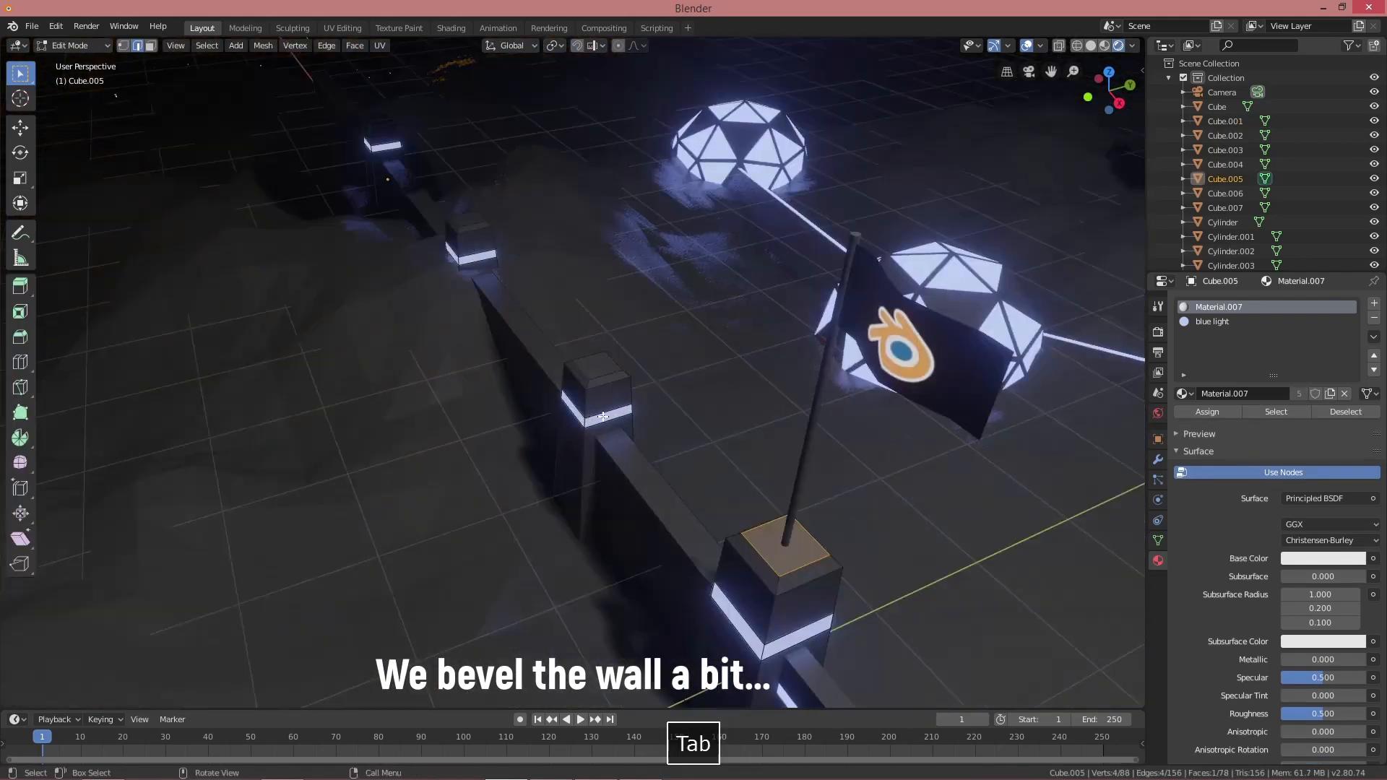
pyautogui.hotkey('shift', 'r')
pyautogui.press('Tab')
pyautogui.hotkey('ctrl', 'b')
pyautogui.click(664, 469)
pyautogui.press('Tab')
pyautogui.scroll(-6, 664, 468)
pyautogui.hotkey('alt', 'a')
pyautogui.moveTo(664, 469); pyautogui.dragTo(696, 413, button='middle')
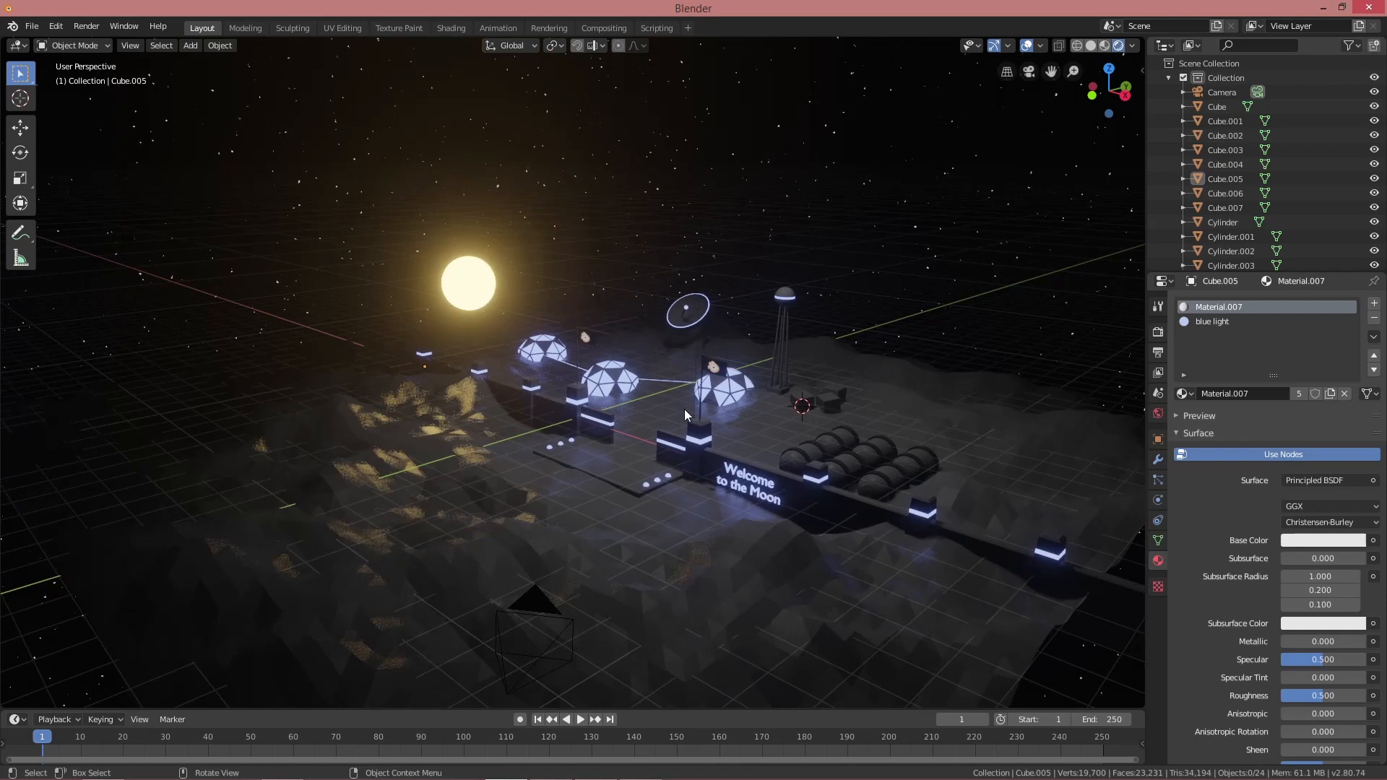
# Align the camera to a closer view of the base and nudge it along its viewing axis
pyautogui.press('KP_0')
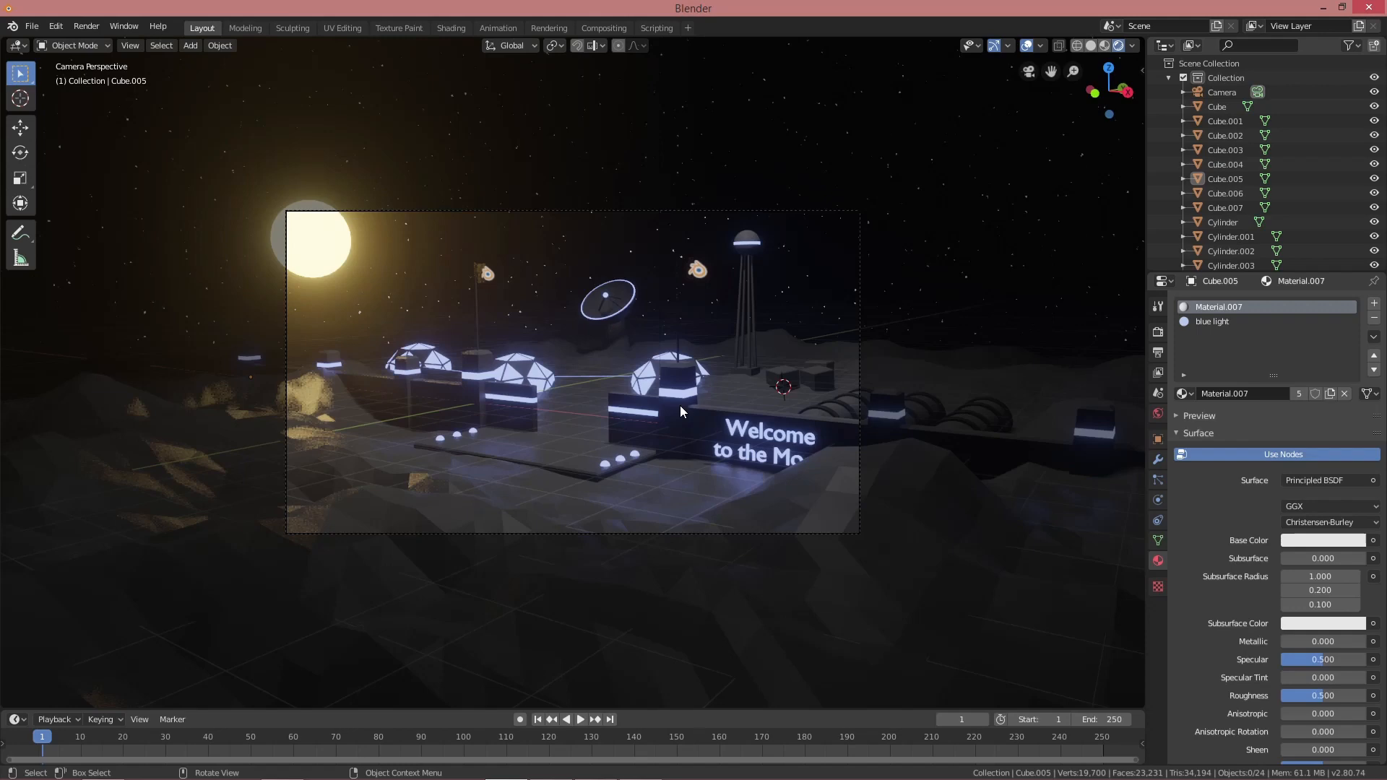
pyautogui.moveTo(712, 388); pyautogui.dragTo(709, 399, button='middle')
pyautogui.press('ctrl+alt+KP_0')
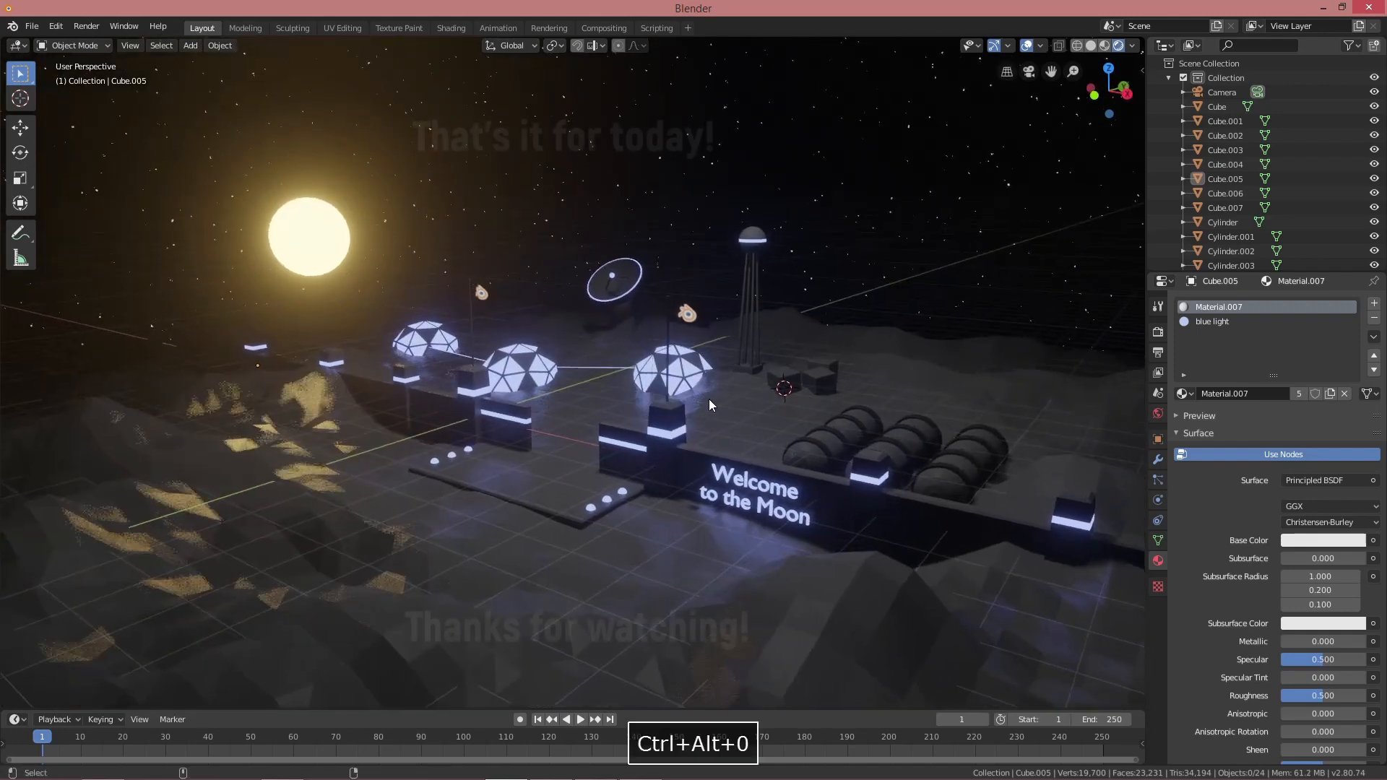
pyautogui.click(1222, 91)
pyautogui.press('g')
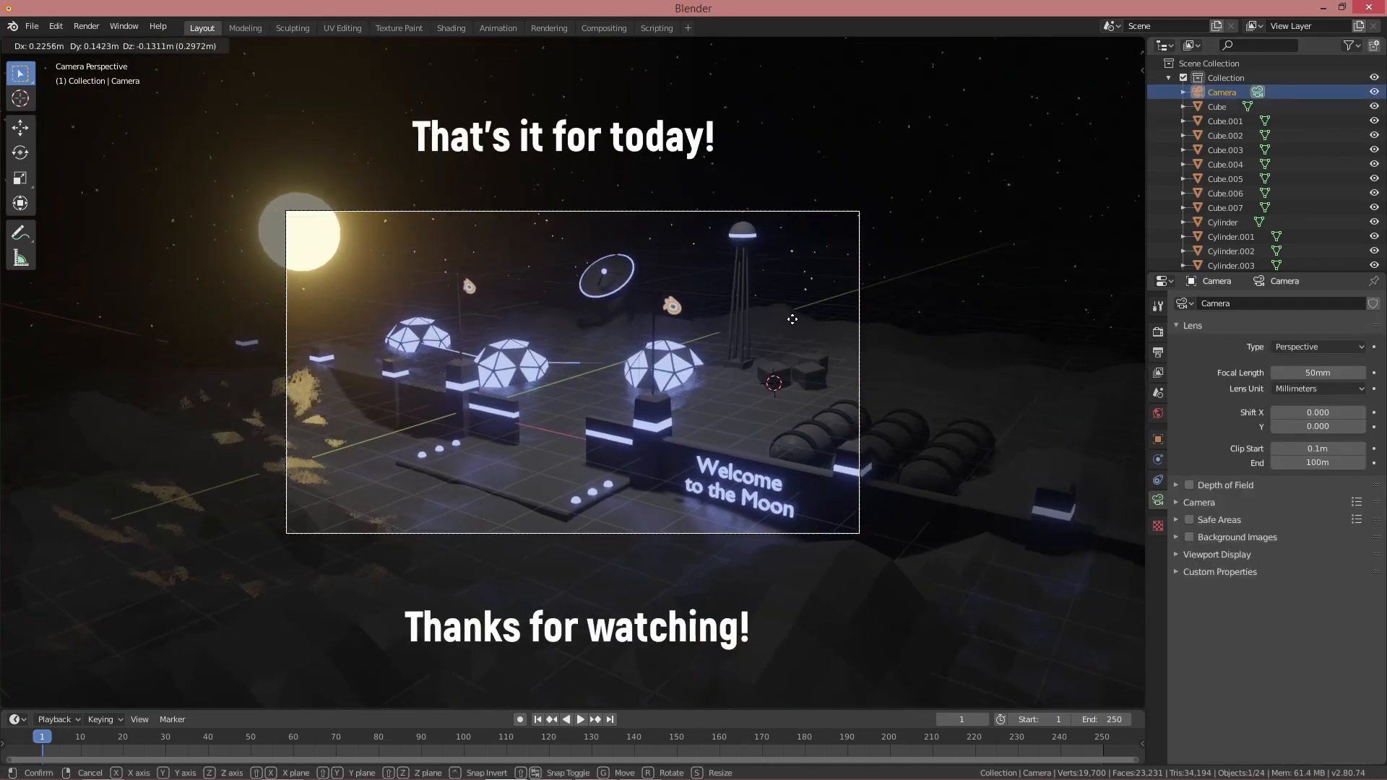
pyautogui.click(771, 323)
pyautogui.press('g')
pyautogui.press('z')
pyautogui.press('z')
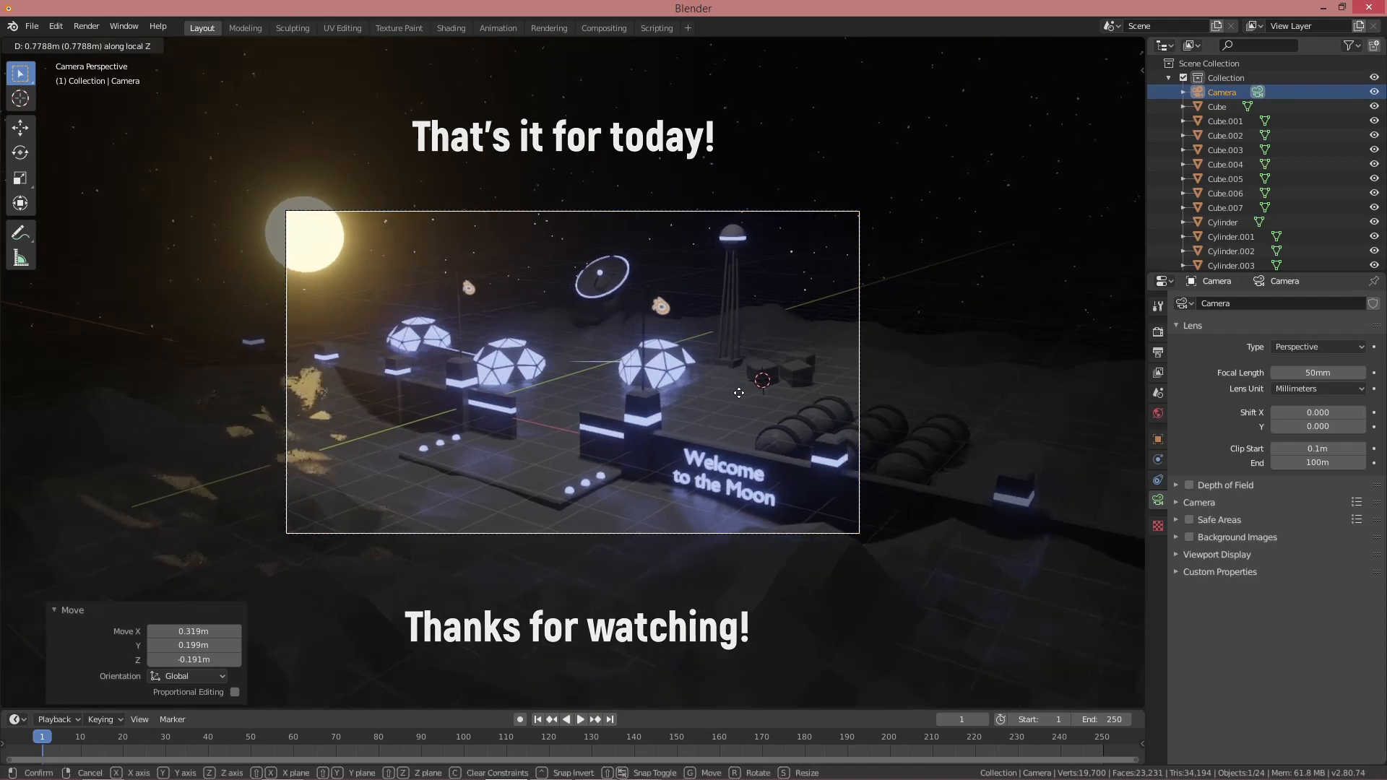